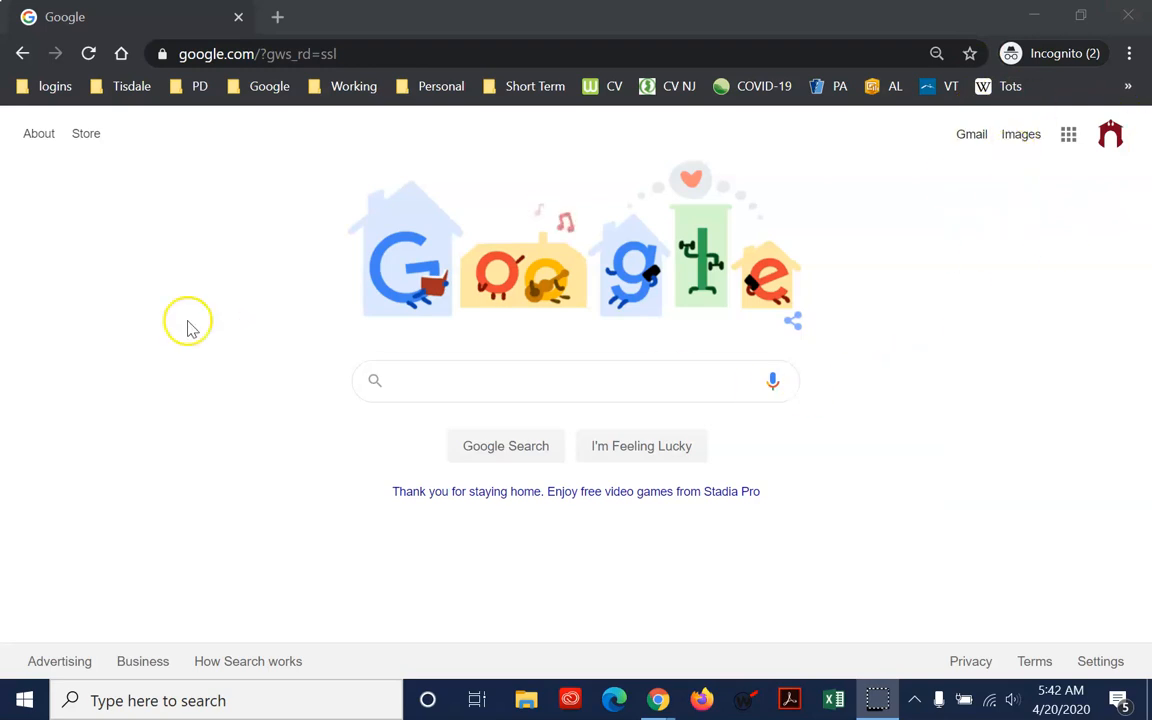
Step: Go to Google Drive and create a new blank Google Form
click(350, 57)
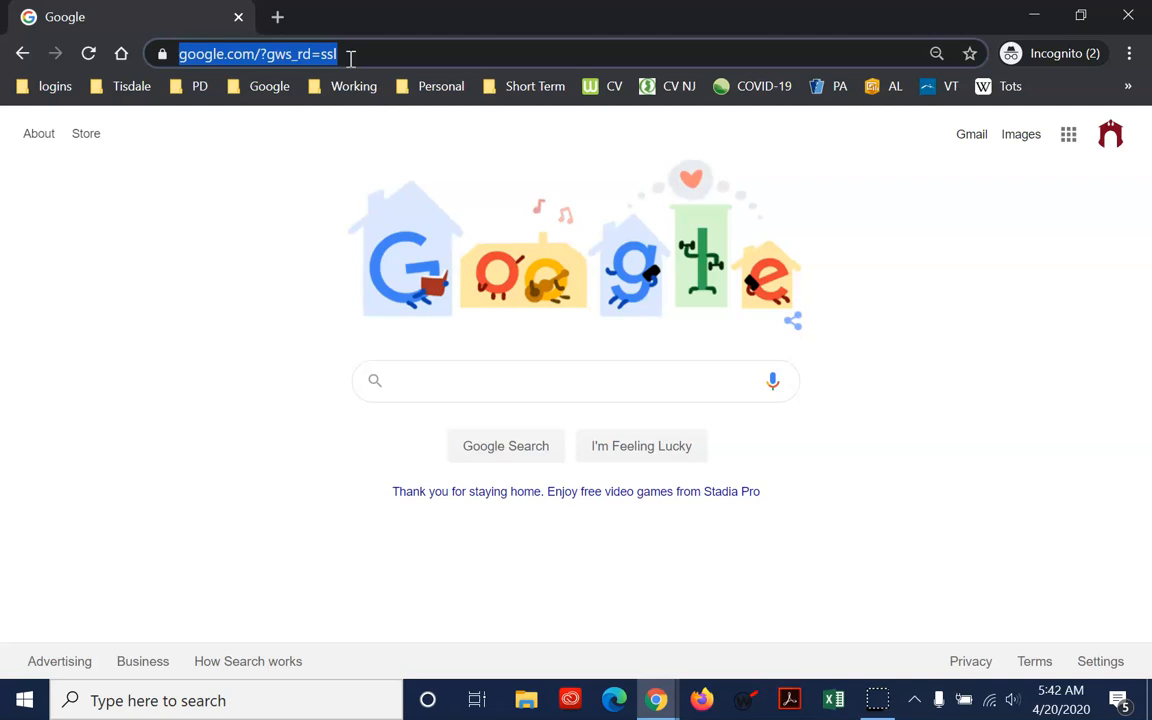
text(dri)
key(Return)
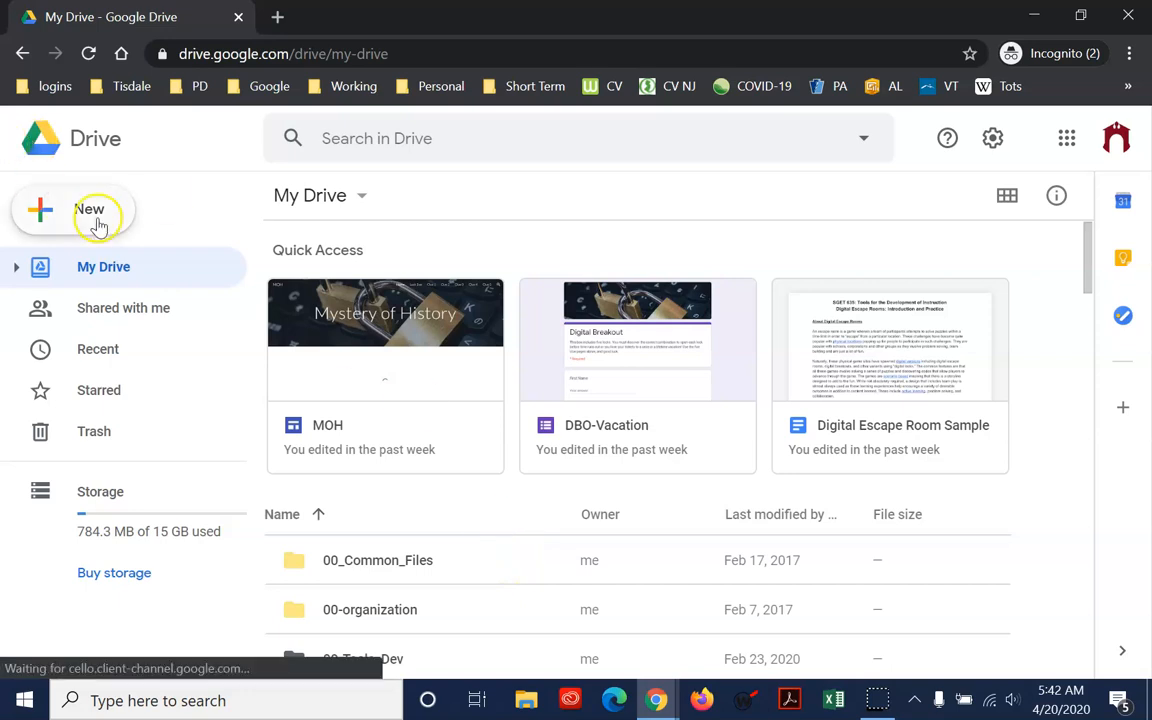
click(97, 222)
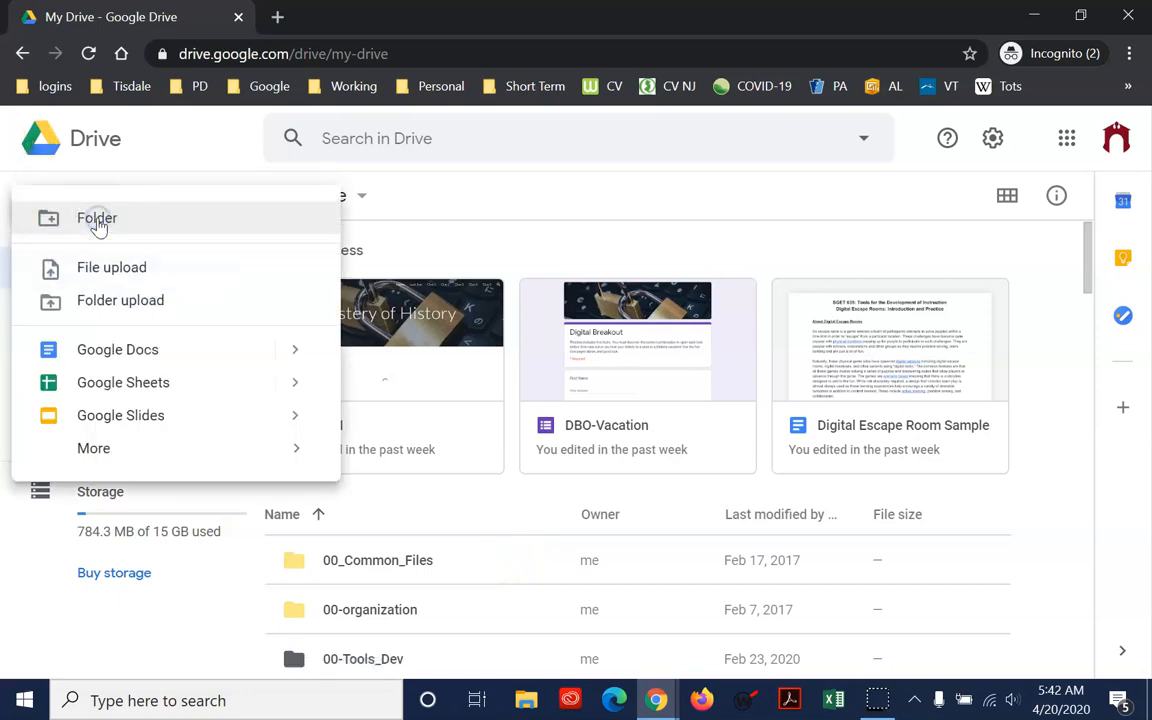
mouse_move(136, 450)
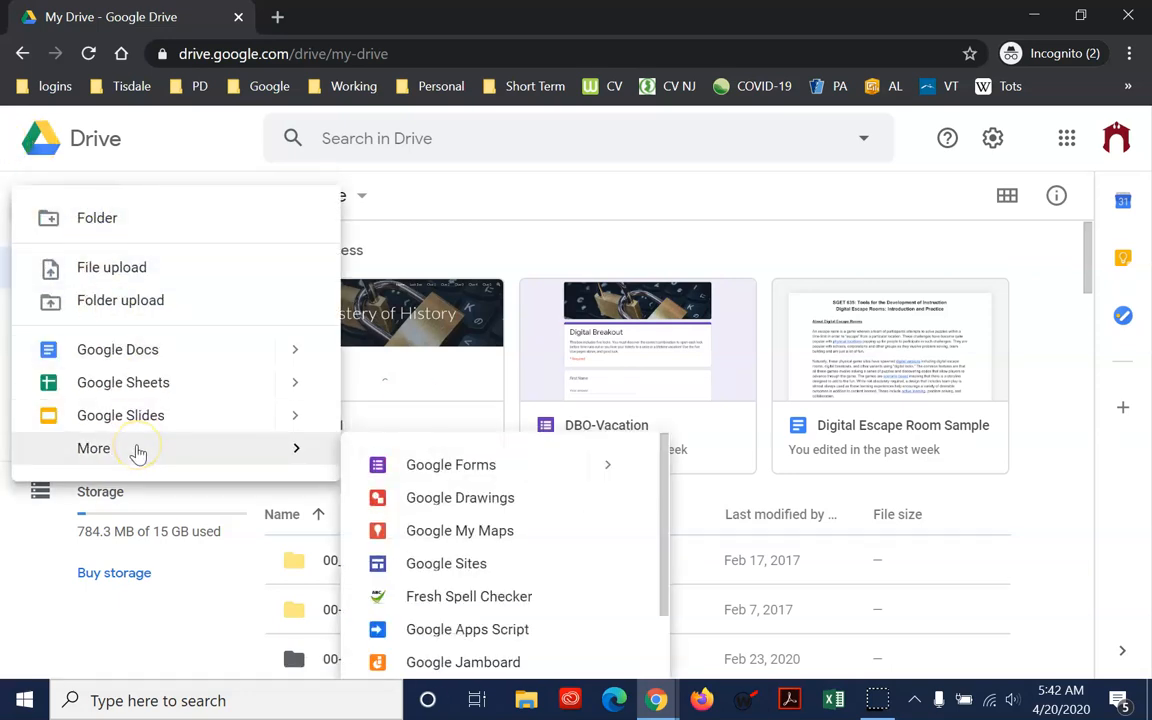
click(414, 470)
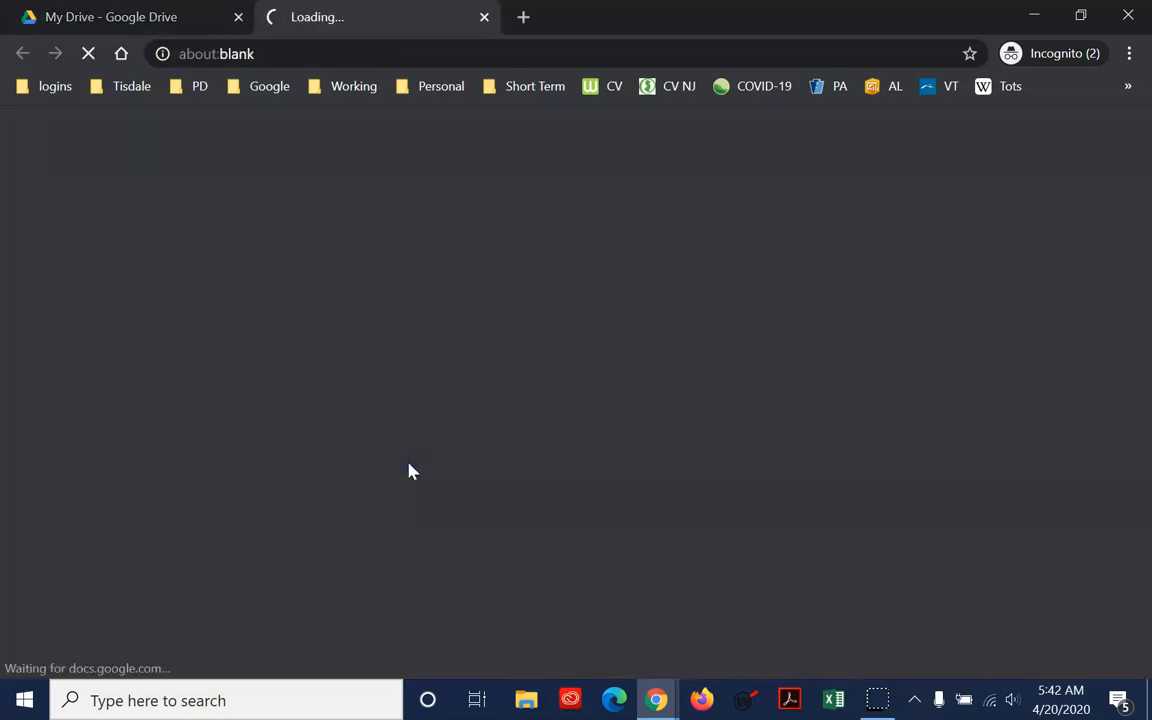
click(405, 470)
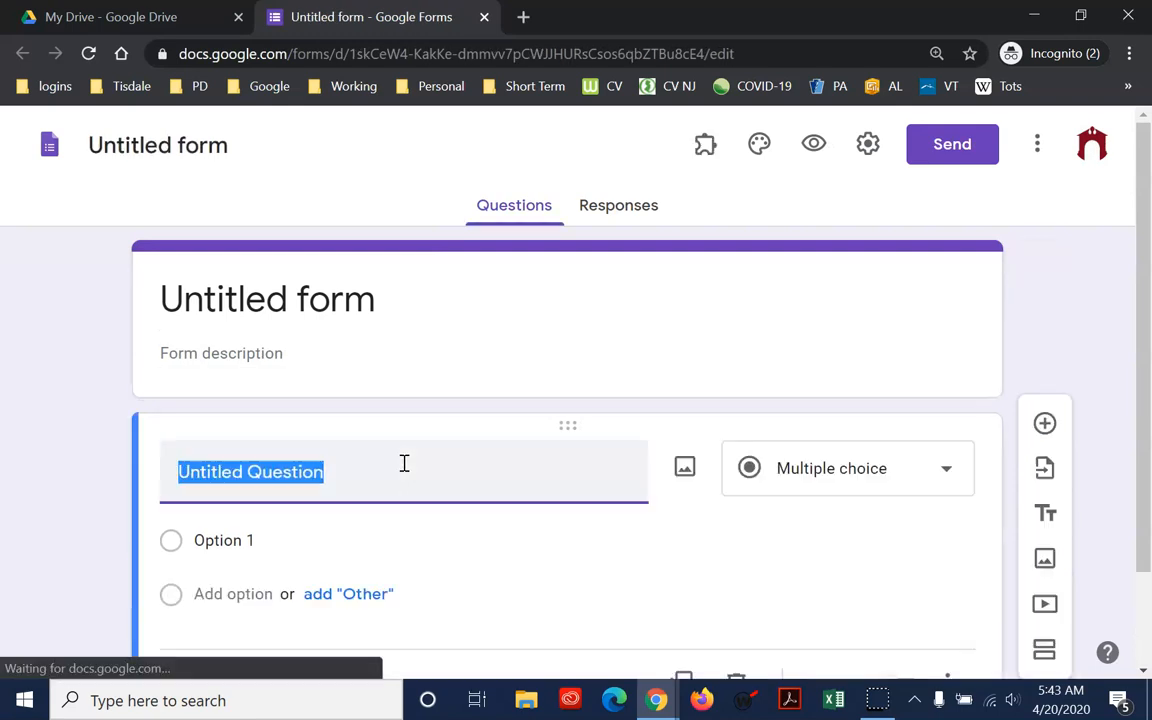
Step: Name the form "Digital Breakout Example" and apply that name as its displayed title
click(172, 303)
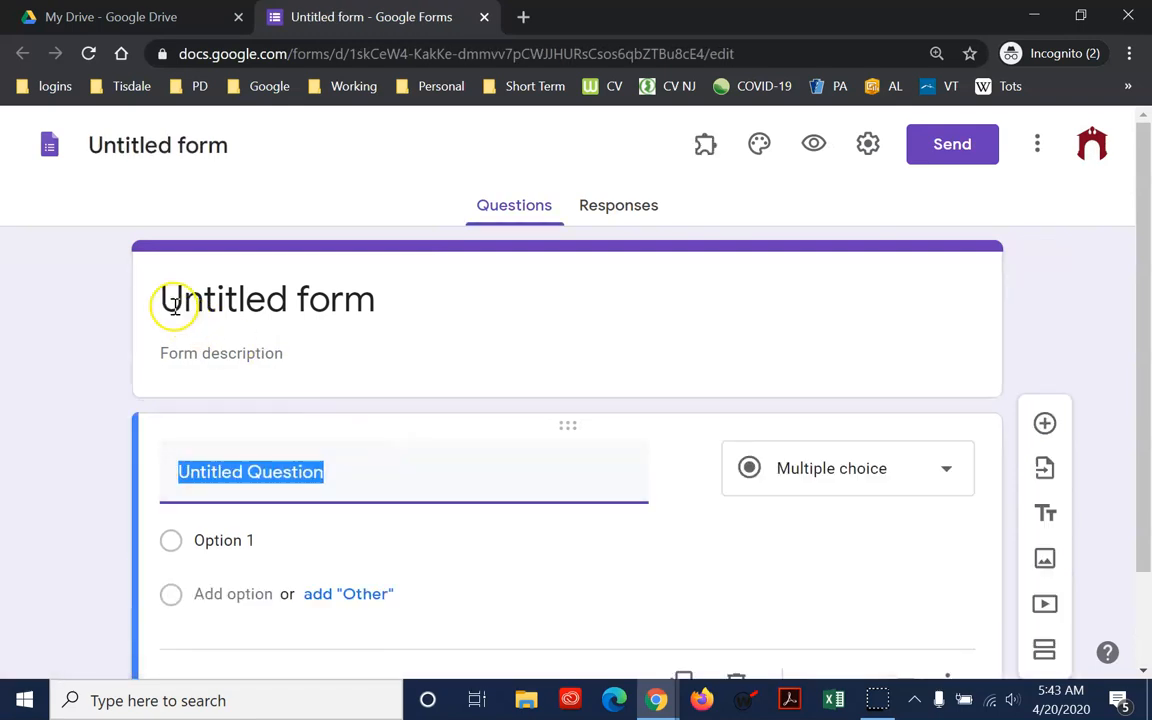
click(131, 148)
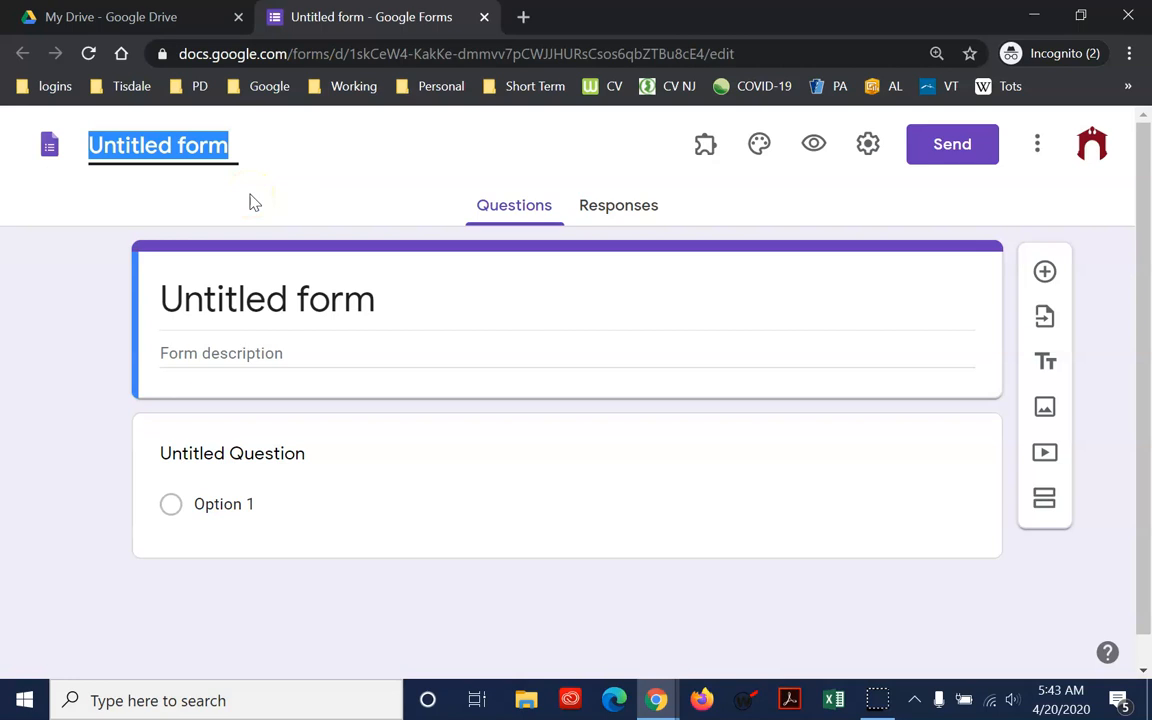
text(Digital Brak)
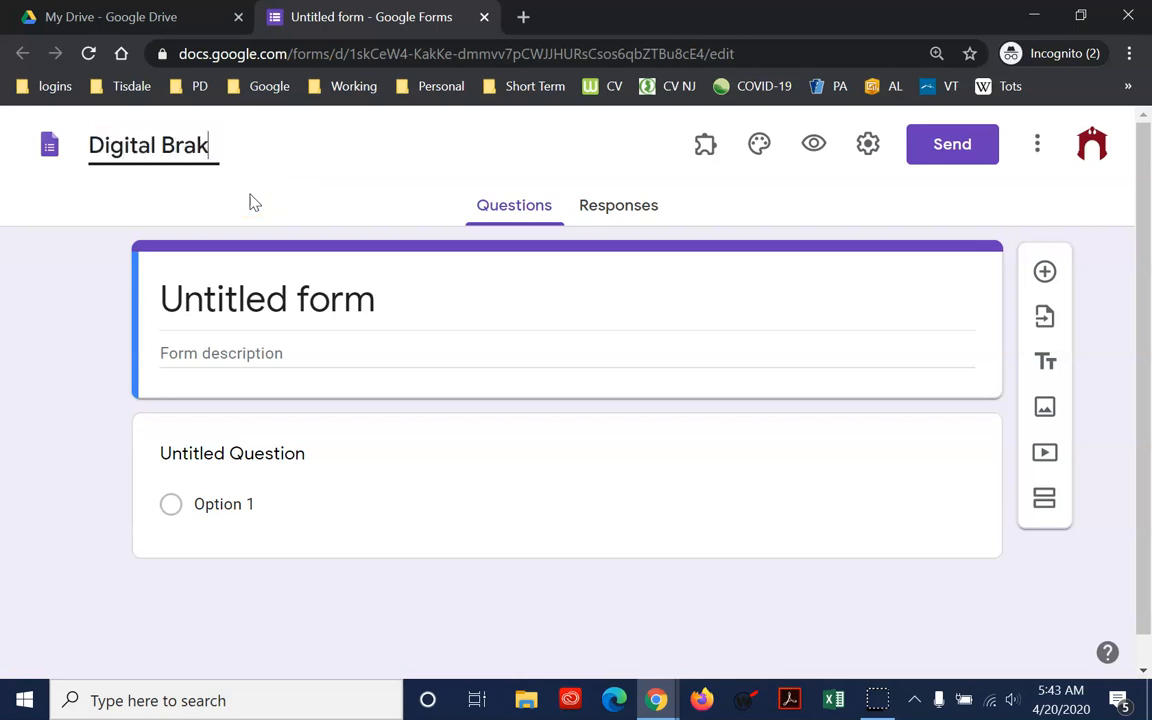
key(BackSpace)
text(eakout Example)
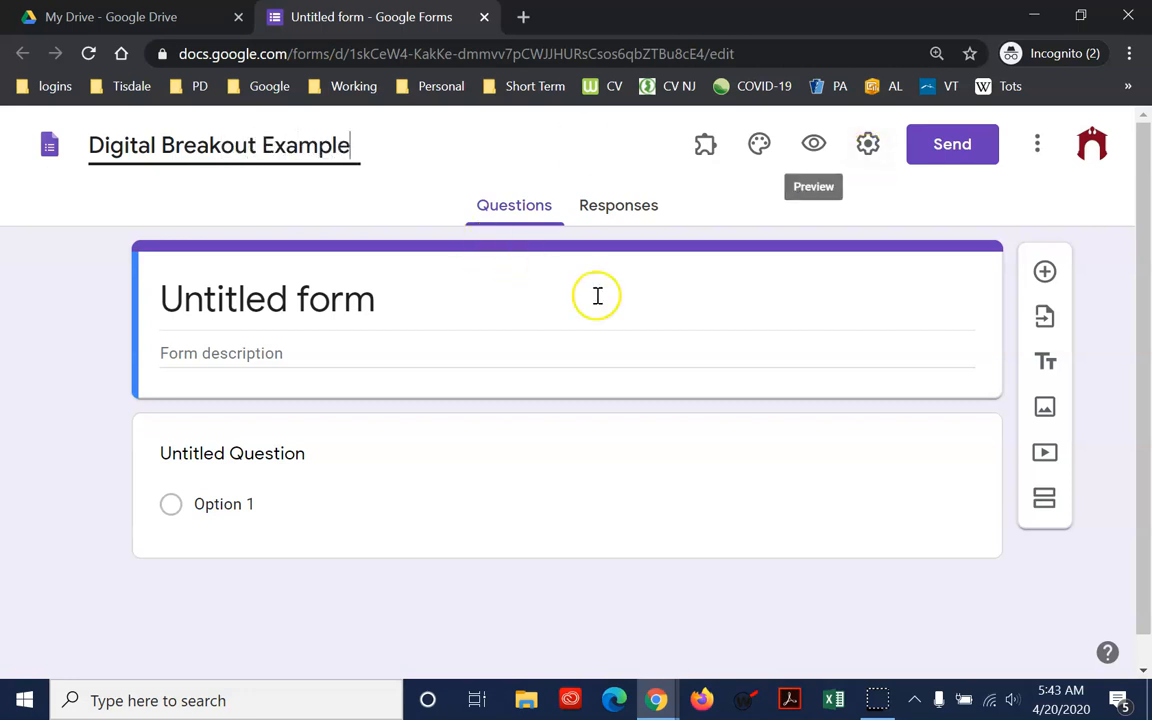
click(537, 298)
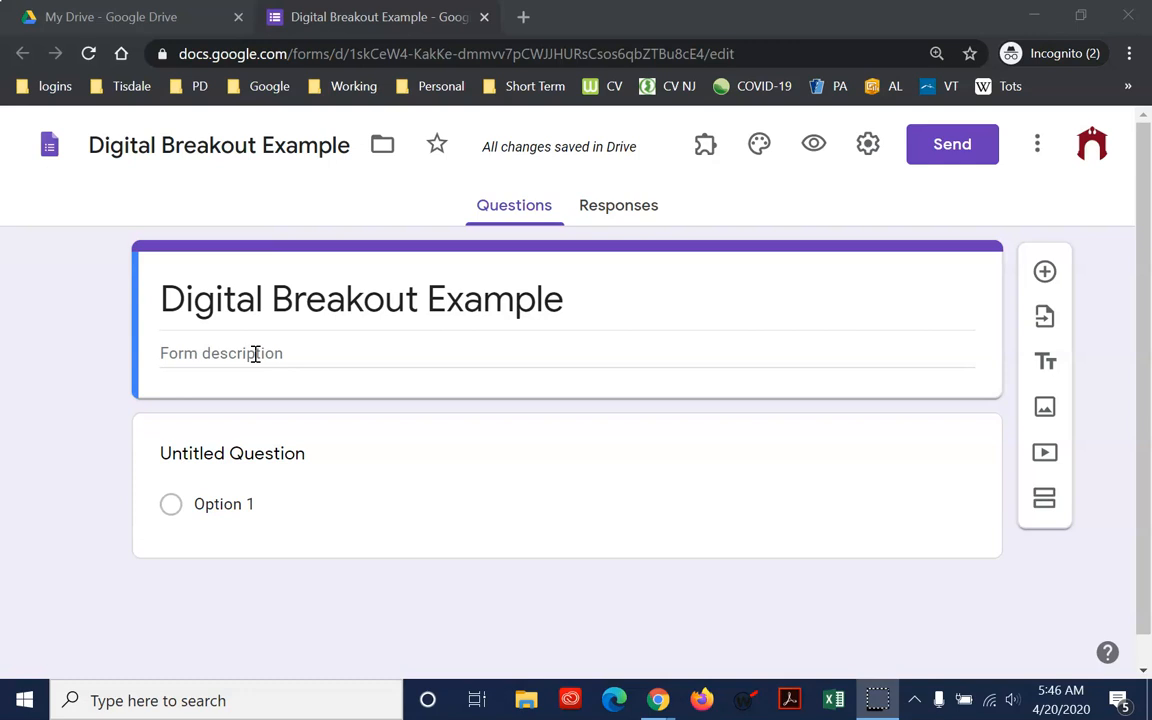
Step: Enter "Time is running out!!!" as the form description
click(255, 355)
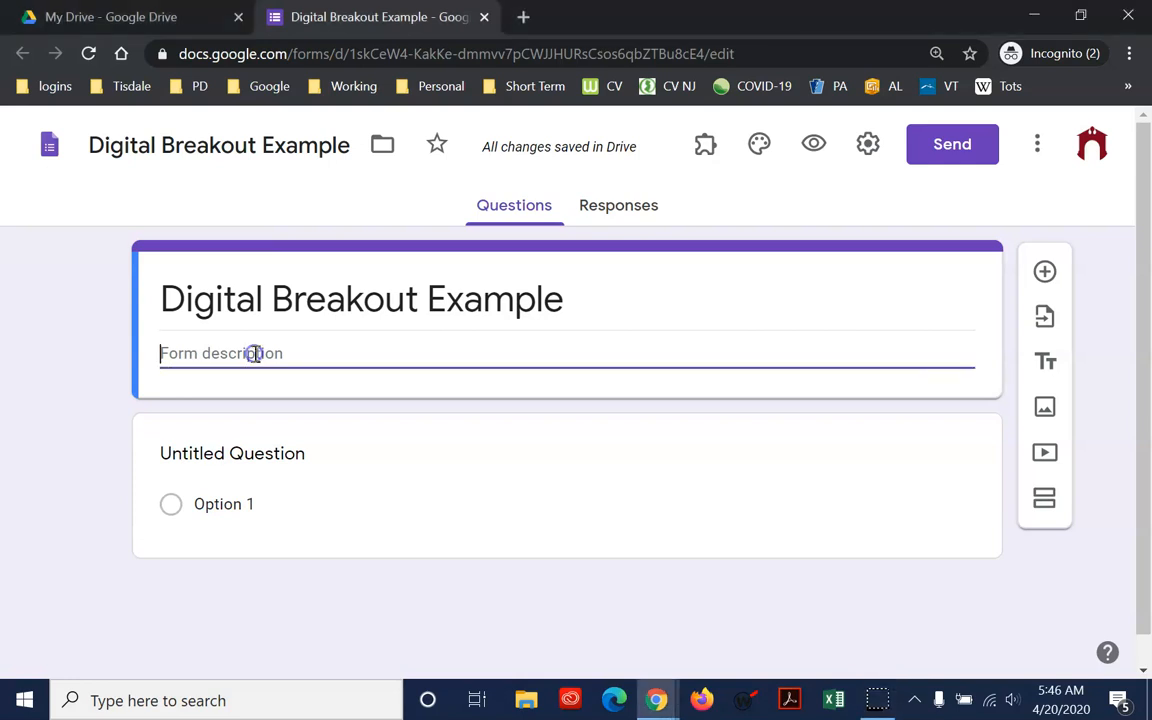
text(Time i)
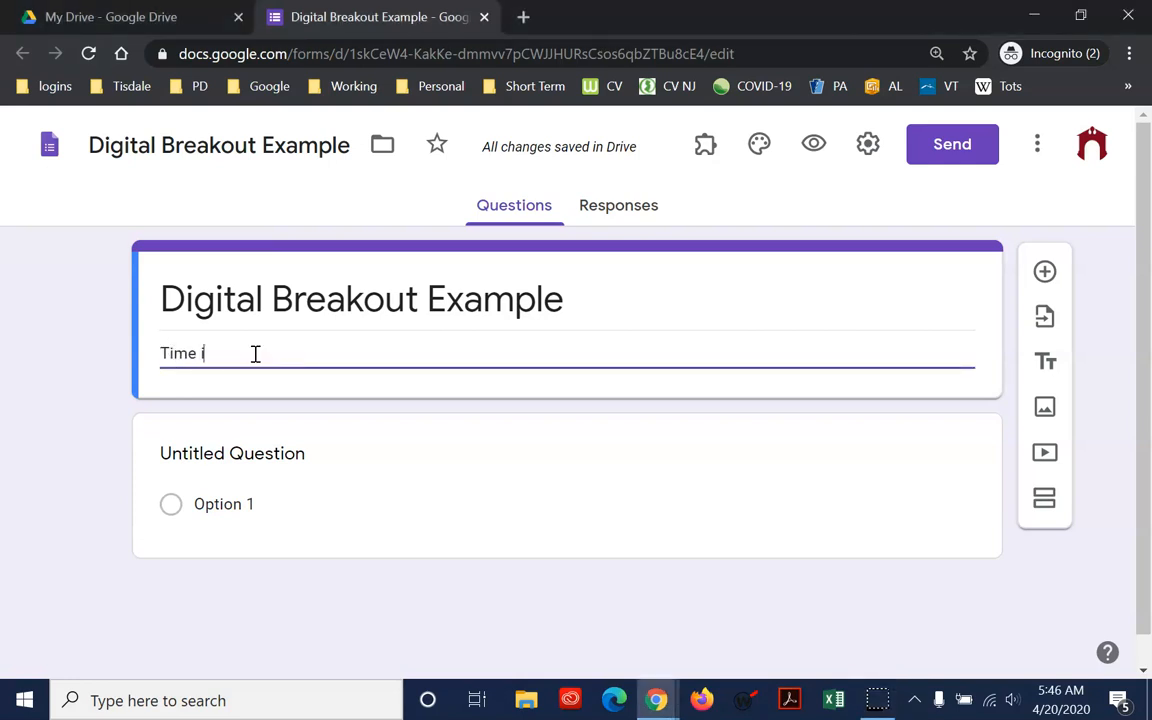
text(s running )
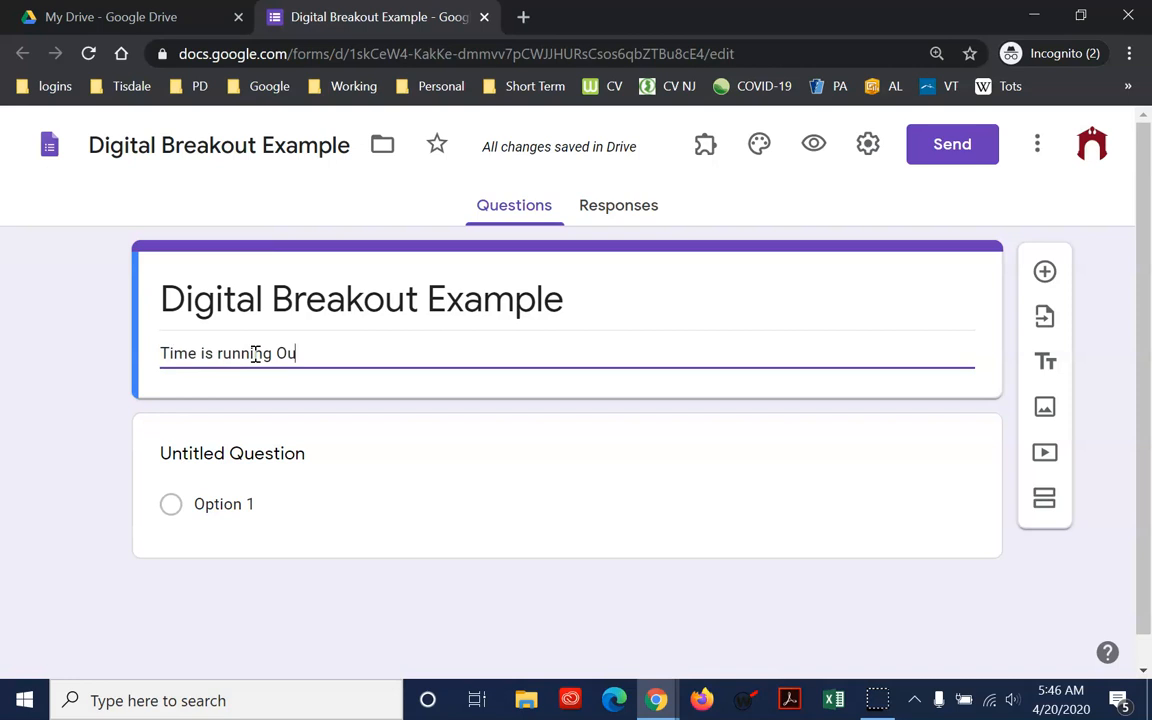
text(out@!!)
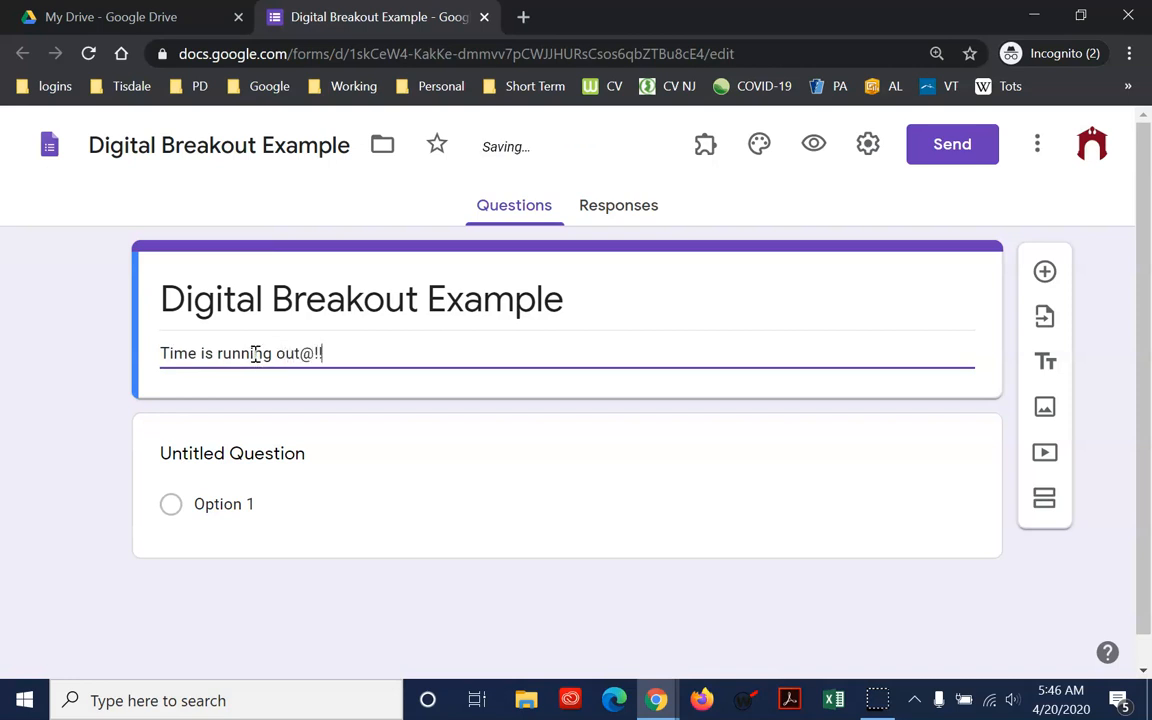
text(!!)
click(365, 210)
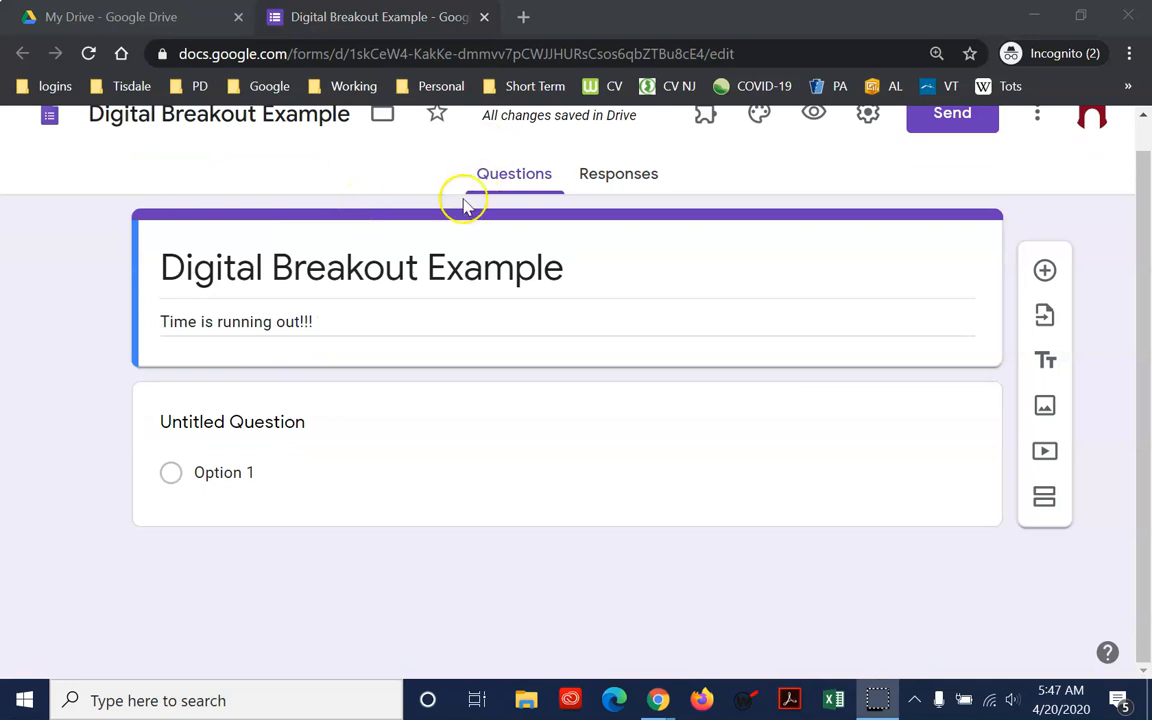
Step: Extend the form description with "You and your team are trapped deep within the mountain and have only 40 minutes to escape and save the world."
click(397, 321)
text(You and your tema)
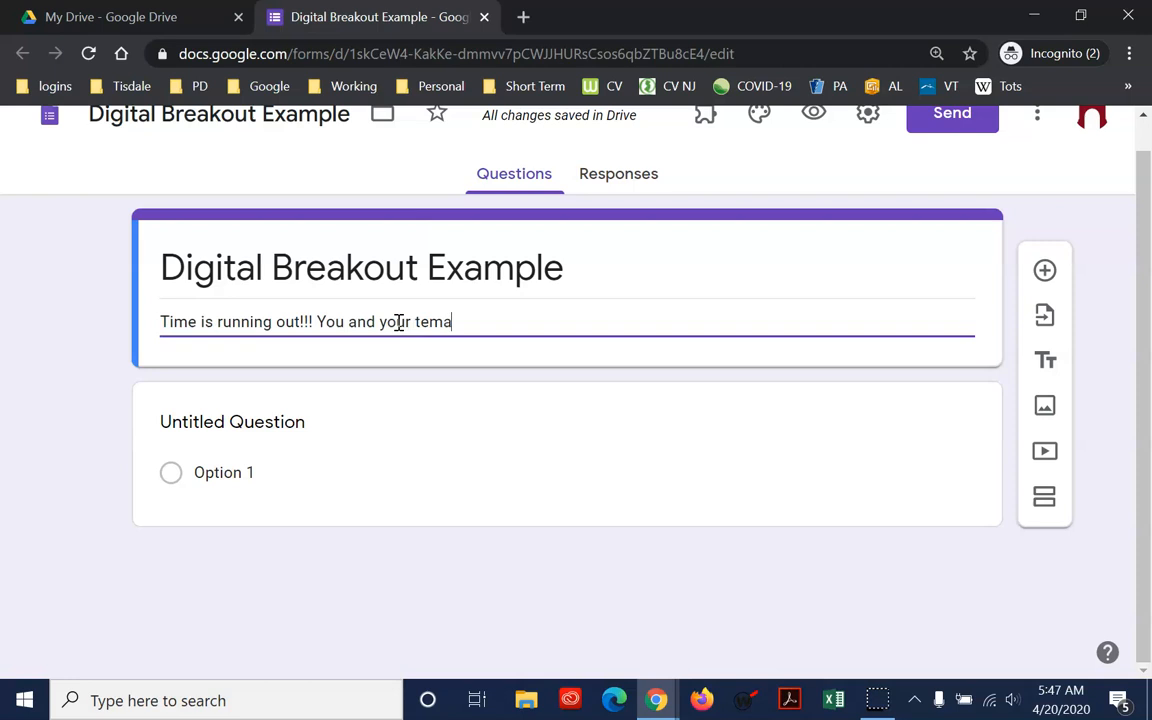
key(BackSpace)
key(BackSpace)
text(am are trapped)
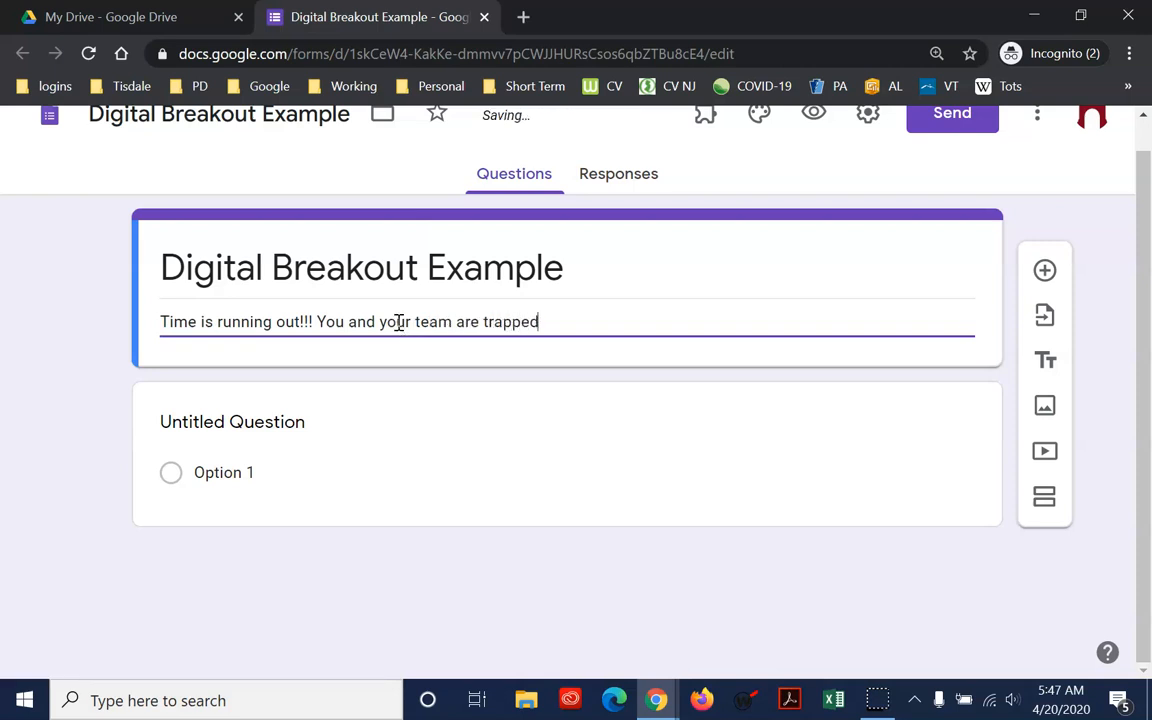
text( deep within )
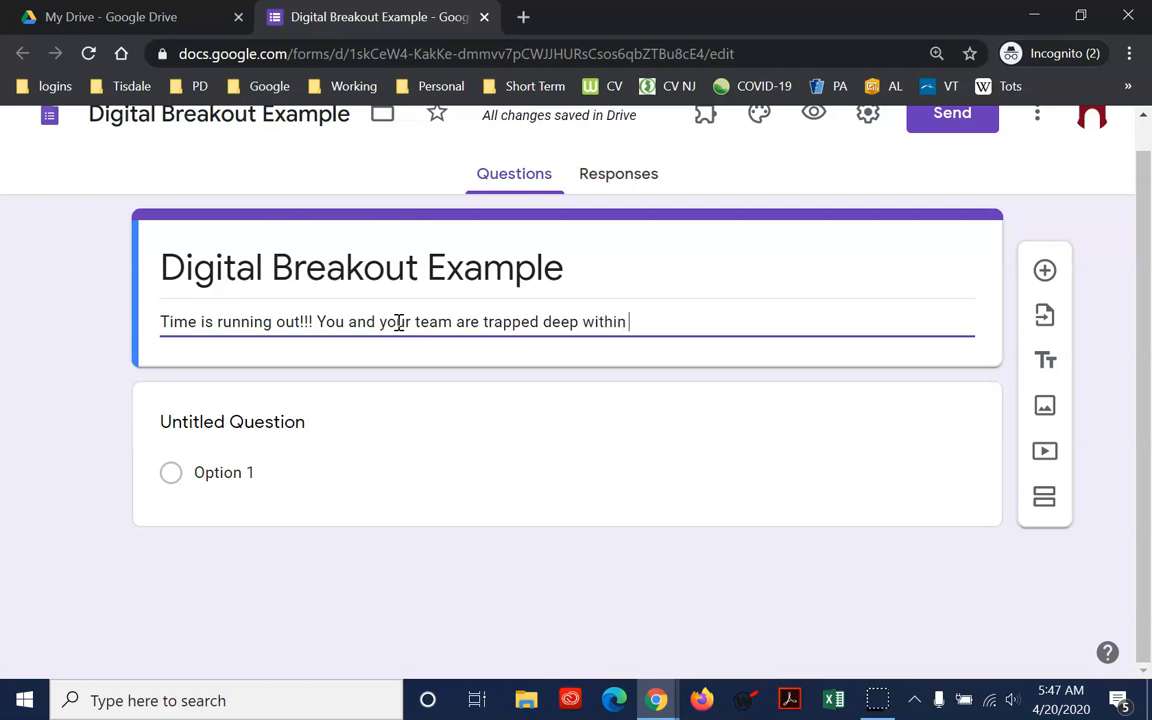
text(the mountain and have only)
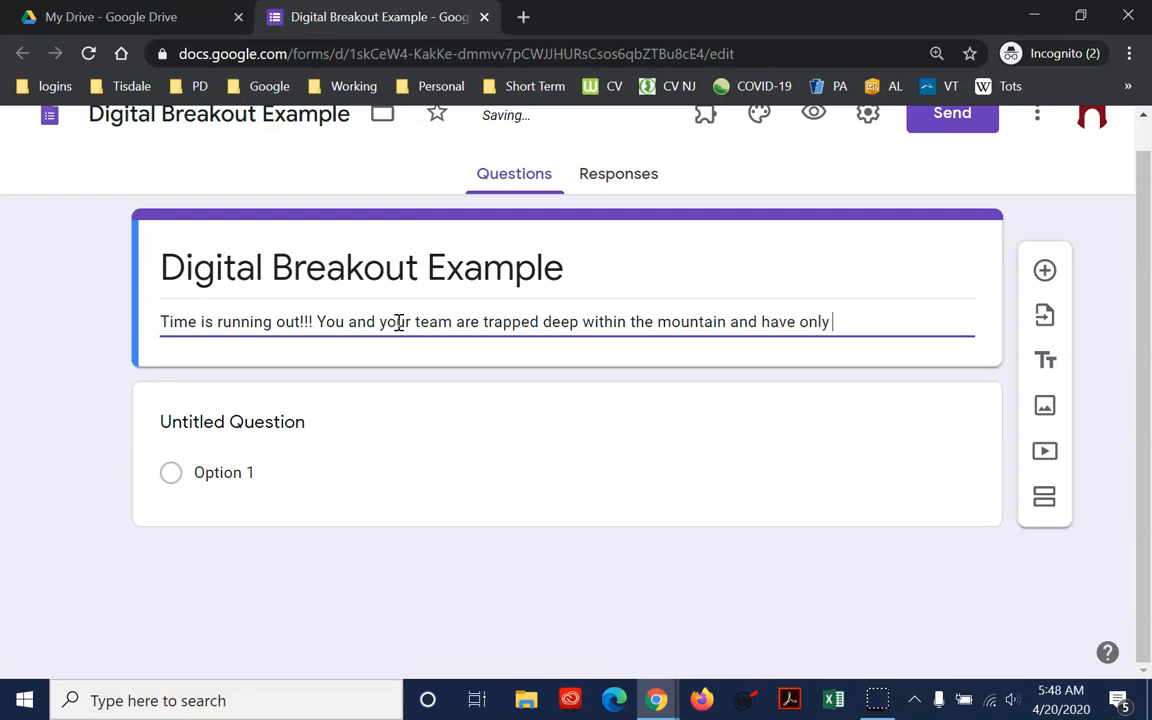
text( 40 min)
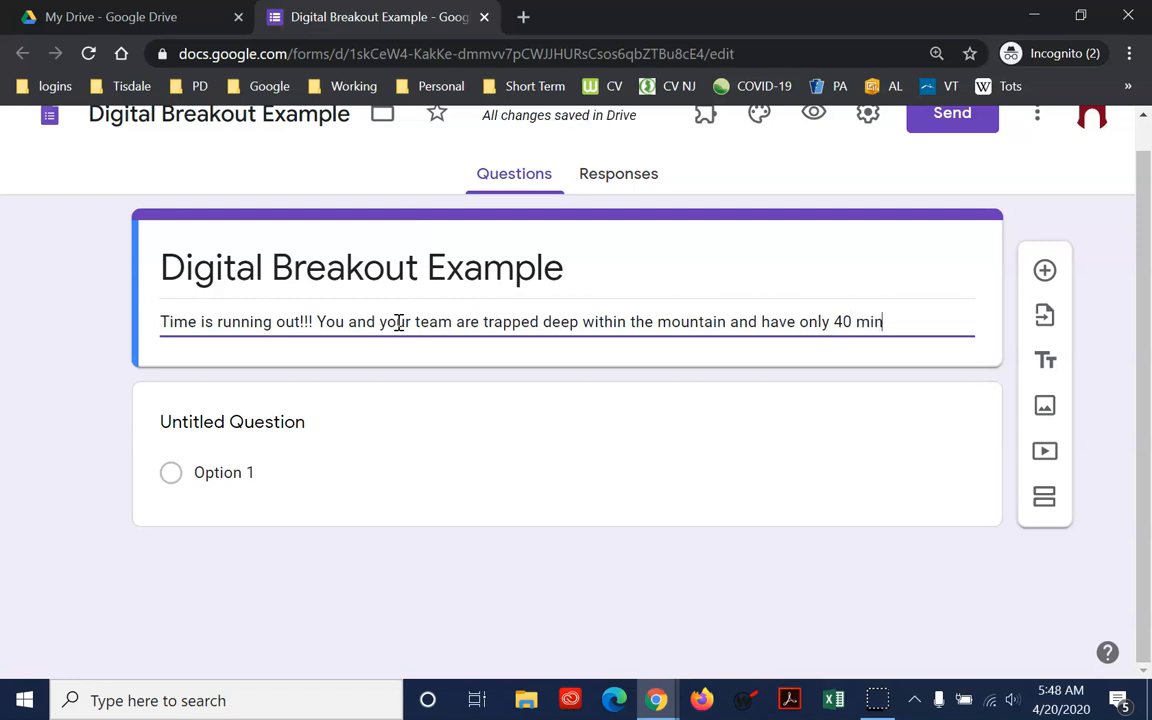
text(utes to escape and s)
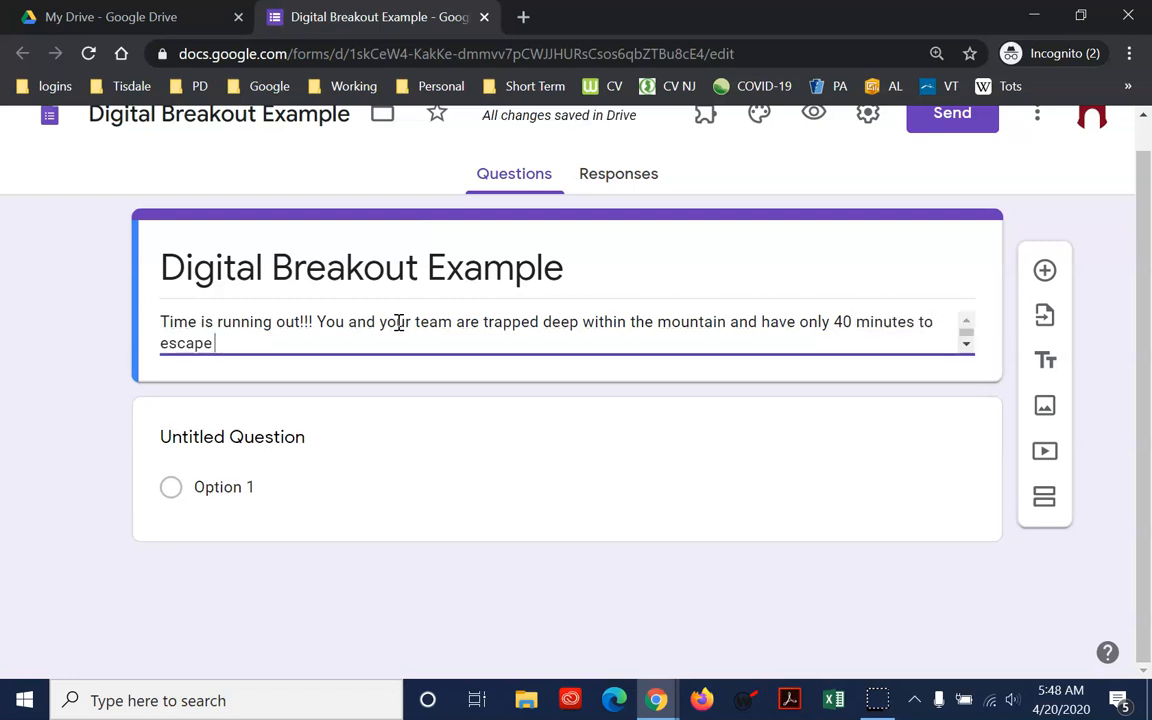
text(ave the world.)
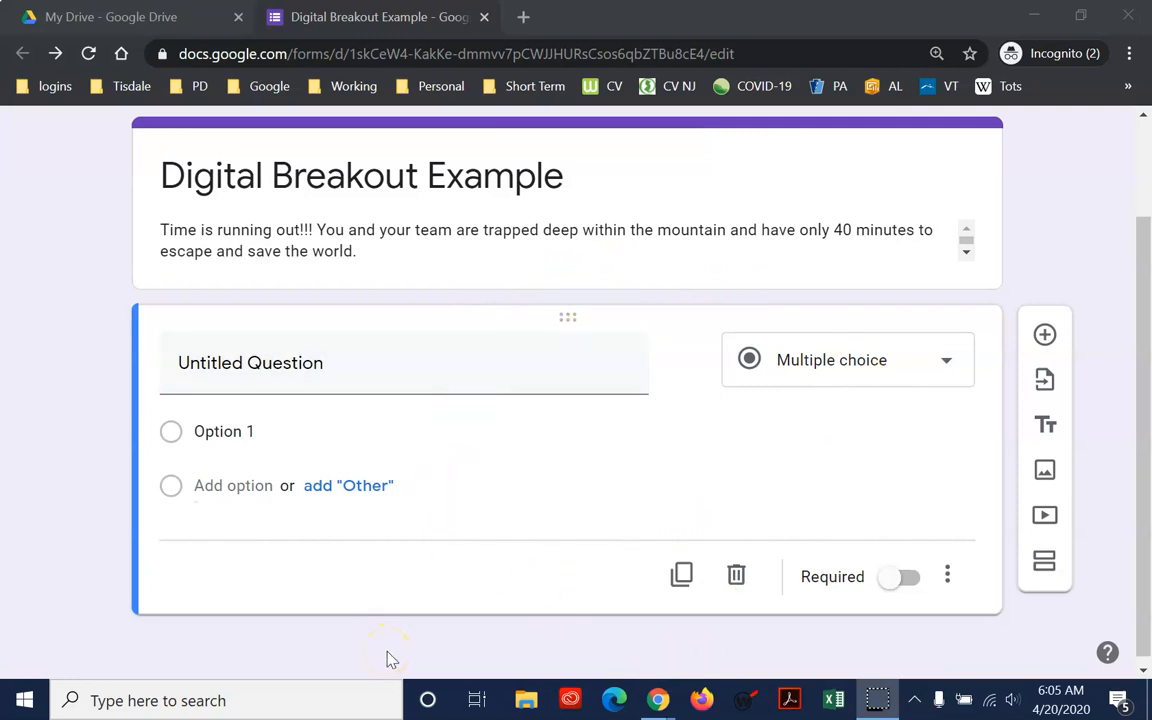
Step: Change the untitled question's type to Short answer and make it required
click(935, 370)
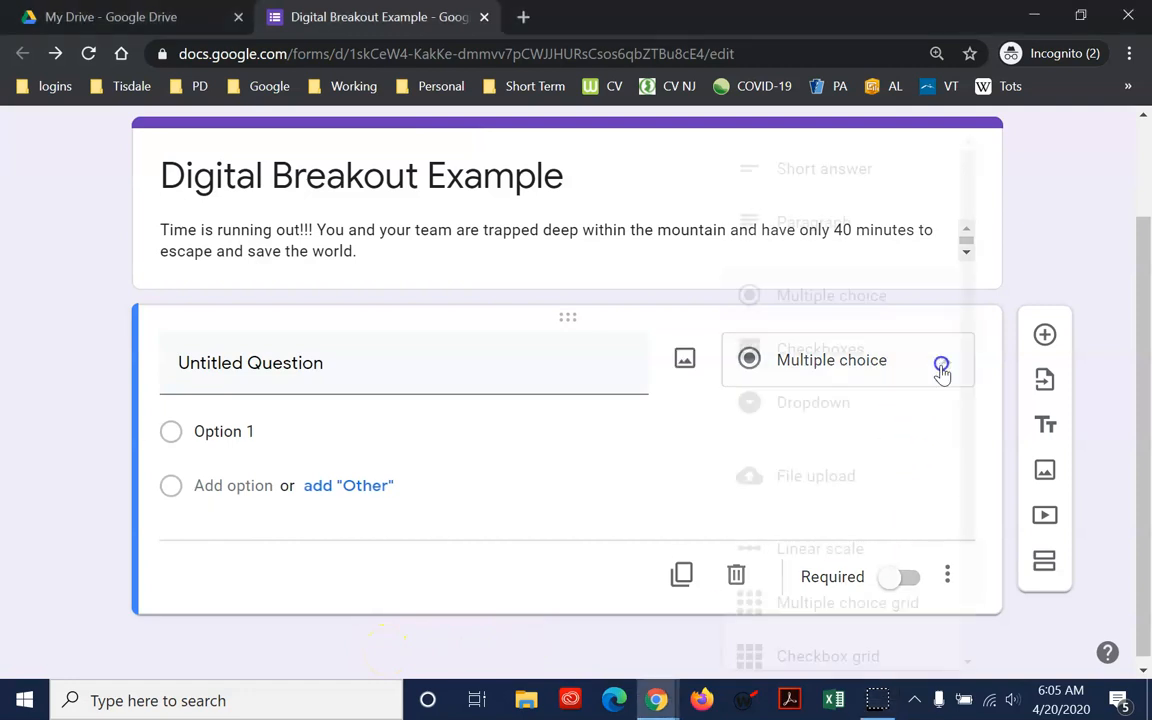
click(861, 187)
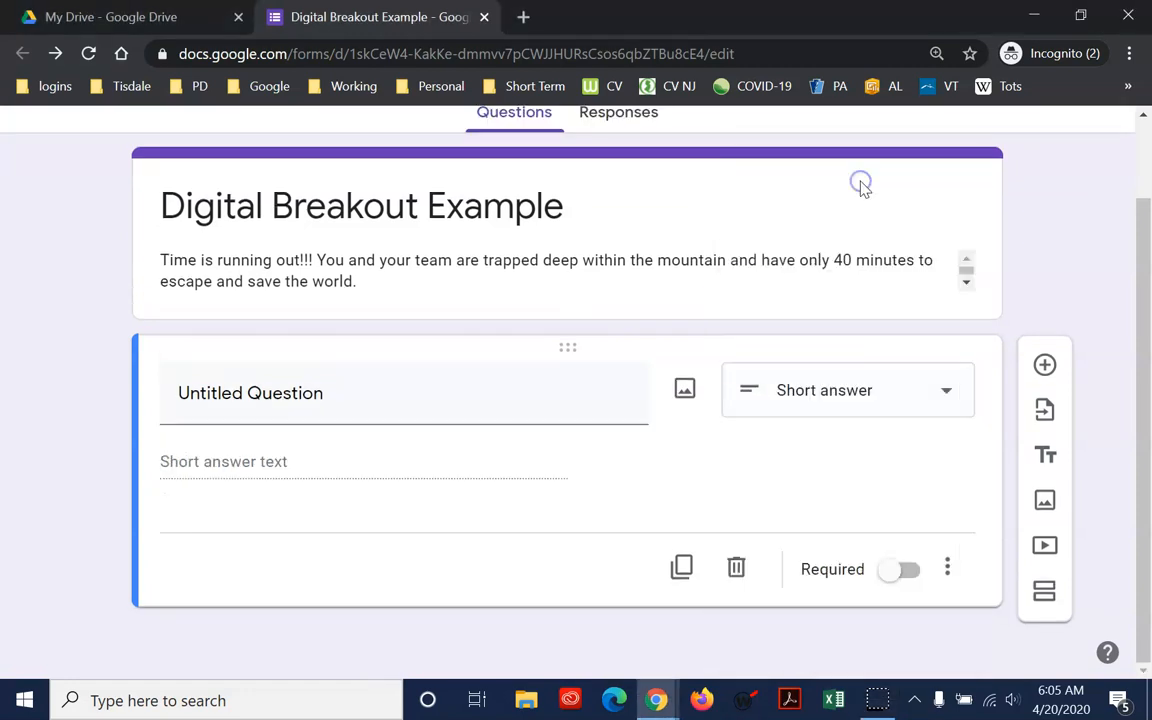
click(908, 572)
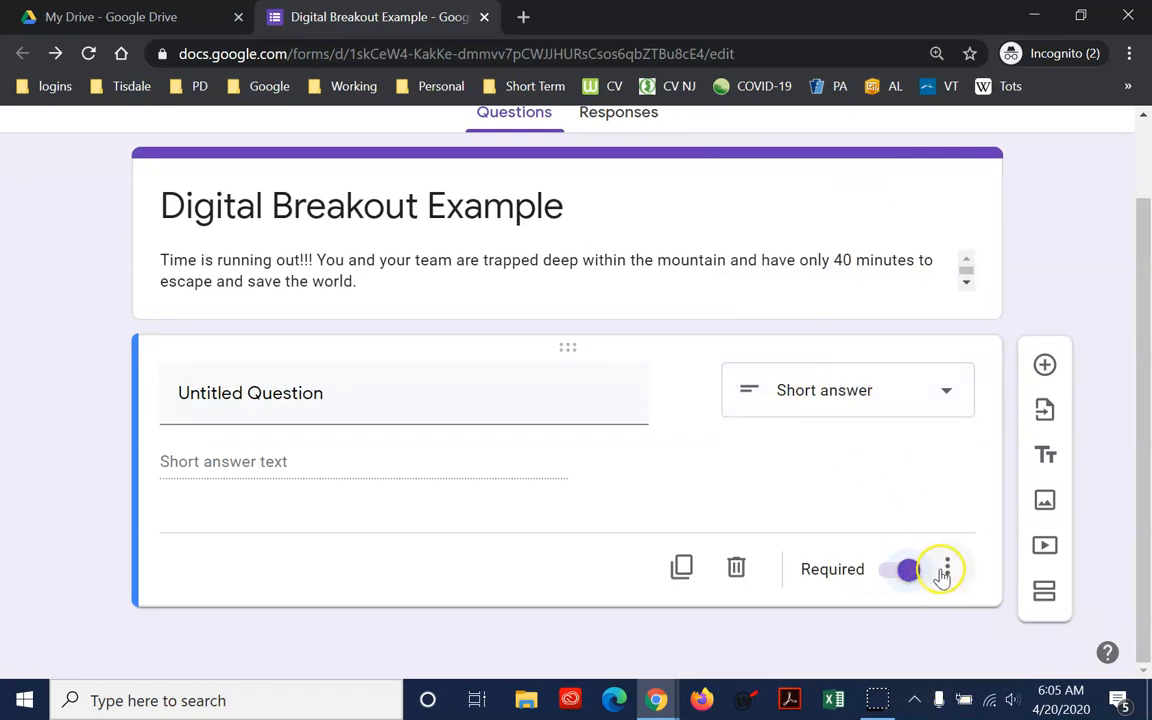
Step: Enable response validation and a description for the short-answer question
click(946, 572)
click(945, 638)
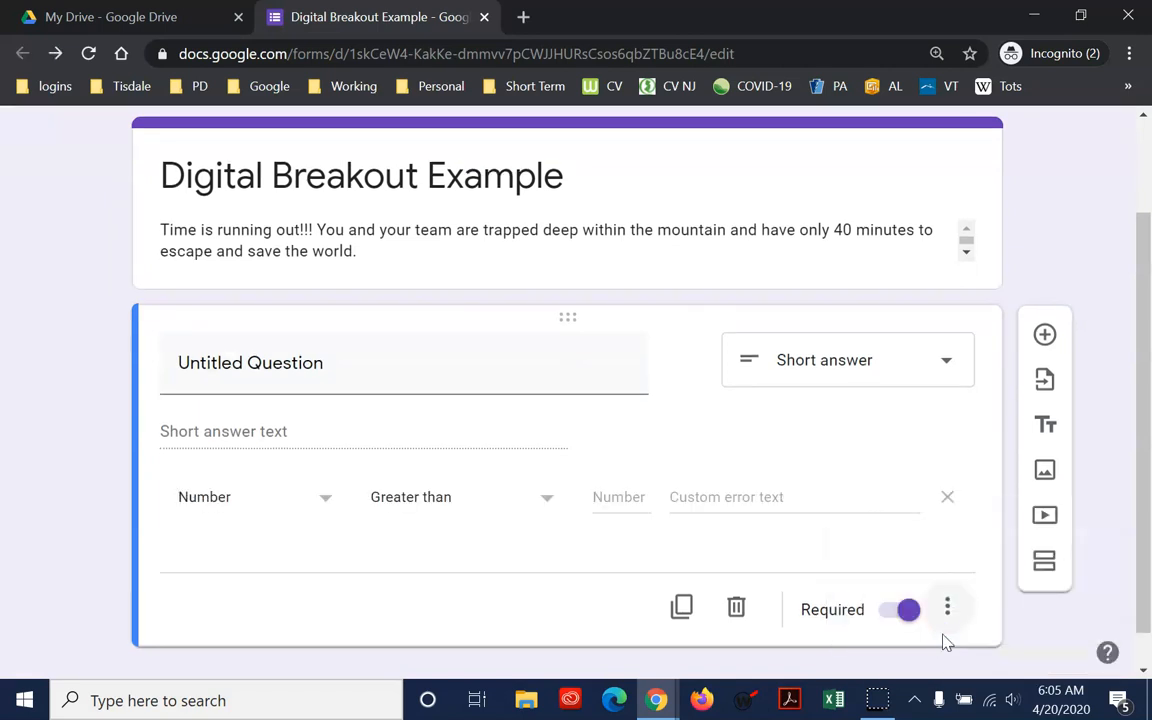
click(948, 609)
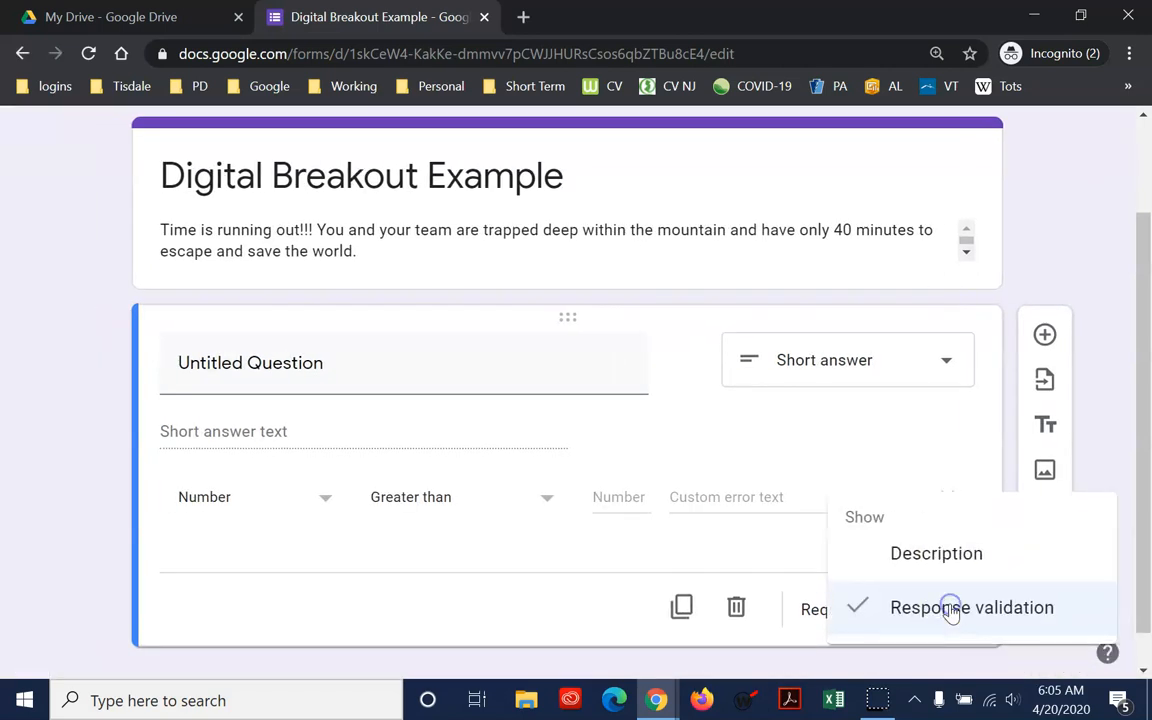
click(933, 560)
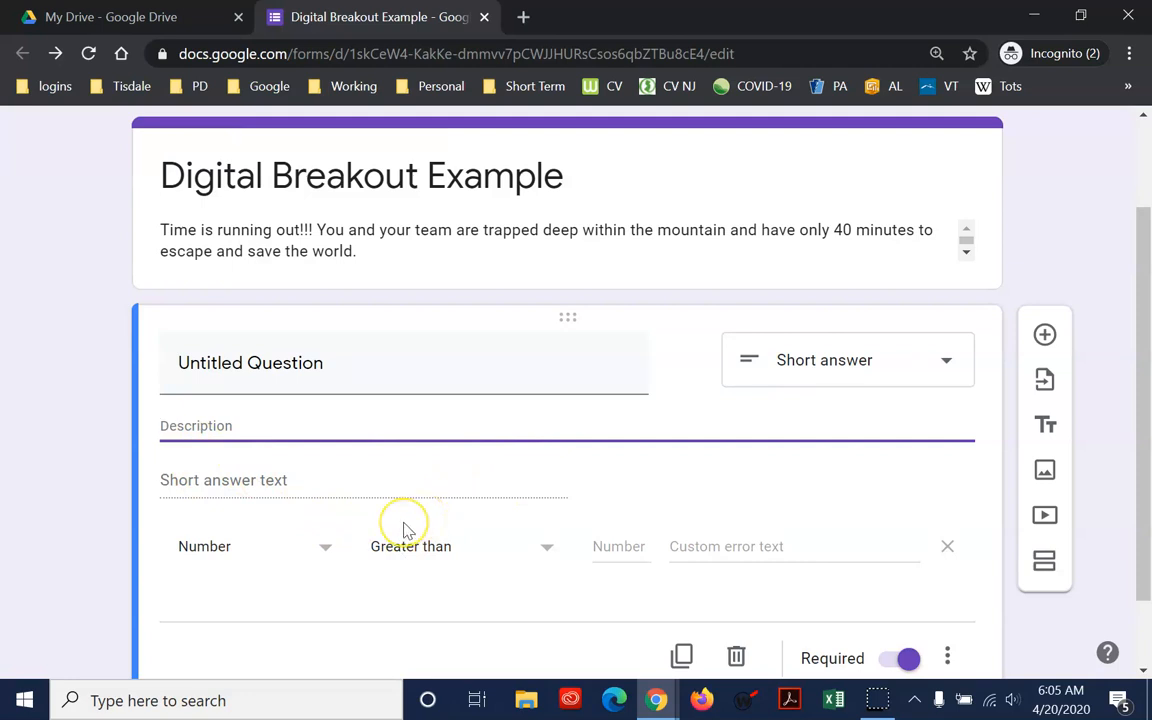
Step: Title the question "Clue 1" and give it the description "Please type in all caps."
click(302, 375)
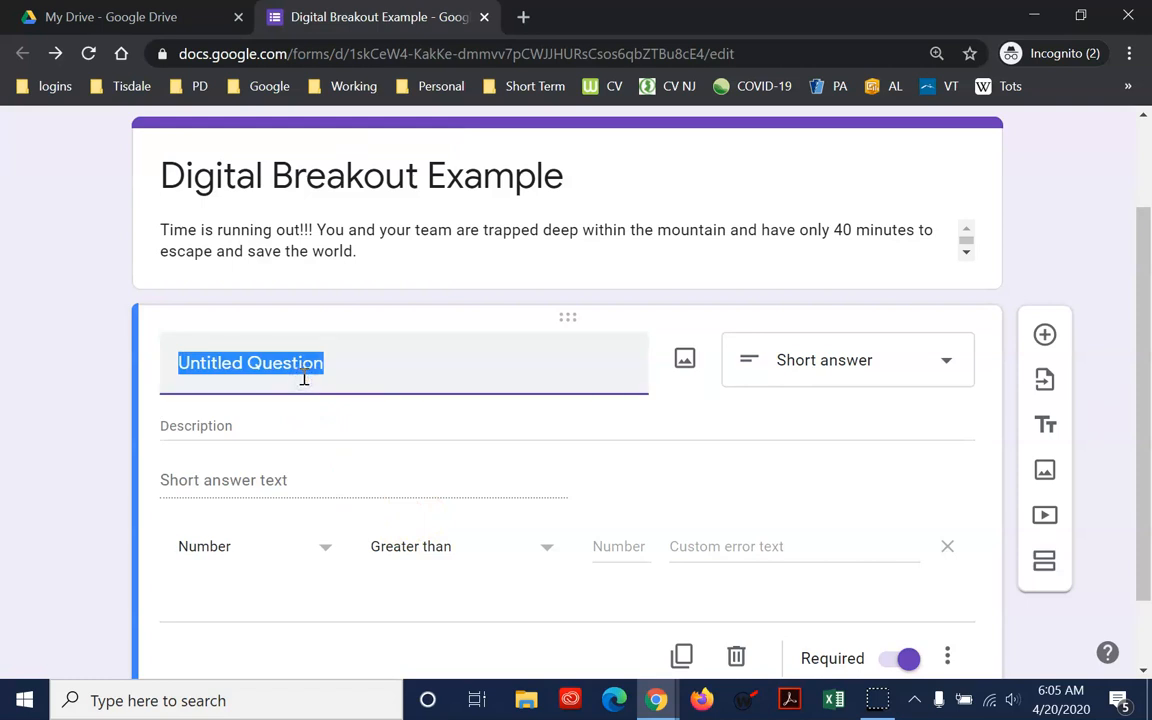
text(Clue 1)
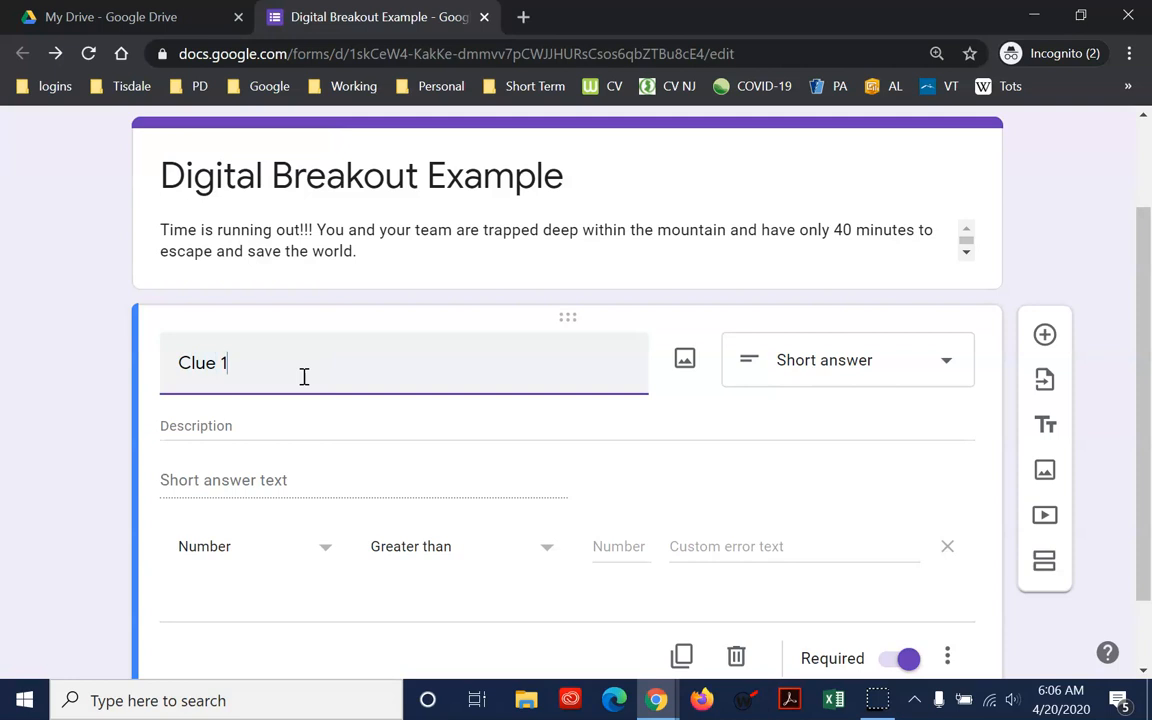
click(185, 429)
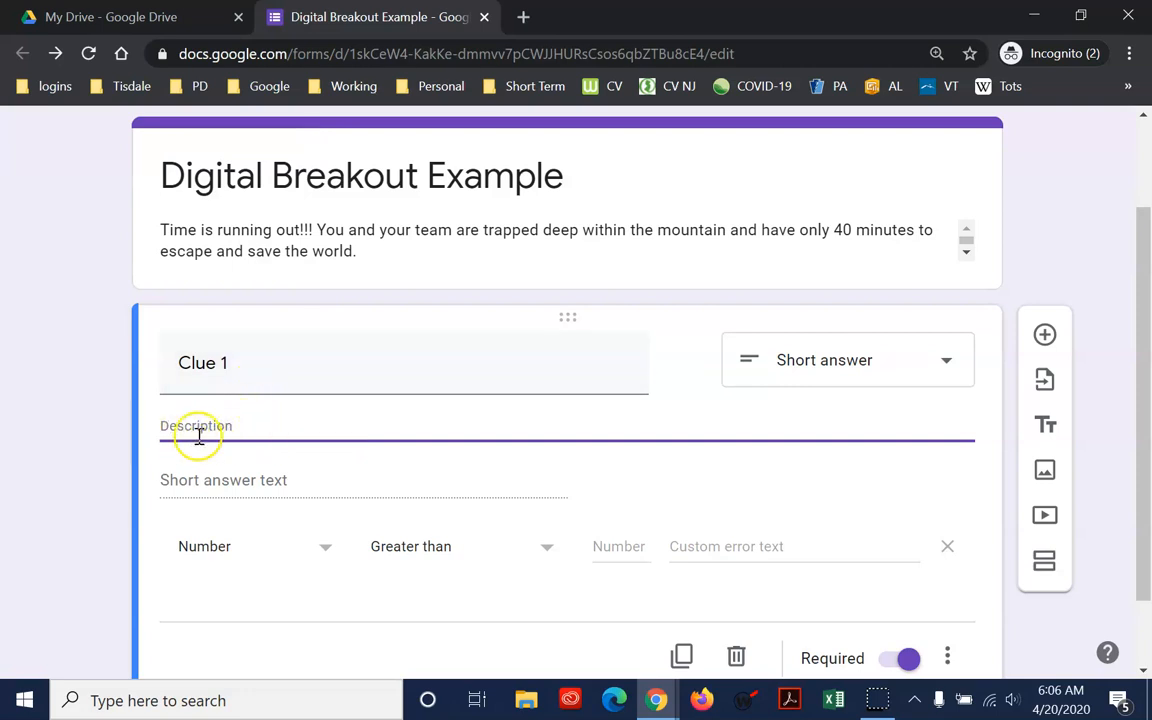
click(271, 424)
text(Please typ)
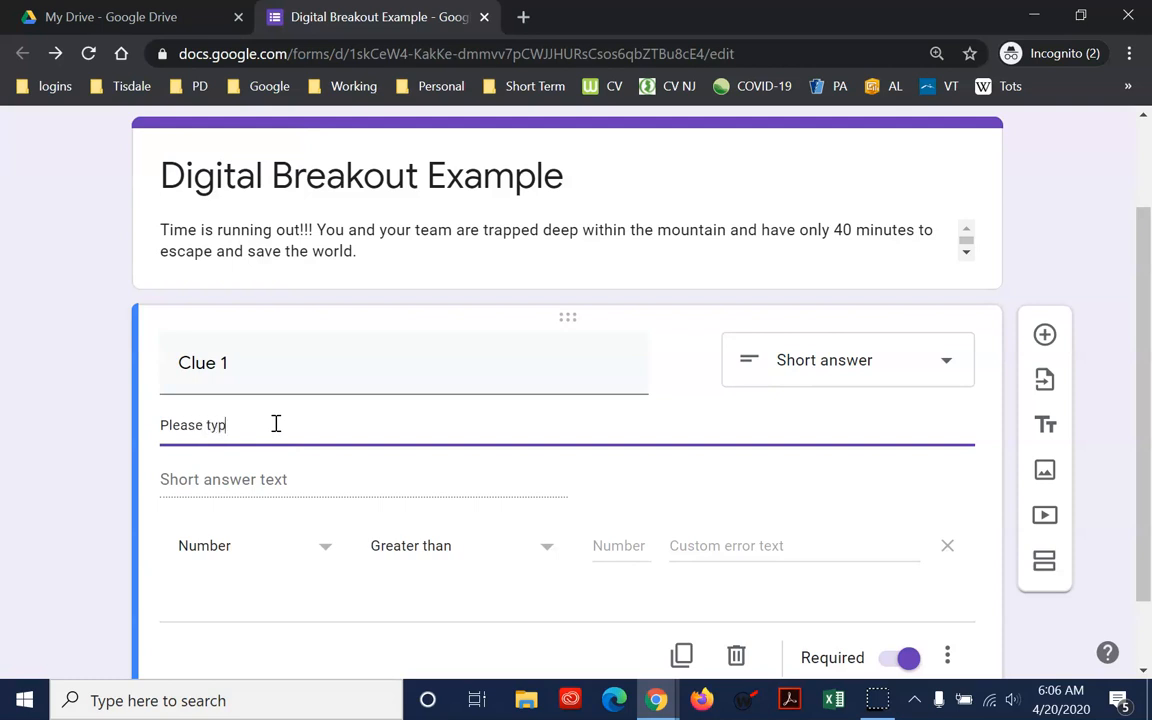
text(e in all caps)
key(ctrl+Left)
key(ctrl+Left)
key(ctrl+Left)
key(ctrl+Left)
key(ctrl+Left)
Step: Extend the question title to read "Clue 1: A Special Place"
click(322, 376)
click(325, 382)
text(: A )
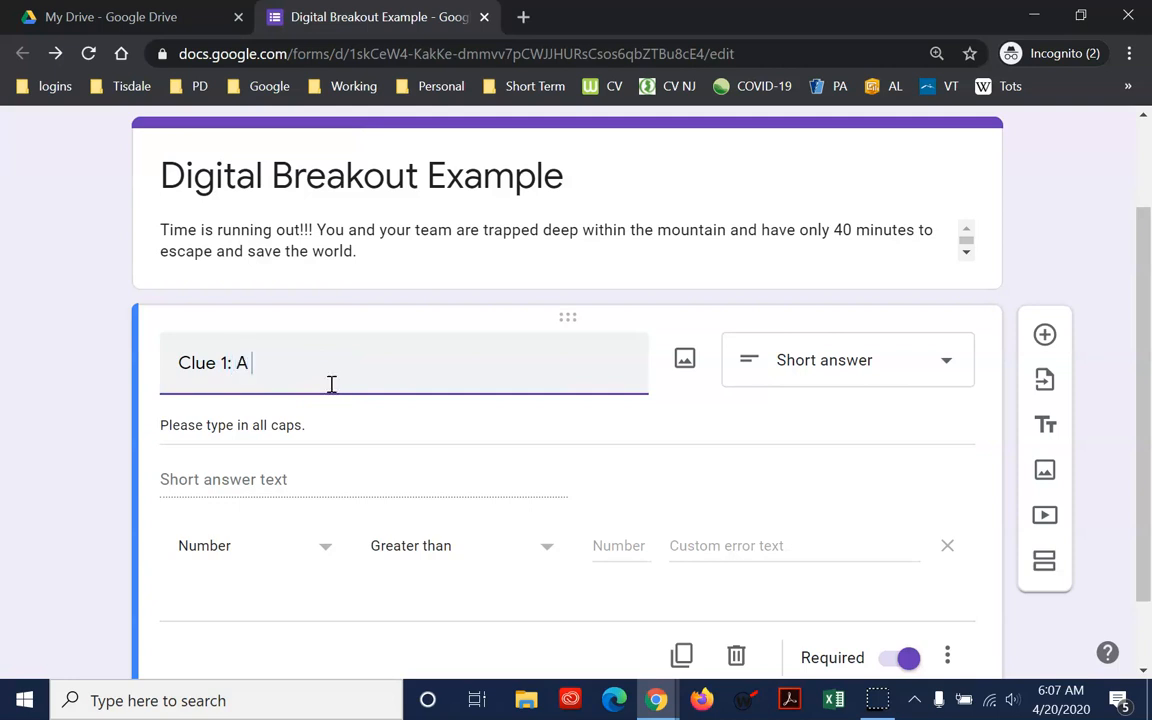
text(Special Place)
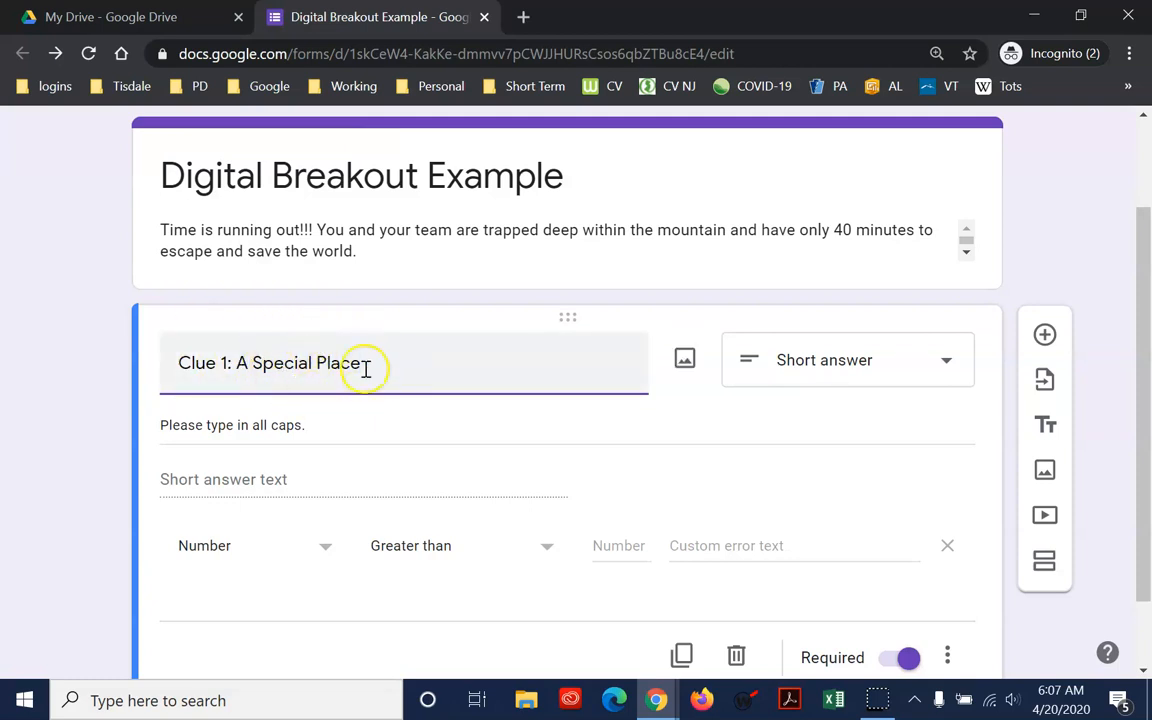
Step: Insert "Deriving from the Lenape word for" and an opening quotation mark at the start of the Clue 1 description
triple_click(162, 426)
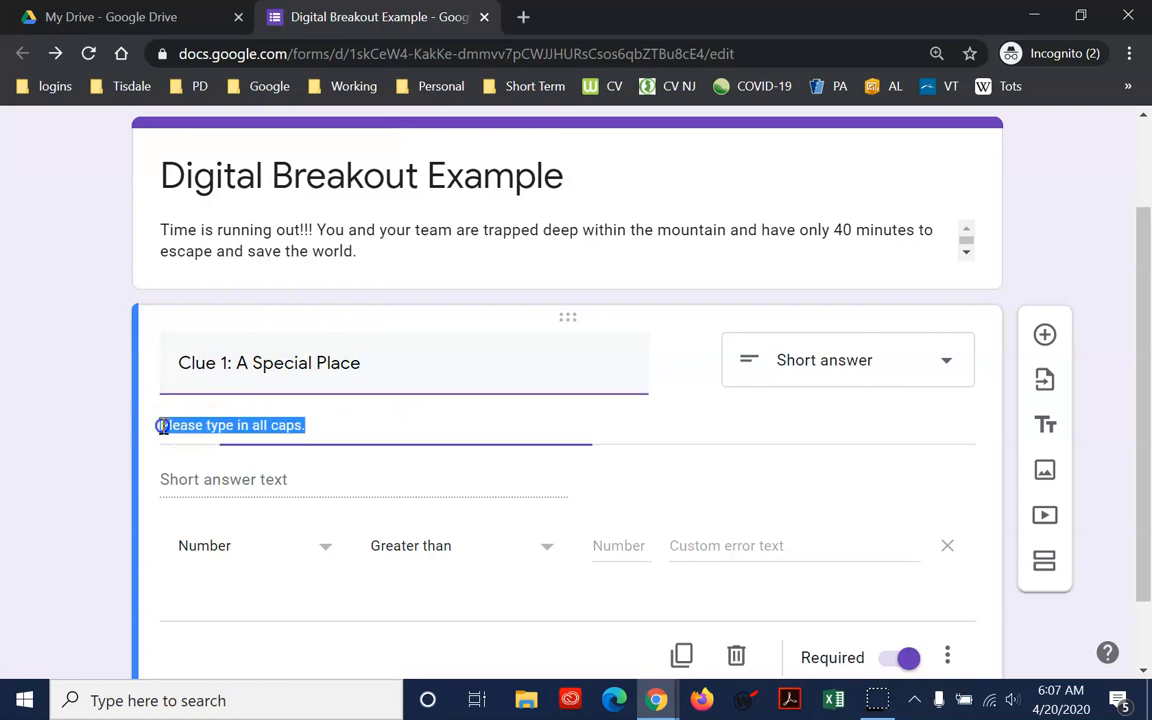
click(162, 426)
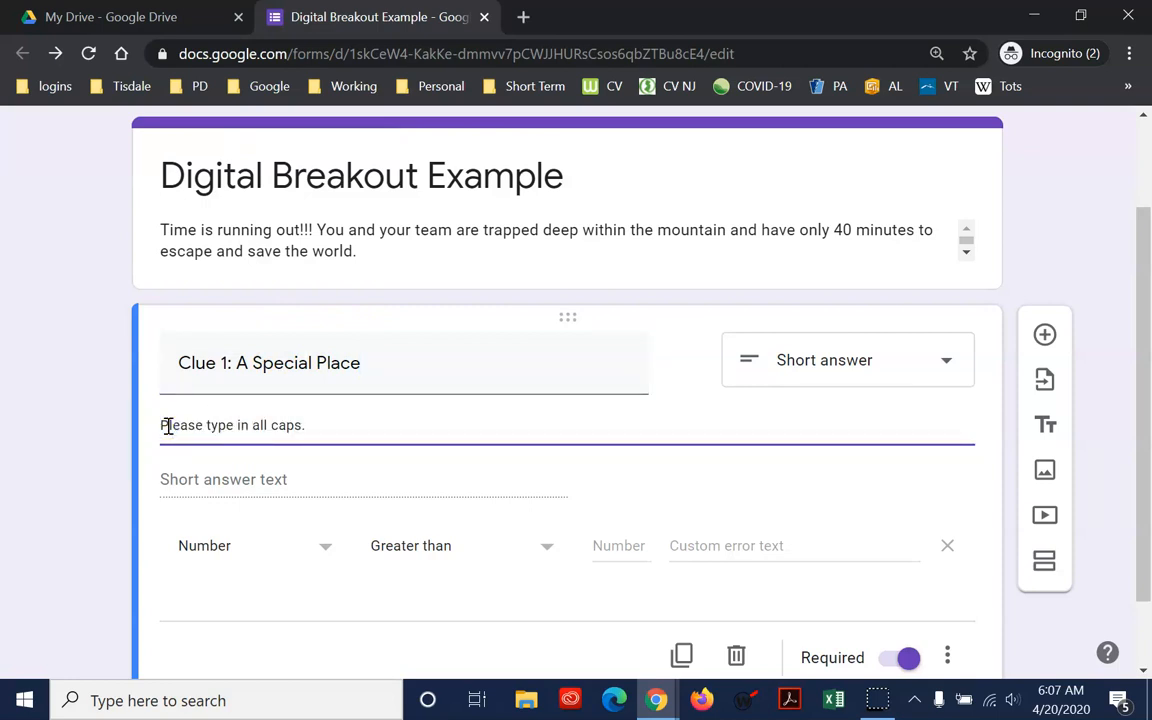
text(Deriving f)
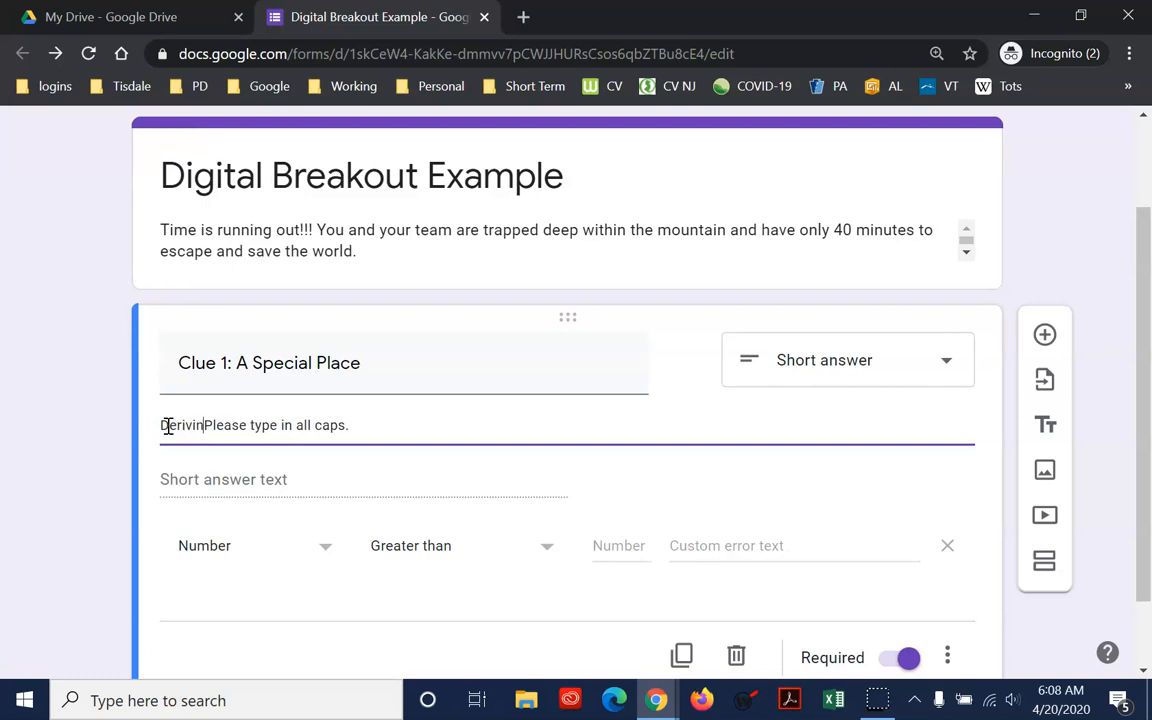
text(rom the Lenape )
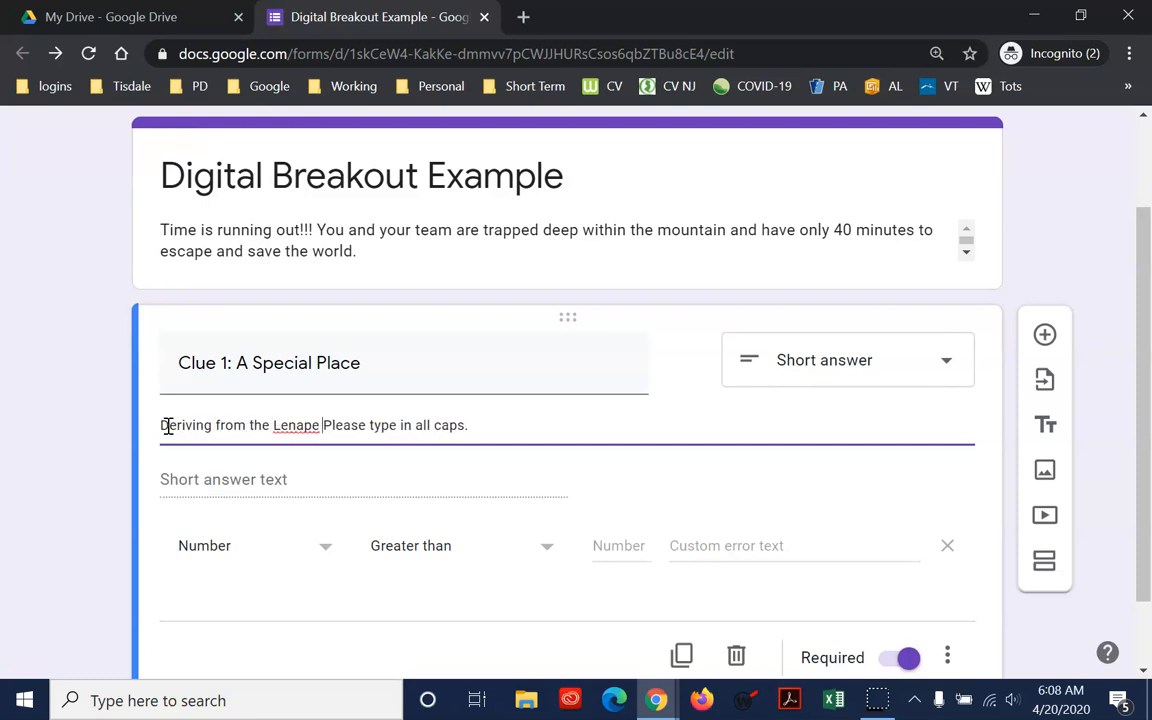
text(word for )
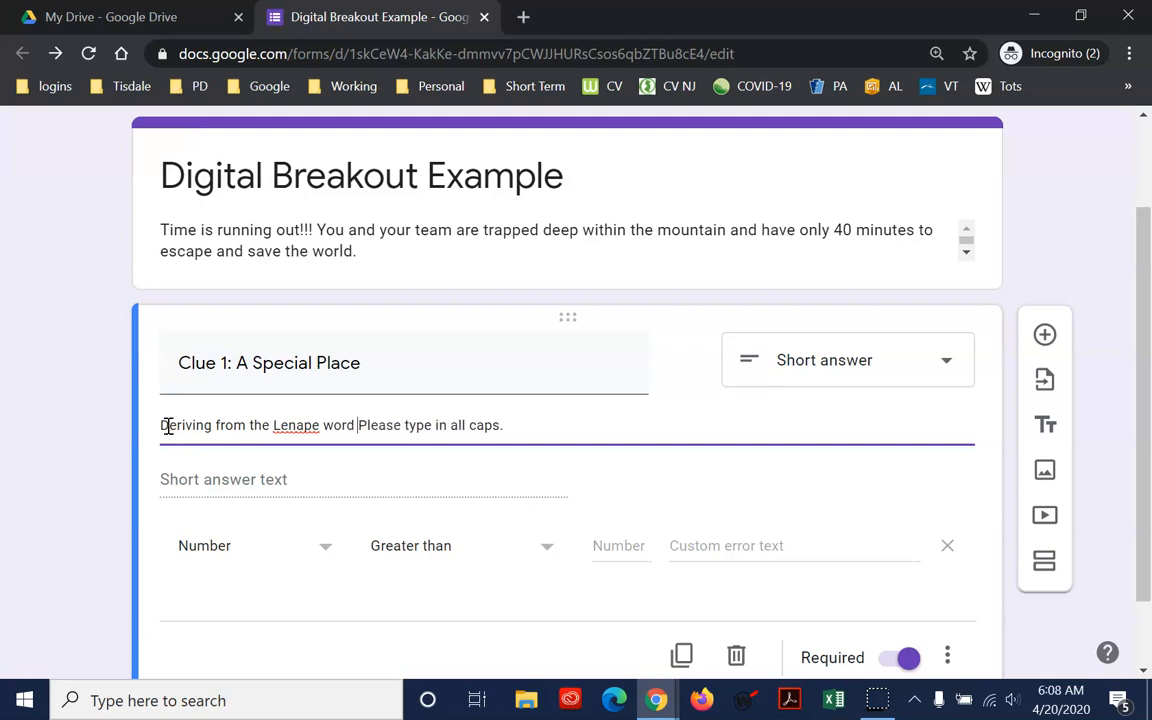
text(wePlease type)
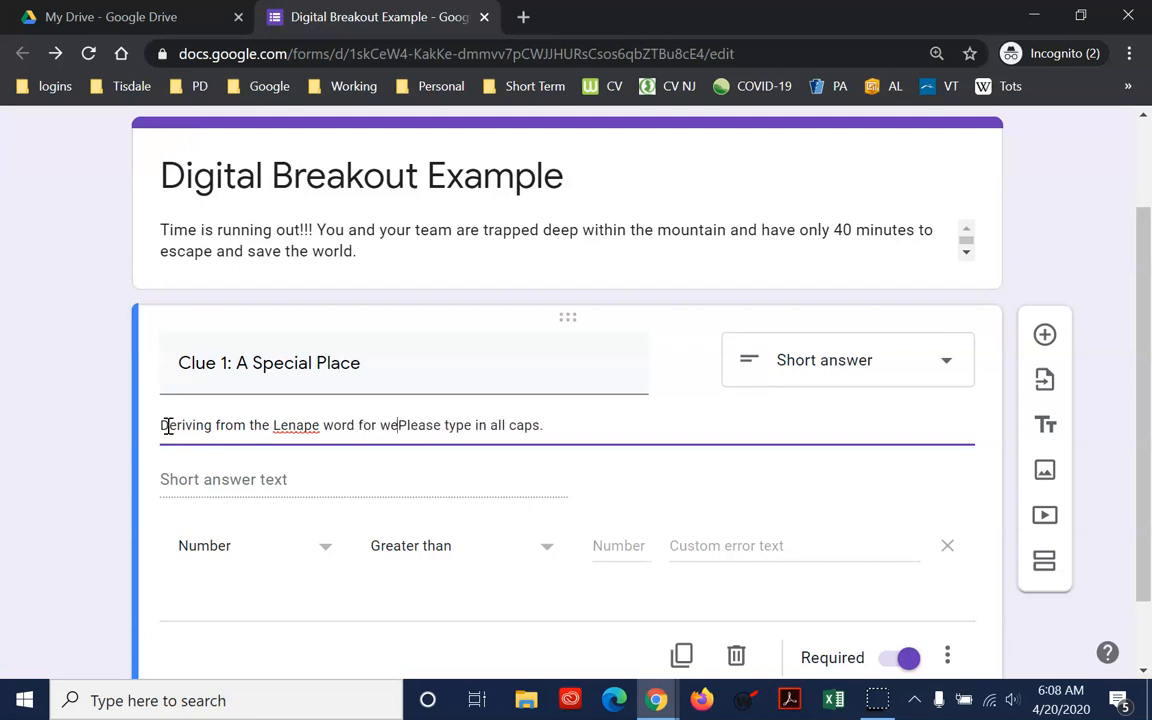
key(BackSpace)
key(BackSpace)
key(BackSpace)
key(BackSpace)
key(BackSpace)
text(w)
key(BackSpace)
text(')
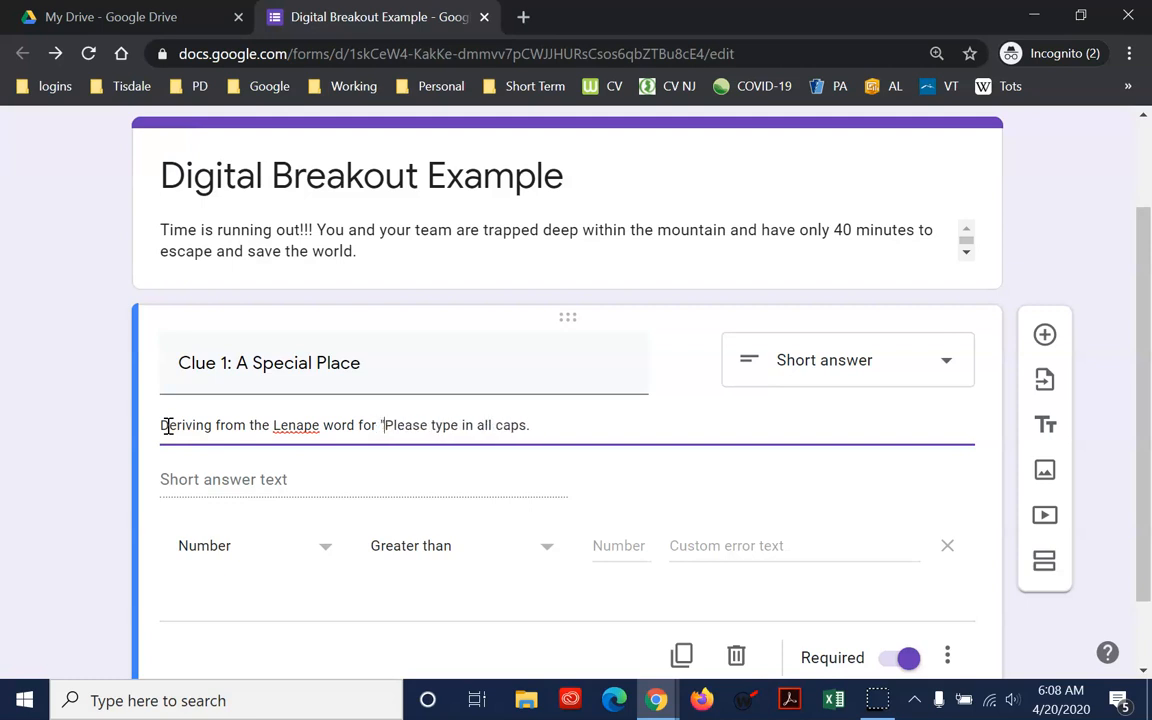
Step: Continue the inserted Clue 1 description text with sweet water" or "Slanting rocks." before the all-caps instruction
text(sweet w)
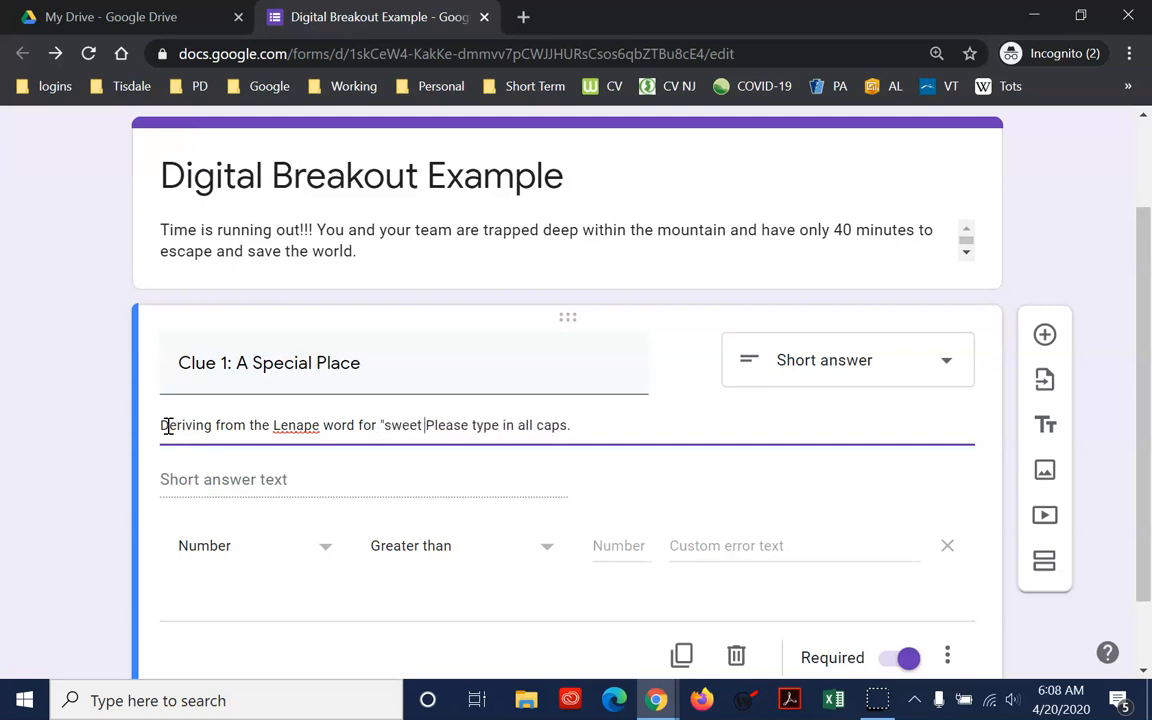
text(ater" or )
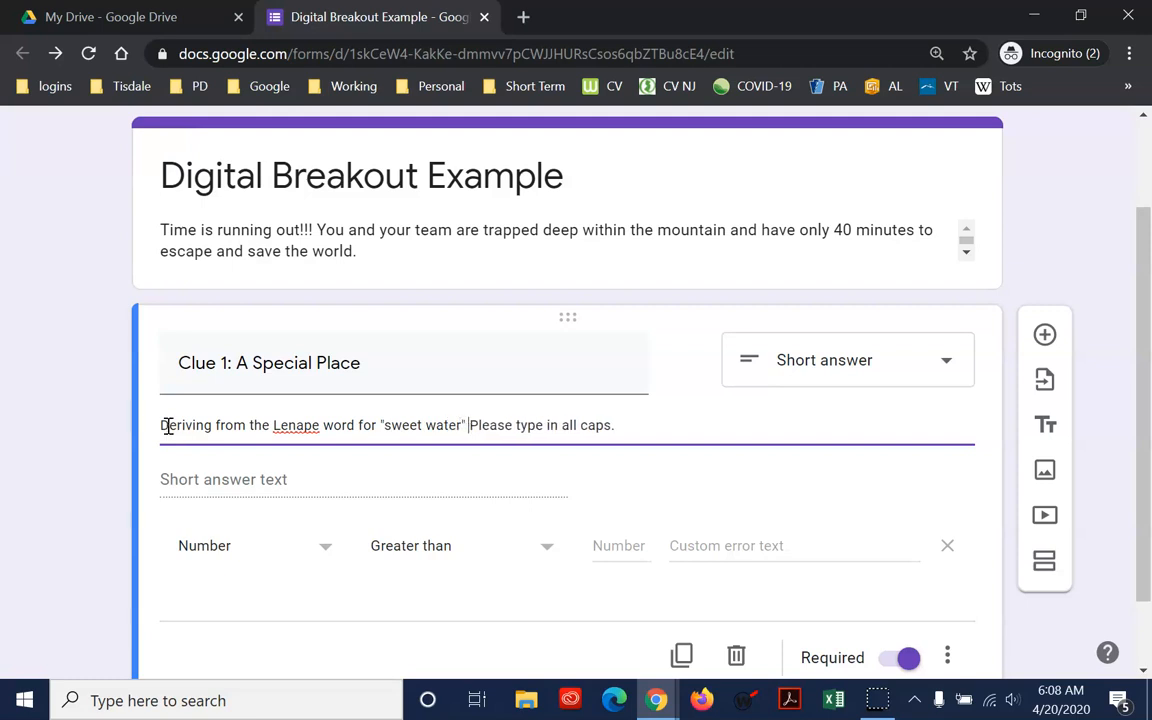
text("SIn)
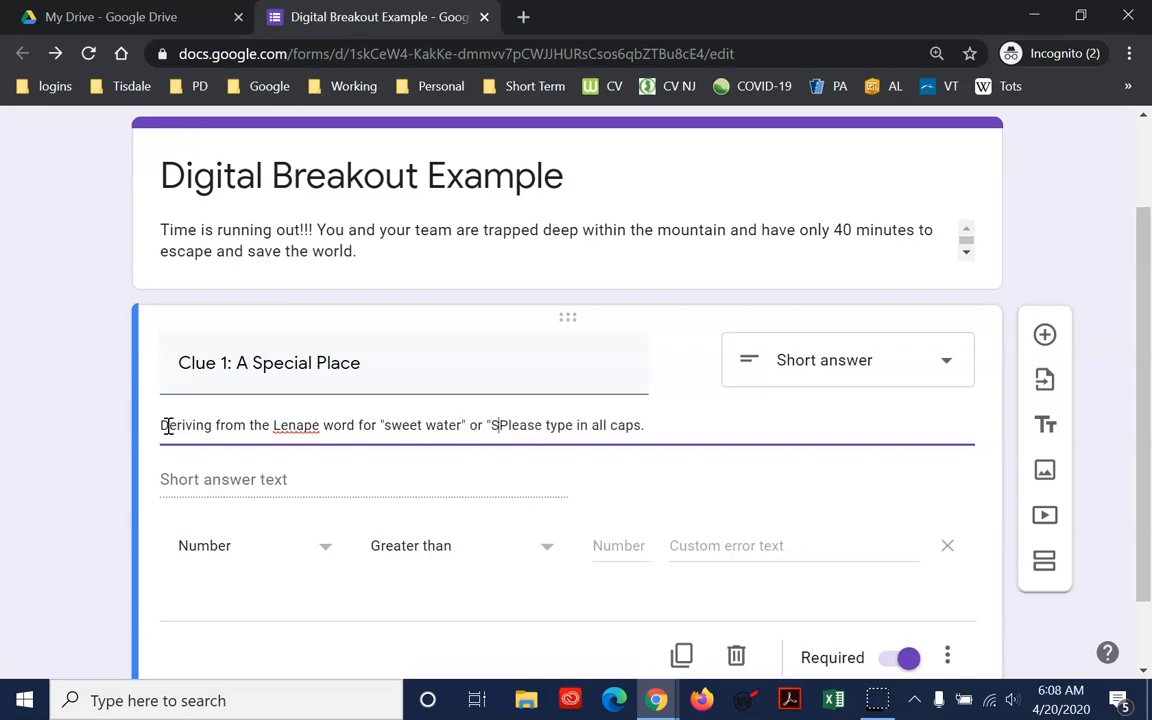
key(BackSpace)
text(anting)
text( rocks)
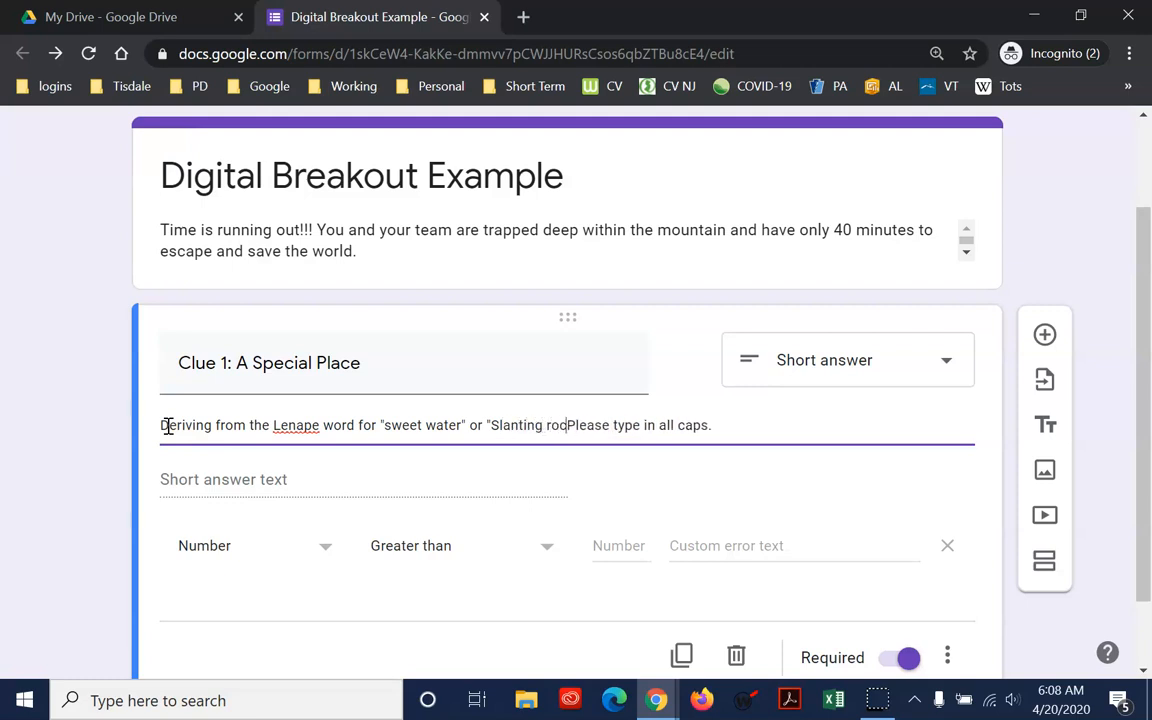
text(:)
key(BackSpace)
key(BackSpace)
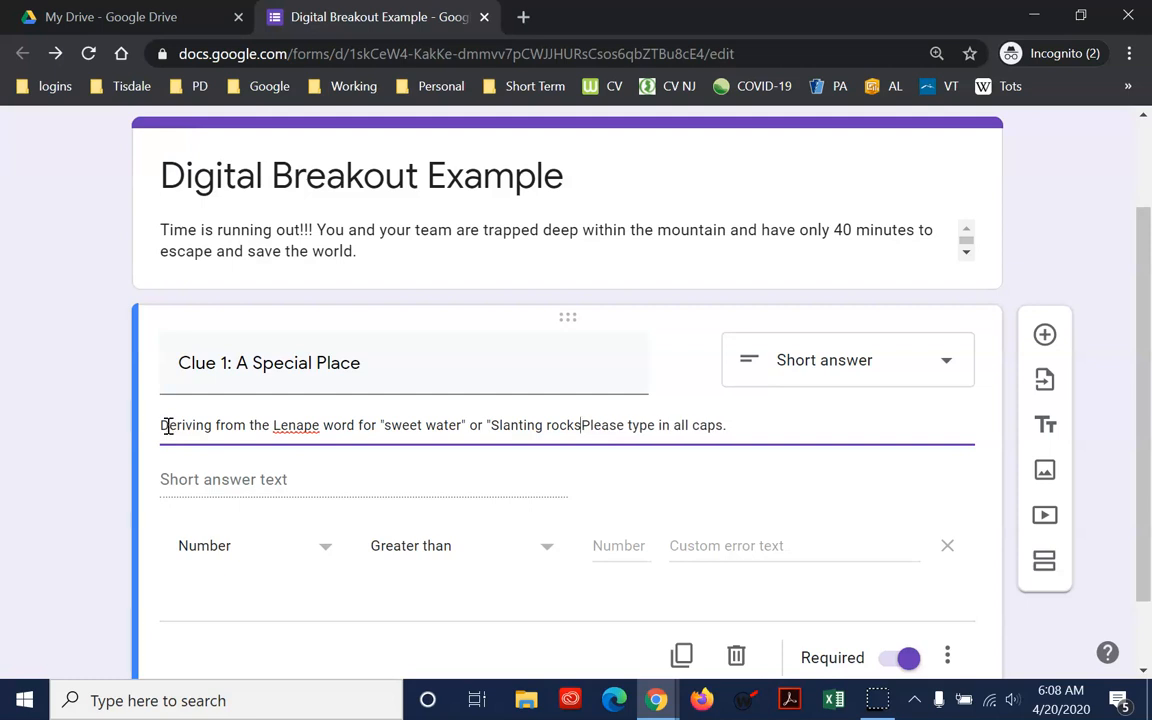
text(")
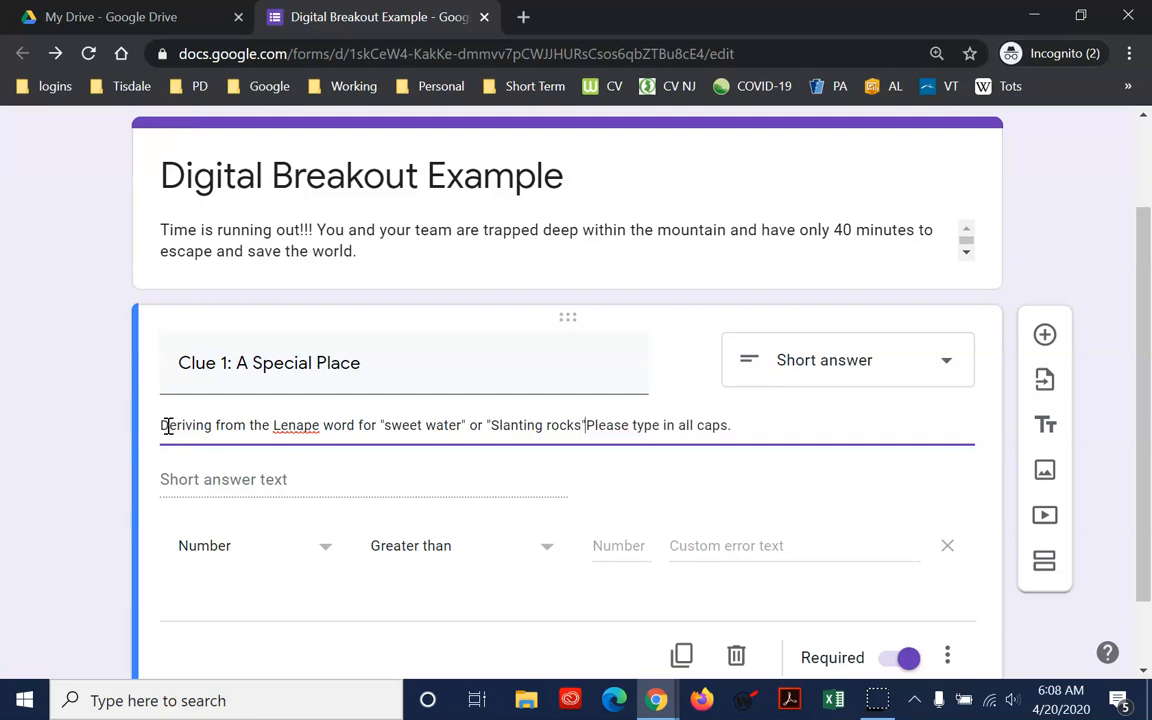
key(BackSpace)
text(.")
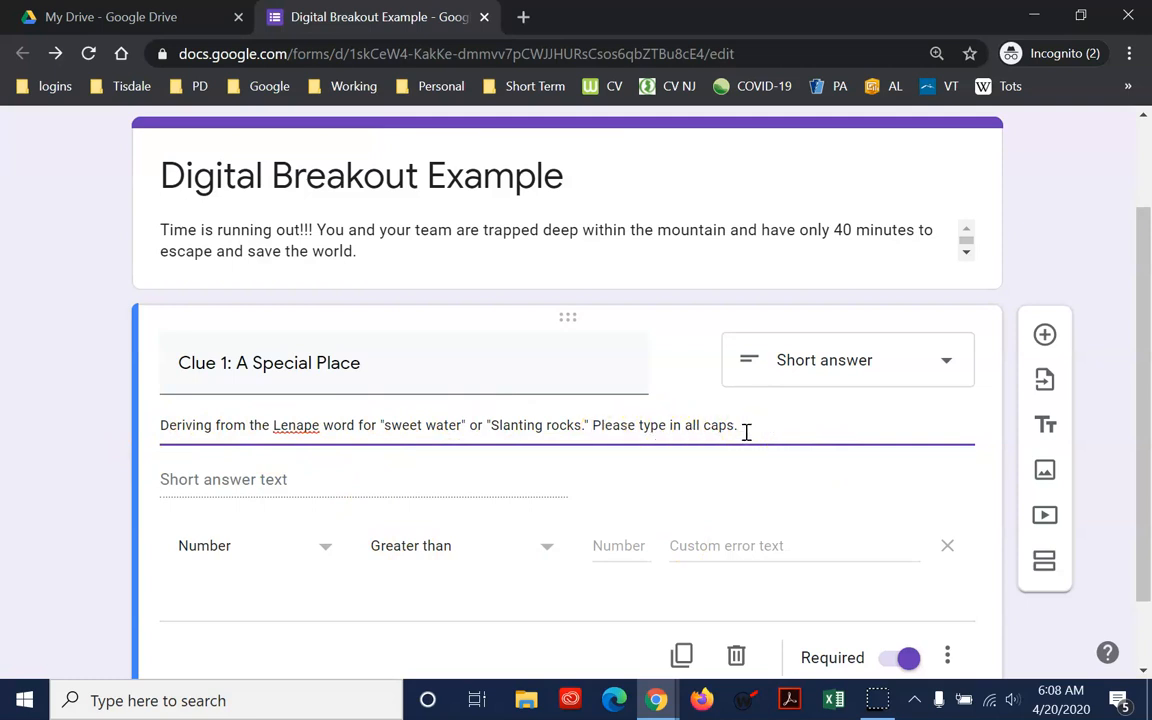
Step: Set the Clue 1 response validation to Text, Contains, with "Ramapo" as the accepted text
scroll(600, 472, down, 2)
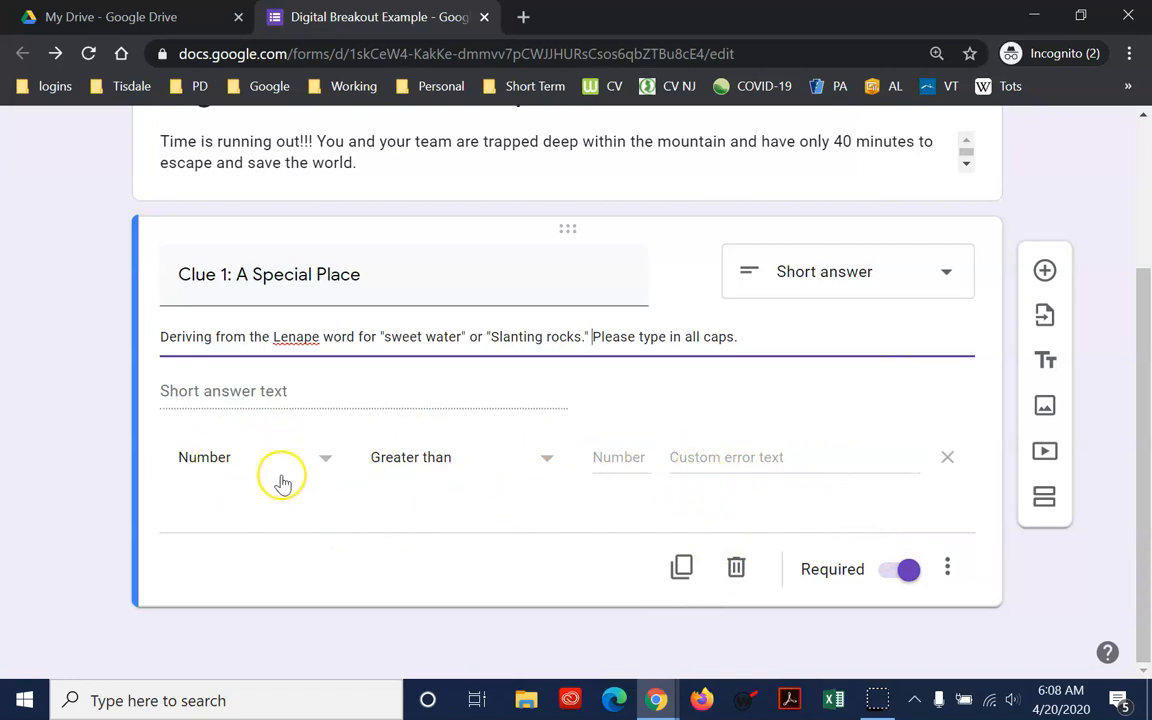
click(322, 464)
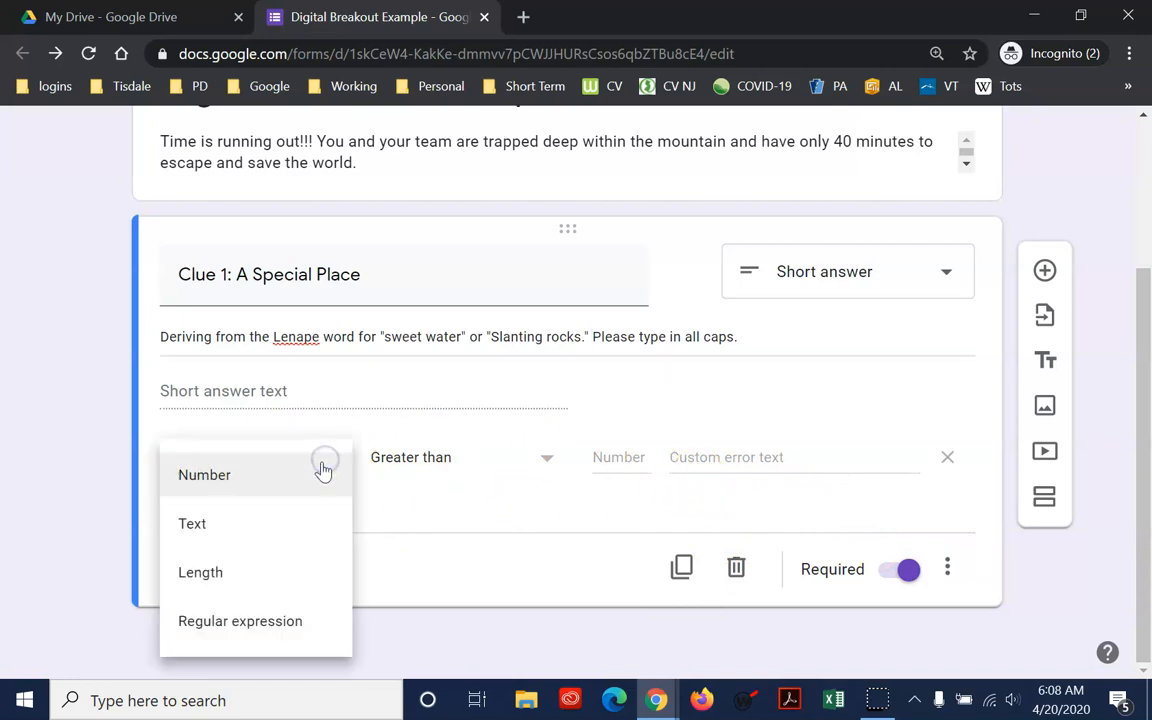
click(263, 523)
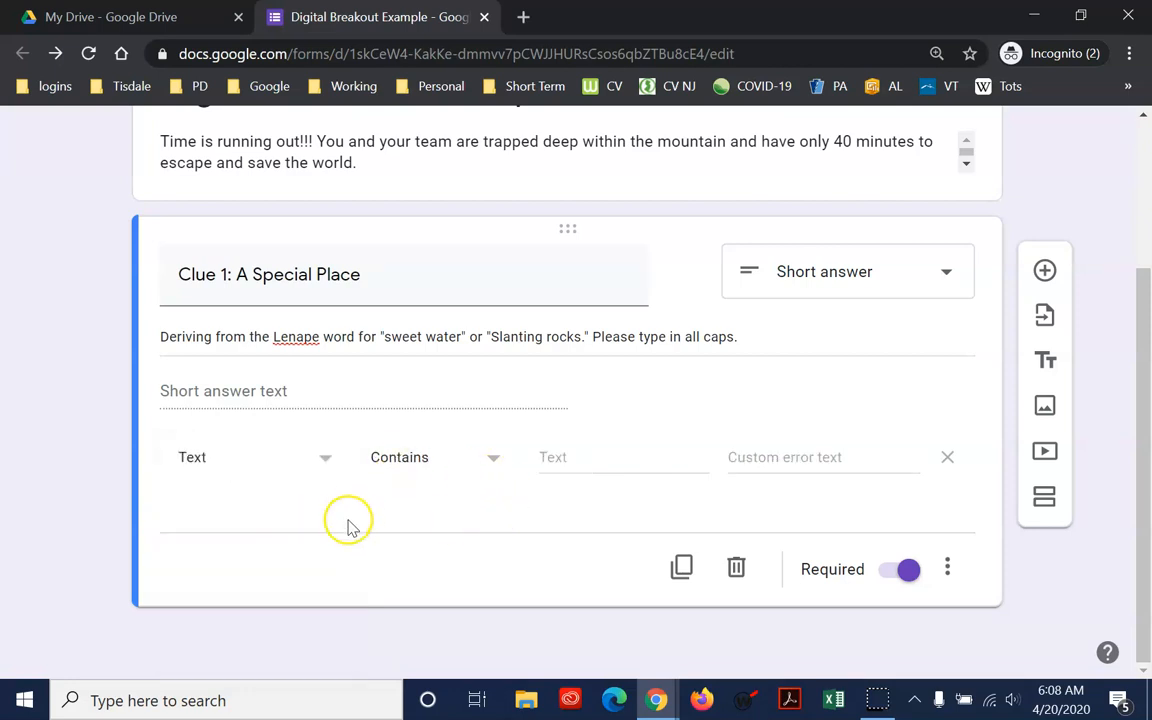
click(593, 463)
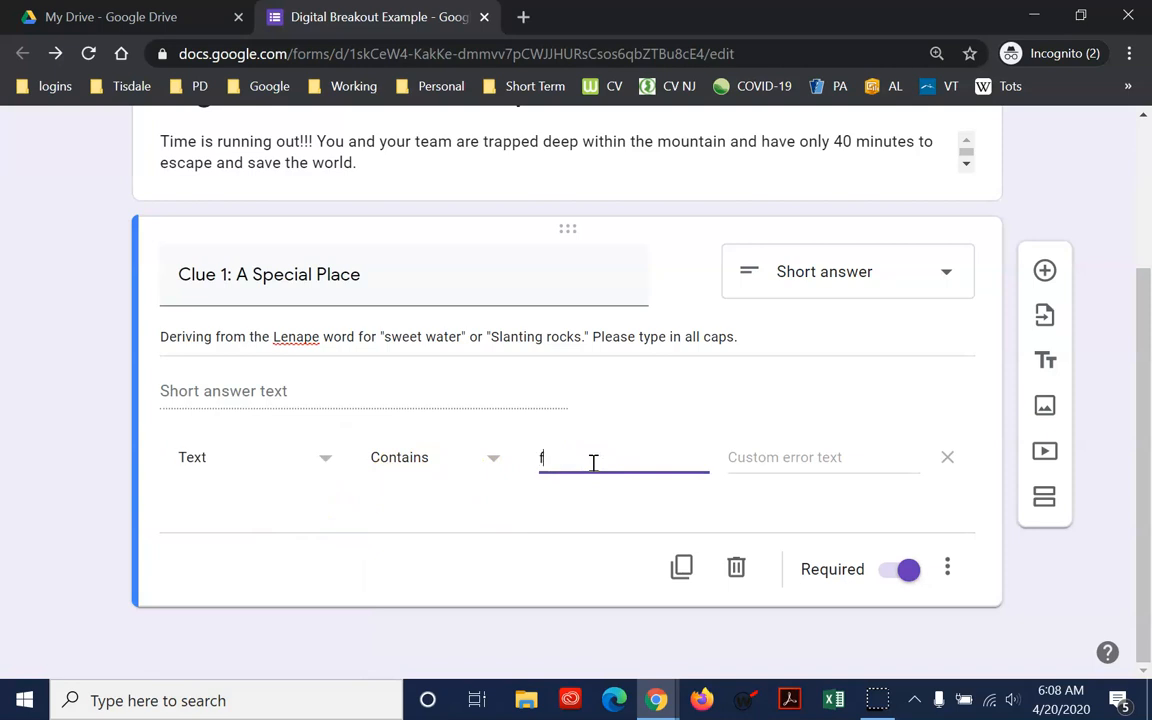
text(Mah)
key(BackSpace)
key(BackSpace)
key(BackSpace)
text(Ramapo)
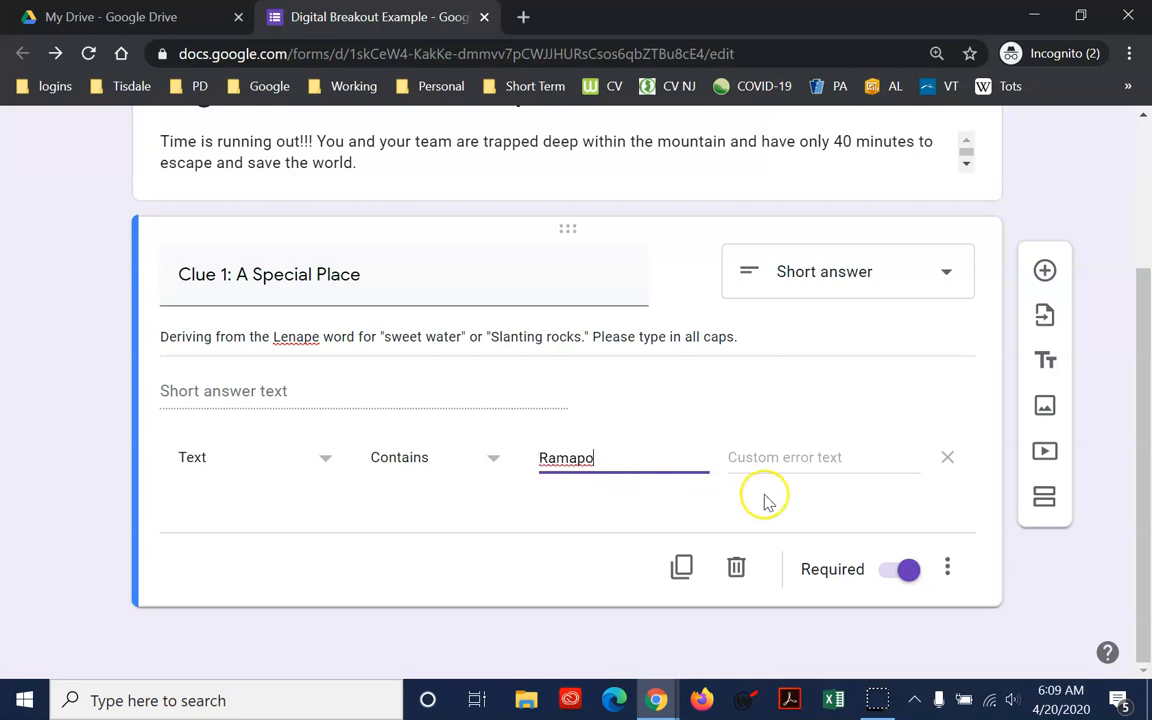
click(685, 501)
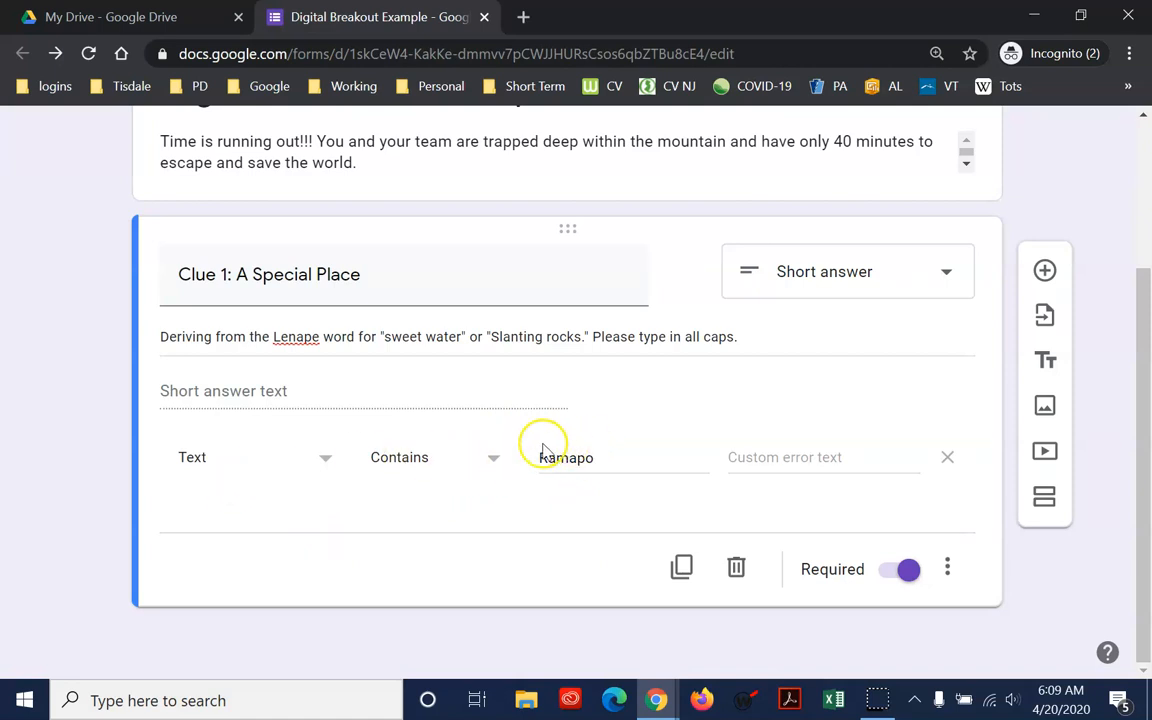
Step: Extend the accepted validation text to "Ramapo College"
click(609, 460)
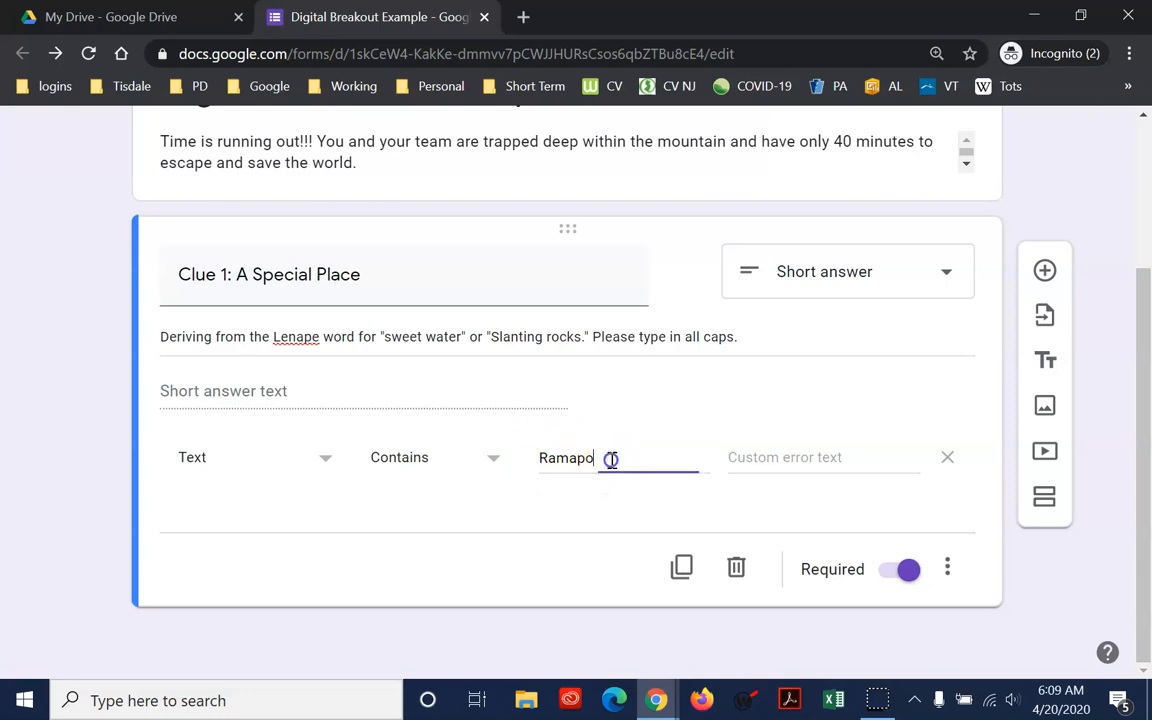
text(Coolleg)
key(BackSpace)
key(BackSpace)
key(BackSpace)
key(BackSpace)
key(BackSpace)
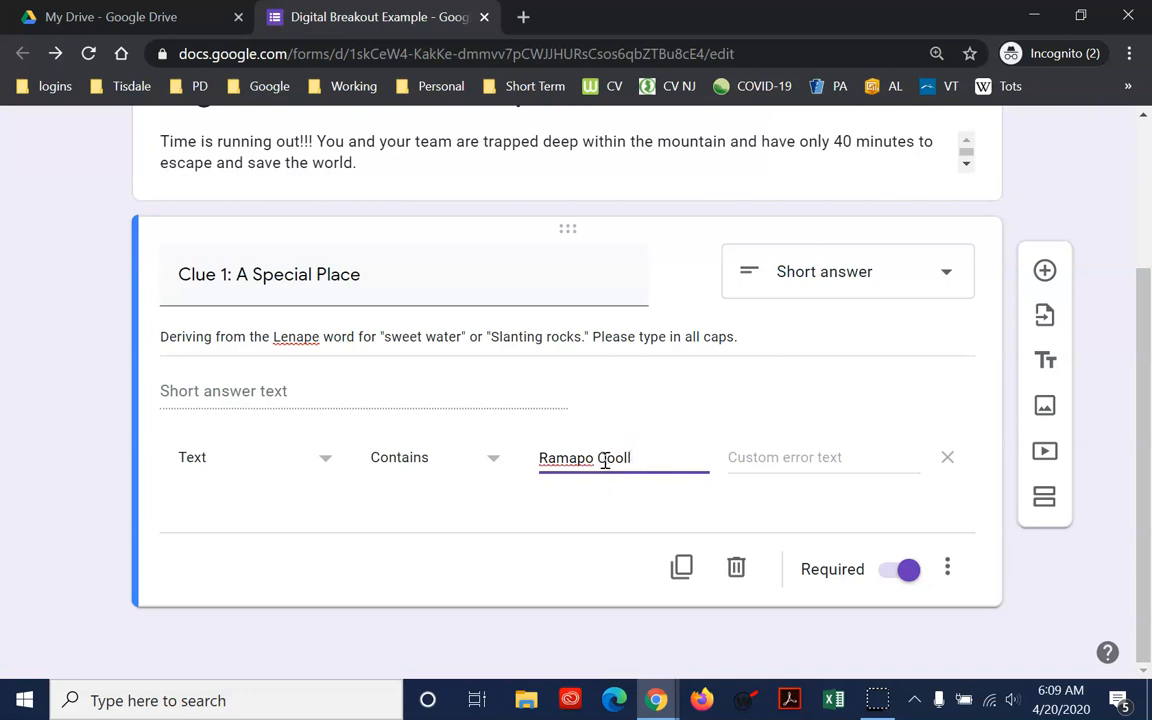
text(llege)
click(556, 490)
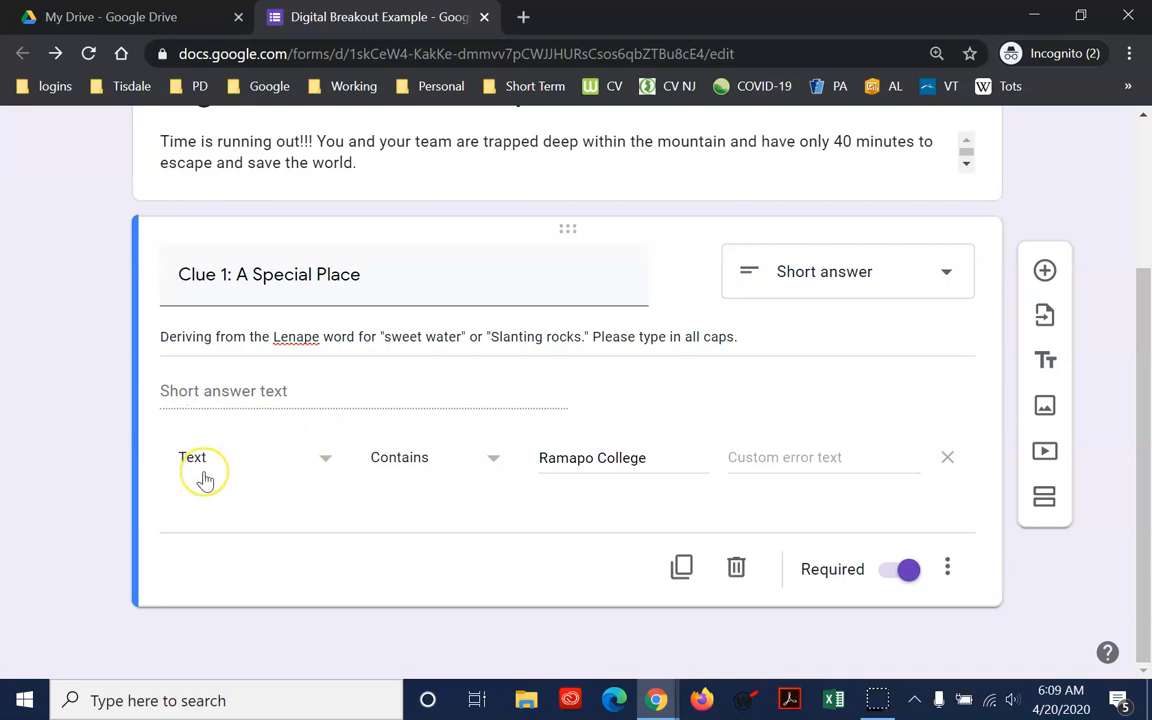
Step: Change the response validation to Regular expression, Matches, with the pattern RAMAPO
click(329, 458)
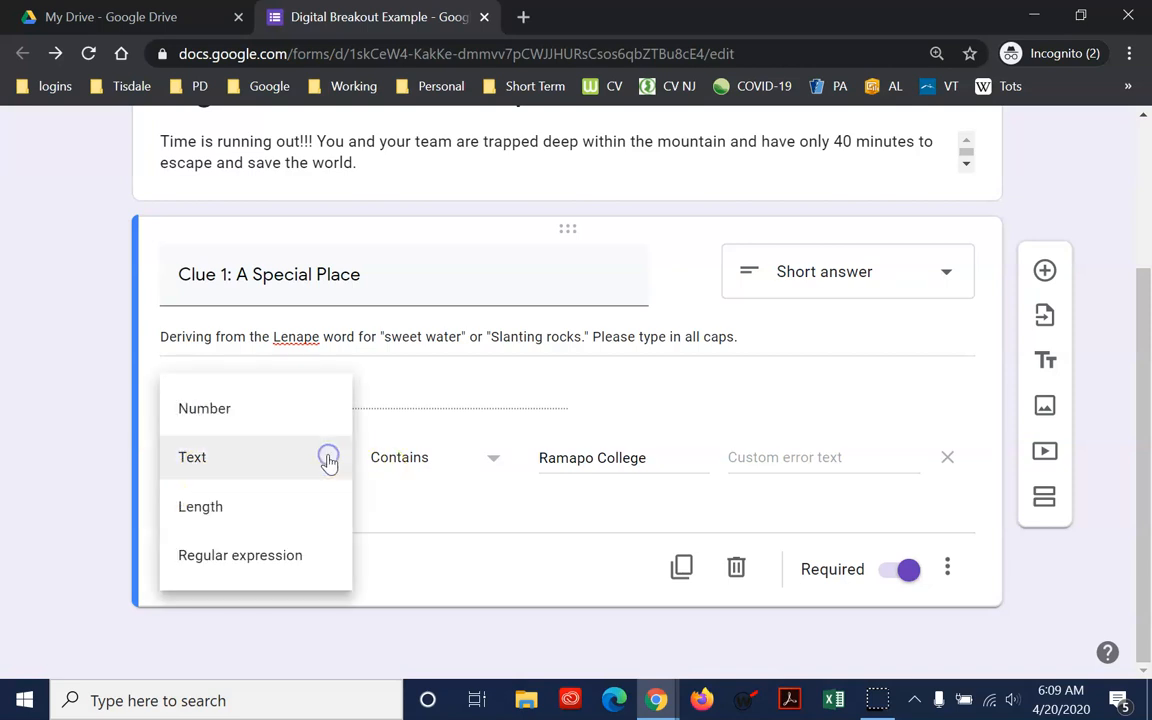
click(304, 561)
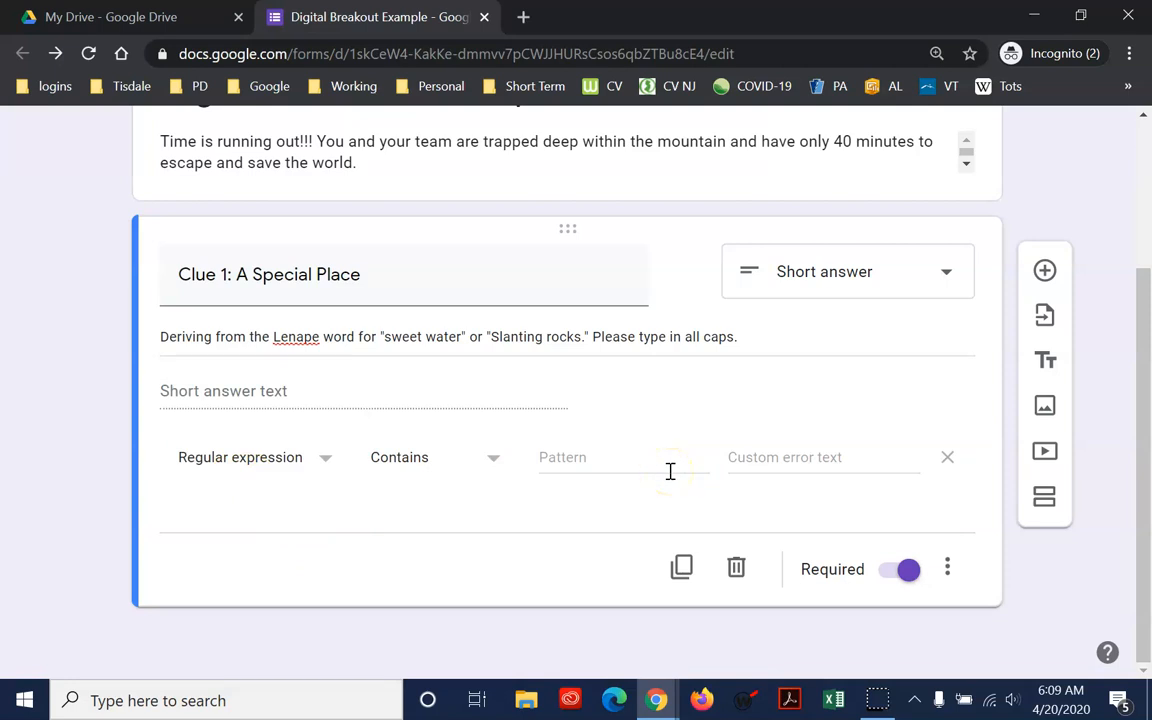
click(495, 460)
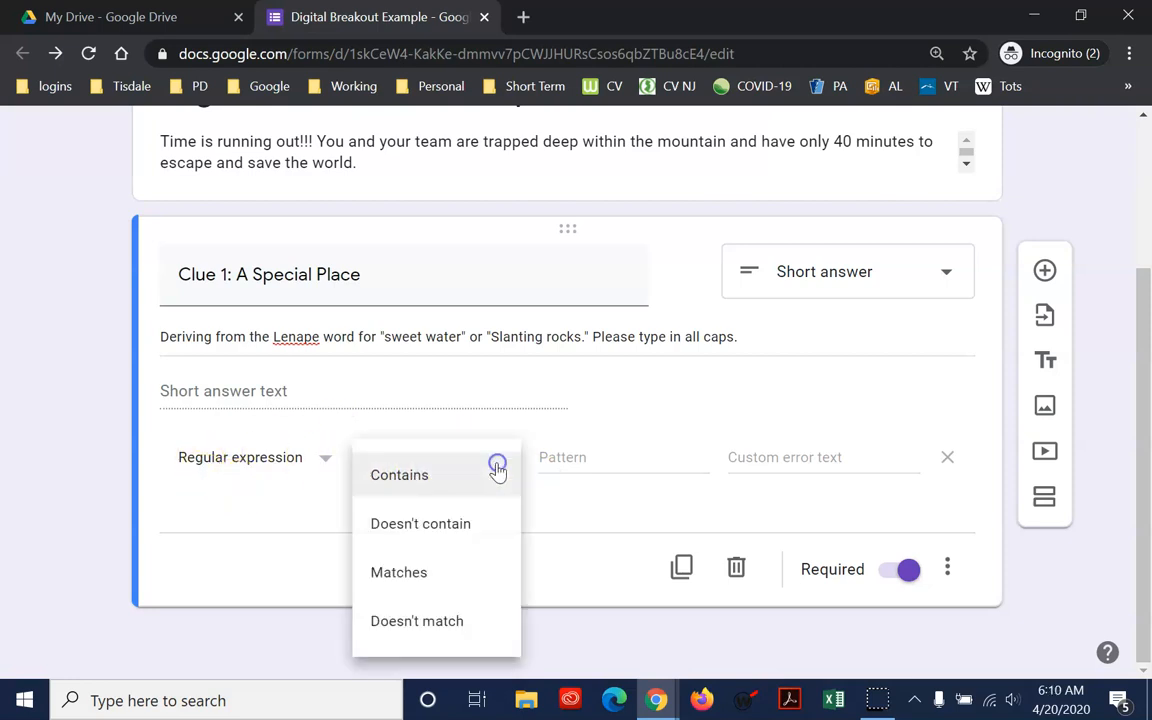
click(430, 572)
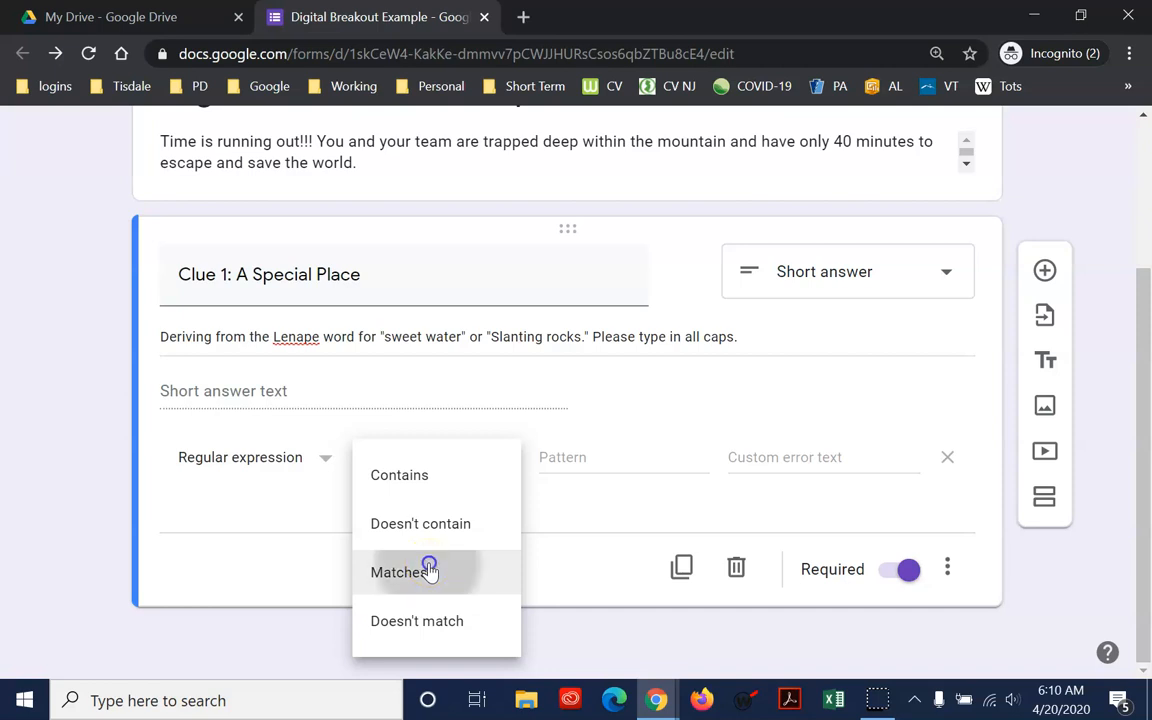
click(589, 459)
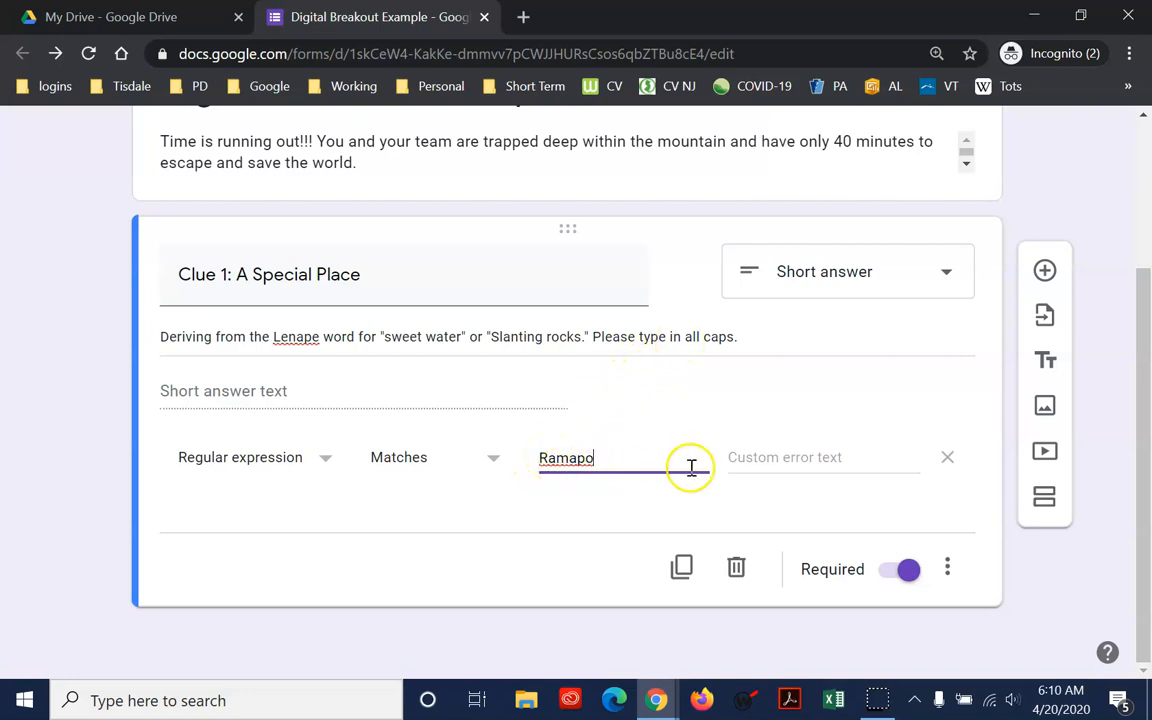
drag(548, 459, 685, 461)
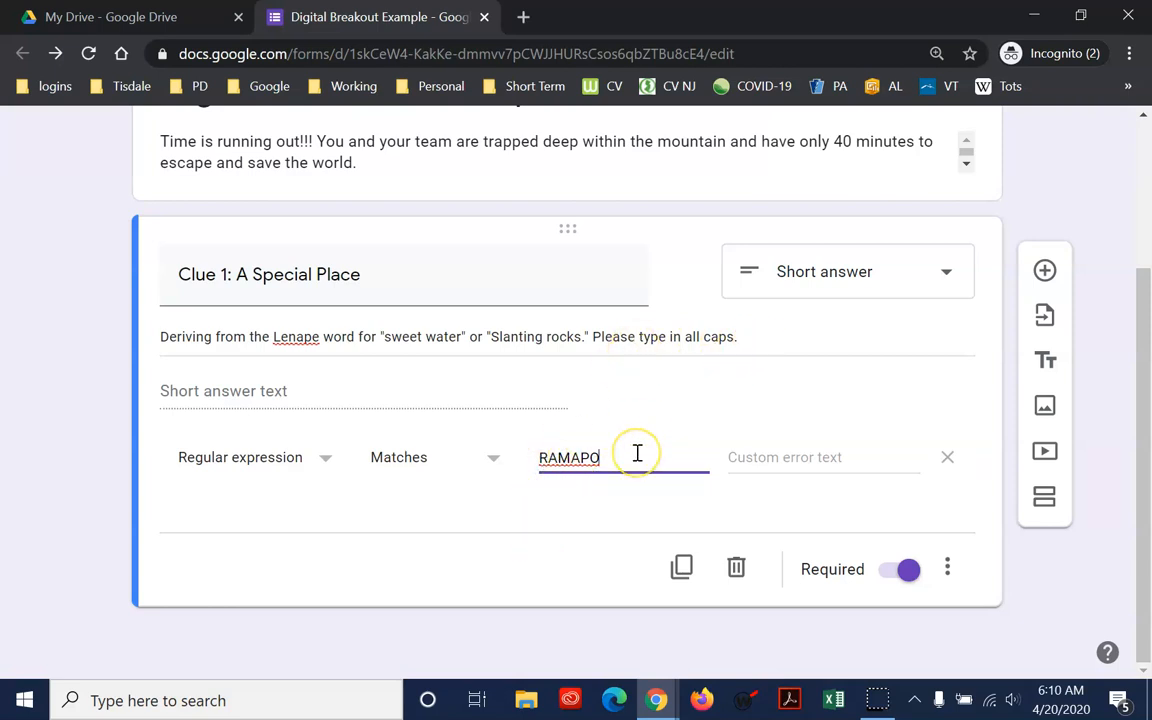
Step: Set the validation's custom error text to "A place written in all caps"
click(800, 463)
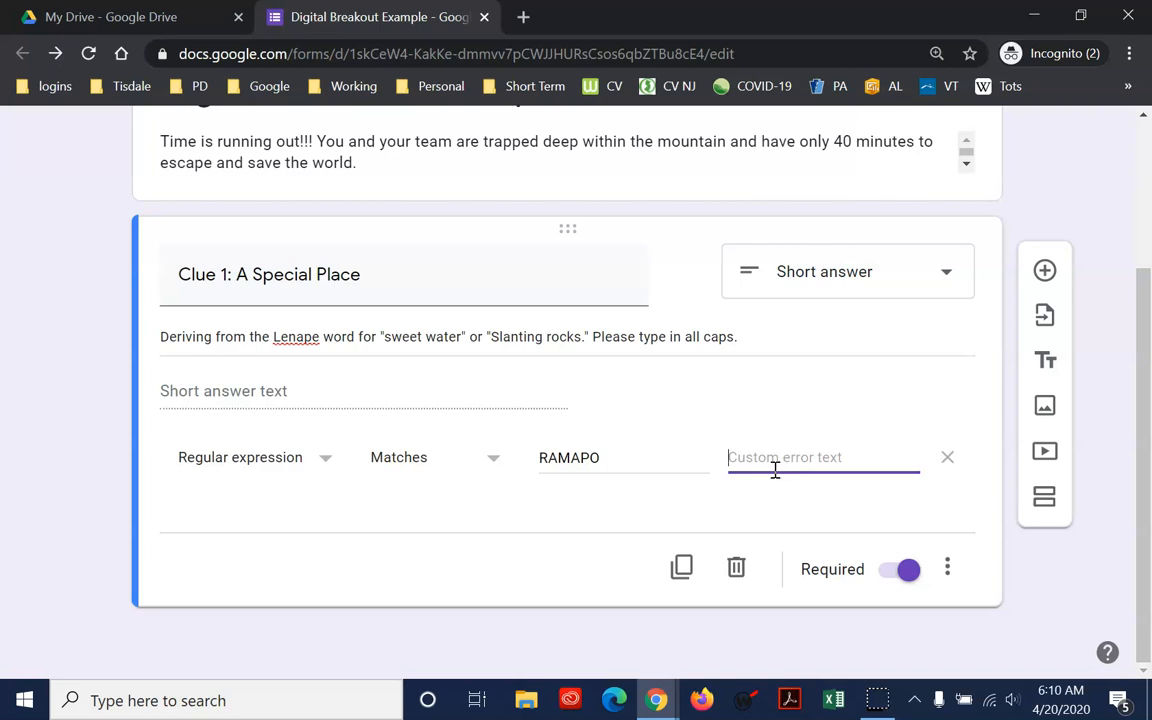
text(a)
key(BackSpace)
text(a)
key(BackSpace)
text(A)
Step: Preview the form and test the Clue 1 validation with the answer "Mahwah"
scroll(920, 340, up, 3)
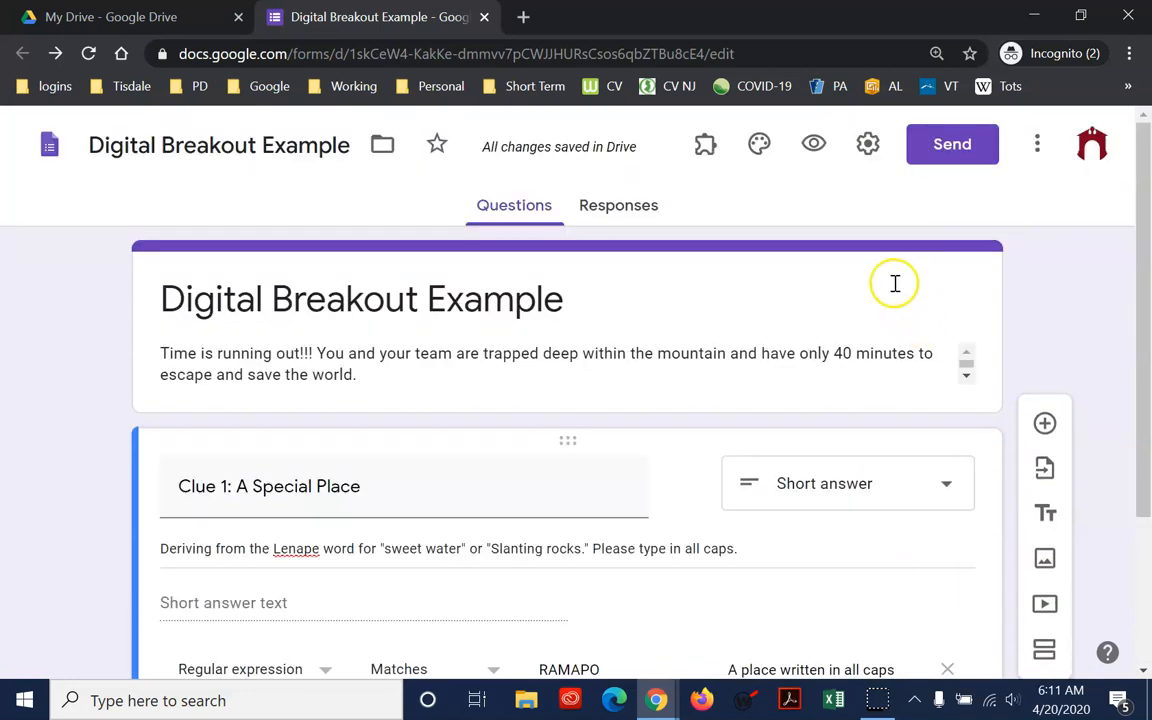
click(816, 146)
click(396, 462)
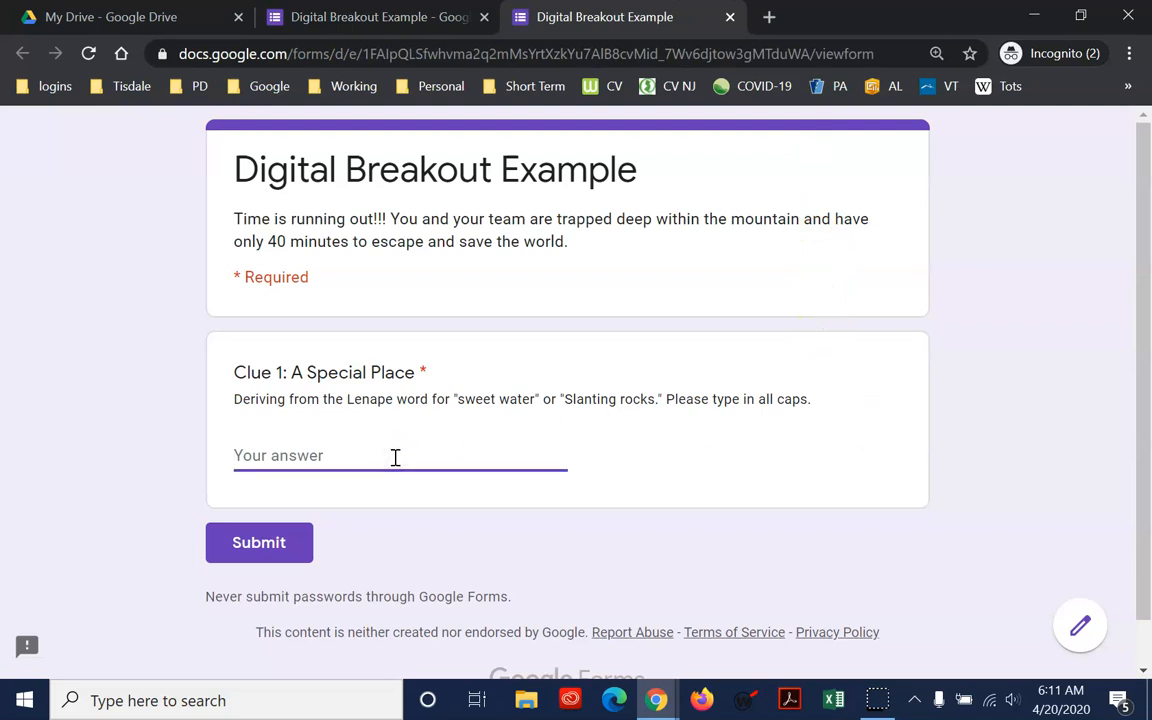
text(m)
key(BackSpace)
text(Mahw)
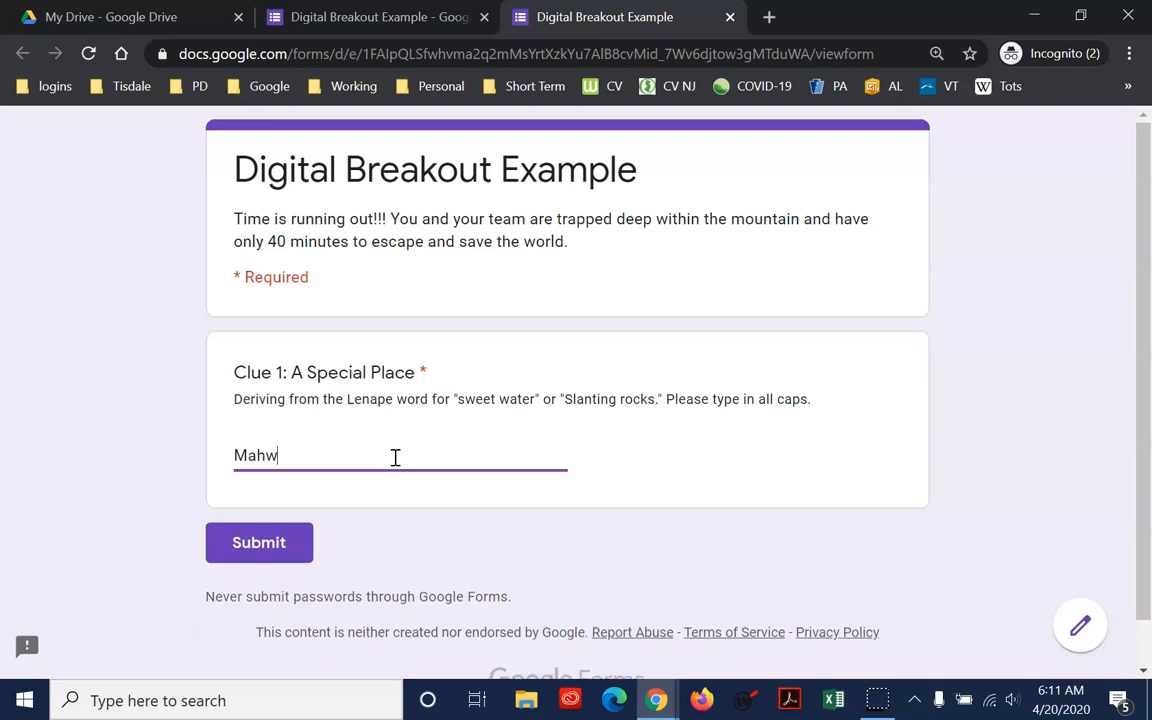
text(ah)
click(406, 513)
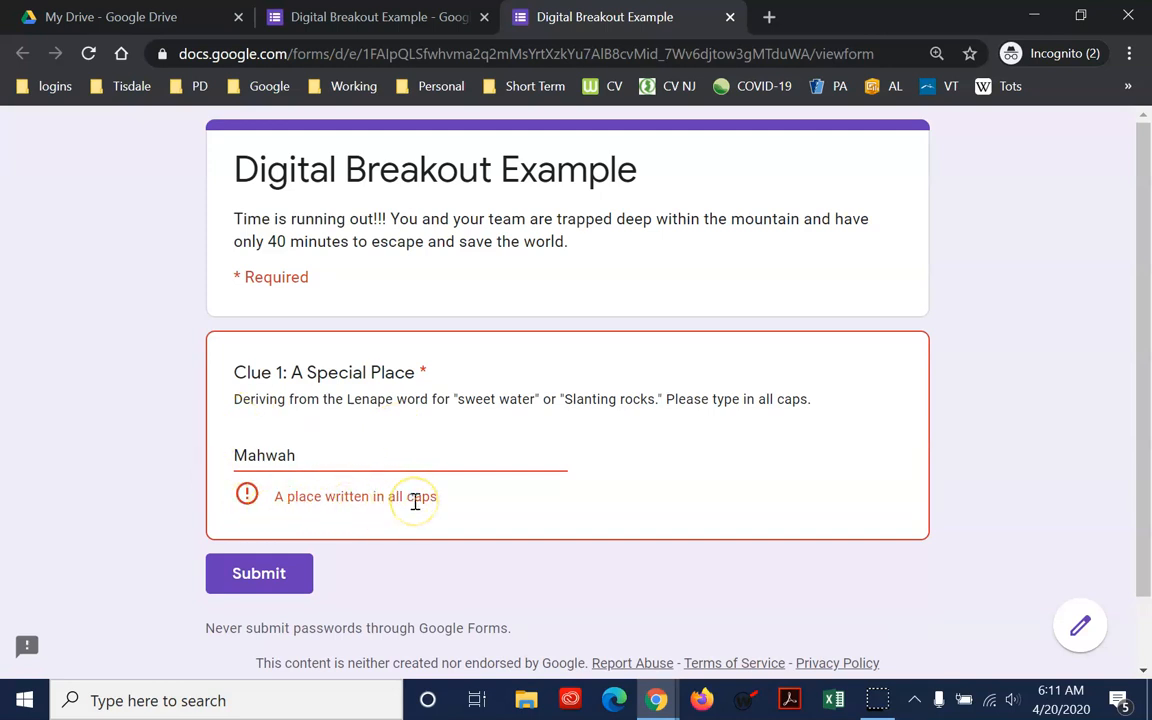
Step: Test the Clue 1 validation with the answer "Ramapo" and again with "RAMAPO"
click(312, 457)
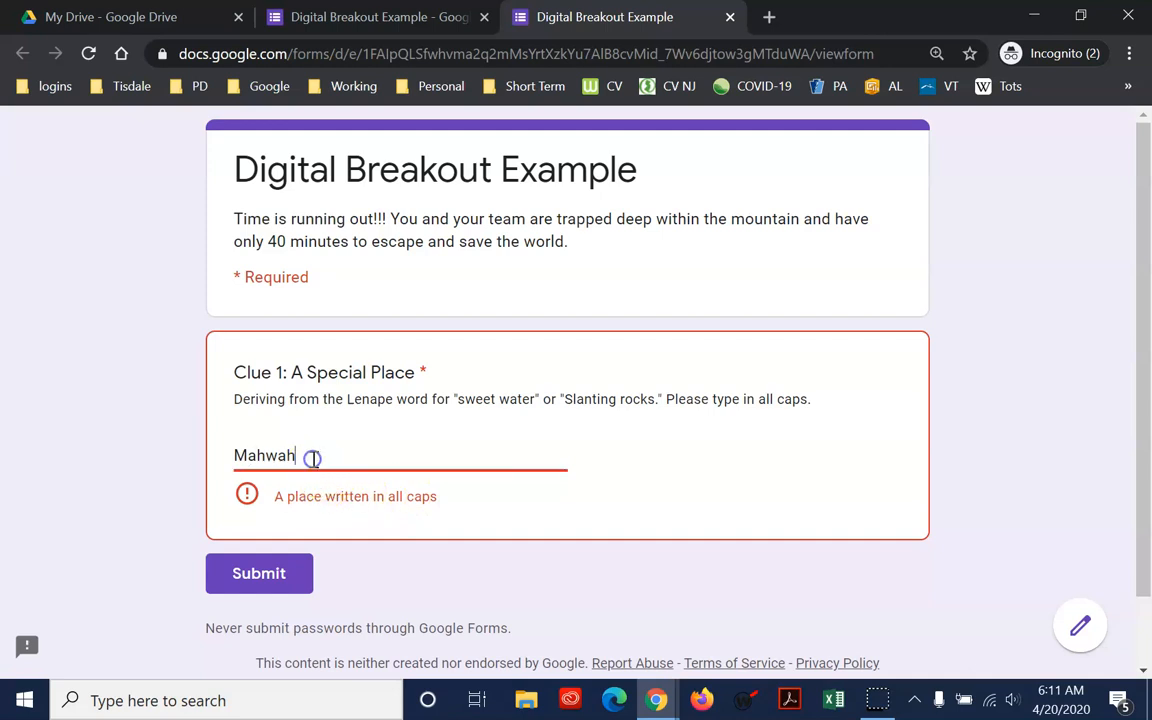
key(BackSpace)
key(BackSpace)
key(BackSpace)
key(BackSpace)
key(BackSpace)
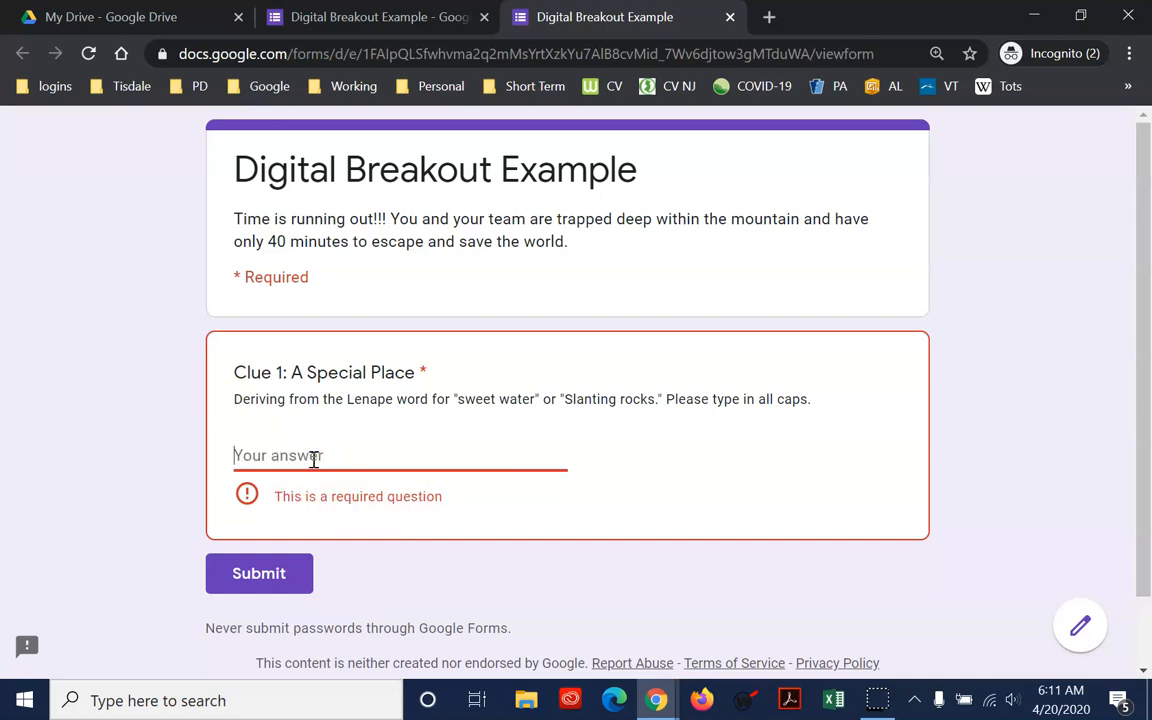
text(Ramapo)
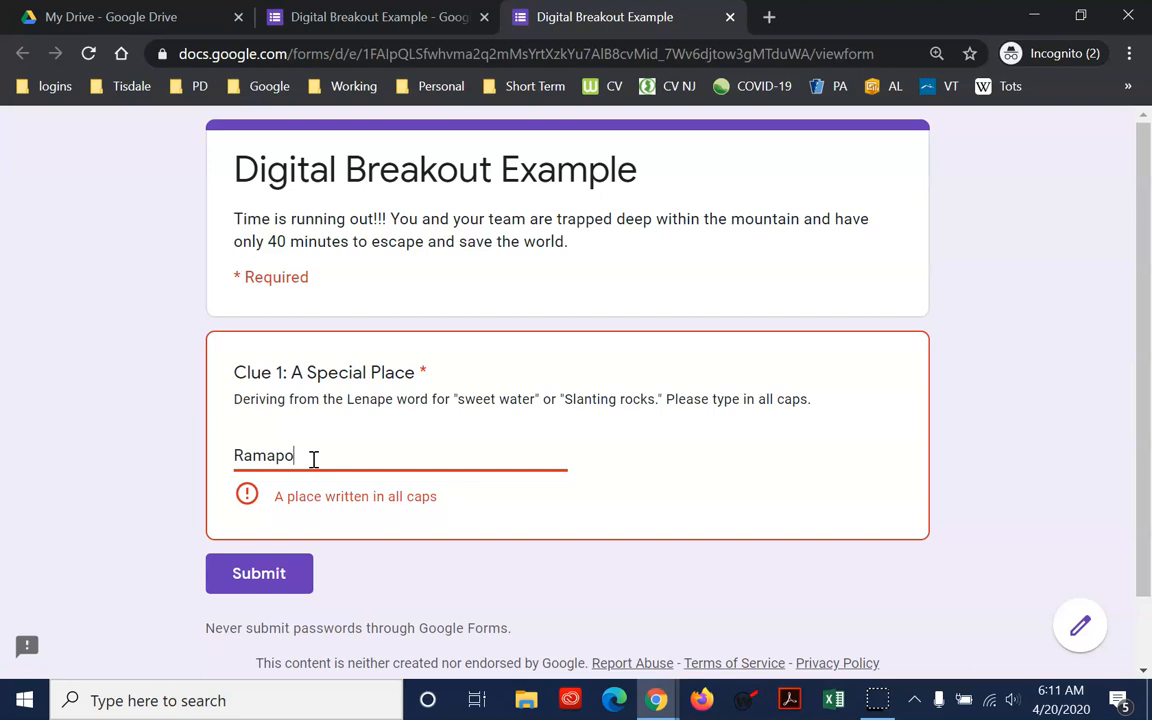
click(335, 510)
text(O)
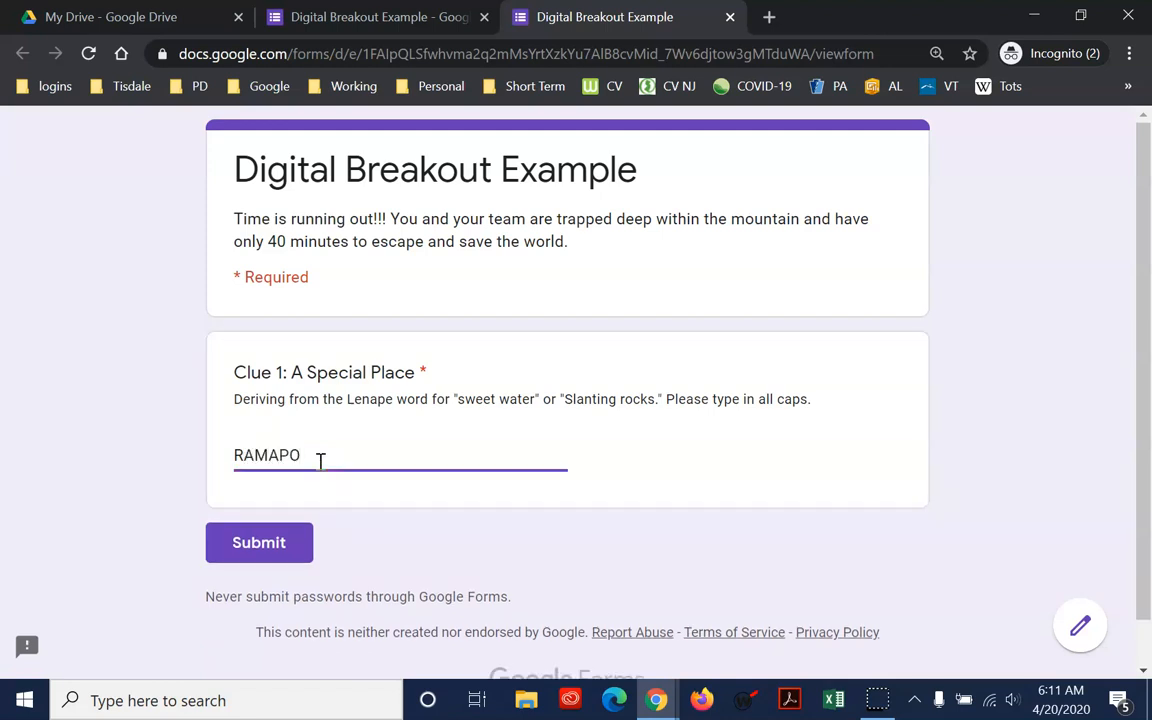
click(380, 500)
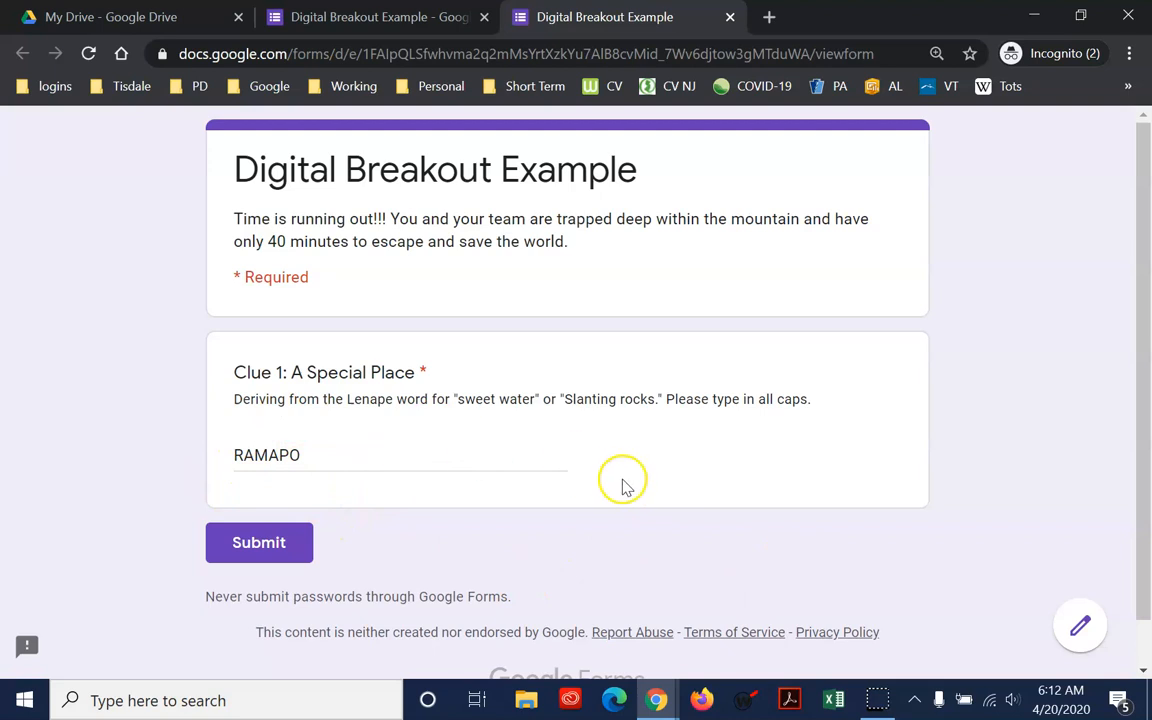
Step: In the form editor, set the form's confirmation message to "You have escaped and saved the day!" and save the settings
click(355, 22)
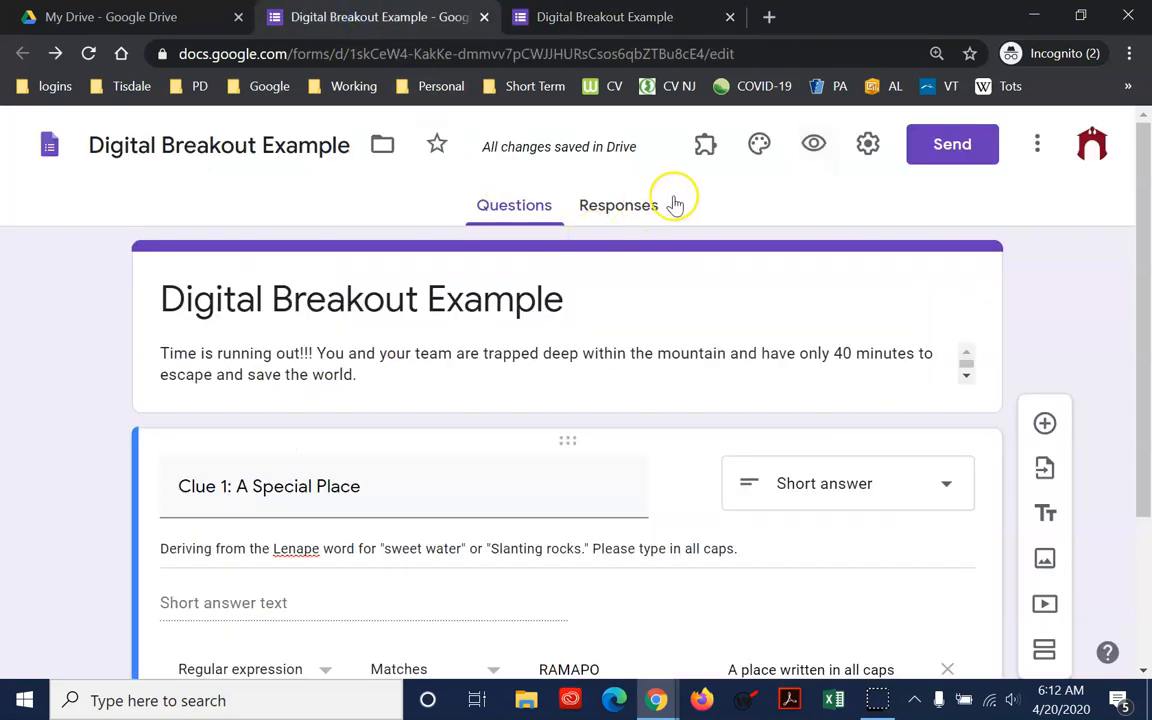
click(868, 158)
click(599, 200)
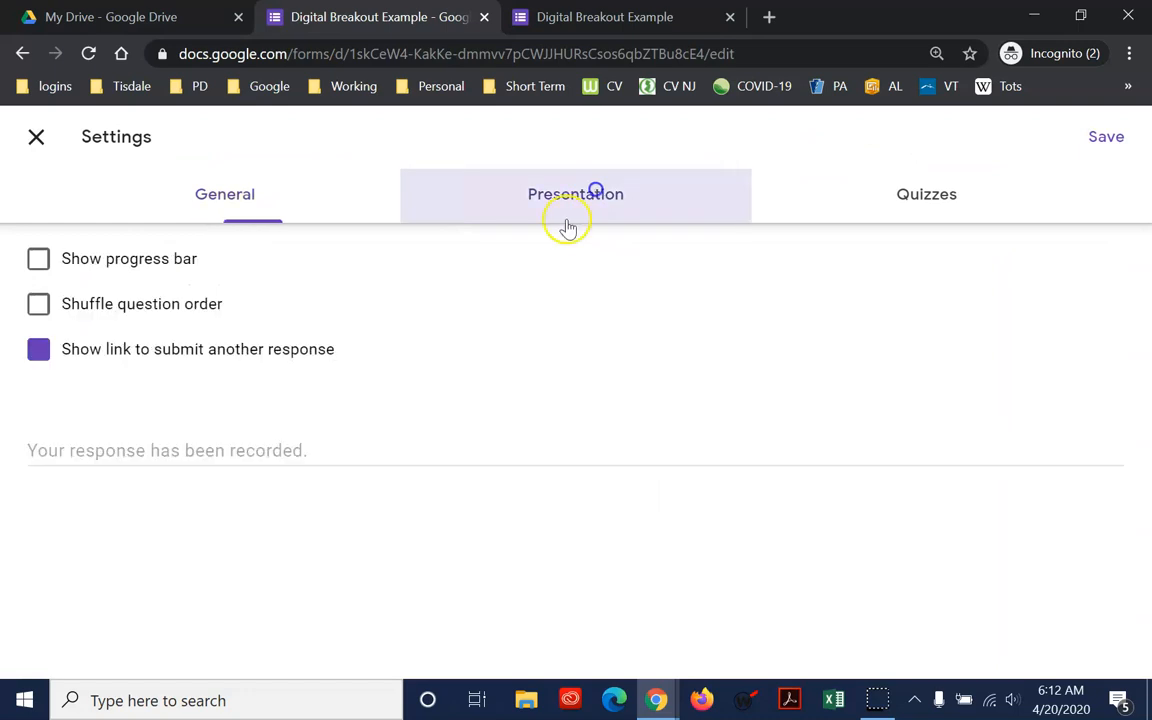
click(74, 453)
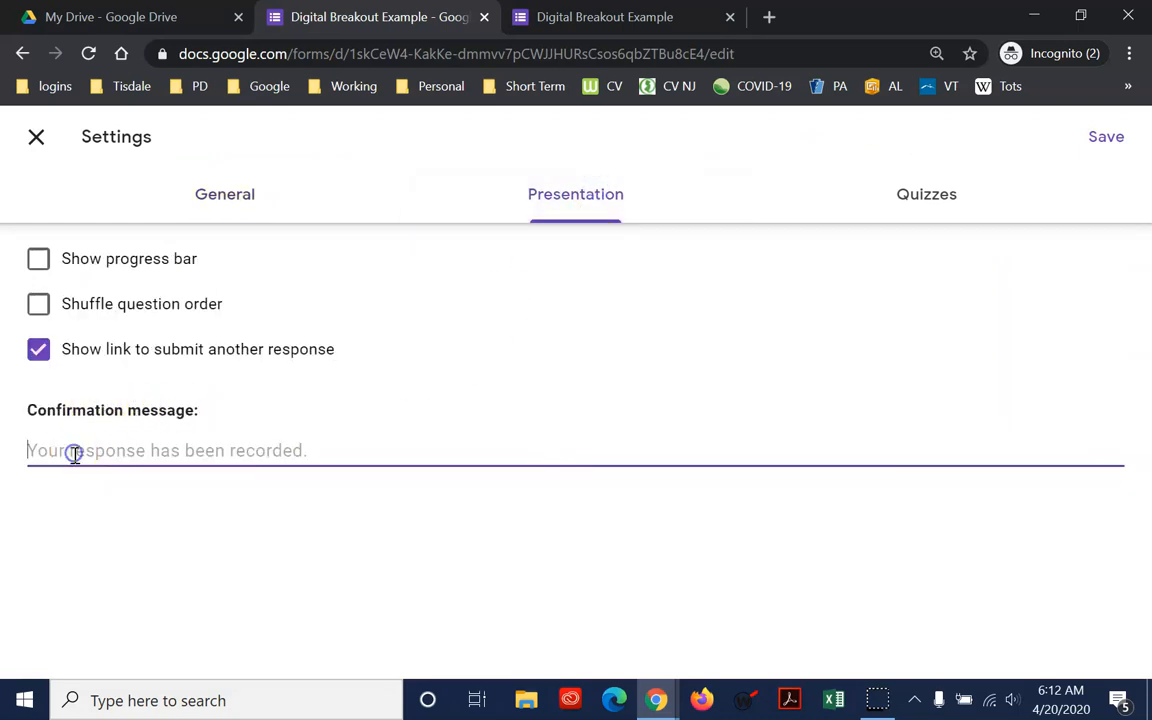
text(Y)
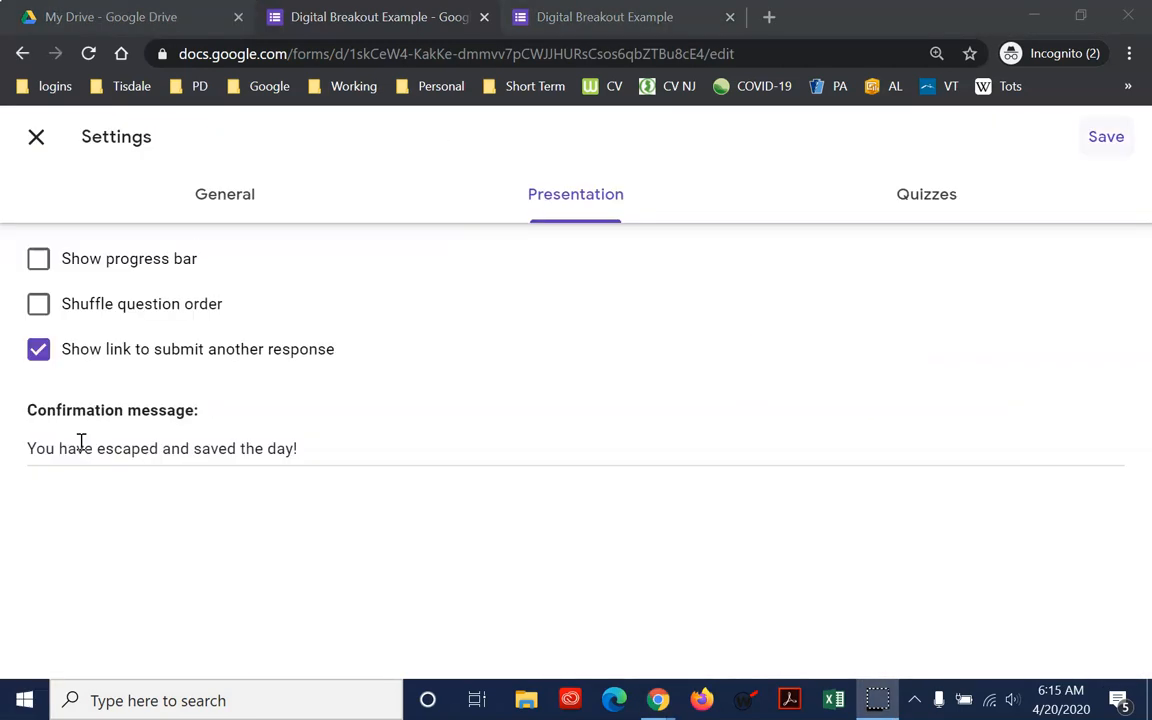
click(1102, 138)
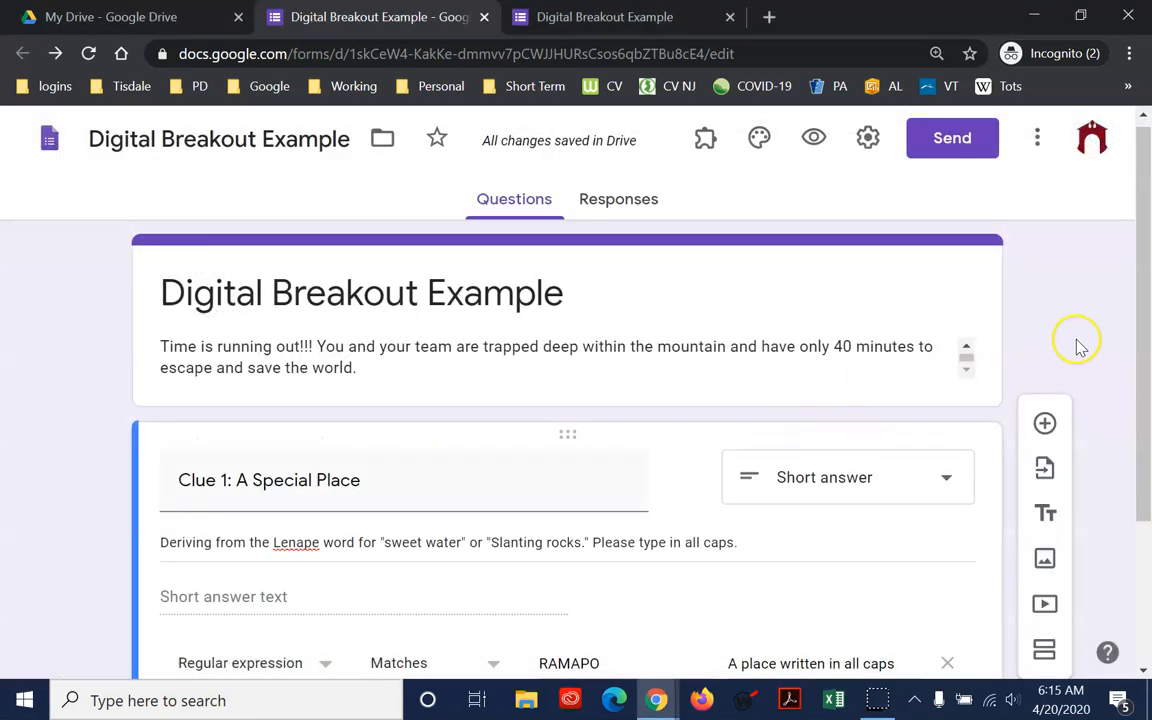
Step: Add a new question below Clue 1, make it a short answer and mark it as required
scroll(1080, 345, down, 2)
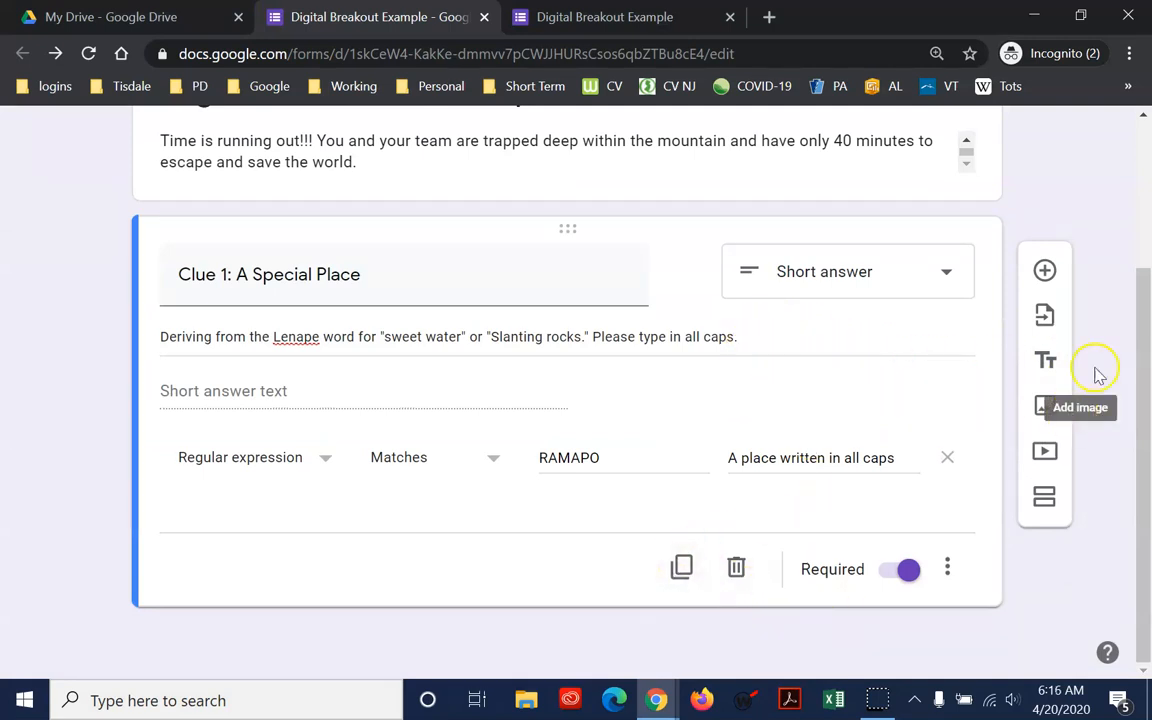
click(1050, 278)
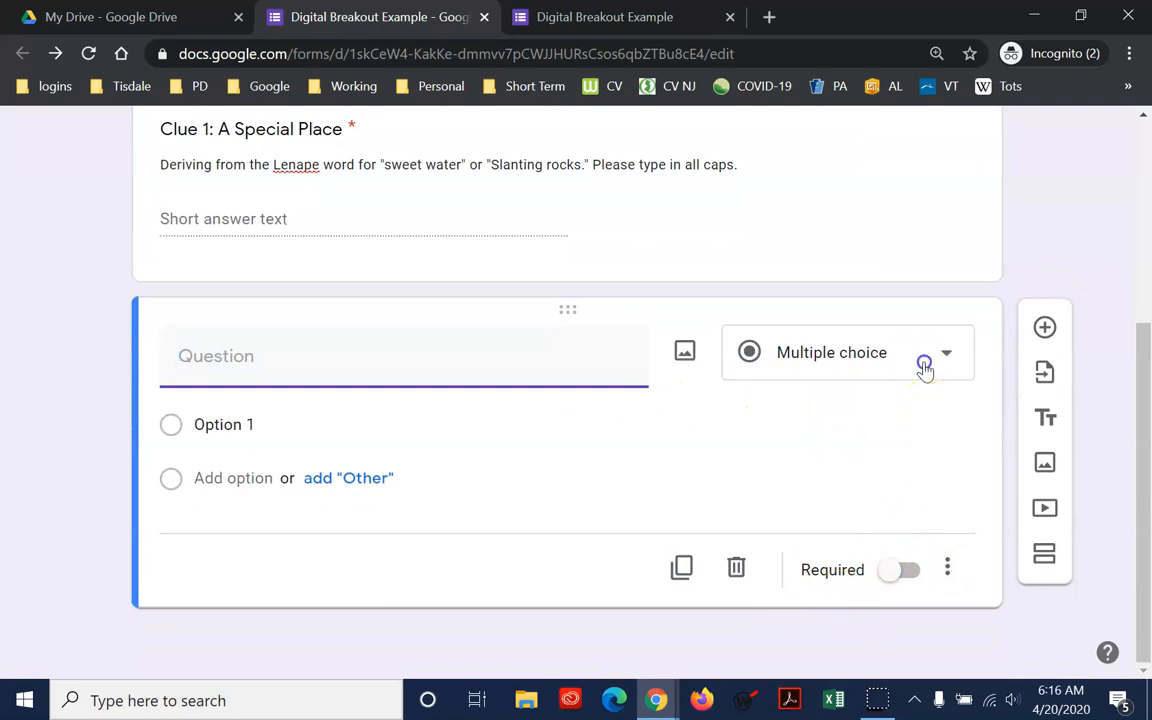
click(923, 365)
click(857, 175)
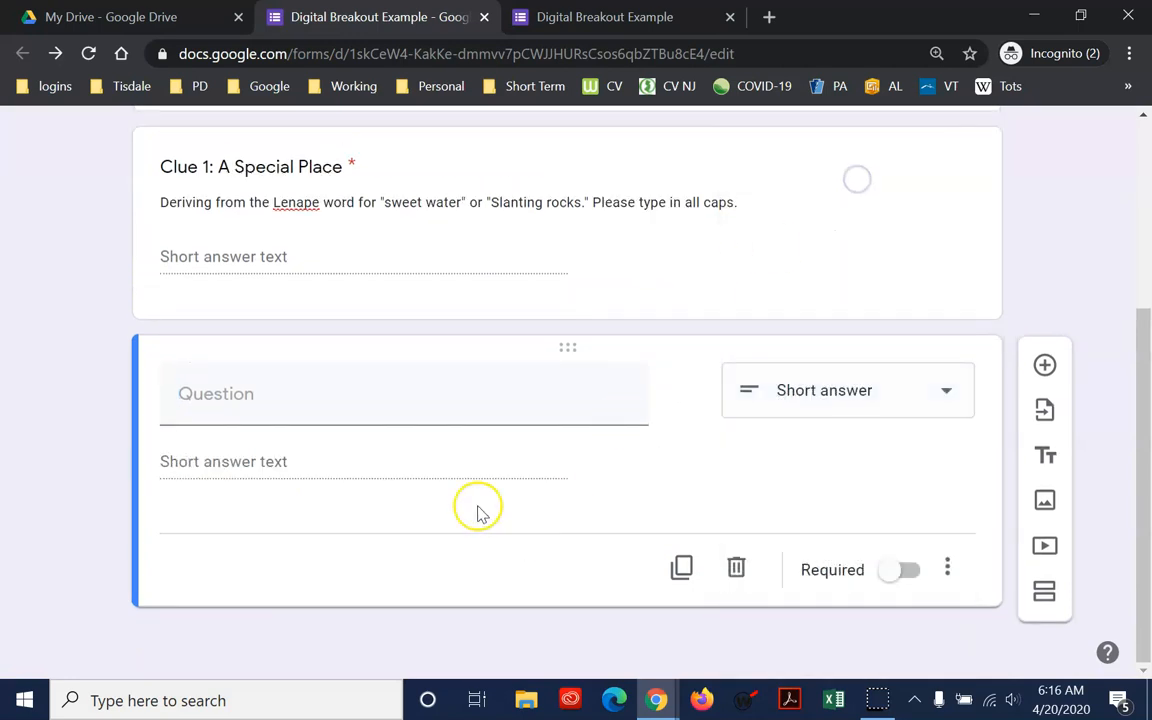
click(911, 578)
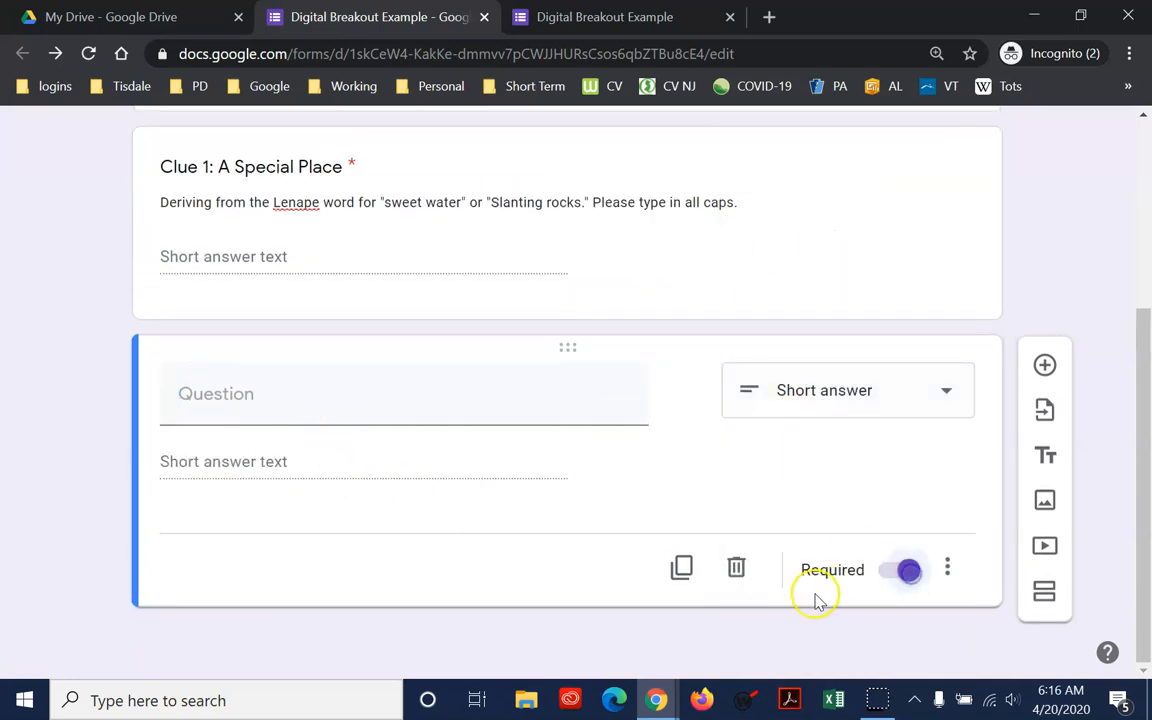
Step: Enable response validation and a description for the new question
click(952, 570)
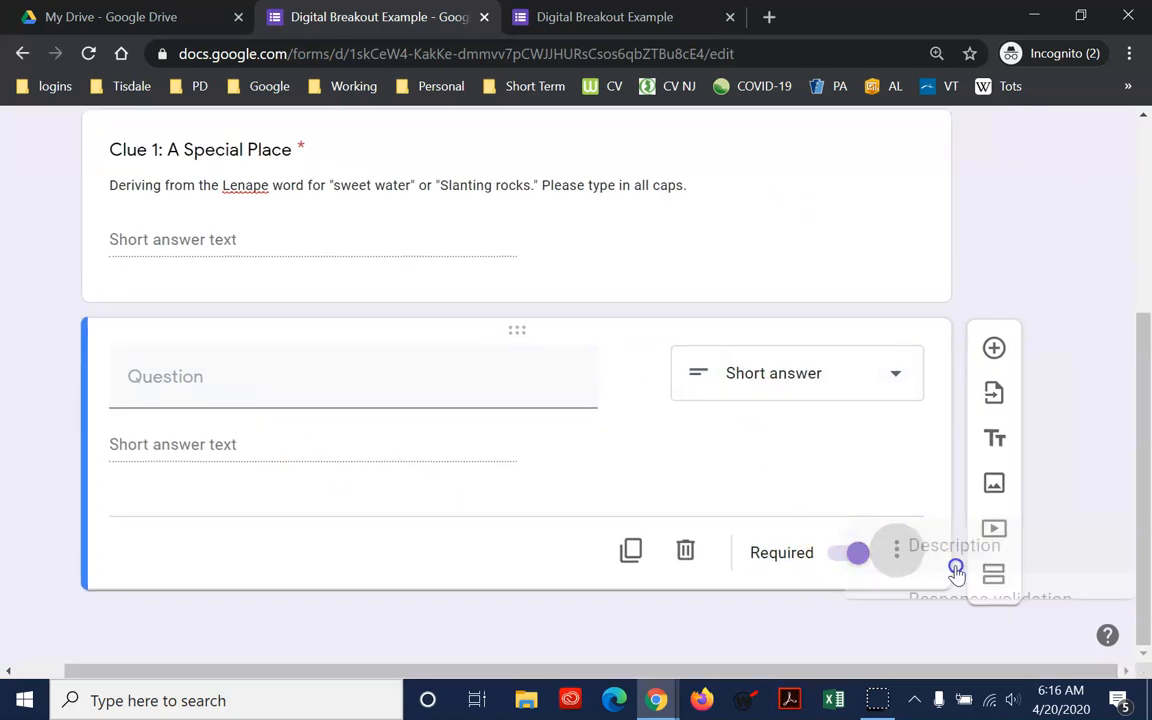
click(948, 638)
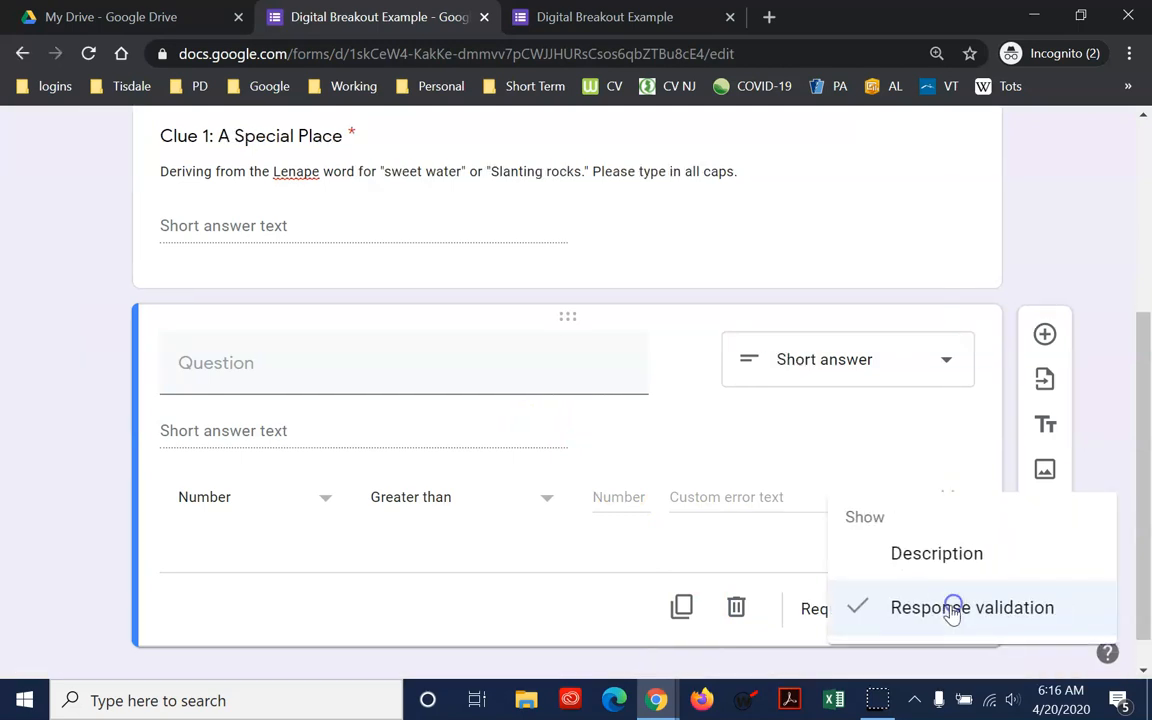
click(935, 555)
Step: Title the new question "Clue 2: A Number"
click(424, 365)
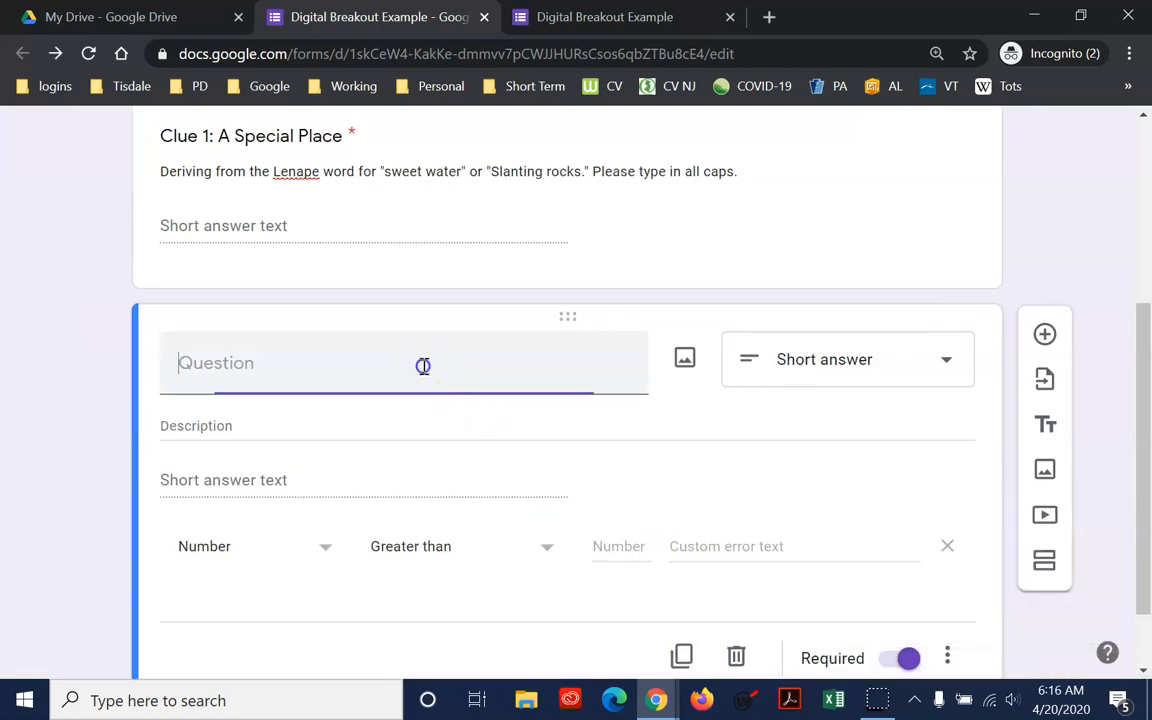
text(Clue )
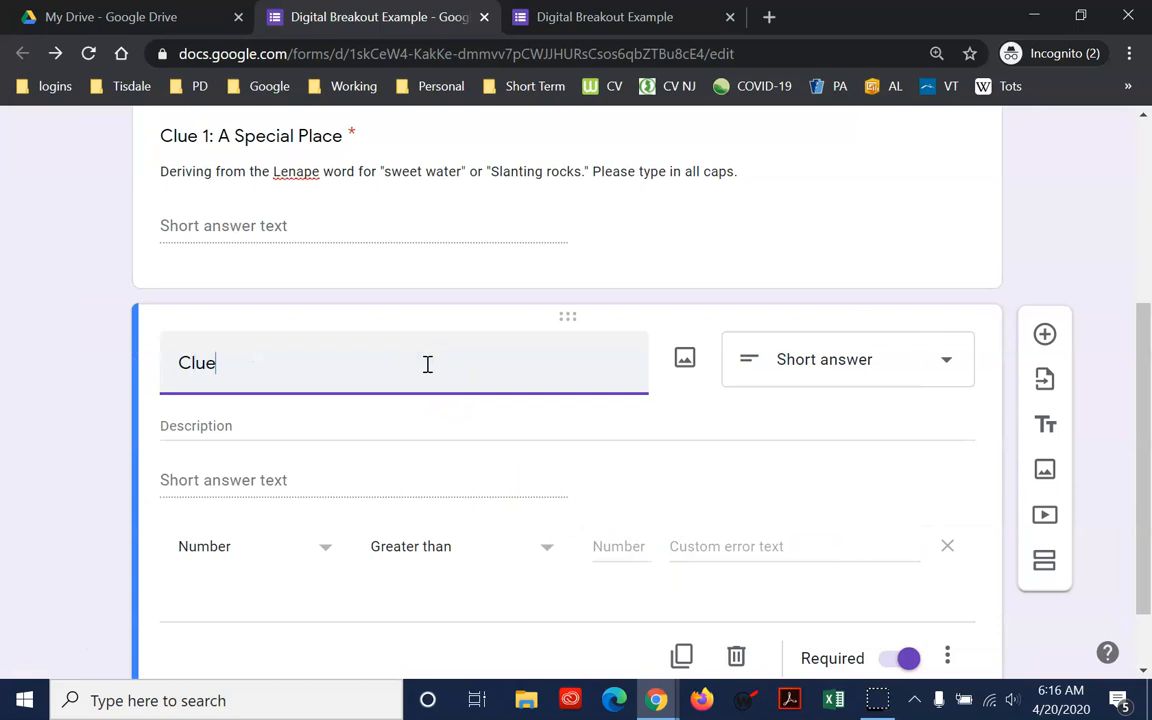
text(2: A Number)
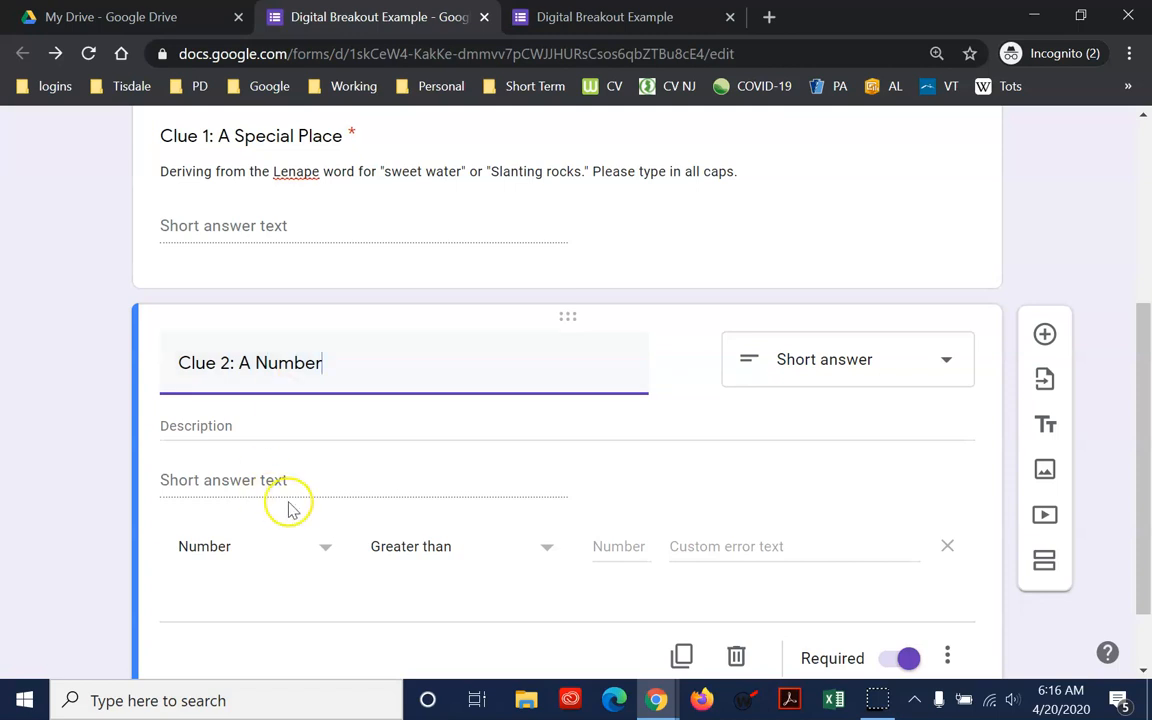
Step: Enter the Clue 2 description "Add the digits of this square of a square and you will have another perfect square."
click(280, 426)
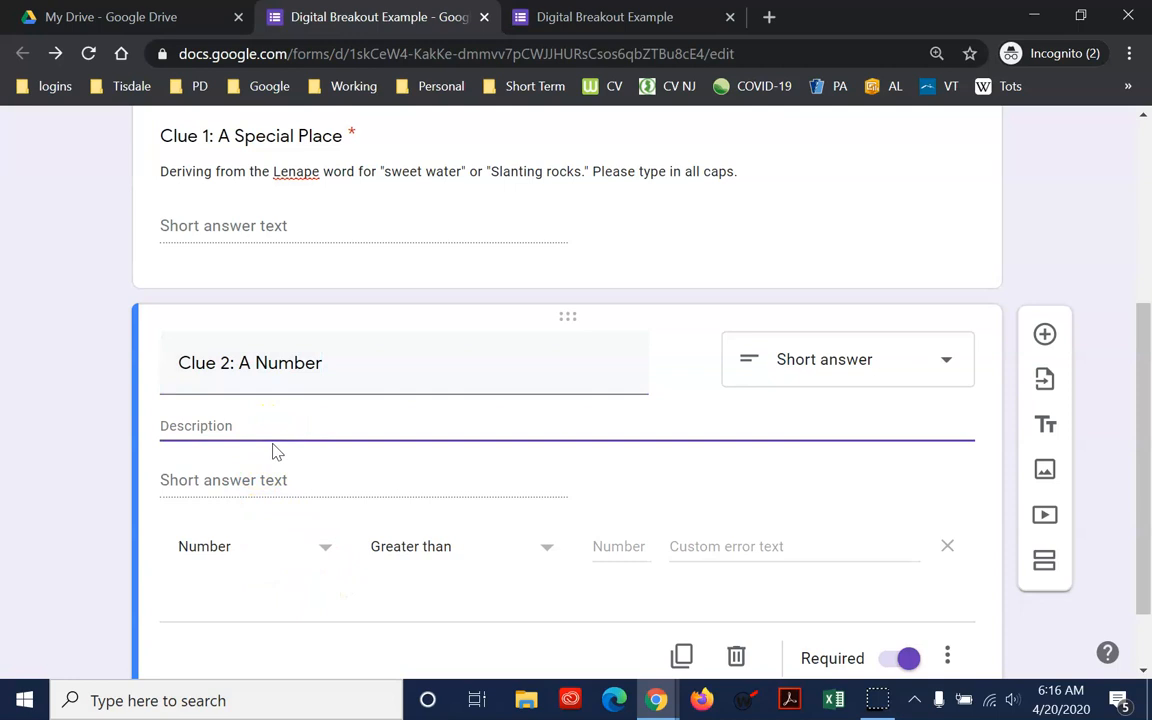
text(A)
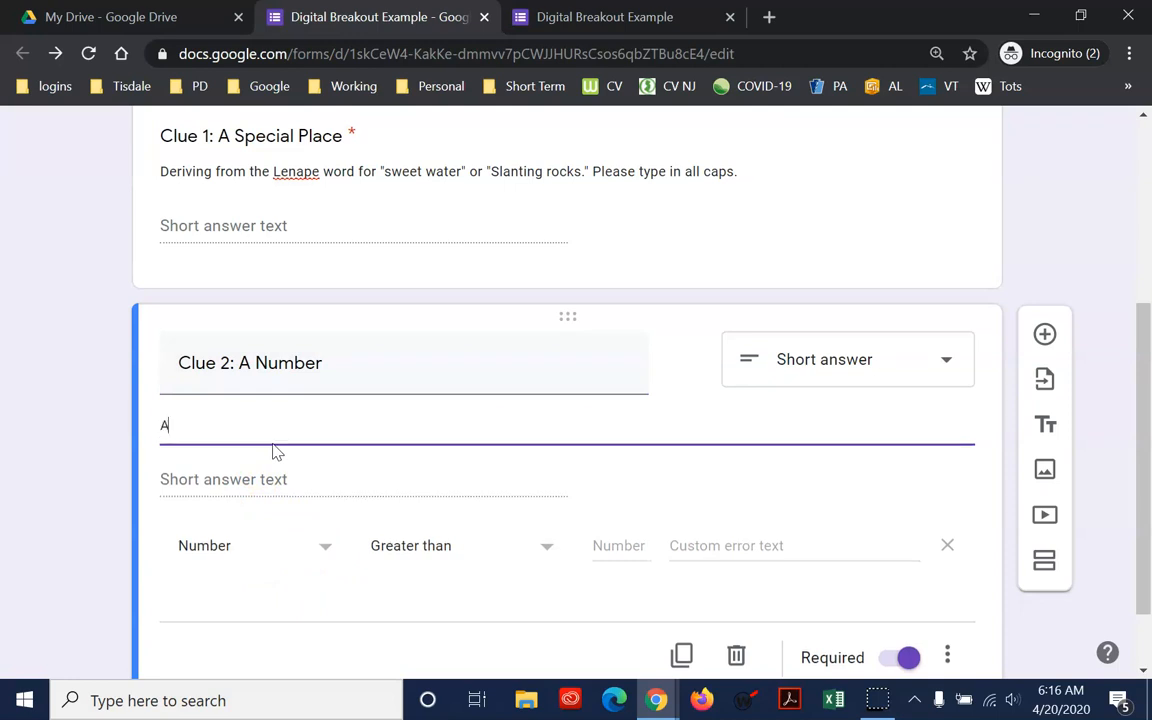
text(dd the digite of this s)
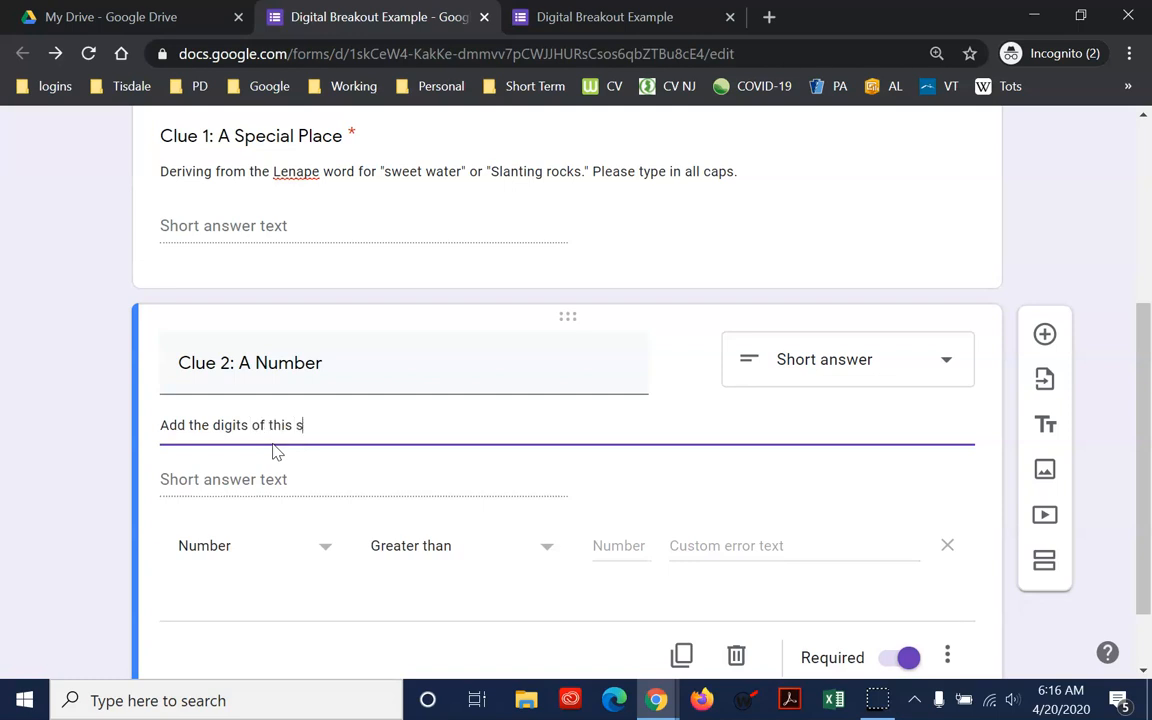
text(quare of a suquare and you w)
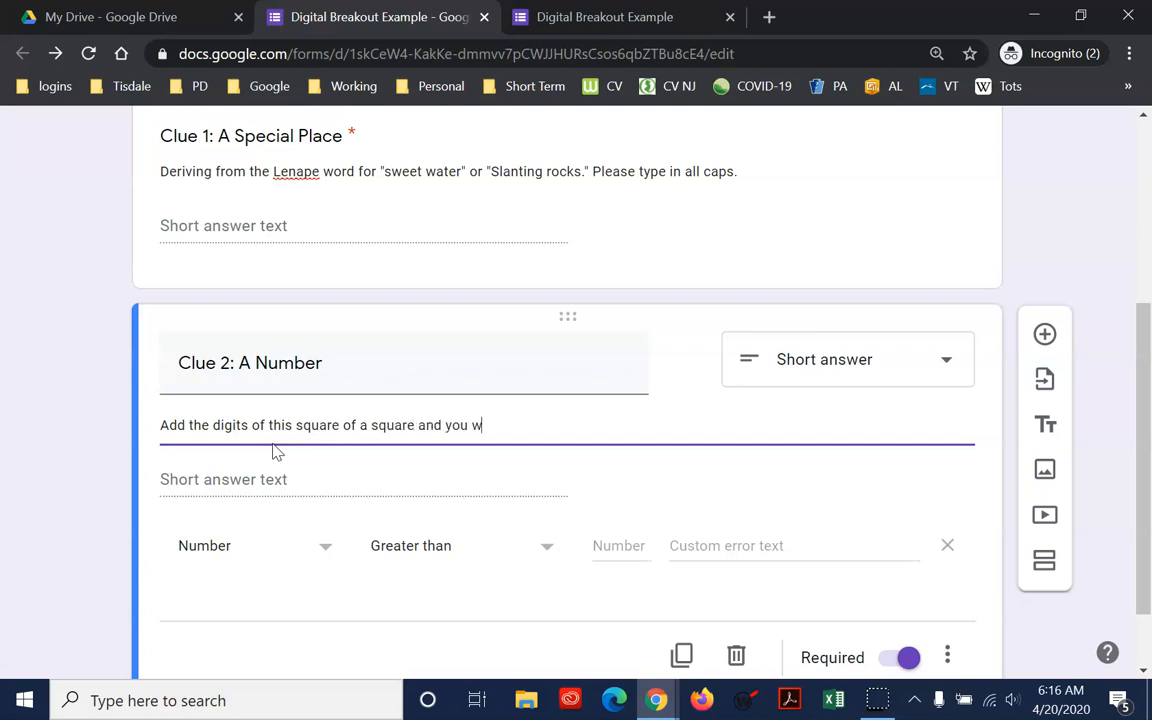
text(ill have anothe)
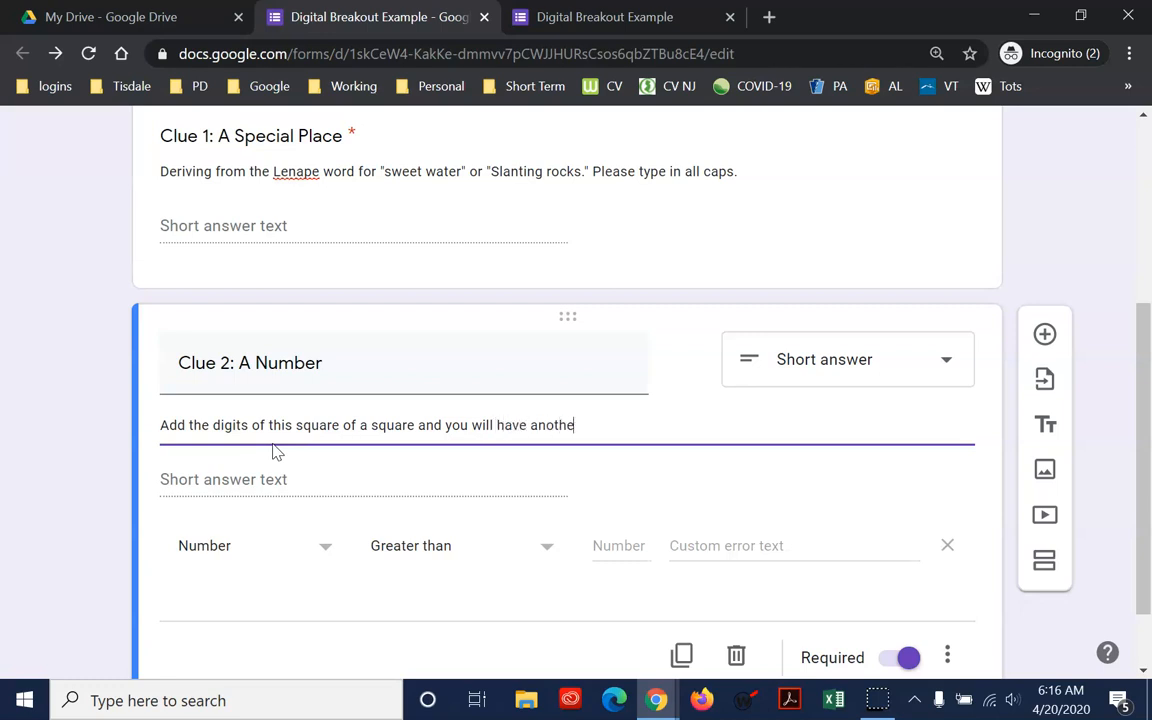
text(r perfect square.)
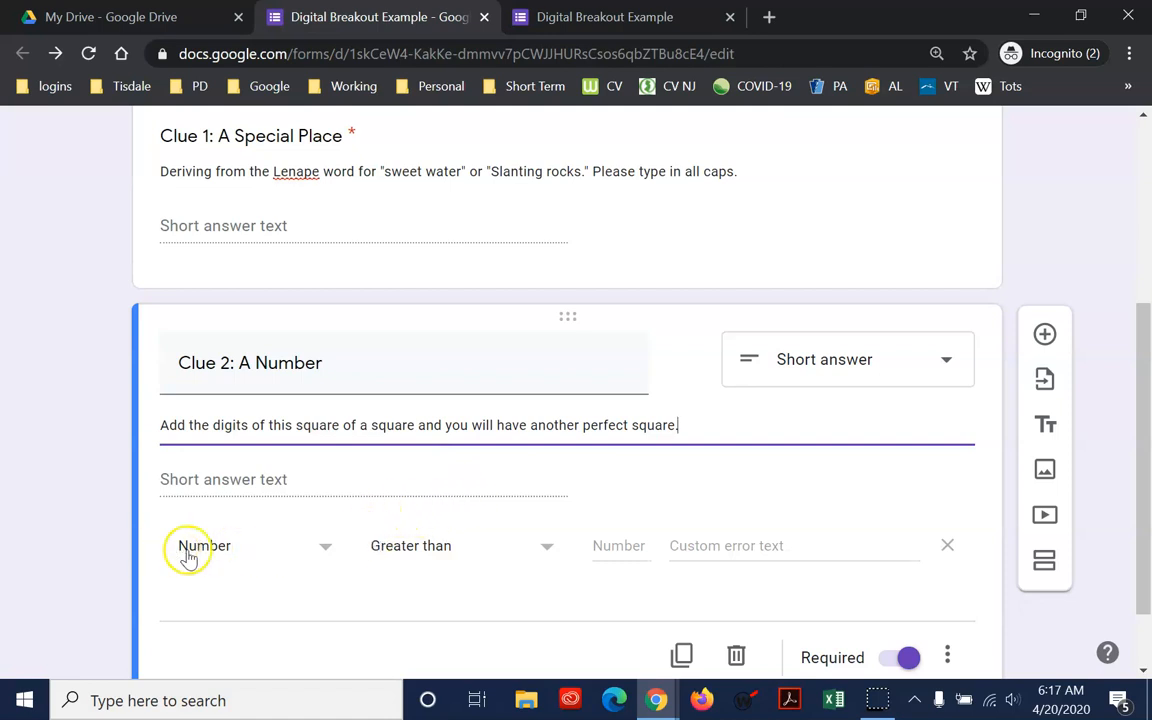
Step: Set the Clue 2 validation to Number, Equal to, 27, with the custom error text "Try again!"
click(543, 560)
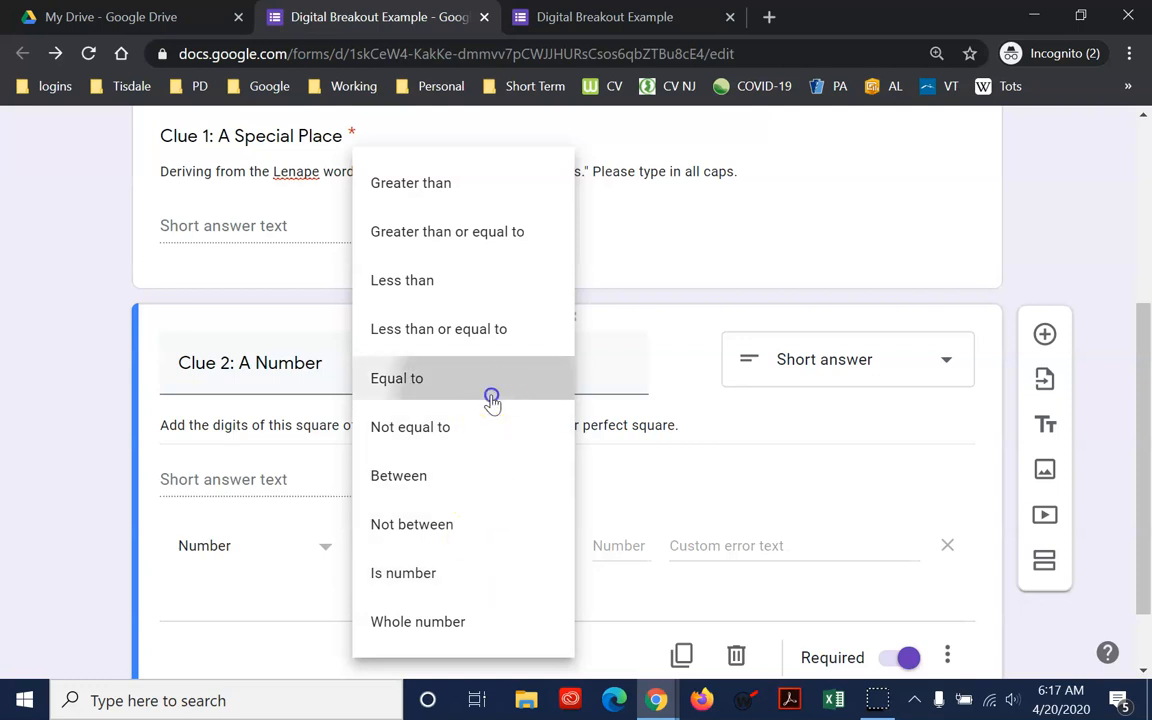
click(489, 390)
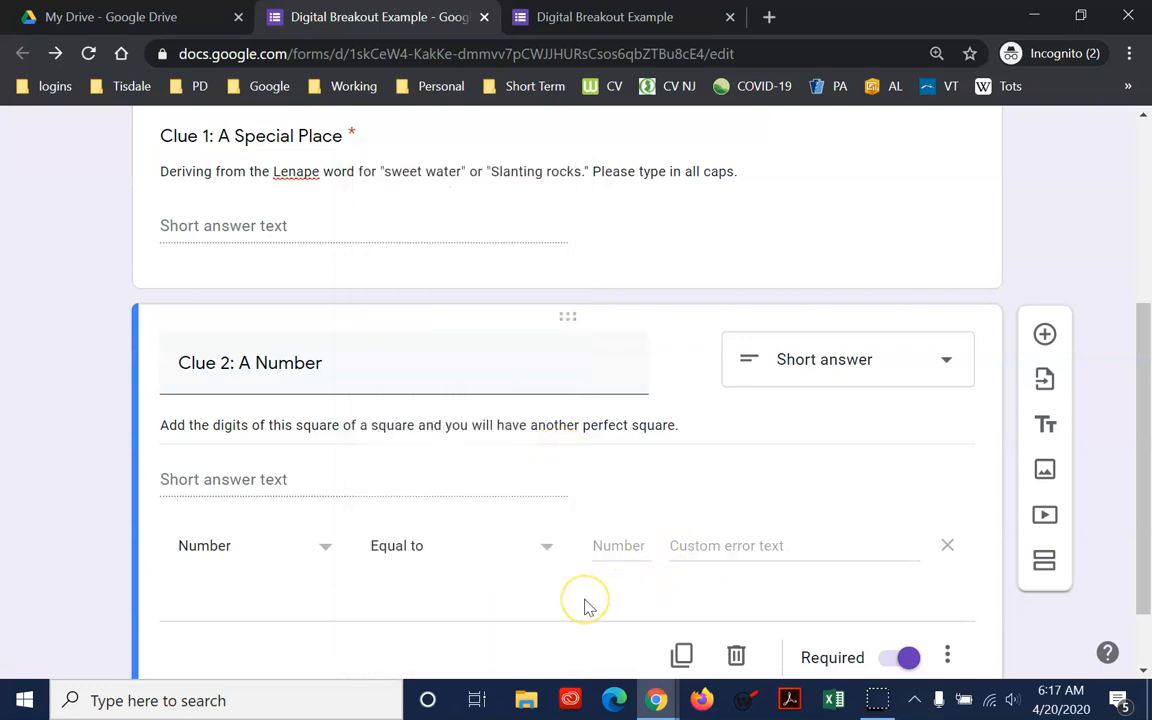
click(617, 551)
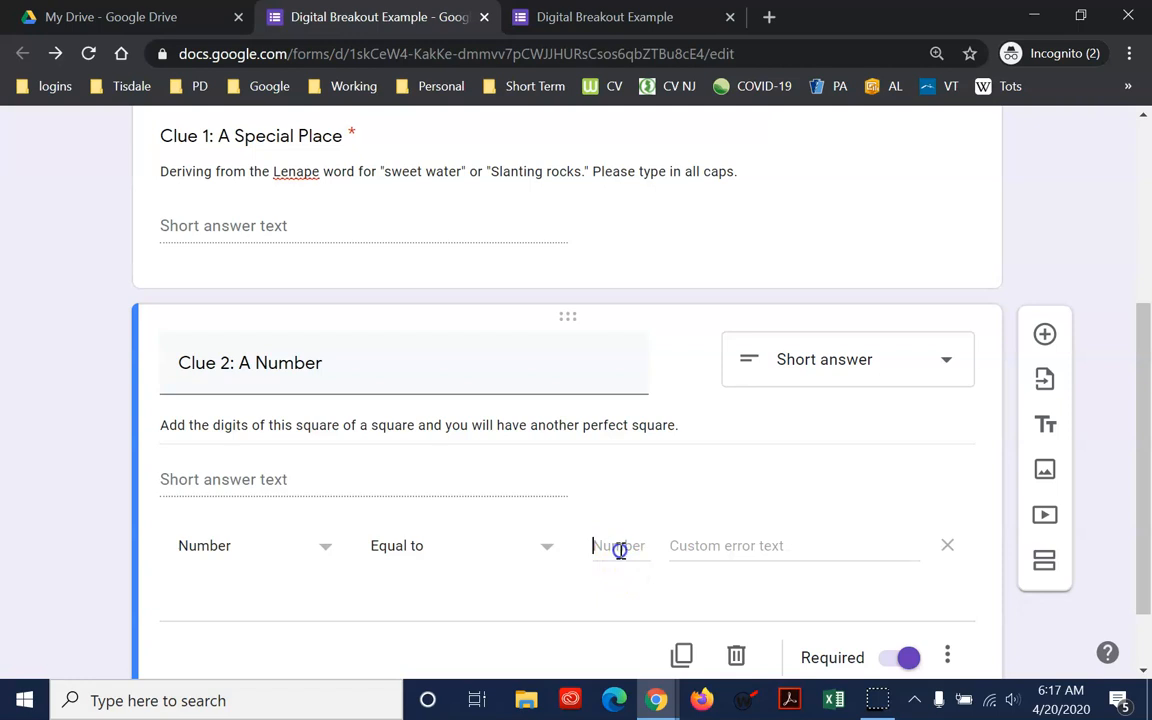
text(27)
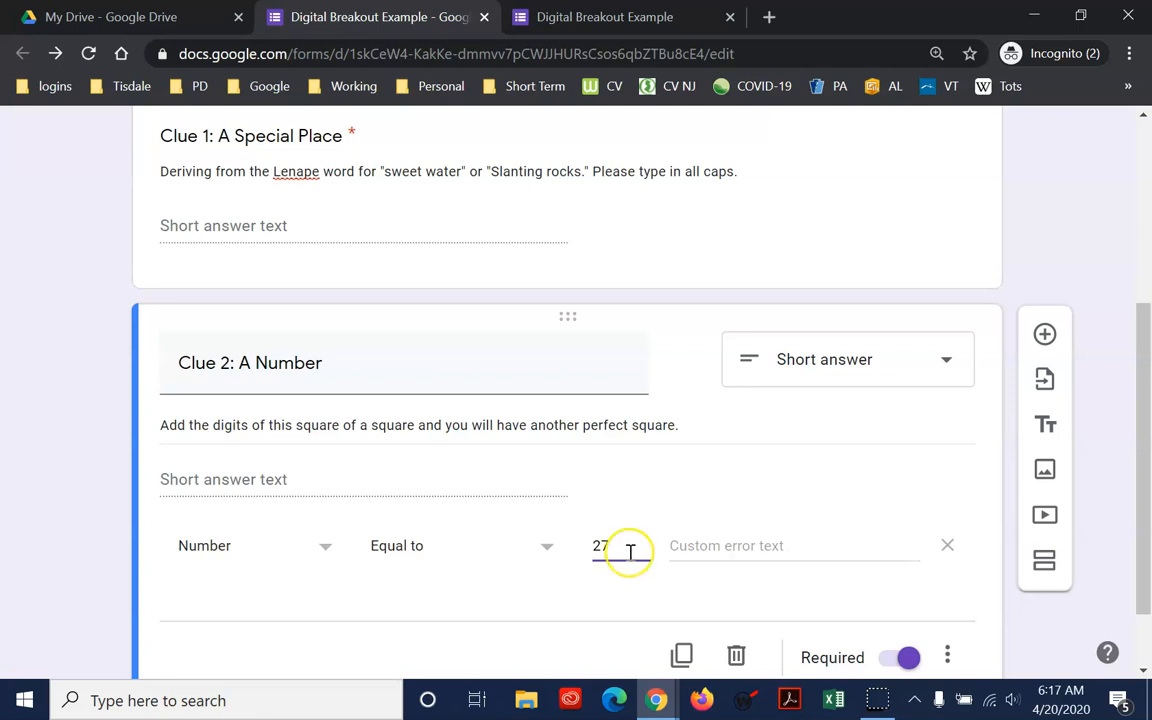
click(718, 545)
text(Try again)
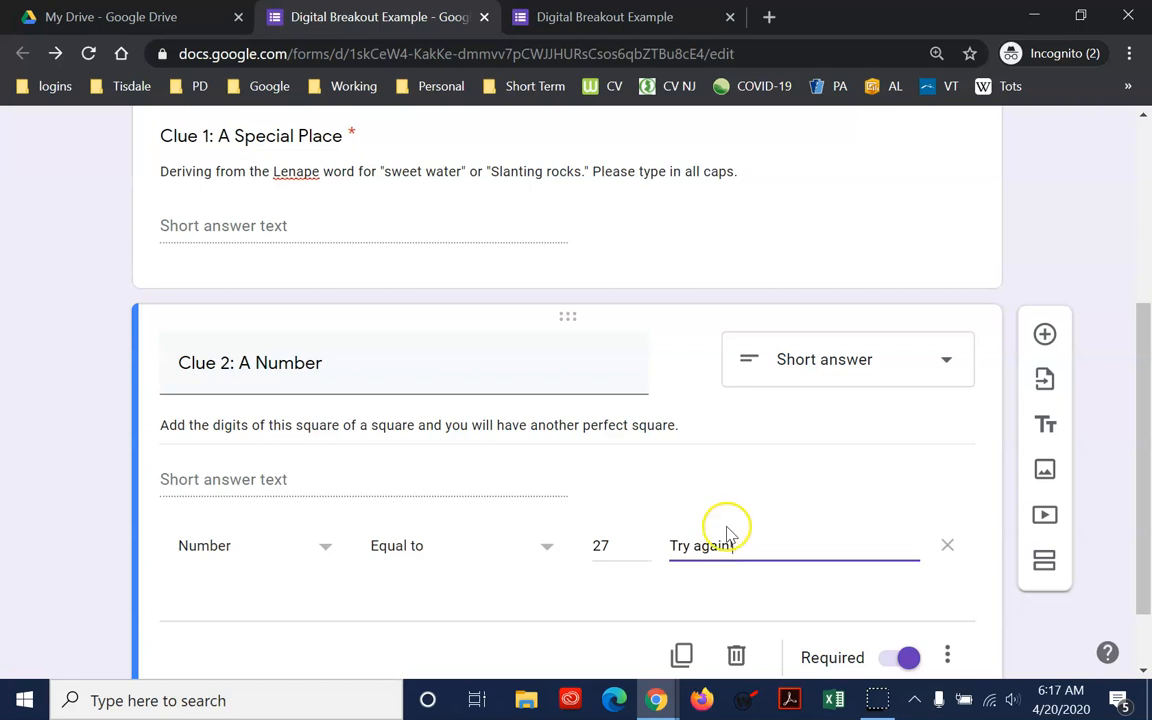
Step: Change the Clue 2 validation to Regular expression, Matches, with the pattern 27
scroll(746, 543, down, 2)
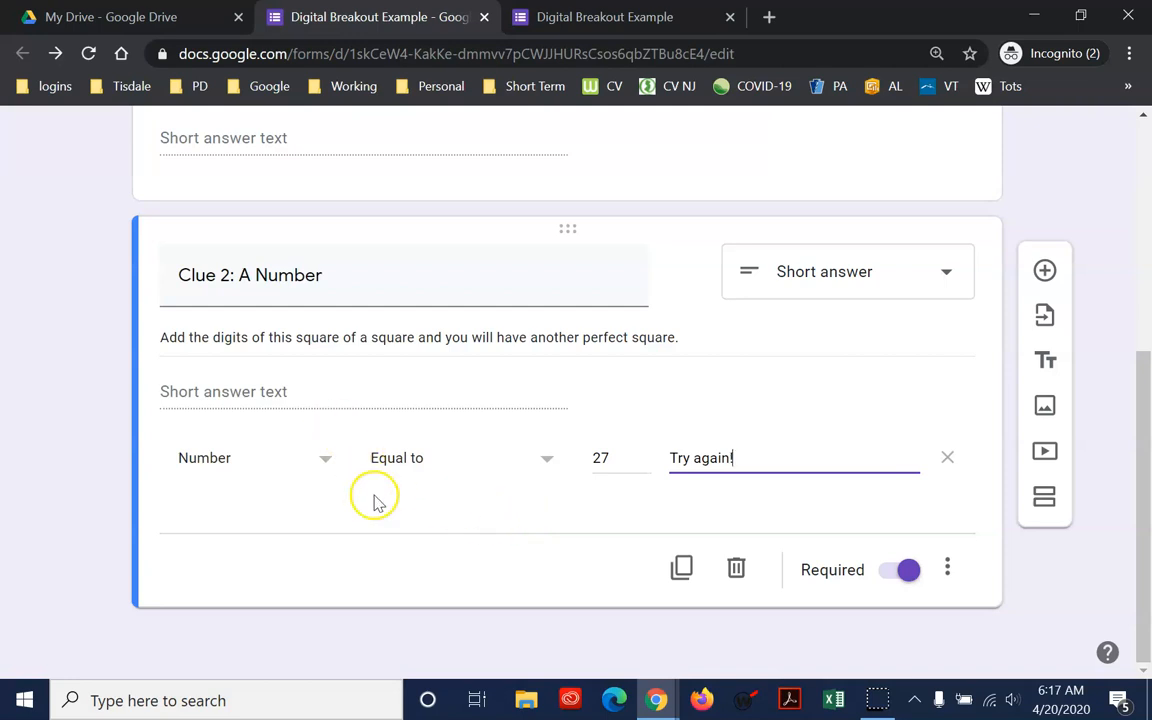
click(327, 460)
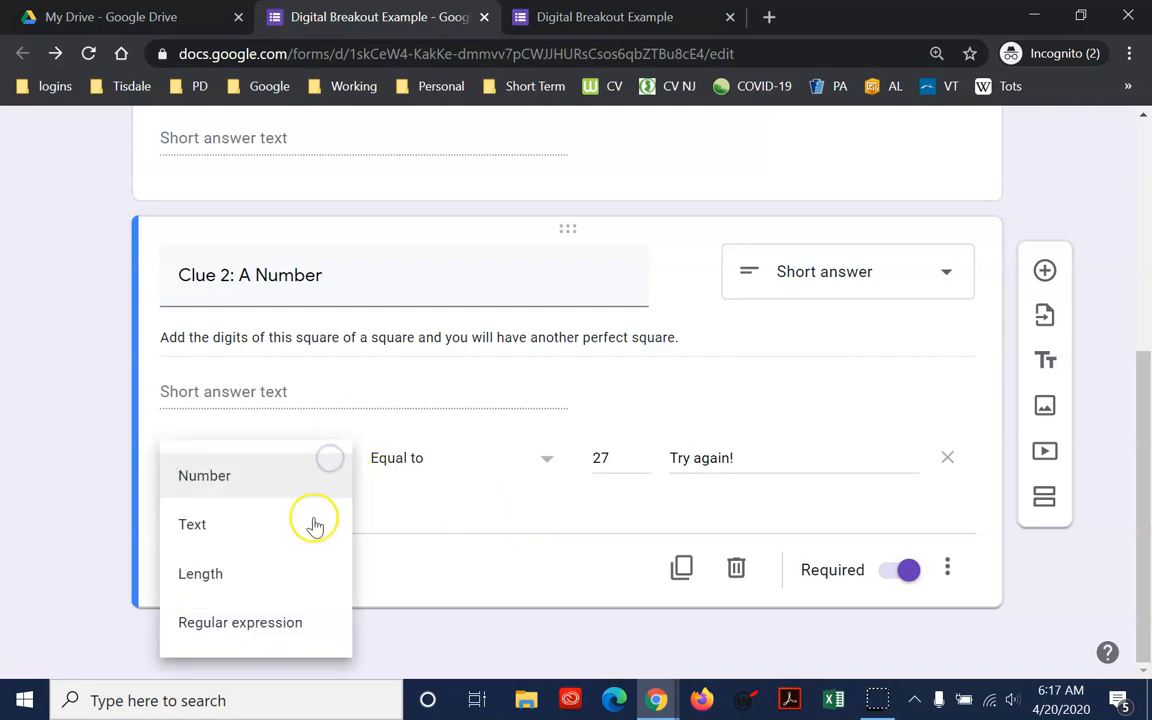
click(270, 628)
click(494, 460)
click(437, 575)
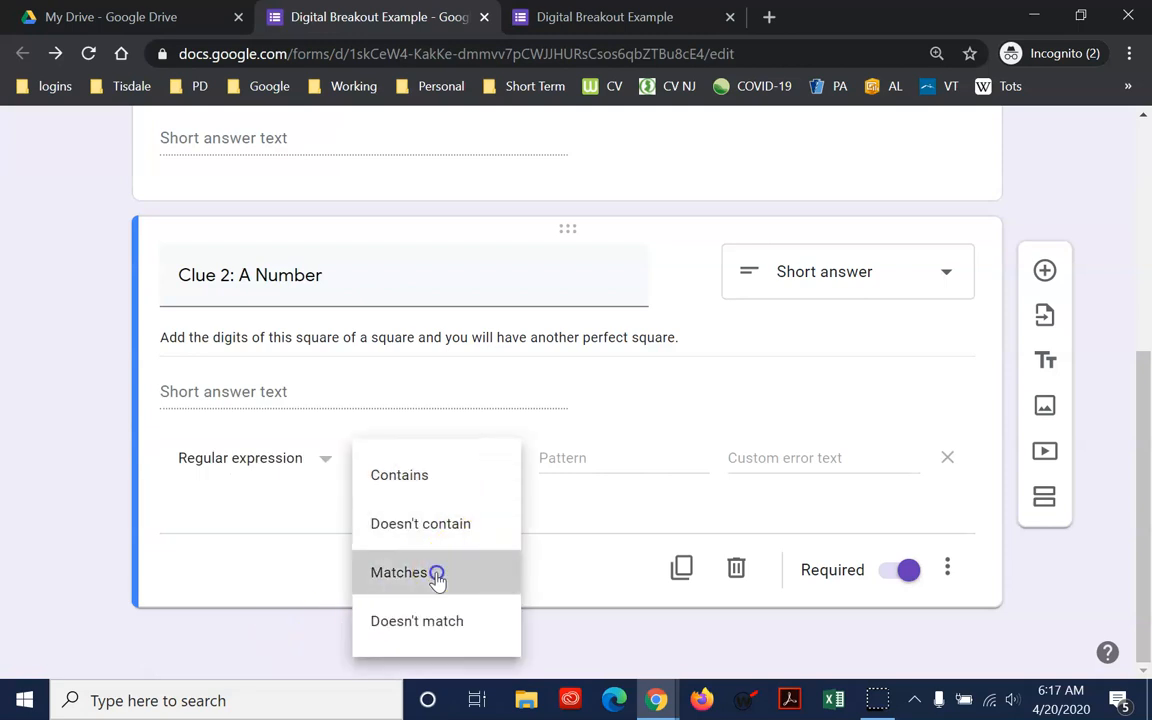
click(609, 458)
text(2)
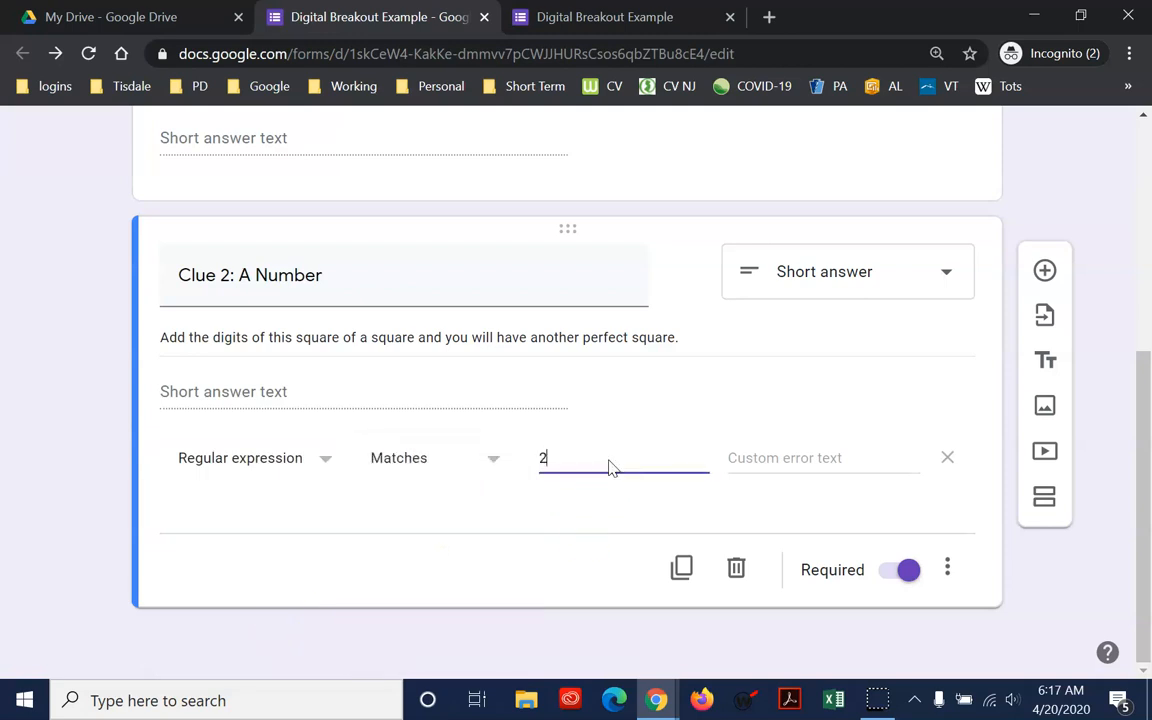
text(7)
click(817, 463)
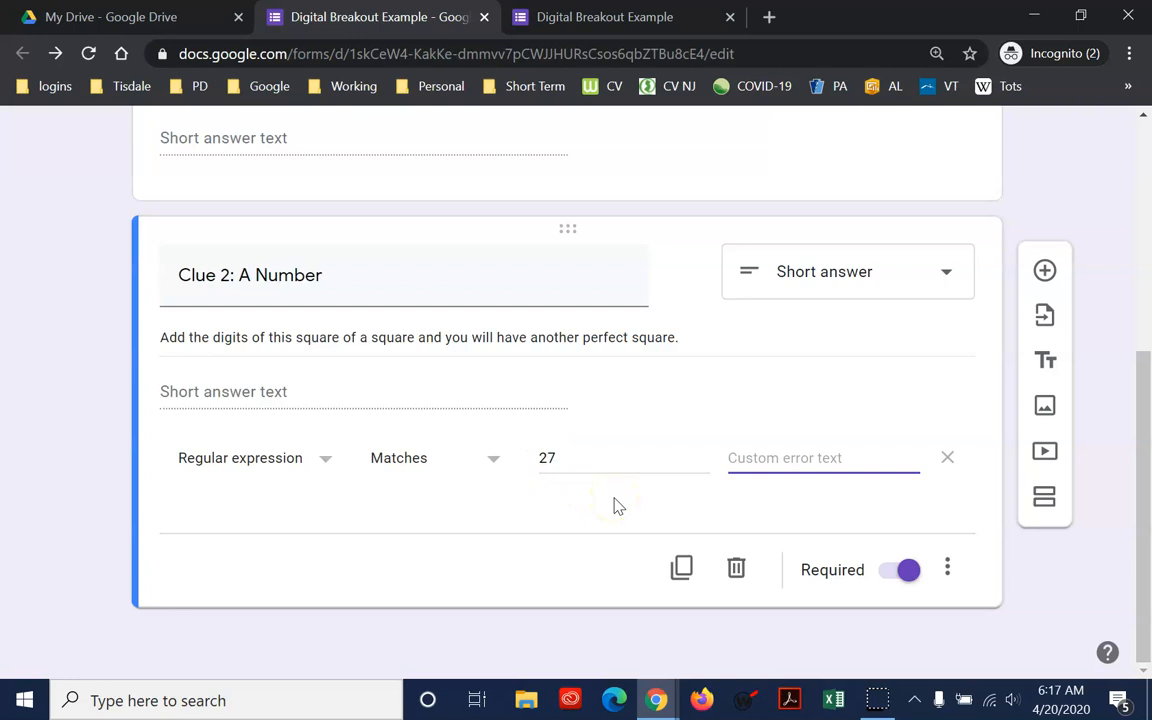
Step: Set the custom error text of the Clue 2 validation to "Try again!"
text(Try )
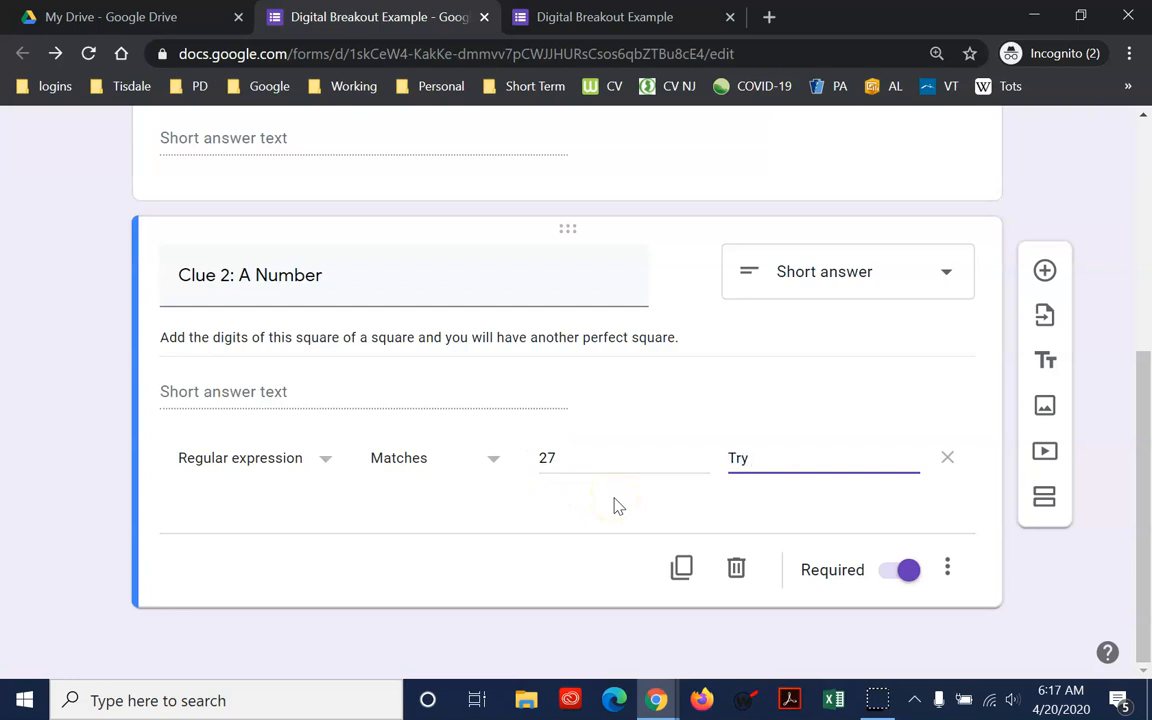
text(again!)
click(607, 591)
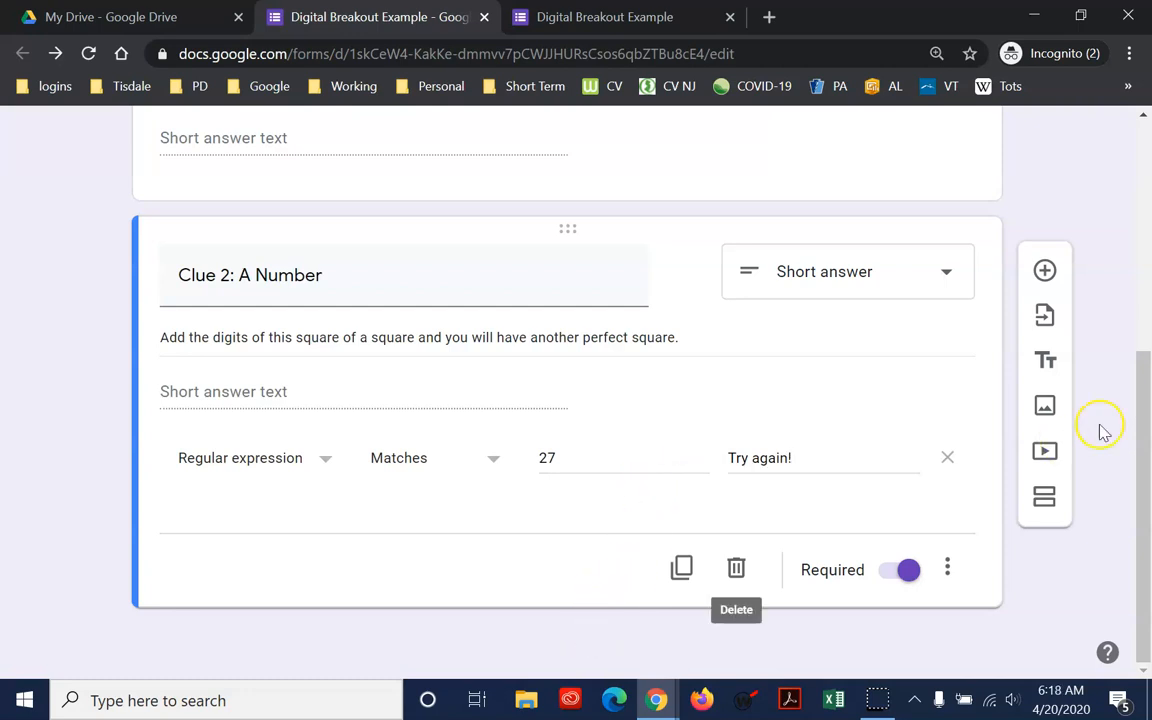
Step: Add a new question below Clue 2 and title it "Clue 3: A Date"
click(1046, 271)
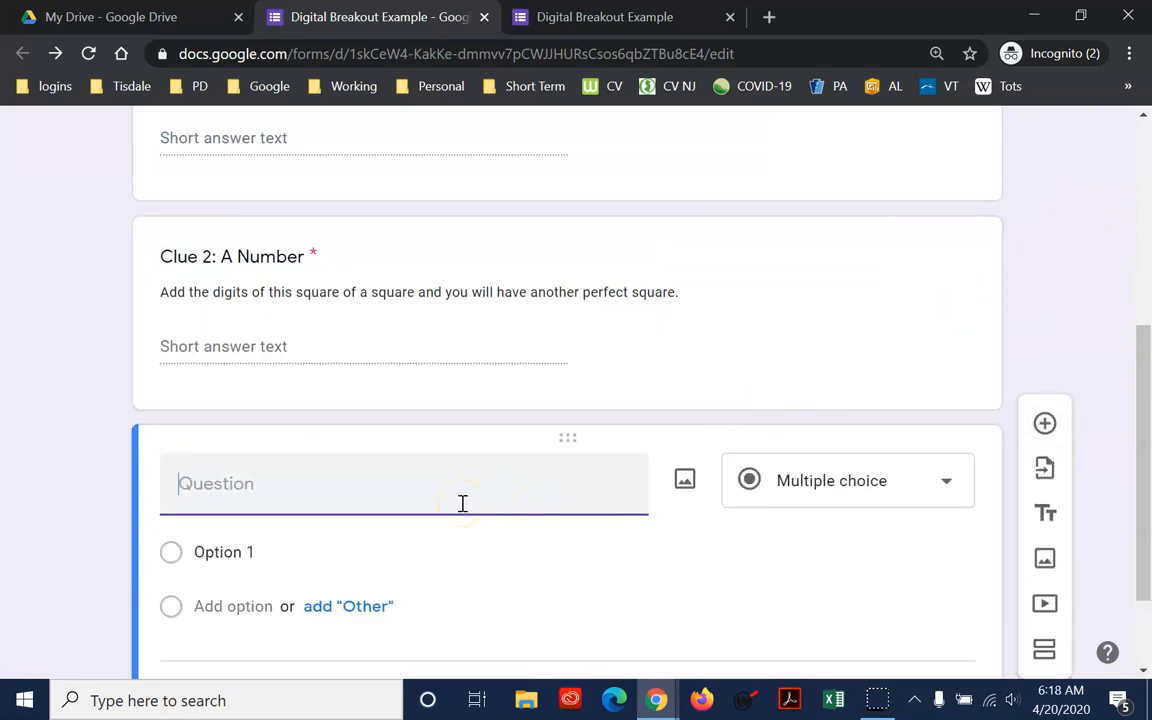
text(Clue 3)
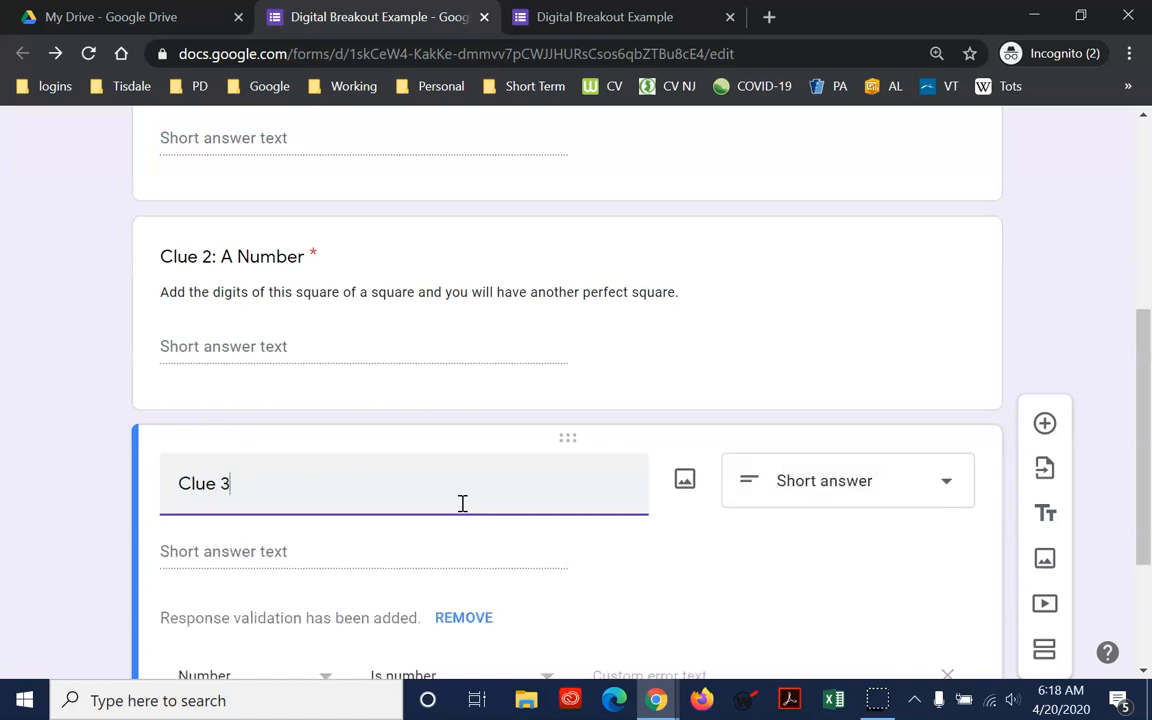
text(: a)
key(BackSpace)
text(a )
text(A)
text( Date)
Step: Make the Clue 3 question required and set its type to Short answer
scroll(880, 530, down, 1)
click(903, 570)
click(943, 418)
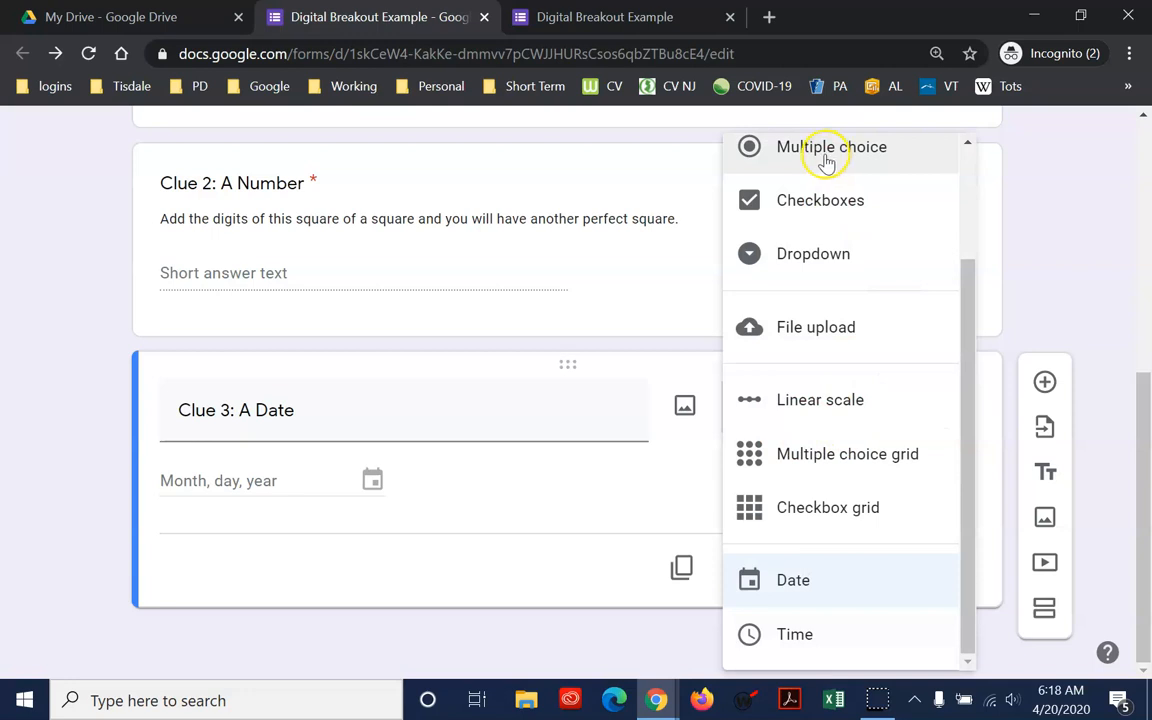
scroll(850, 225, up, 2)
click(856, 186)
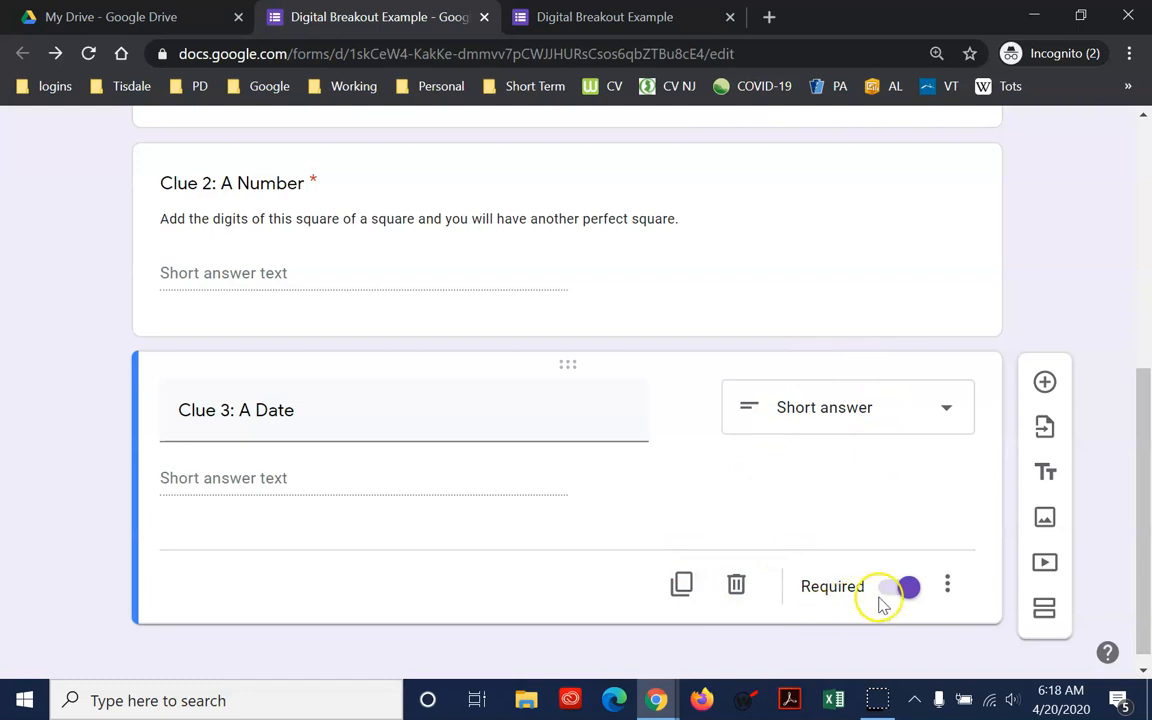
Step: Enable response validation and a description for the Clue 3 question
click(947, 585)
click(928, 604)
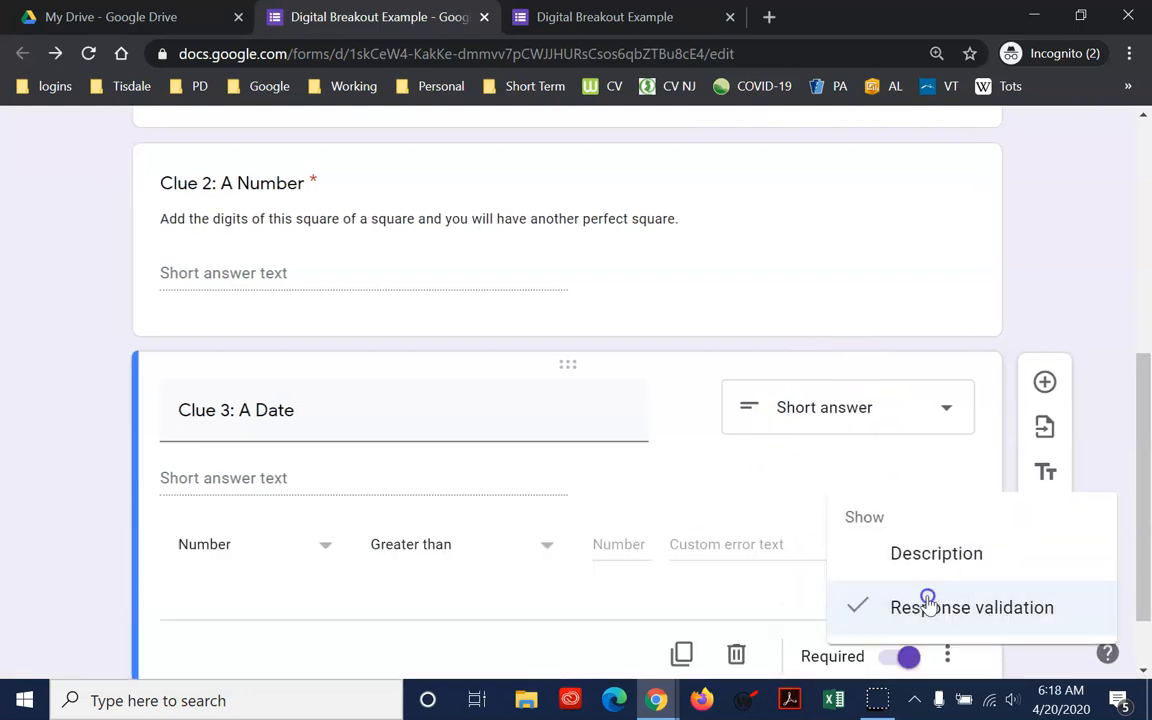
click(947, 656)
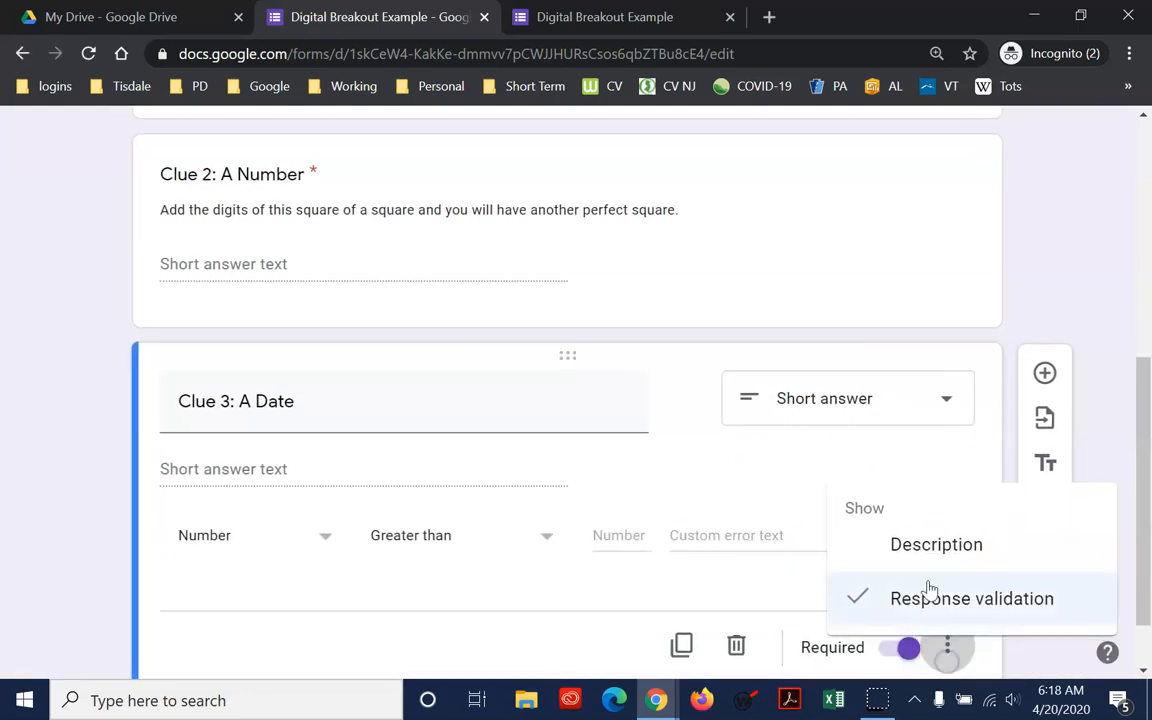
click(920, 546)
scroll(560, 565, down, 1)
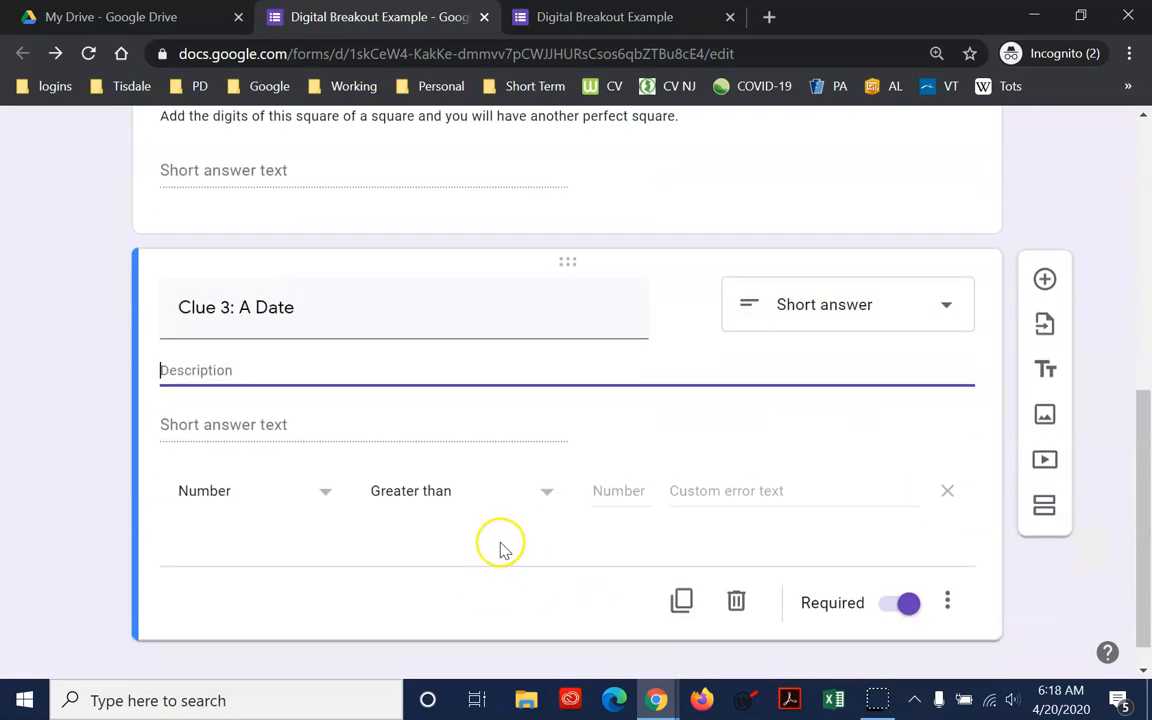
Step: Set the Clue 3 validation type to Regular expression with the Matches condition
click(320, 493)
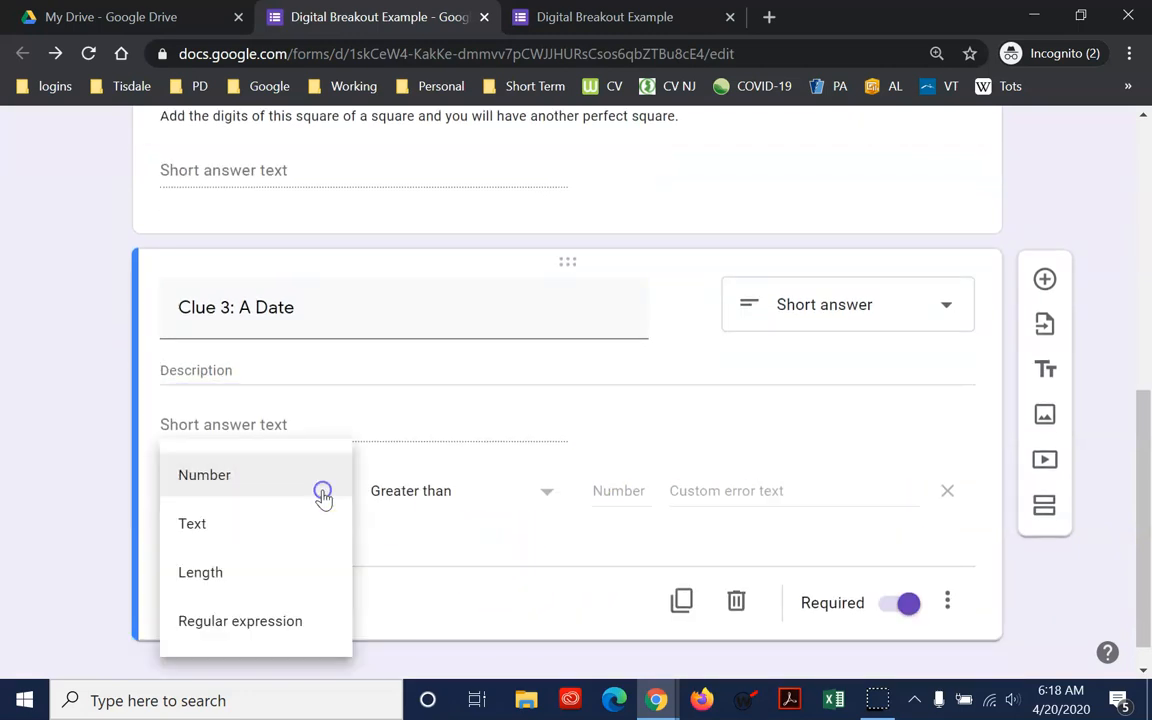
click(288, 620)
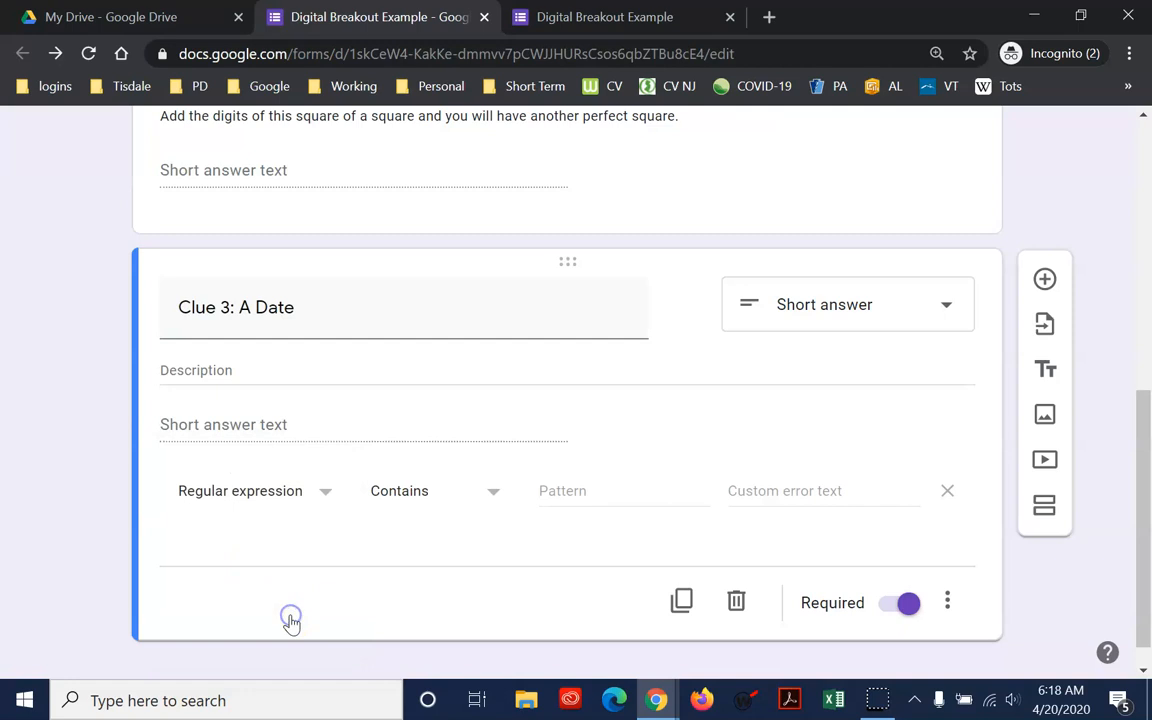
click(491, 490)
click(467, 571)
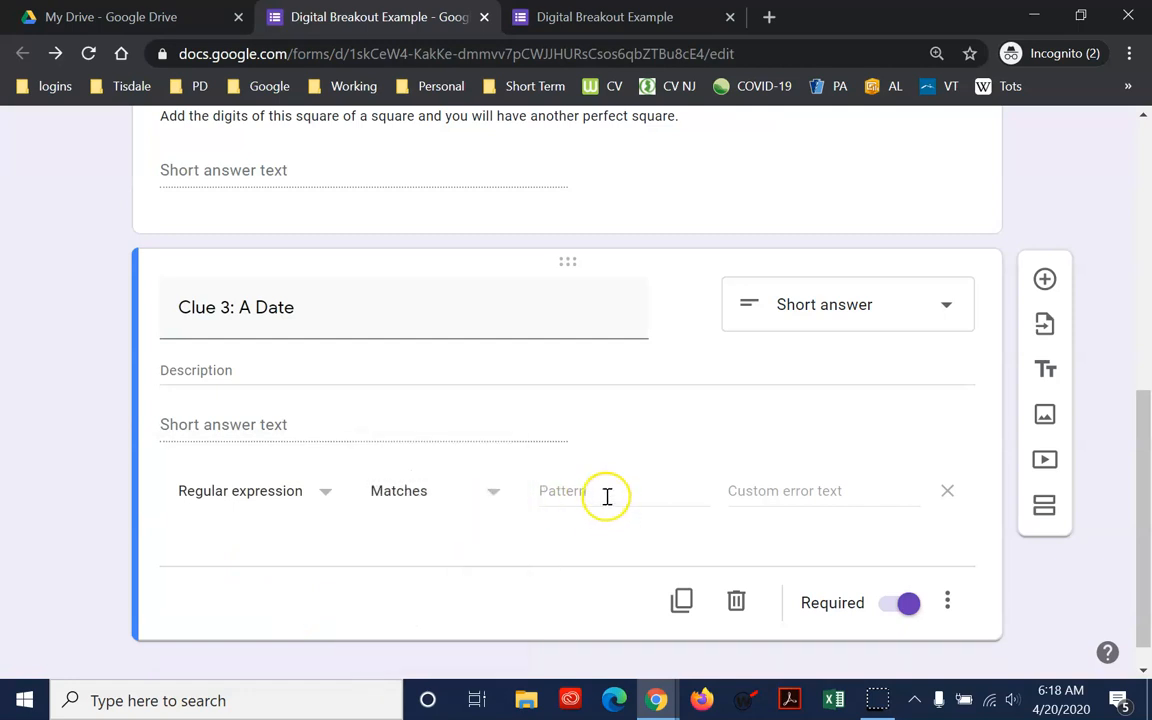
Step: Enter the Clue 3 description "Founding date of an important place. Enter as mm/dd/yyyy"
click(372, 368)
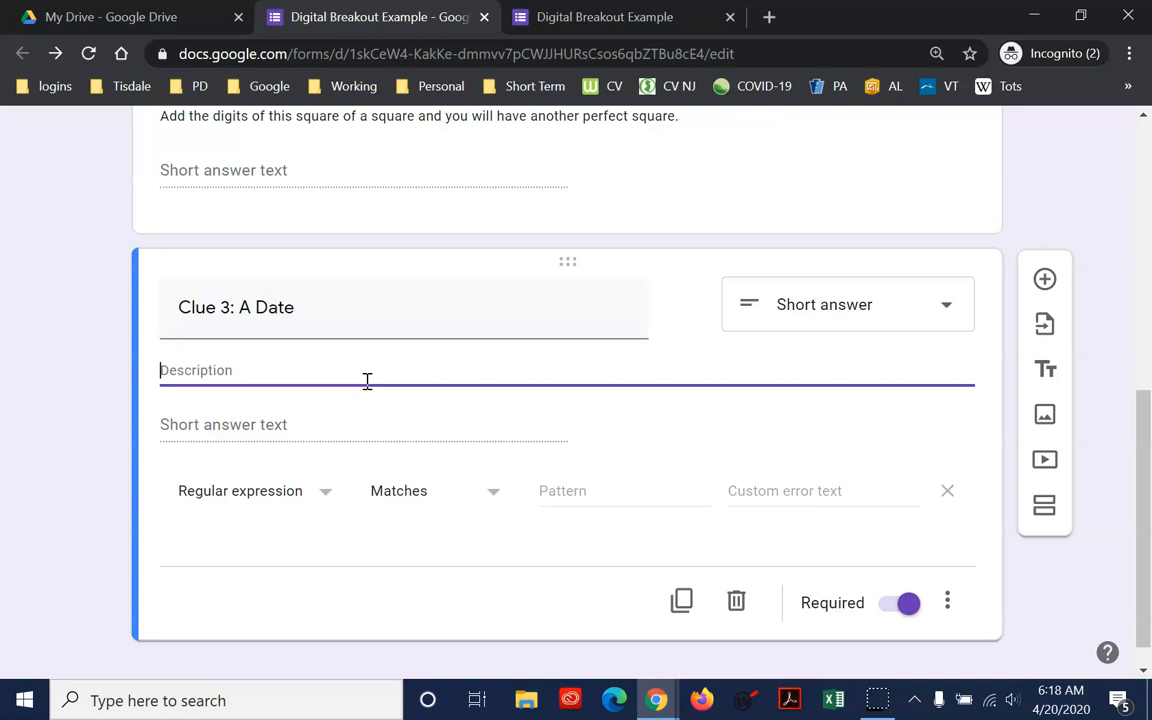
text(Found)
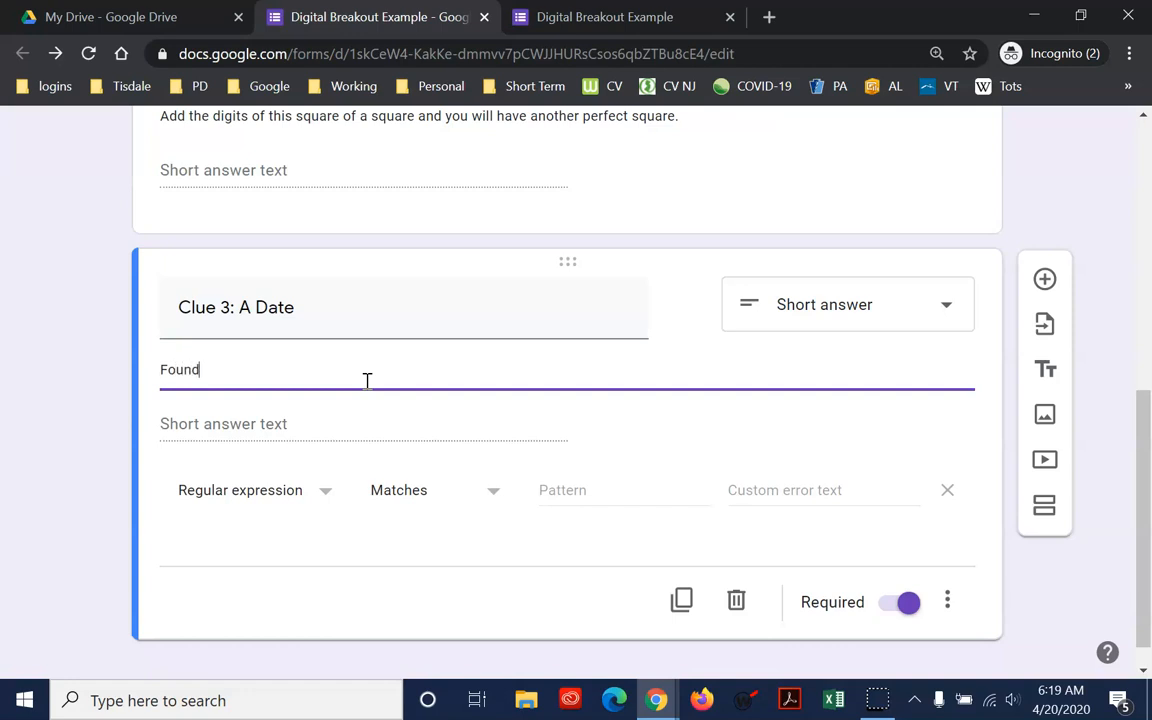
text(ing  date of an imp)
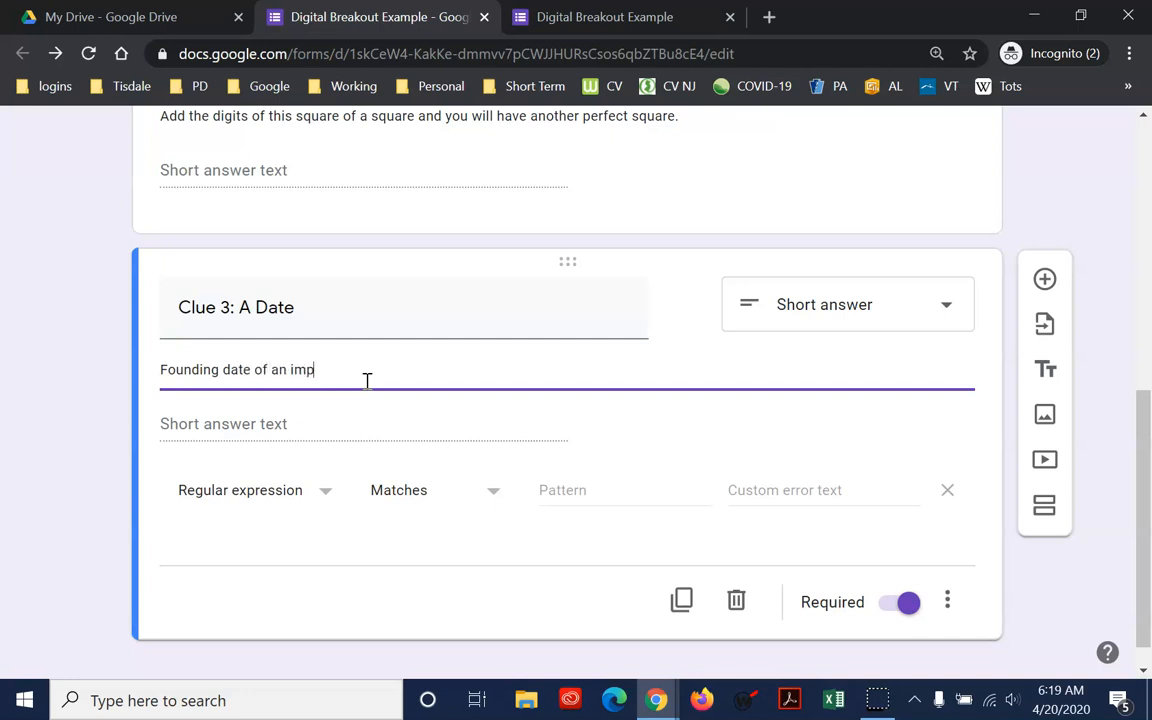
text(ortant place)
text(. e)
text(Enter as)
text( mm)
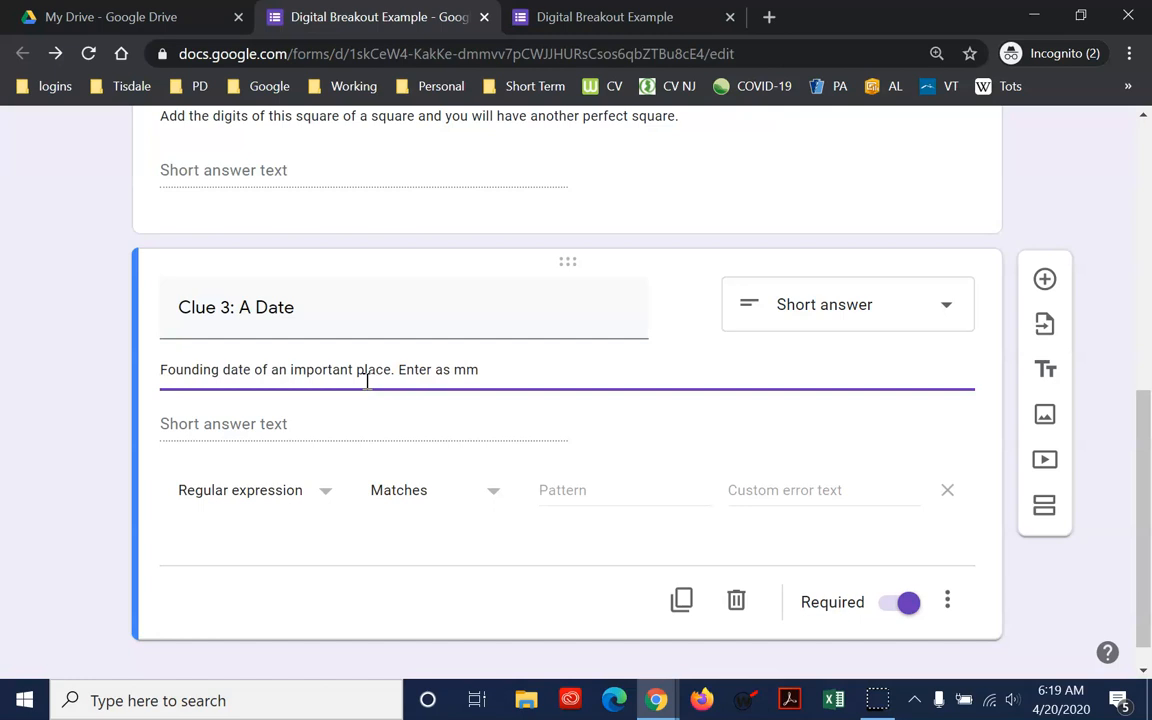
text(/dd/yyyy)
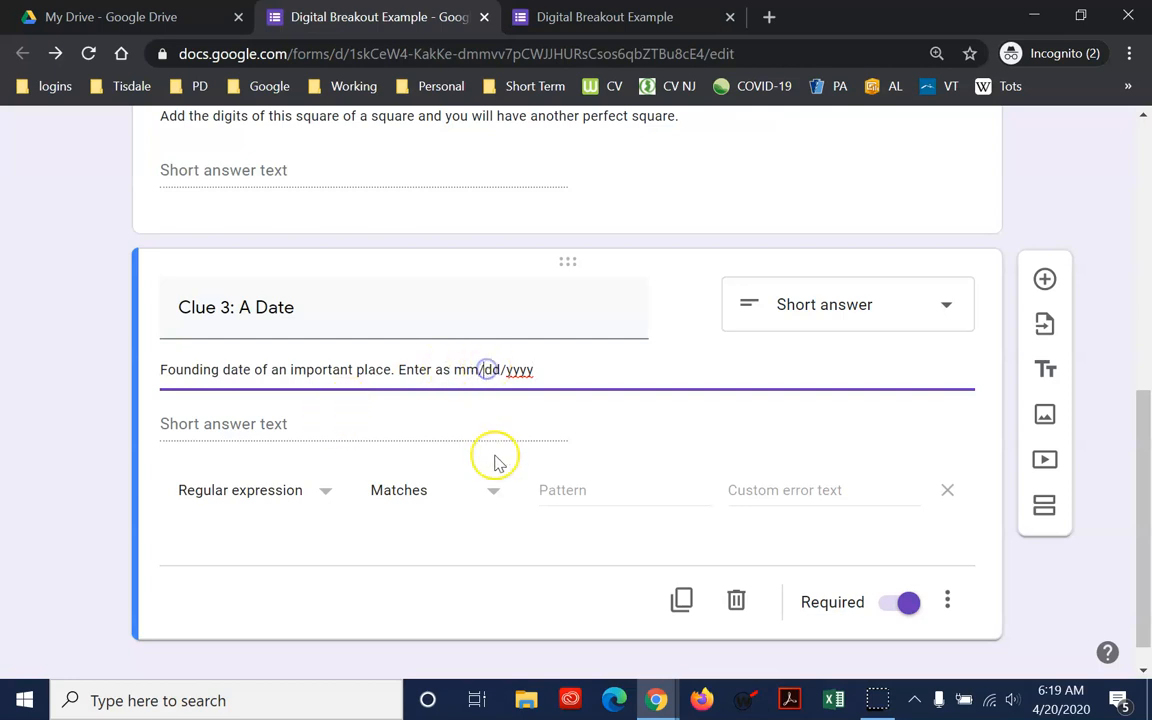
Step: Try hyphens instead of slashes in the Clue 3 description's date format, as mm-dd-yyyy
key(BackSpace)
click(522, 376)
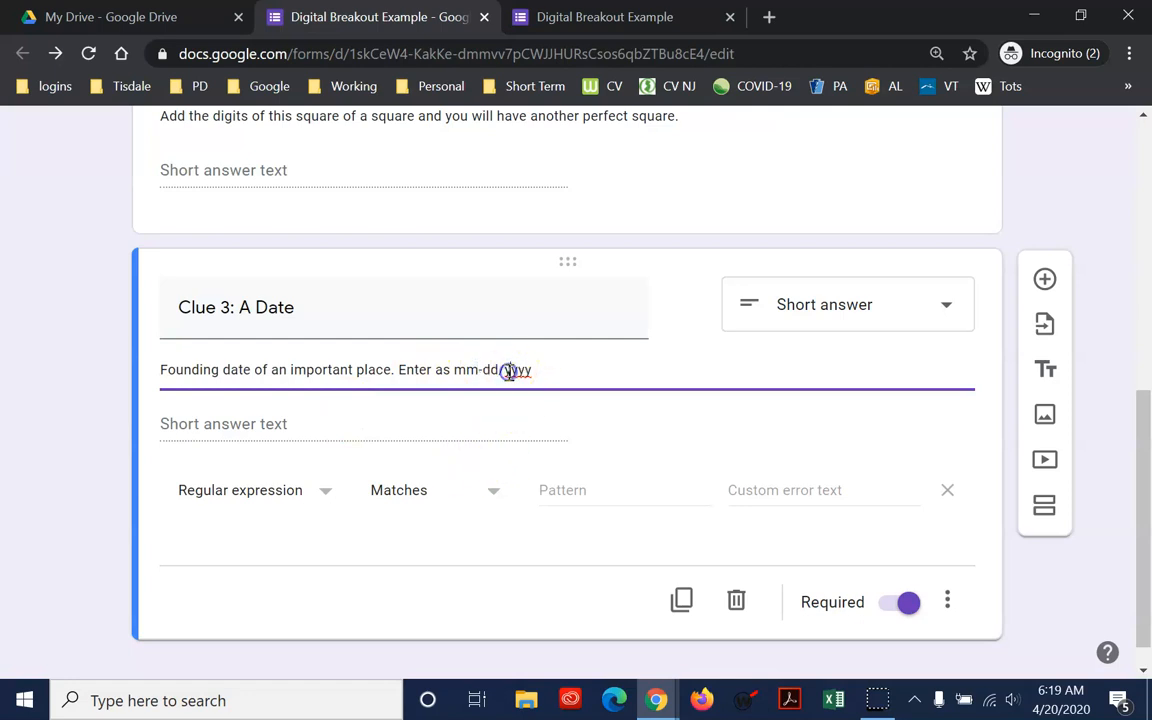
double_click(502, 370)
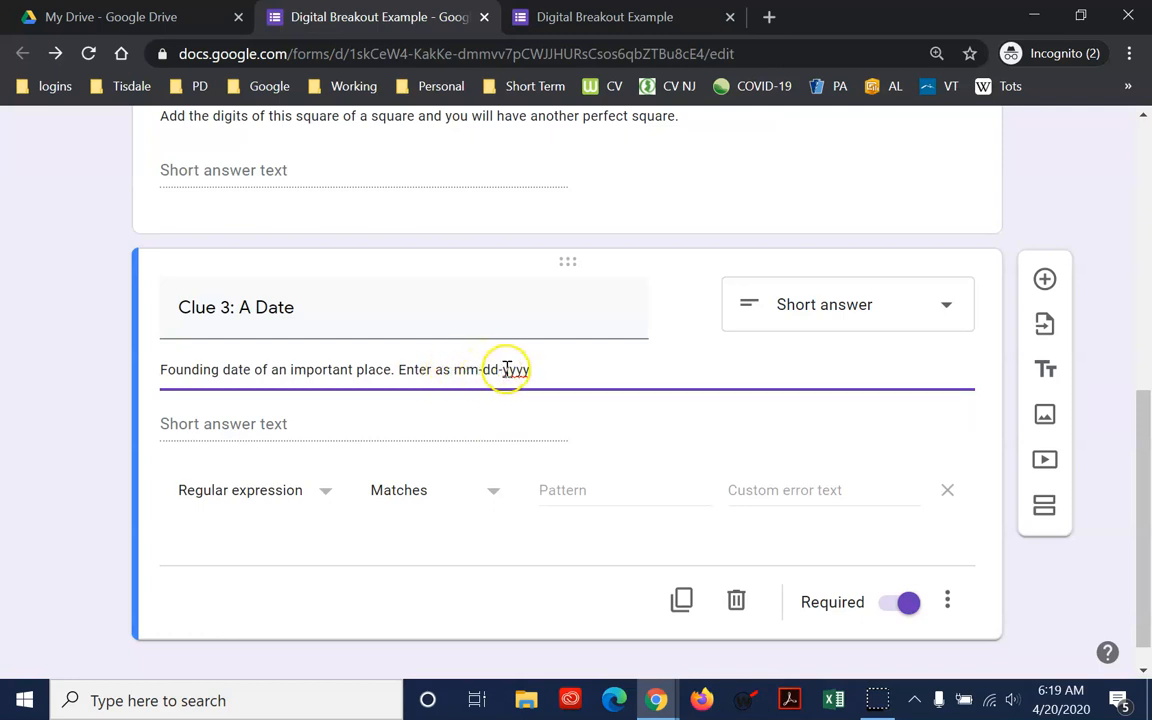
Step: Restore the slashes in the Clue 3 description's date format so it reads mm/dd/yyyy
click(501, 370)
key(BackSpace)
text(/)
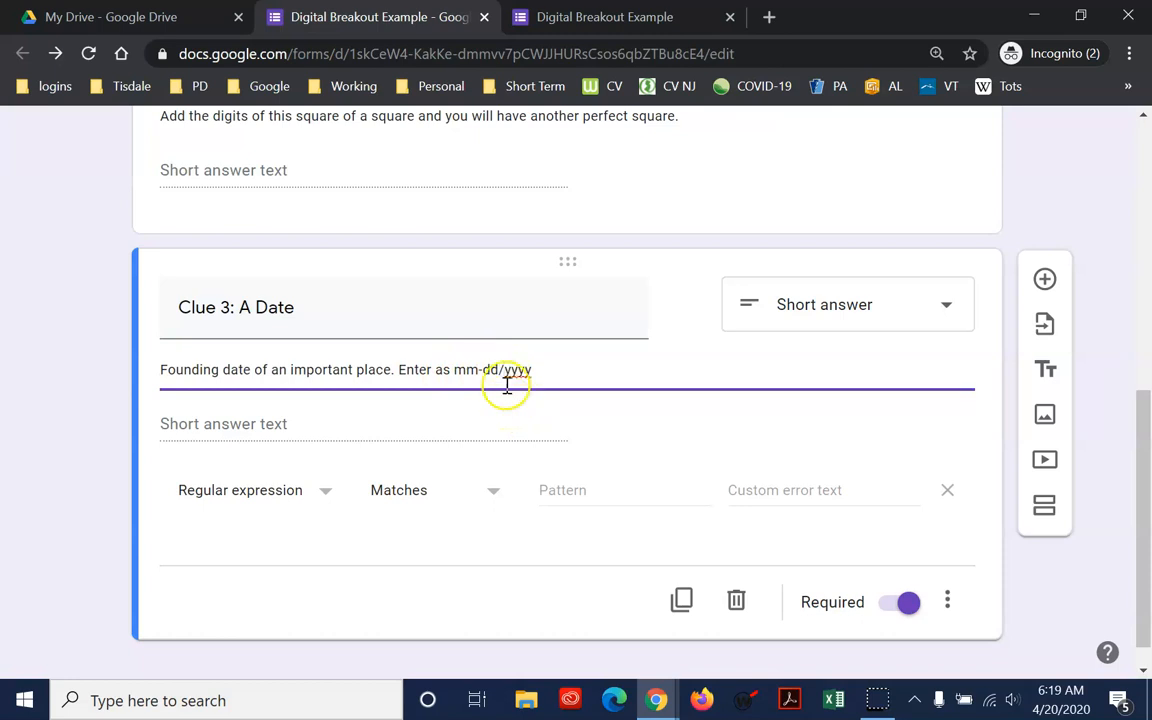
click(484, 372)
key(BackSpace)
text(/)
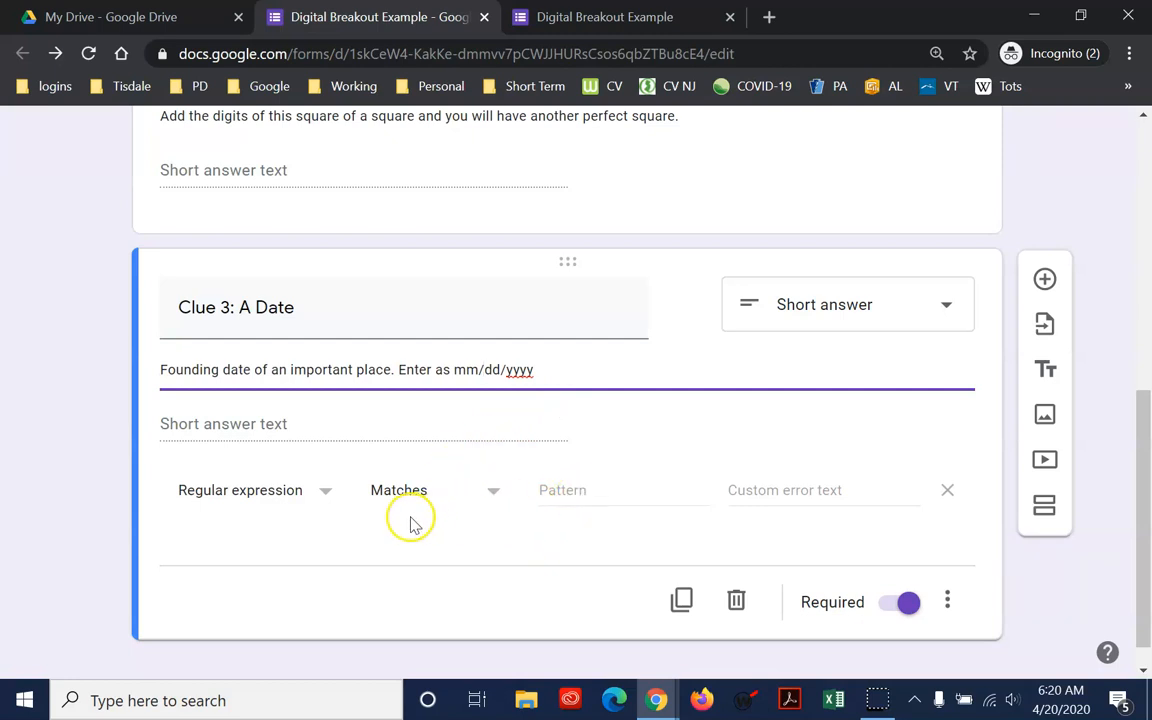
Step: Set the Clue 3 validation pattern to 04/09/1849
click(620, 490)
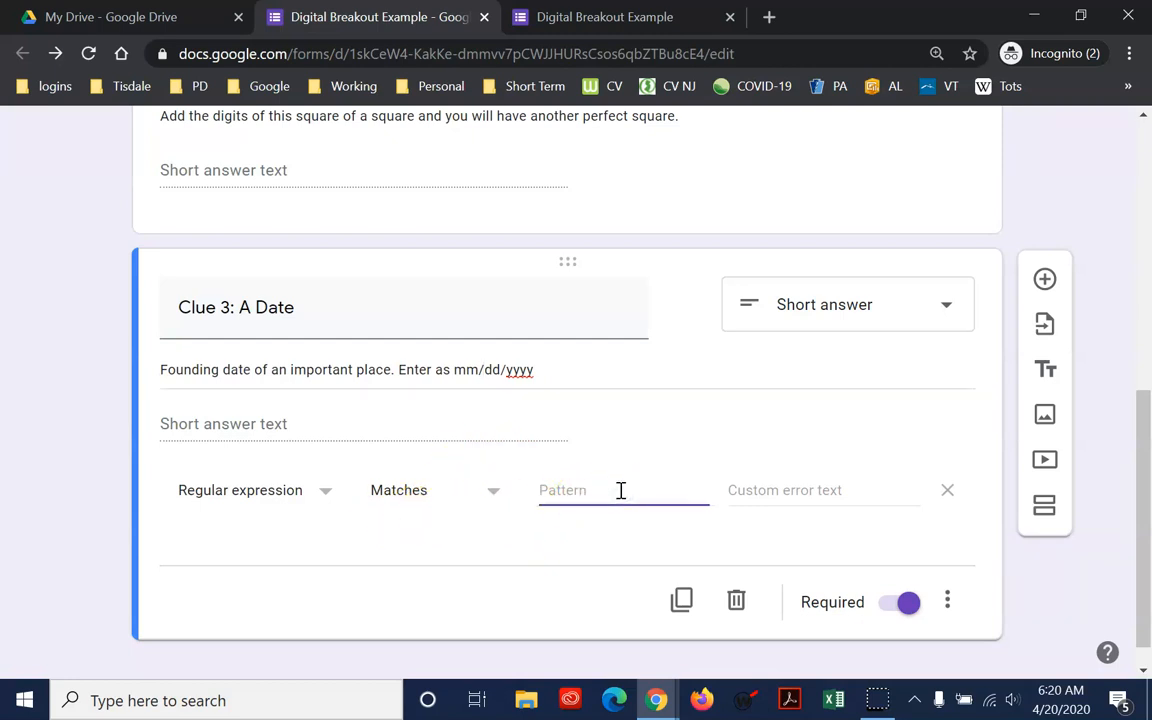
text(04/09/1849)
click(841, 492)
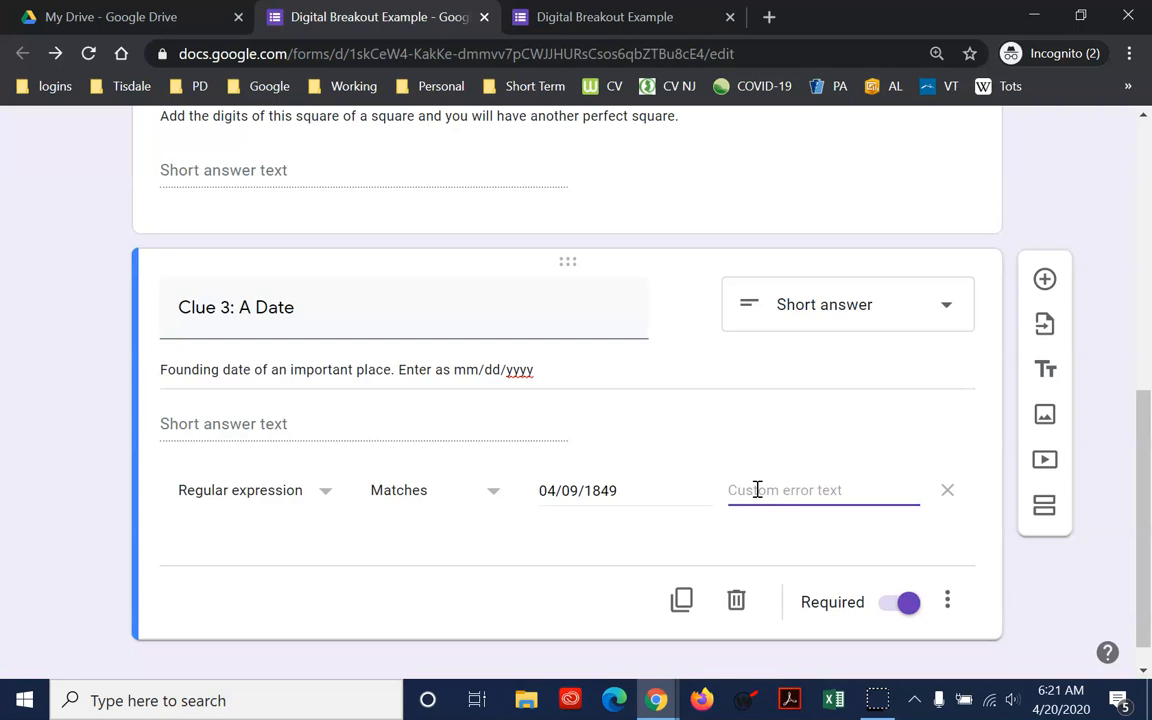
text(Try again)
key(BackSpace)
key(BackSpace)
key(BackSpace)
key(BackSpace)
key(BackSpace)
key(BackSpace)
key(BackSpace)
key(BackSpace)
text(College locat)
key(BackSpace)
key(BackSpace)
key(BackSpace)
key(BackSpace)
key(BackSpace)
key(BackSpace)
key(BackSpace)
key(BackSpace)
key(BackSpace)
key(BackSpace)
key(BackSpace)
key(BackSpace)
key(BackSpace)
key(BackSpace)
key(BackSpace)
Step: Enter "try again" as the custom error text of the Clue 3 validation
text(try aga)
scroll(711, 530, down, 1)
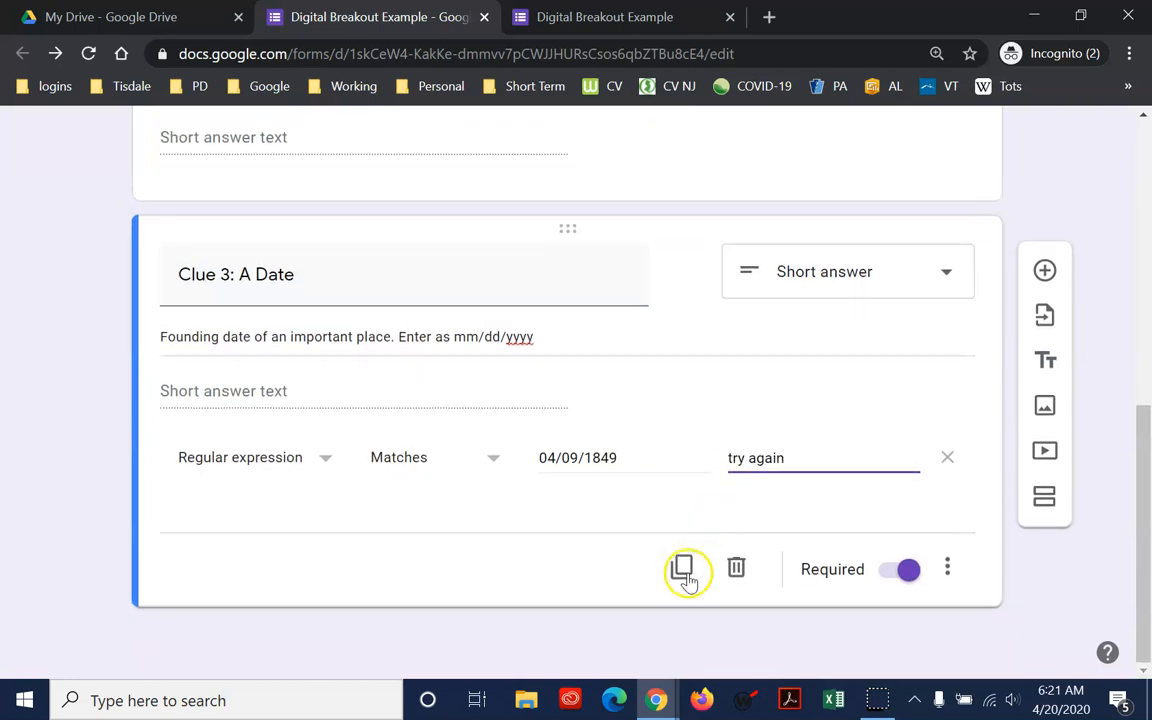
click(980, 624)
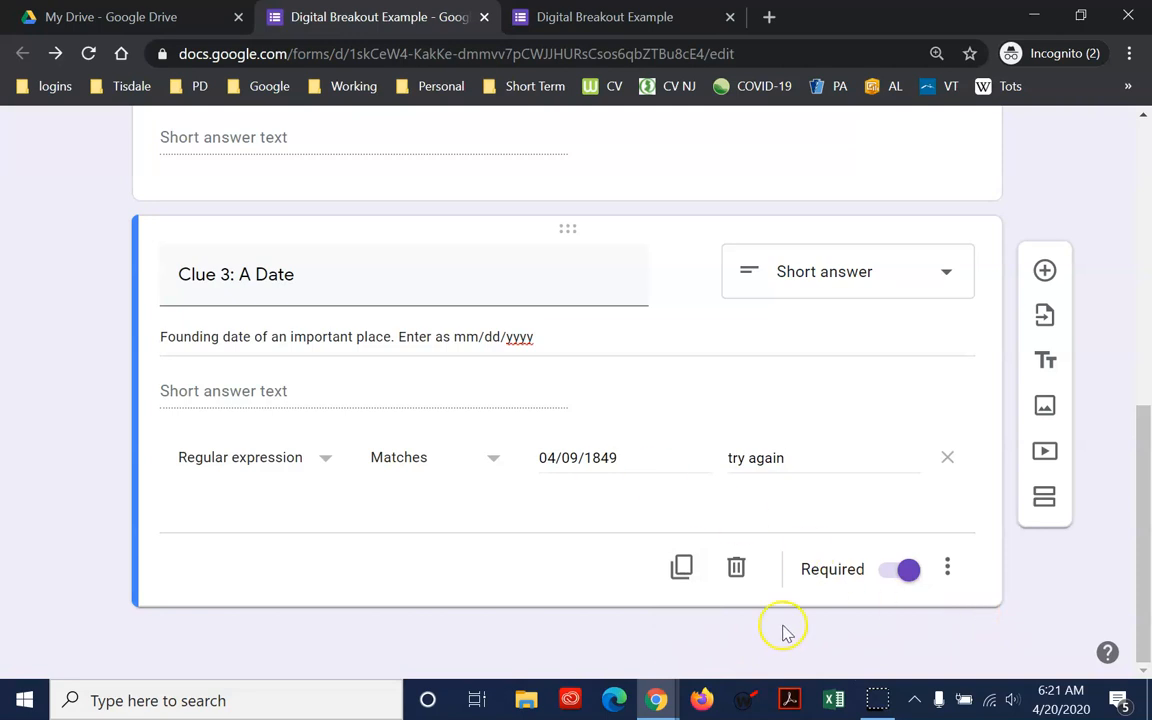
Step: Duplicate the Clue 3 question and renumber the copy's title as Clue 4
click(681, 568)
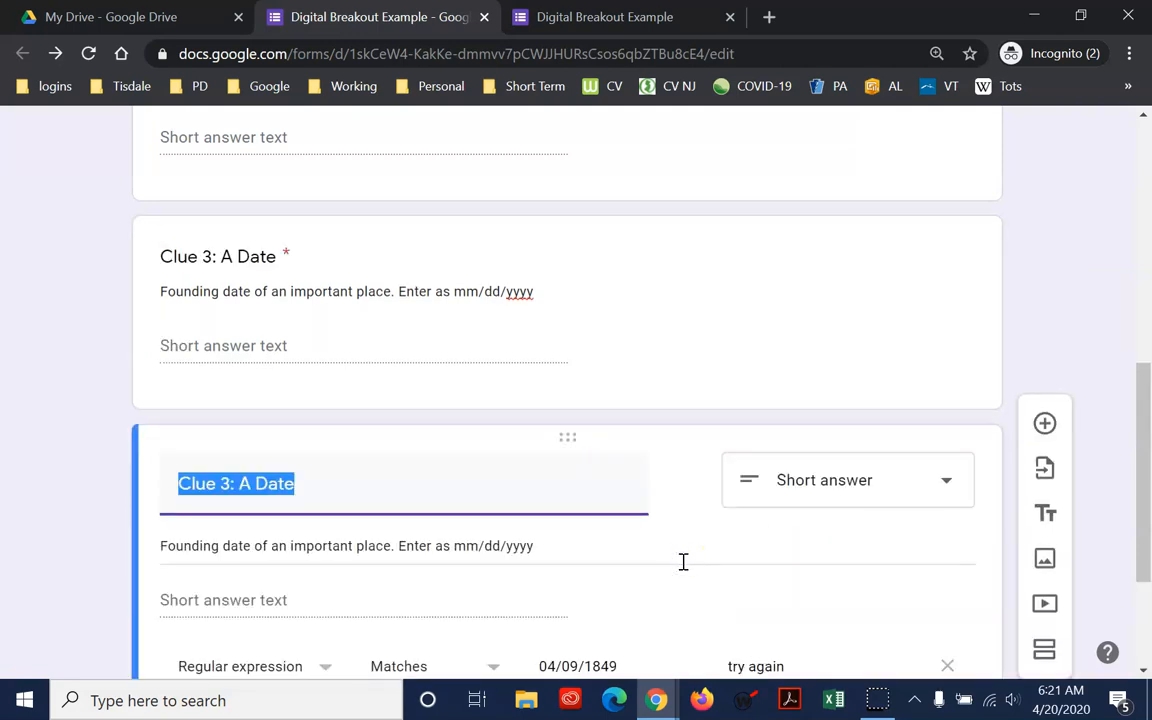
click(227, 484)
key(BackSpace)
text(4)
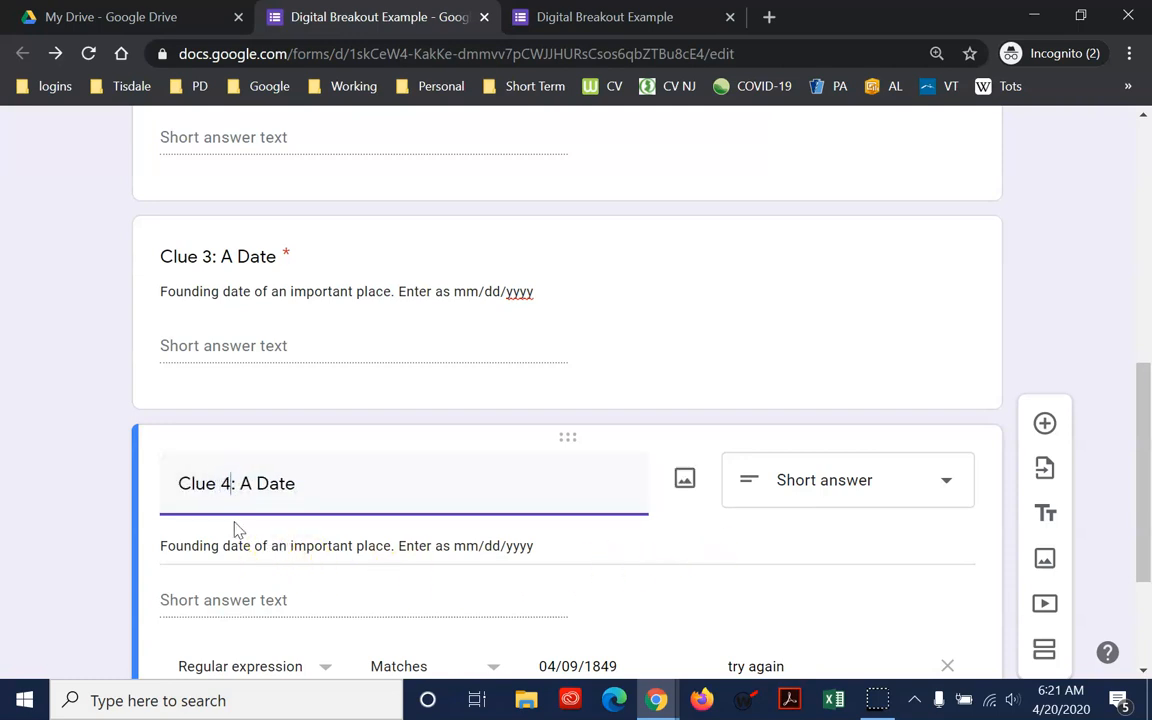
Step: Replace "A Date" in the duplicated question's title so it reads "Clue 4: An Old Time Place Name"
click(258, 482)
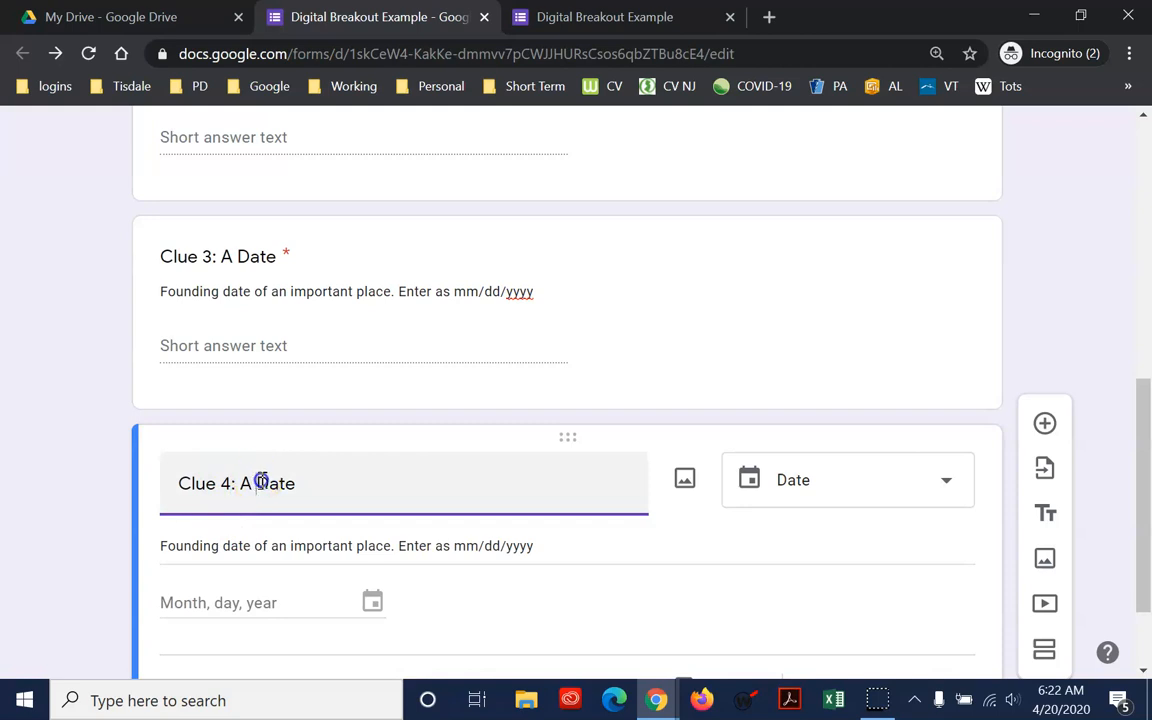
drag(260, 482, 352, 470)
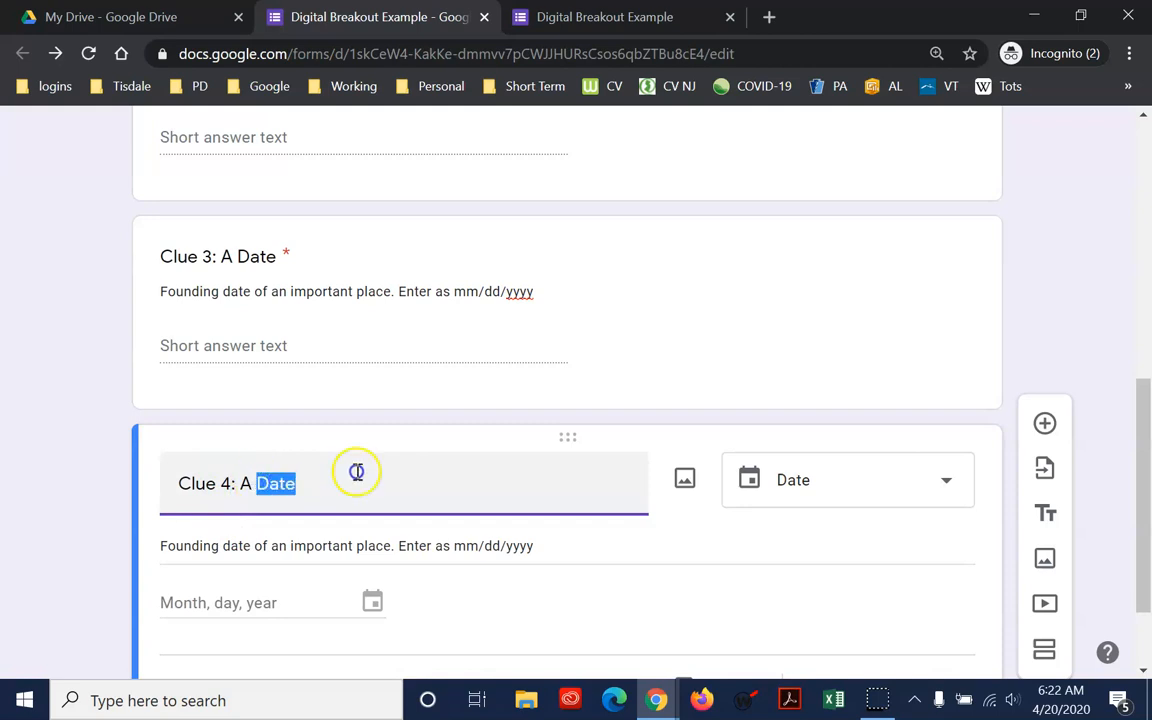
click(27, 687)
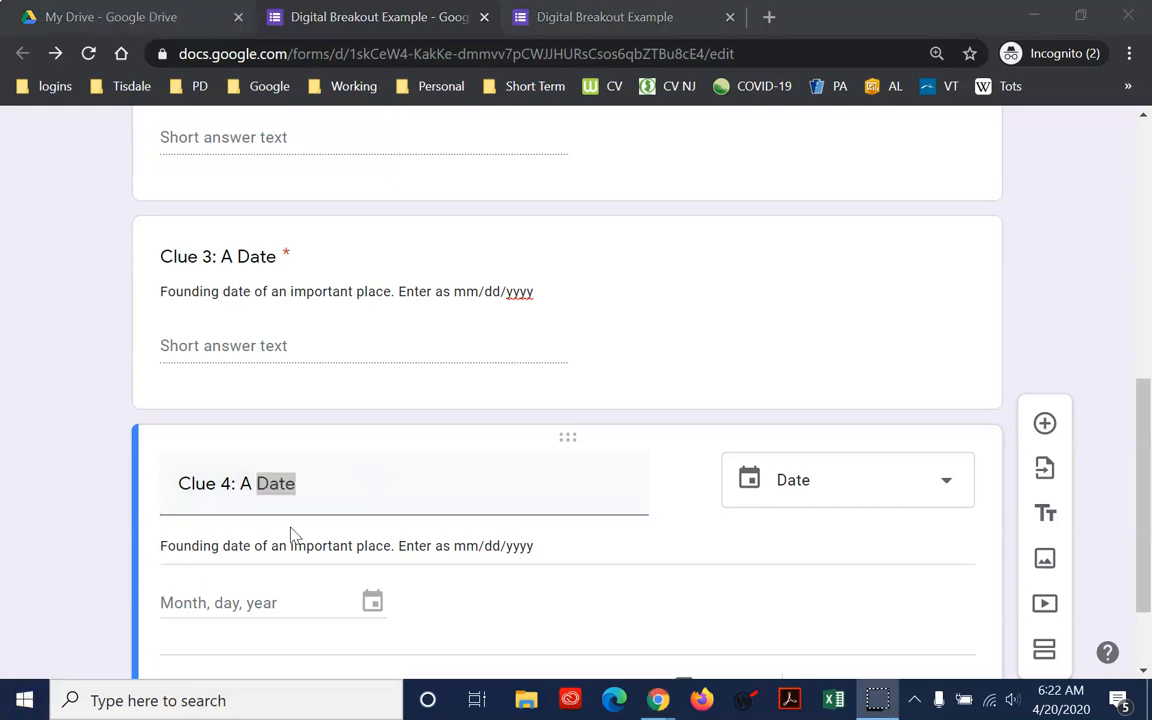
click(298, 480)
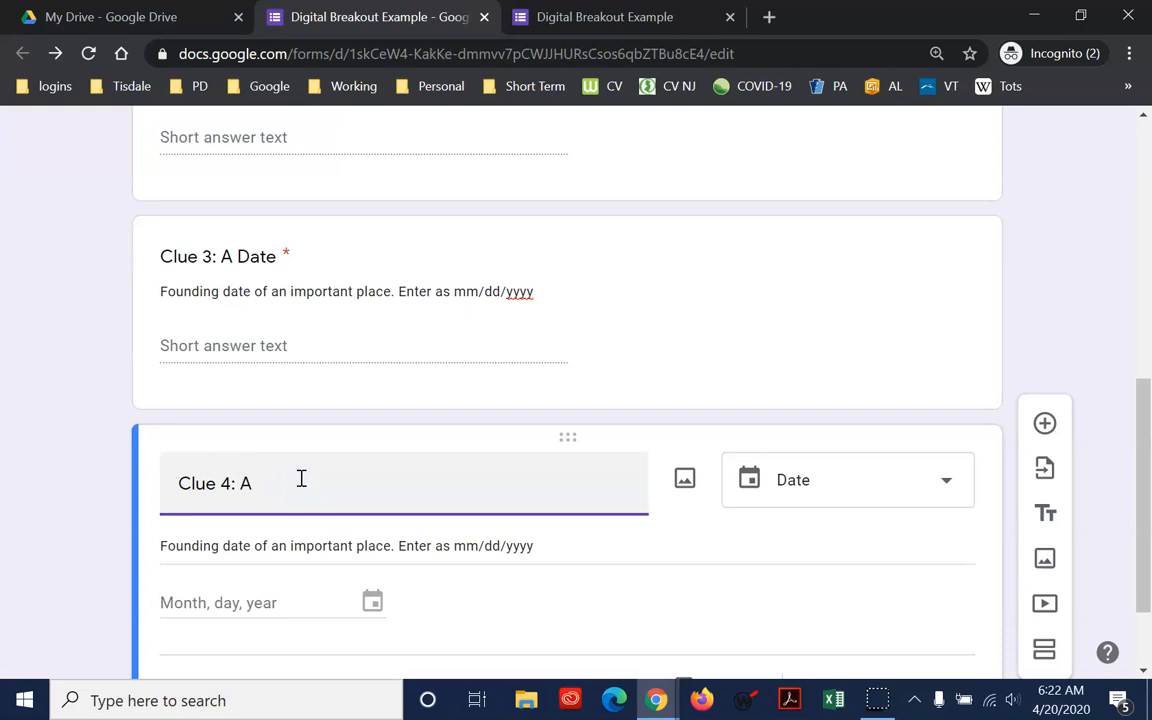
text(n OLd)
key(BackSpace)
key(BackSpace)
text(ldtime )
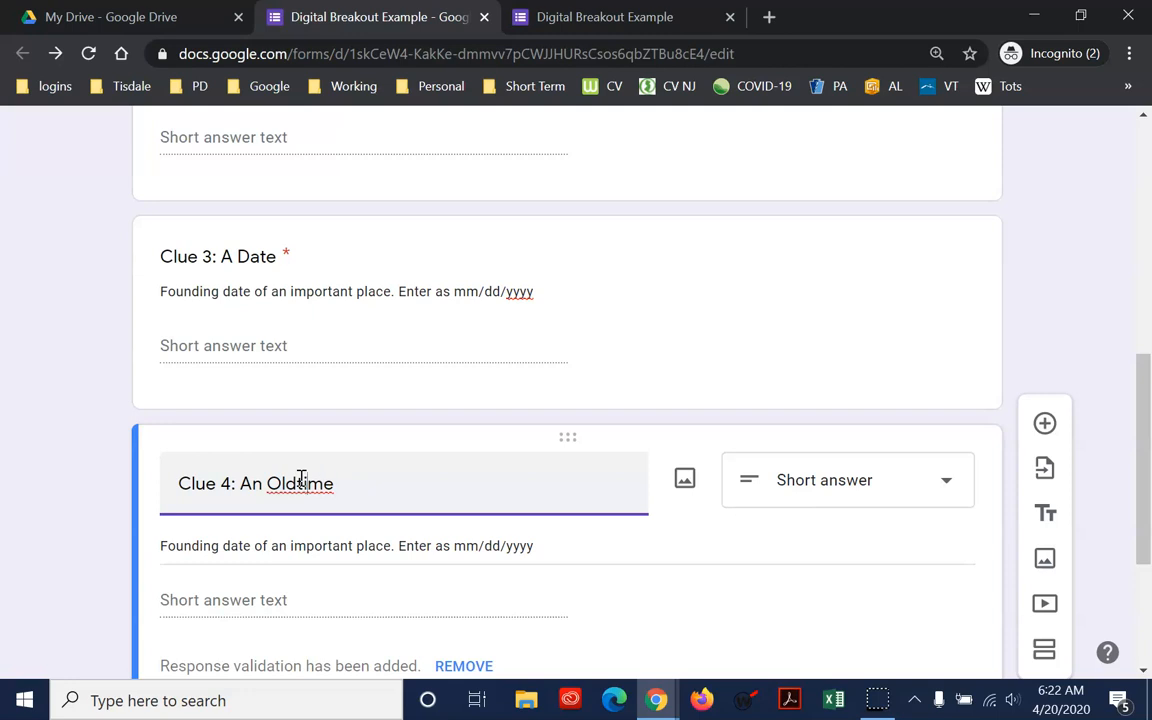
text(-)
key(Delete)
text(Time Place Name)
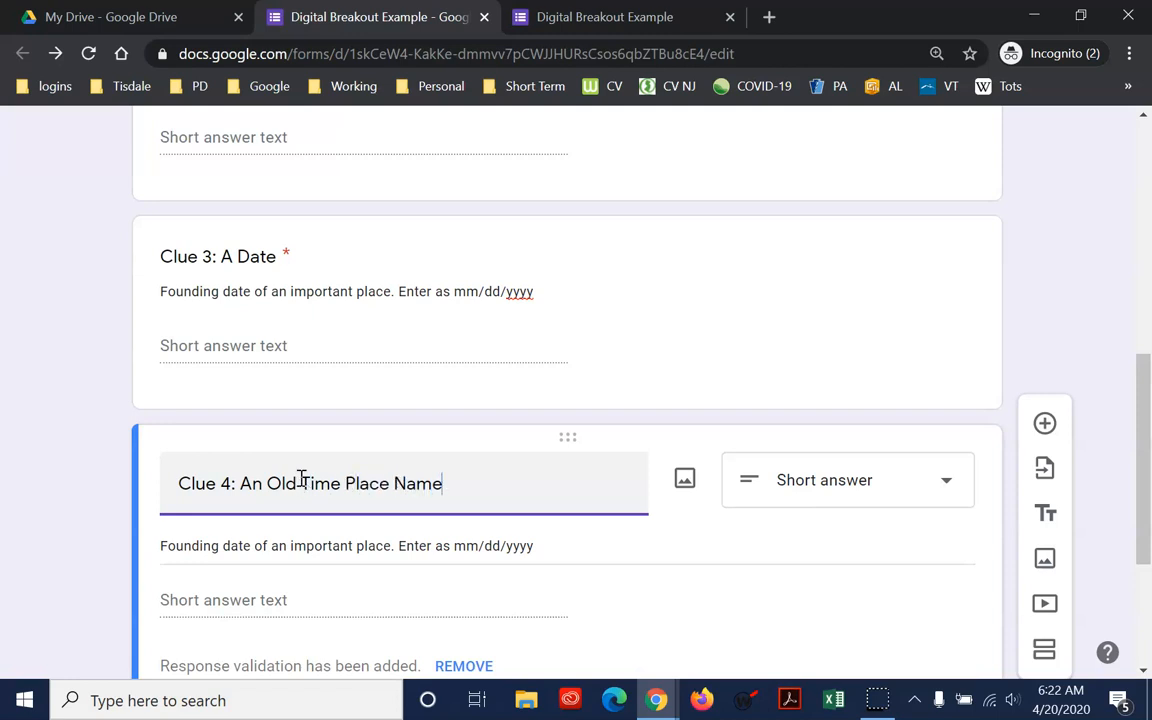
Step: Replace the Clue 4 description with "Original name of an important place."
triple_click(365, 542)
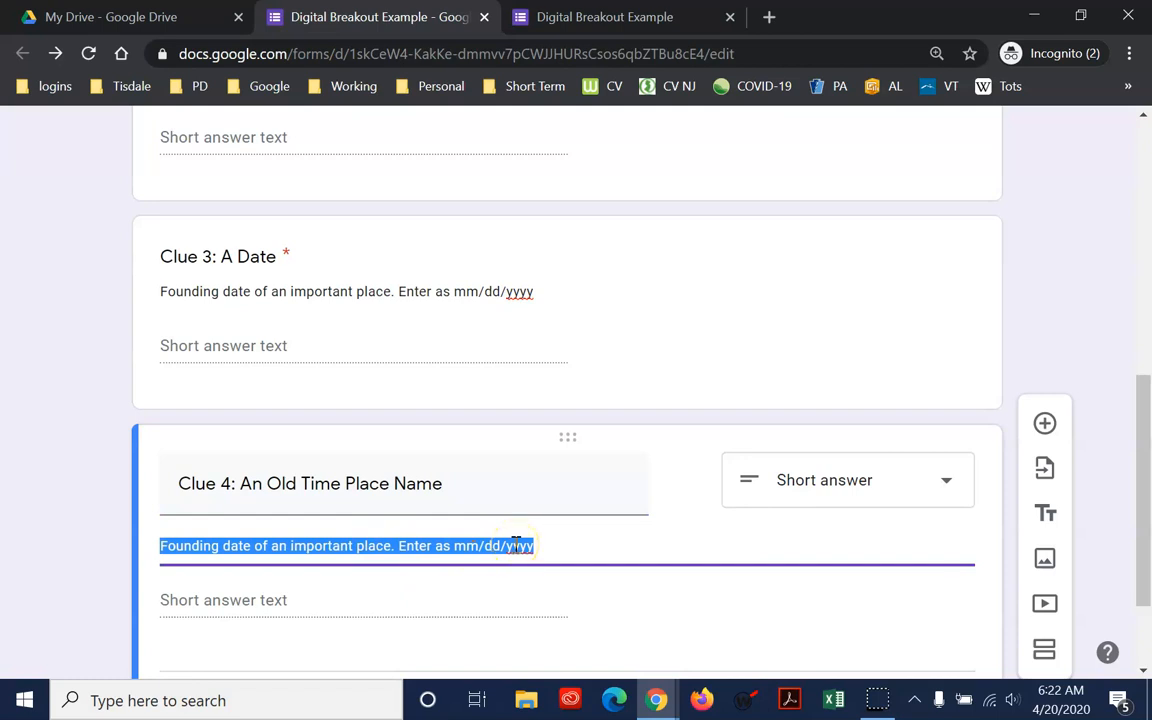
text(orig)
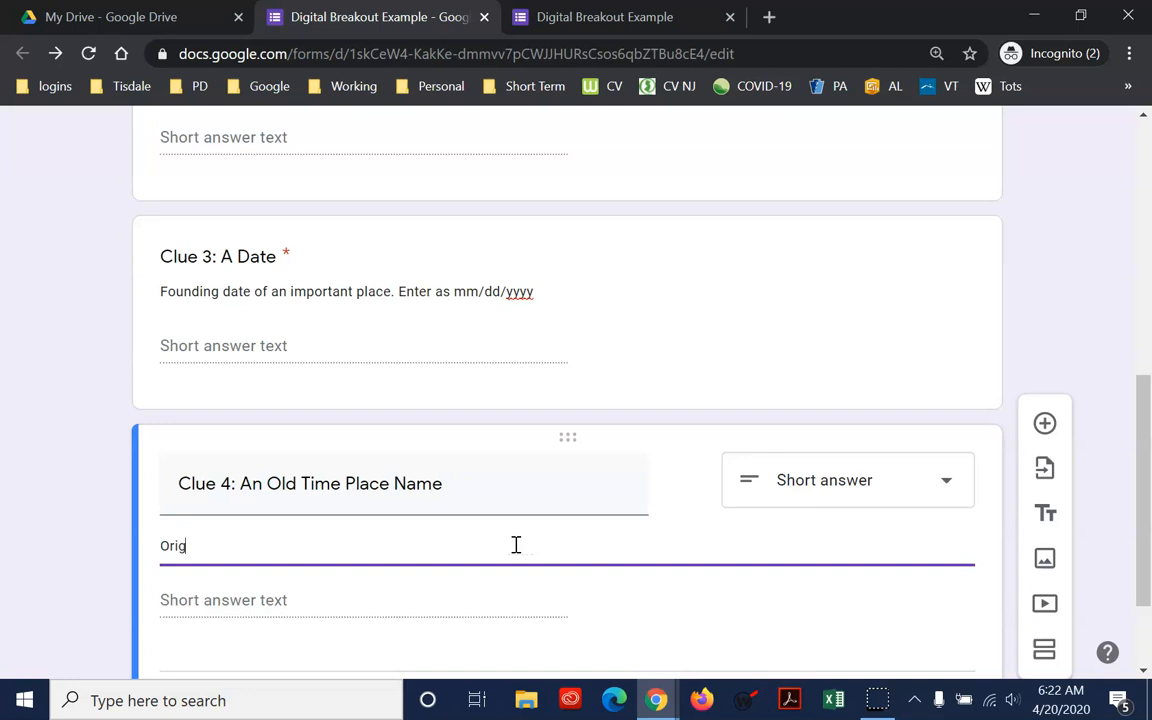
text(inal name of an important place.)
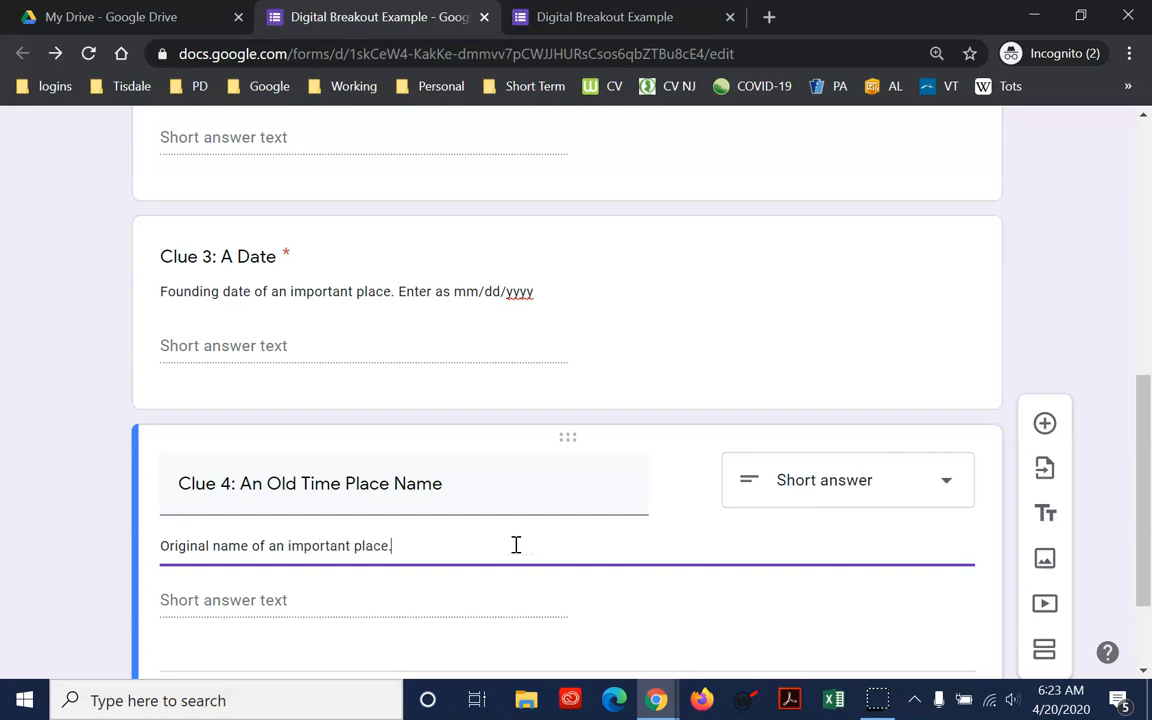
Step: Add response validation to the Clue 4 question, using a regular expression with the Matches condition
scroll(536, 556, down, 2)
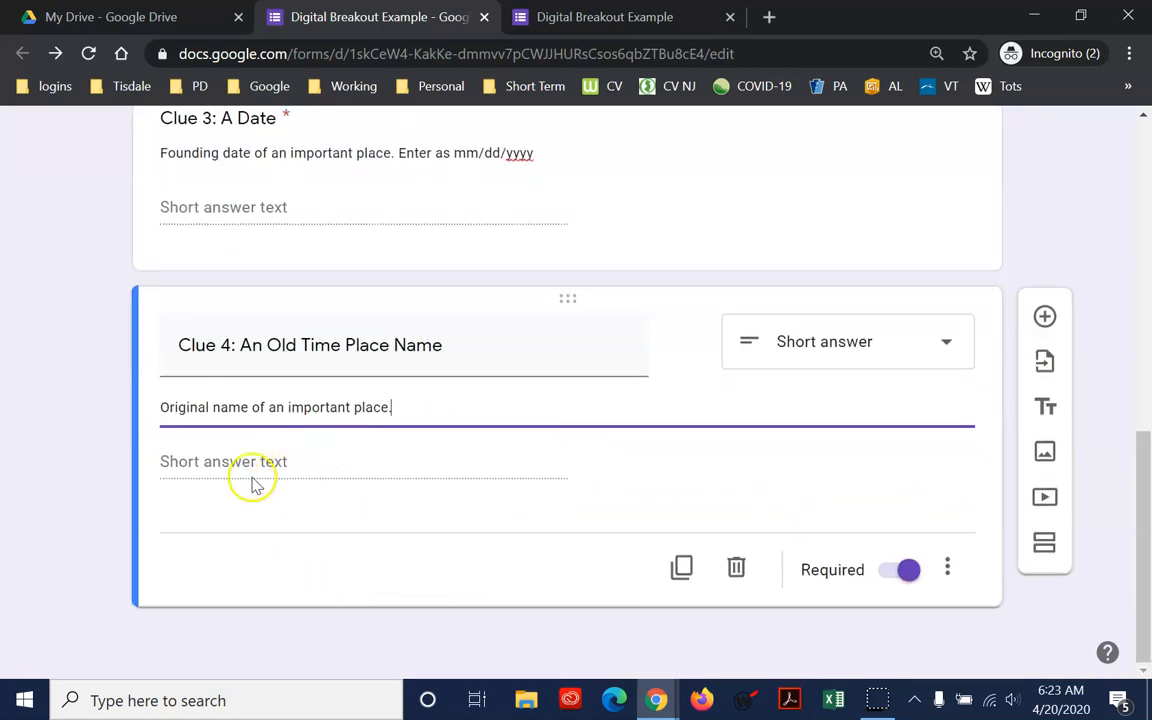
click(947, 569)
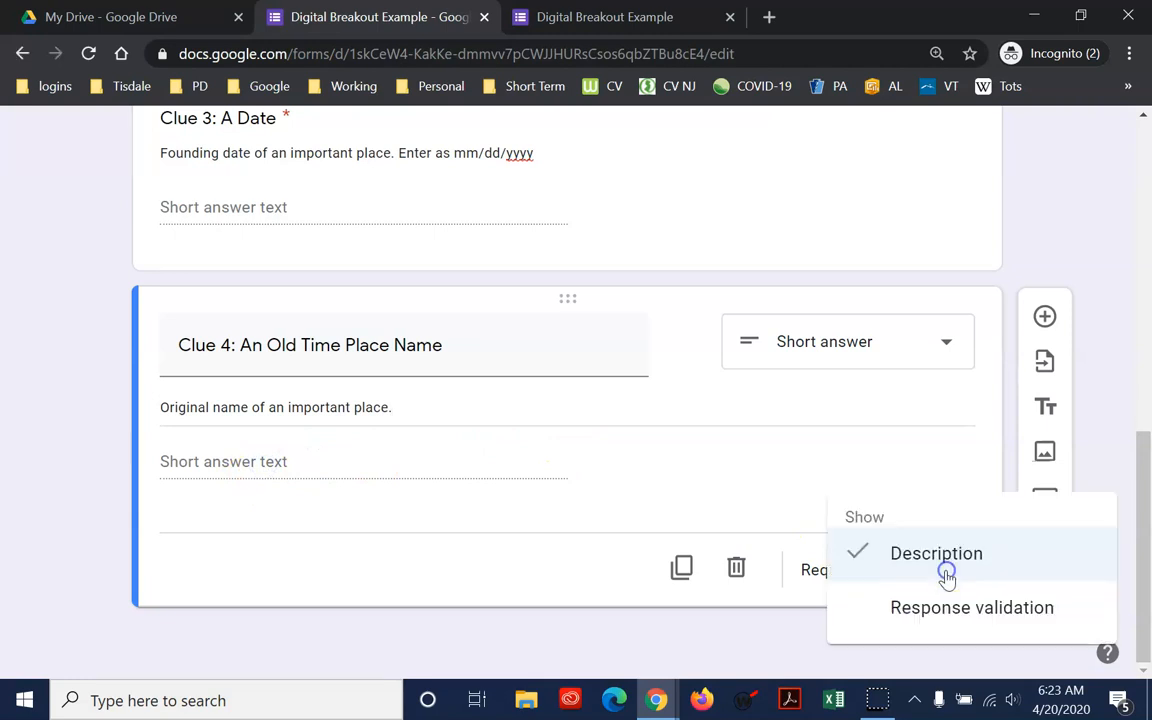
click(933, 607)
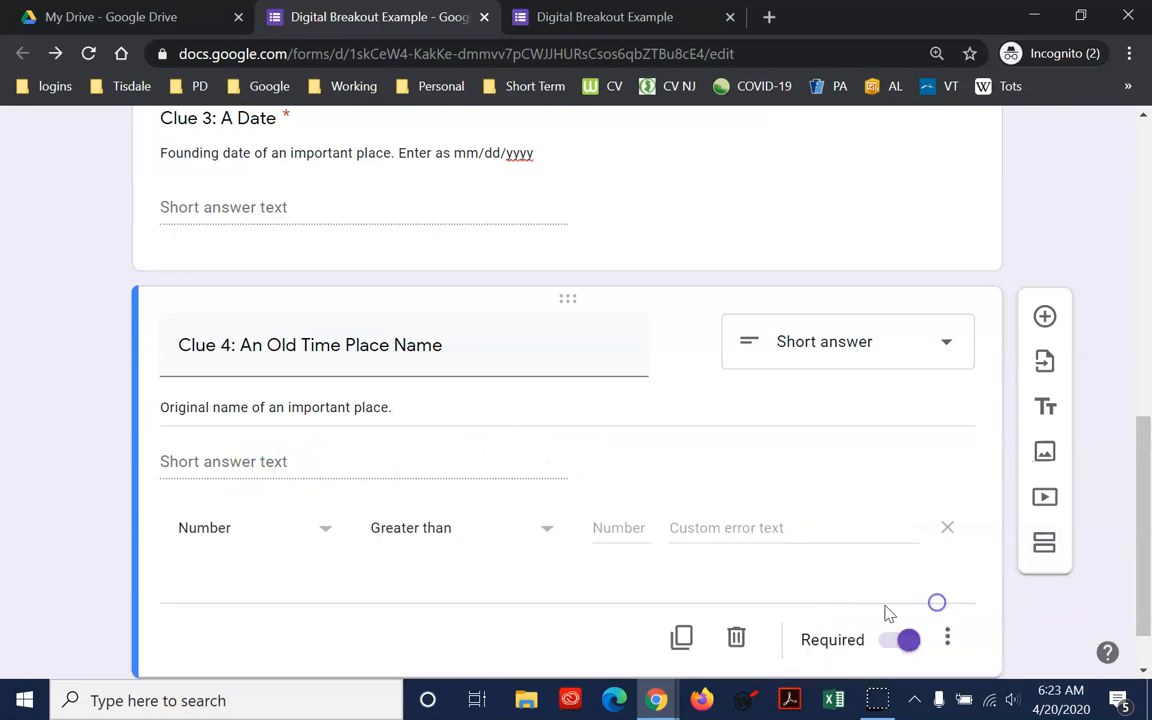
click(323, 537)
click(298, 617)
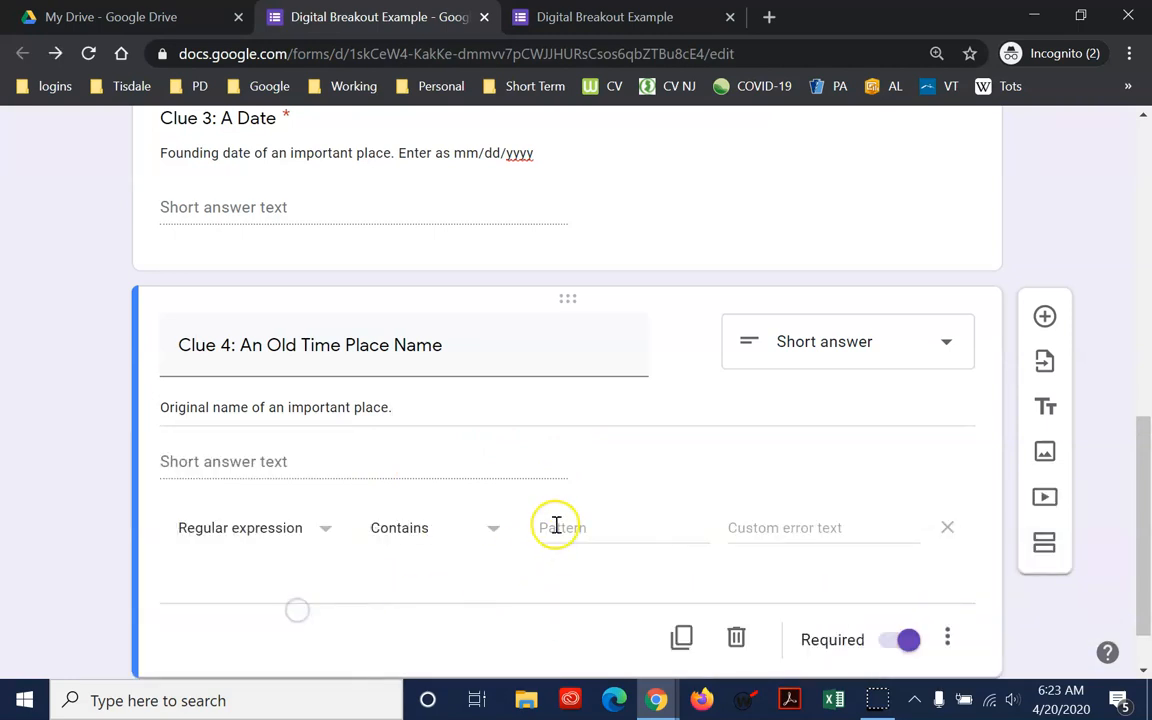
click(494, 540)
click(460, 585)
Step: Set the Clue 4 validation pattern to "Hohokus Township"
click(572, 536)
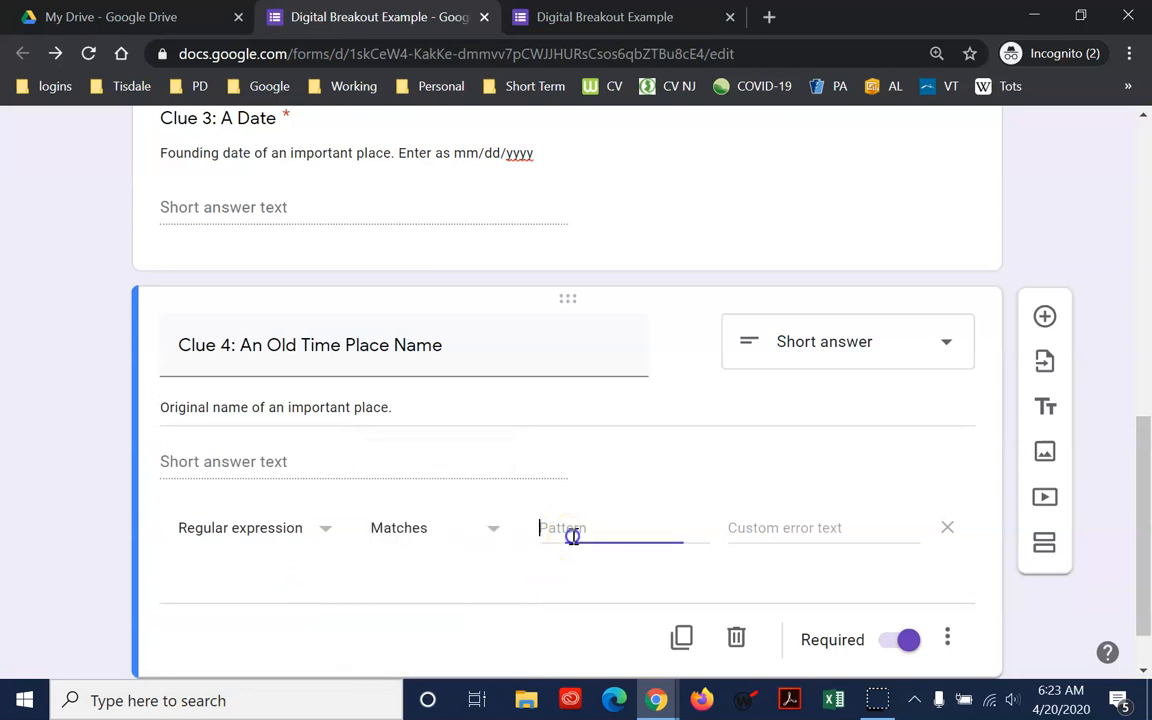
text(Hohokus Townshi)
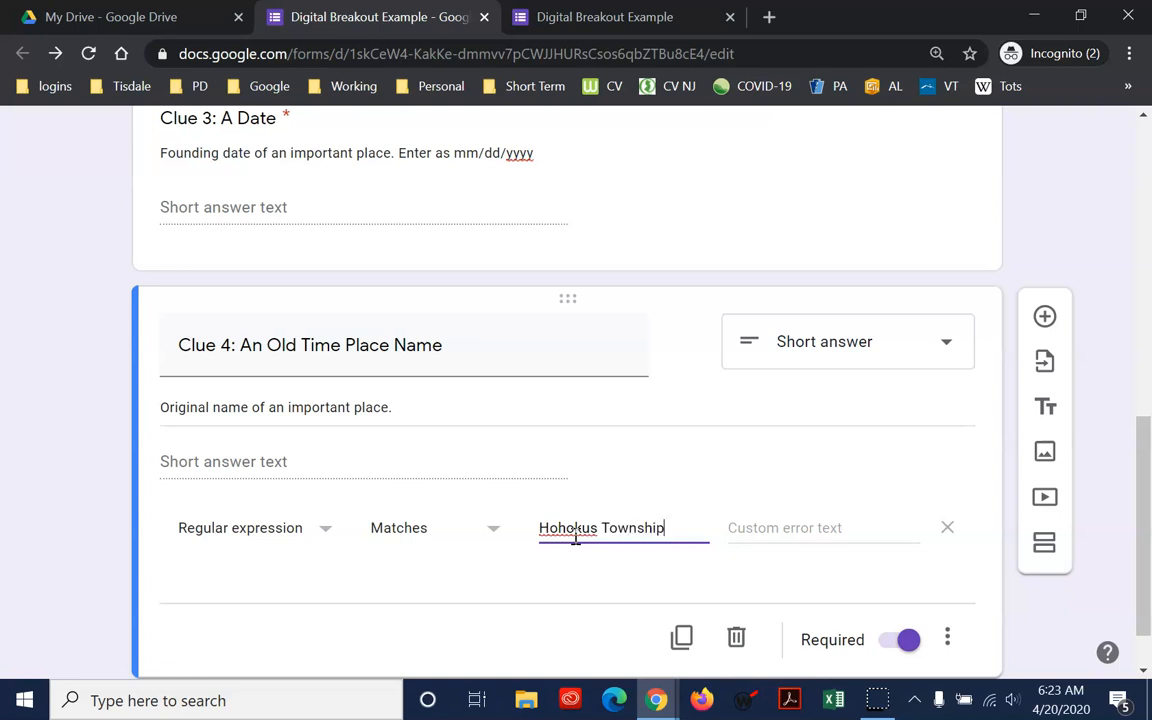
text(p)
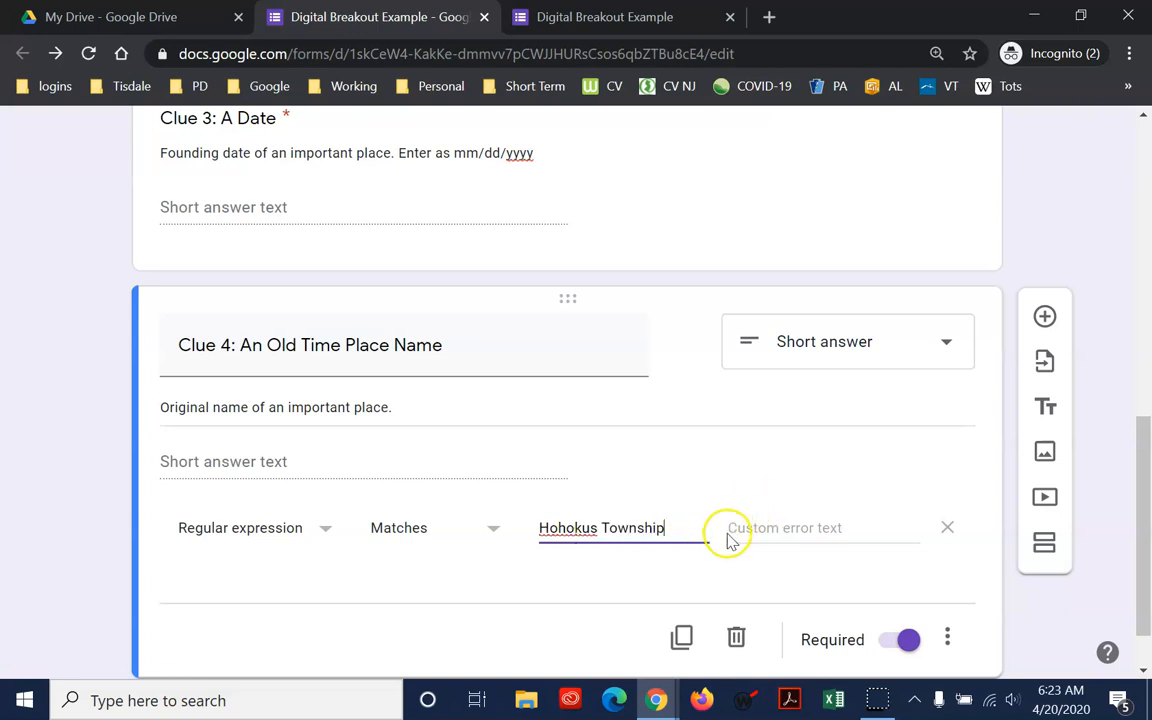
scroll(592, 347, up, 4)
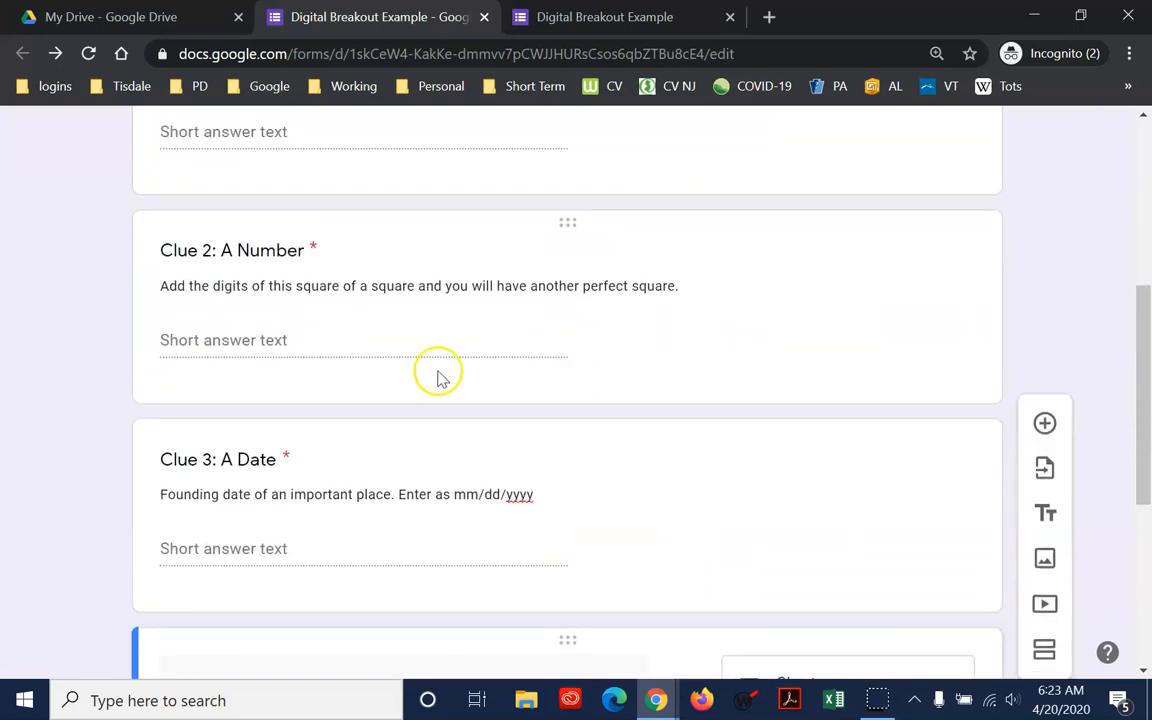
scroll(734, 578, down, 3)
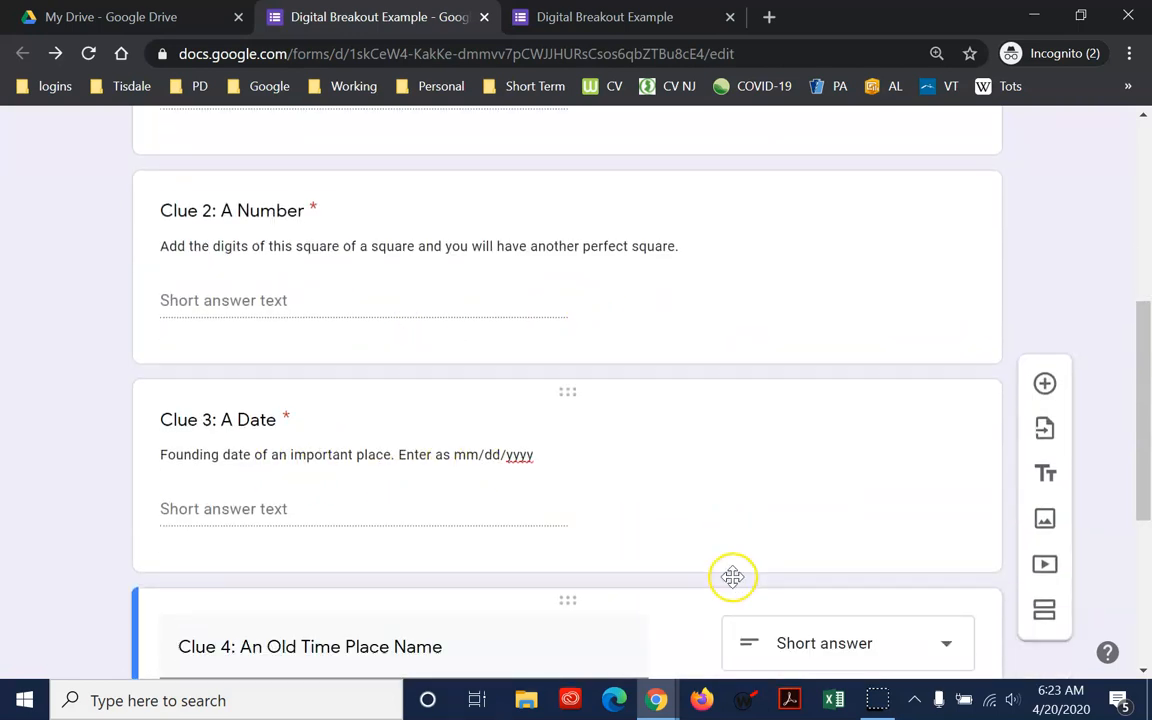
scroll(820, 621, down, 1)
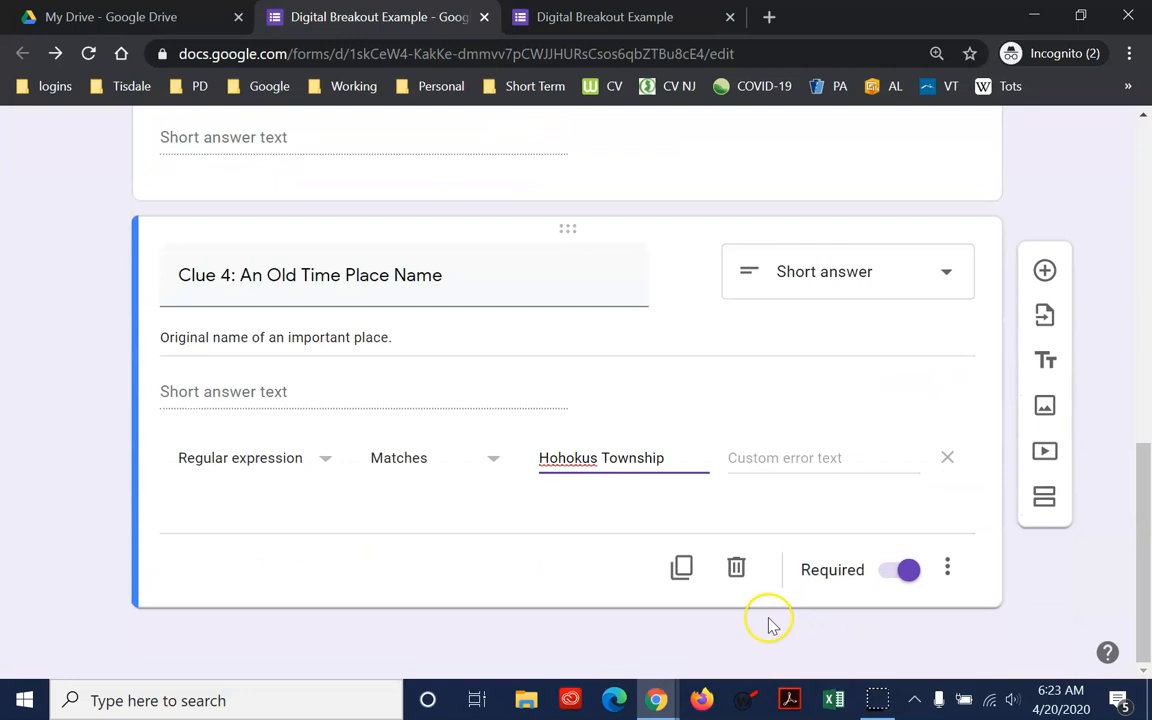
Step: Search the web for "mahwah history" in a new browser tab
click(775, 457)
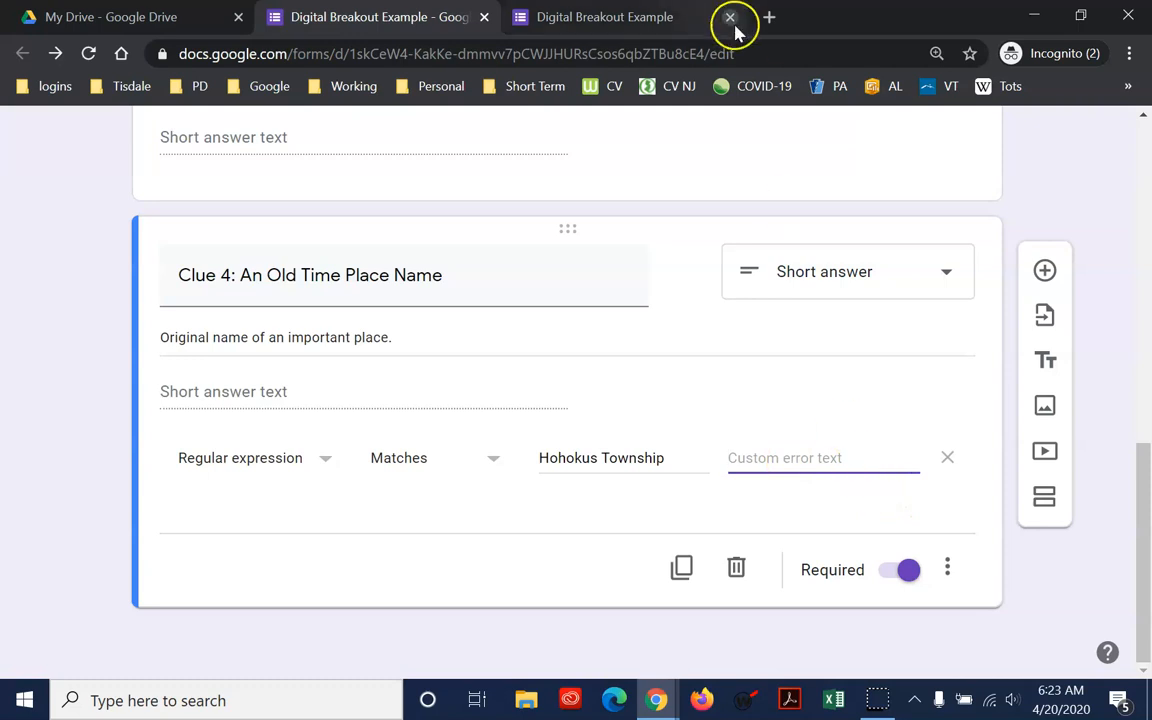
click(768, 19)
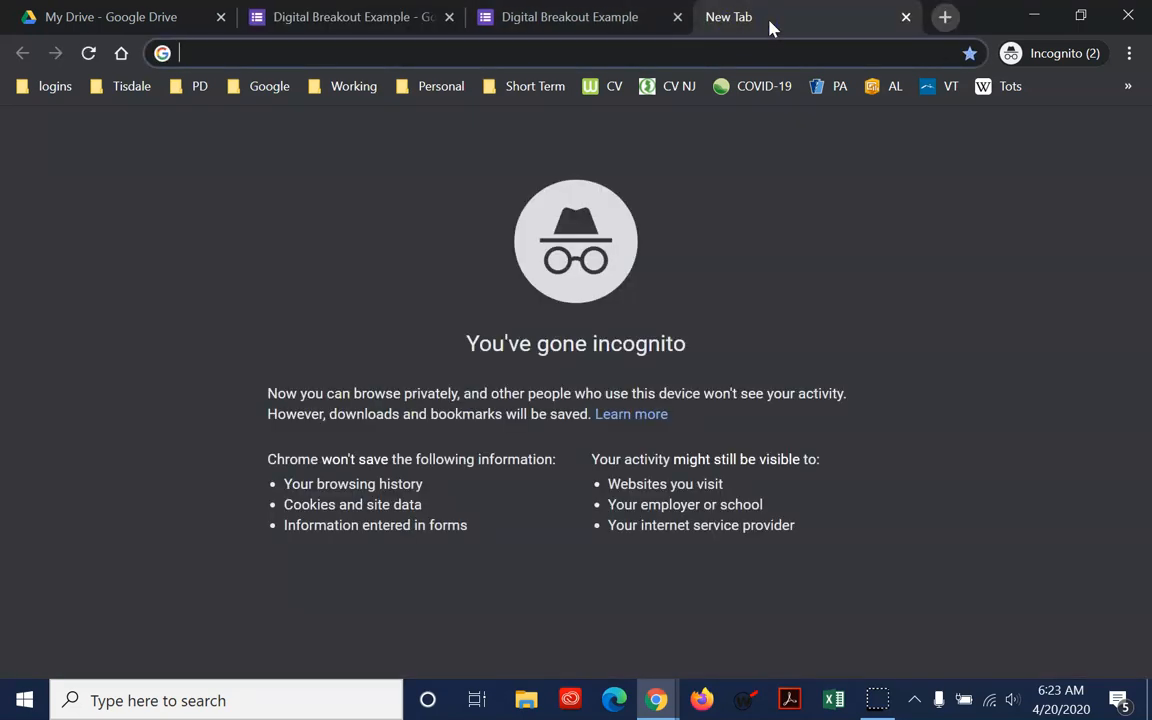
text(mahw)
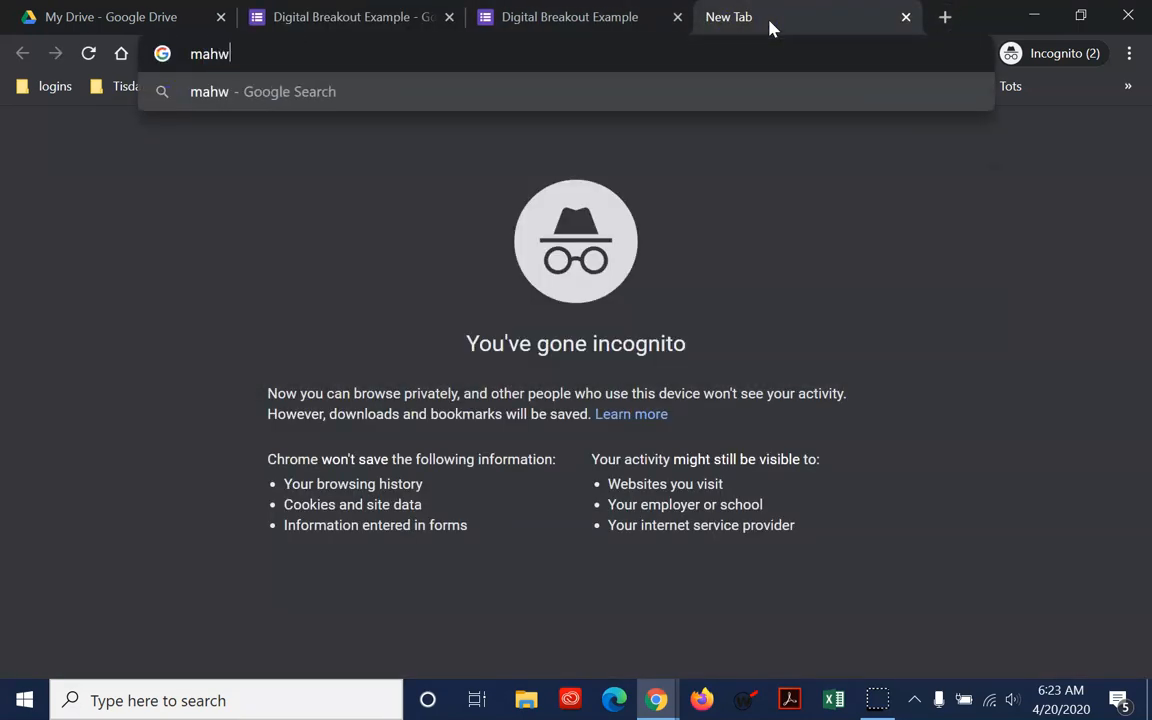
text(ah history)
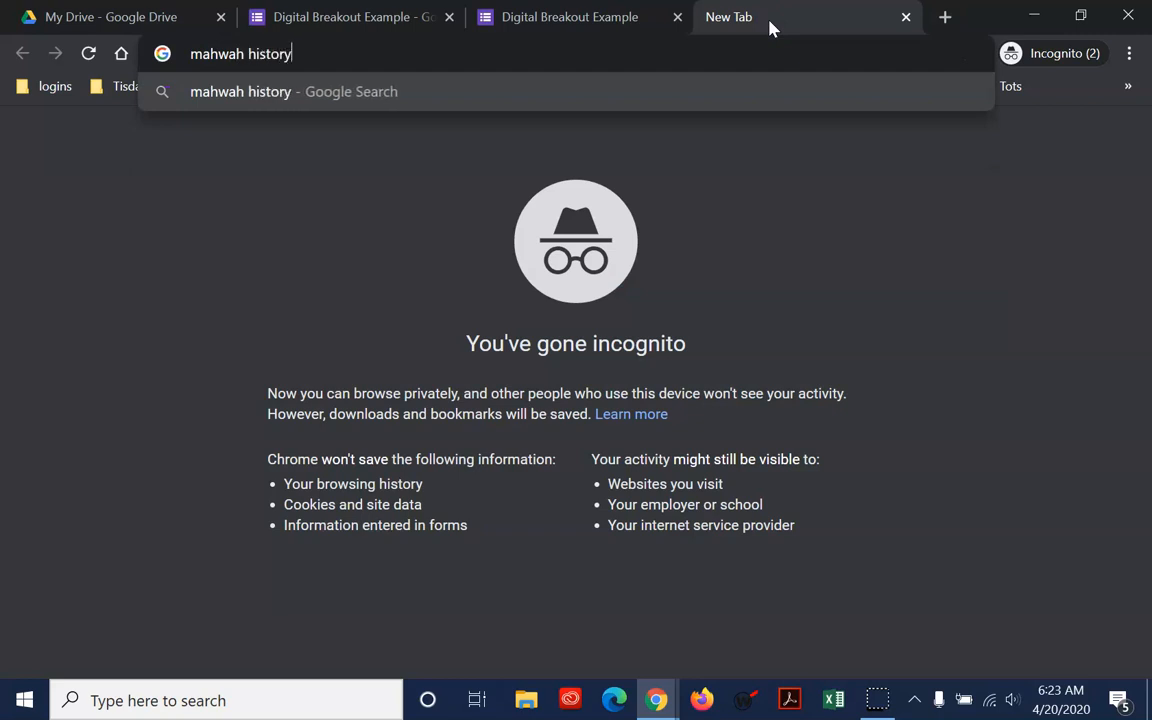
key(Return)
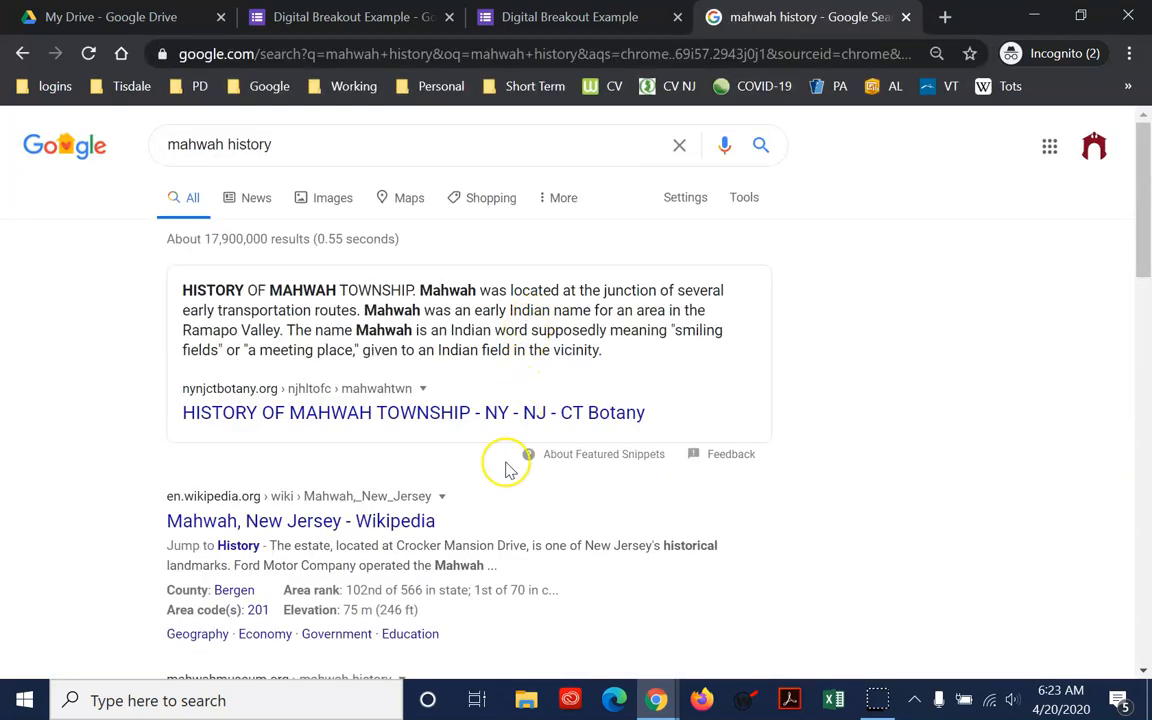
Step: Open the Wikipedia article on Mahwah, New Jersey, look through its history, and copy the article's web address
scroll(478, 485, down, 1)
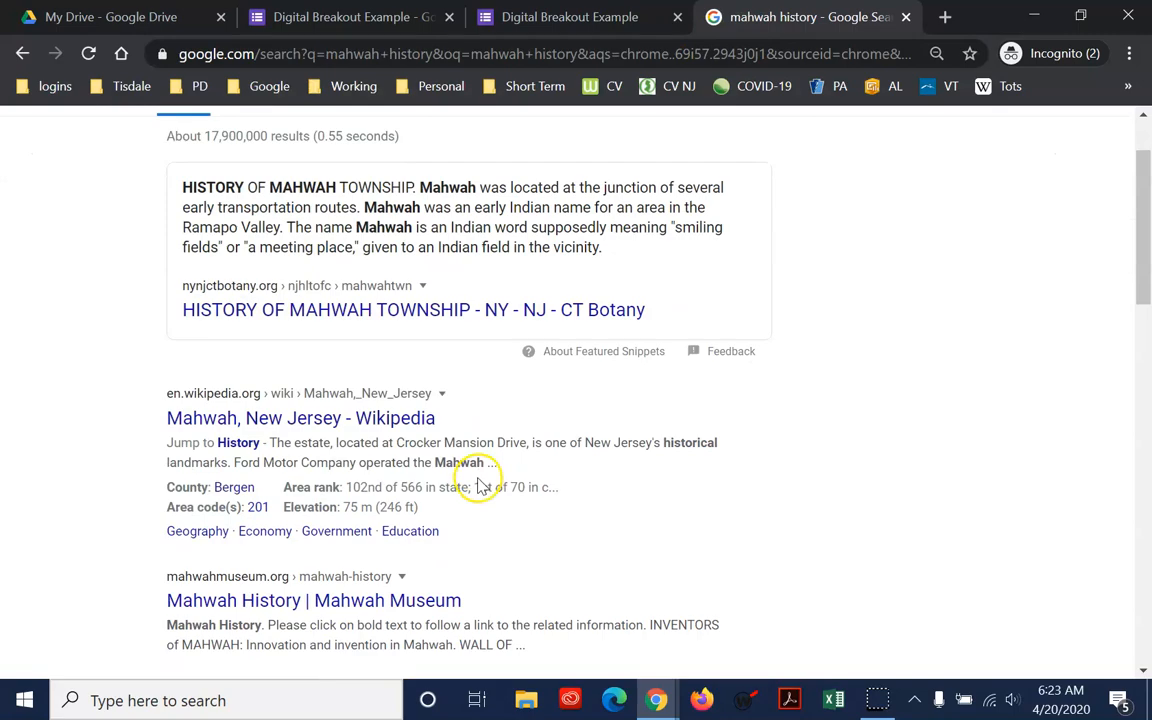
click(375, 413)
scroll(409, 425, down, 13)
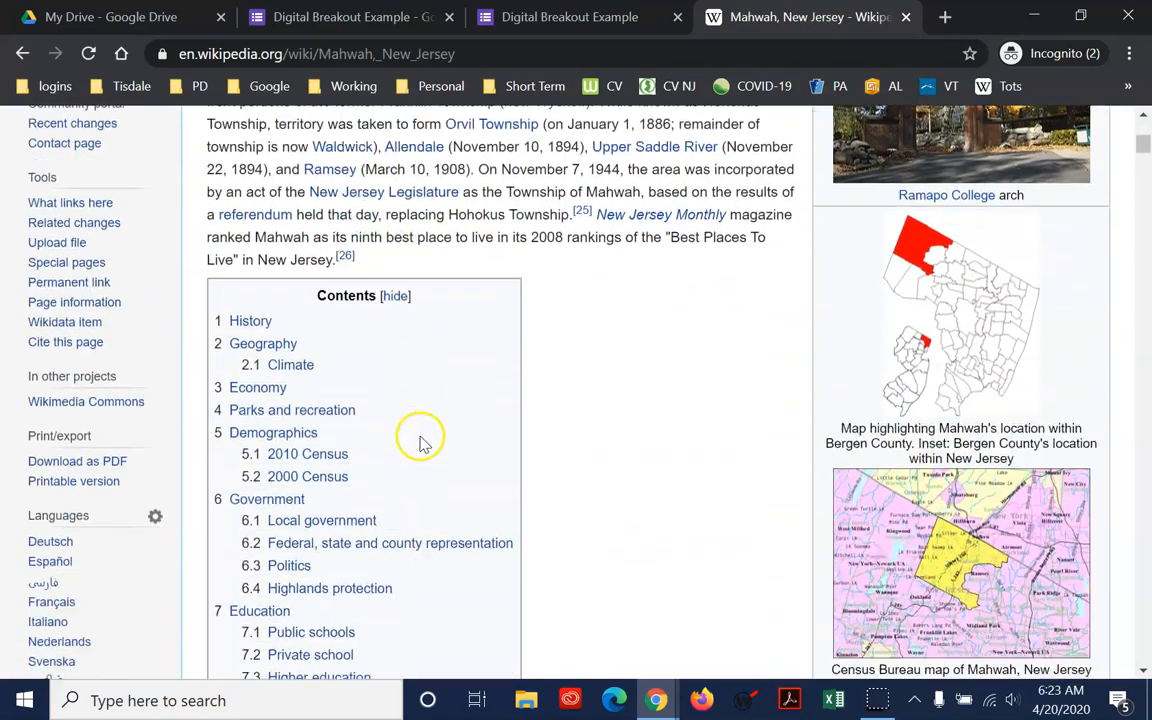
scroll(437, 432, down, 10)
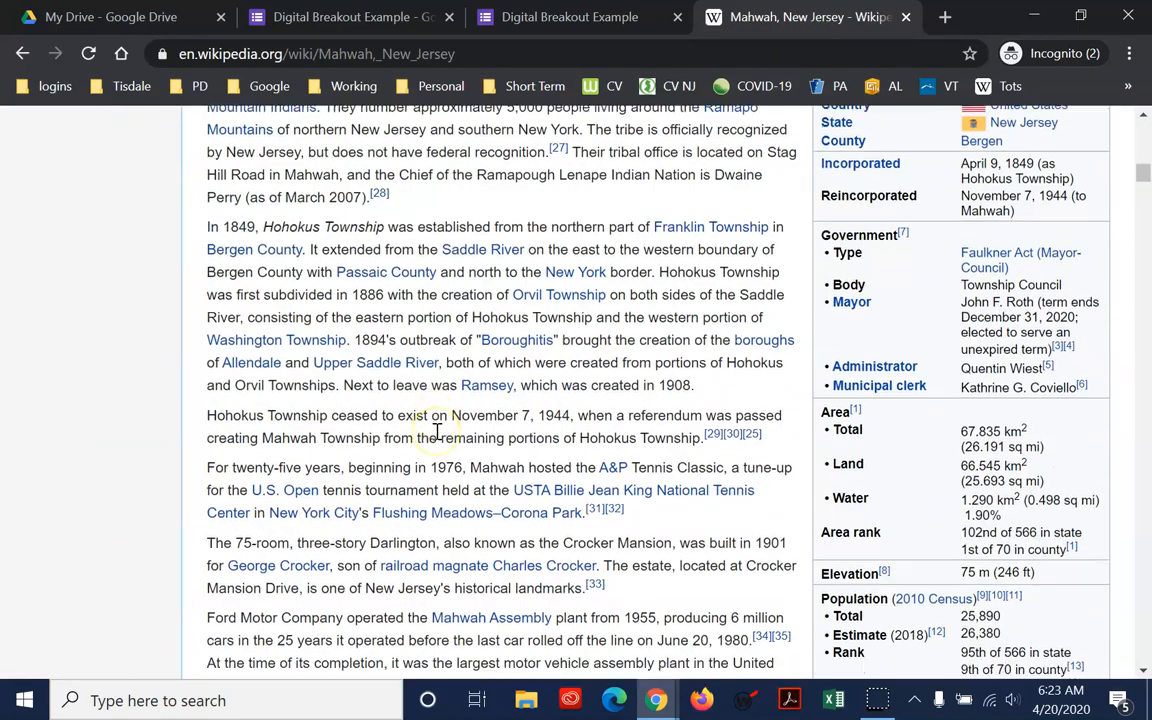
scroll(433, 441, down, 3)
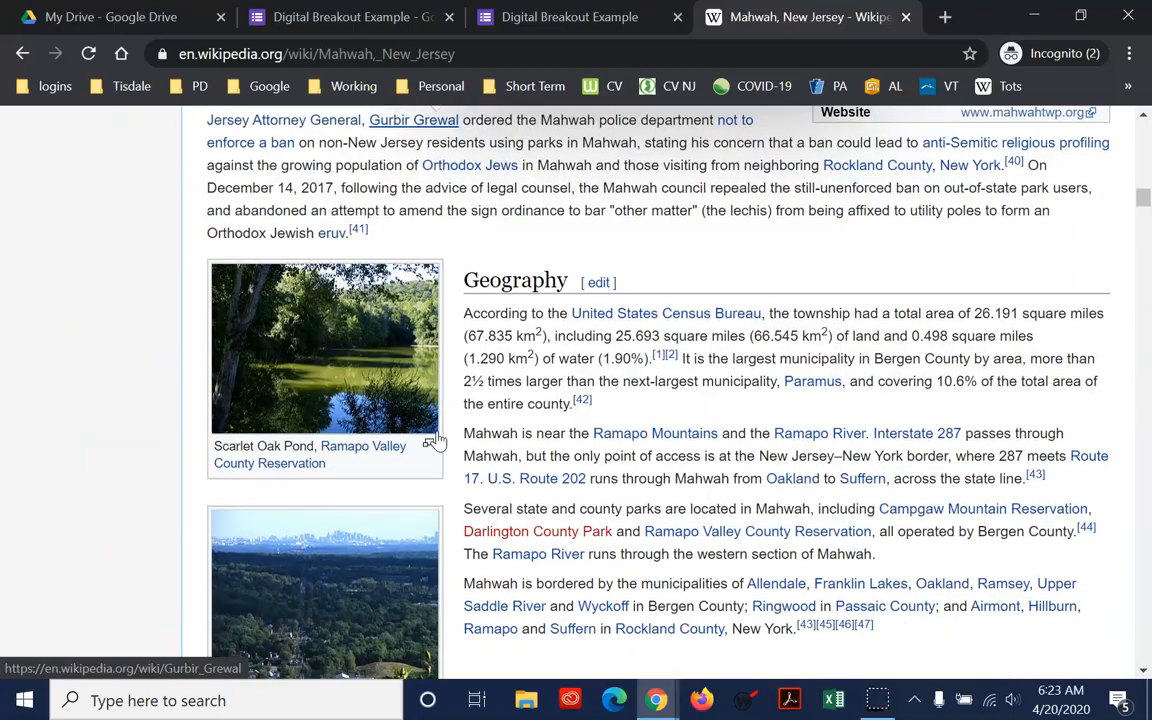
scroll(445, 432, up, 11)
scroll(447, 425, up, 10)
click(327, 57)
key(ctrl+c)
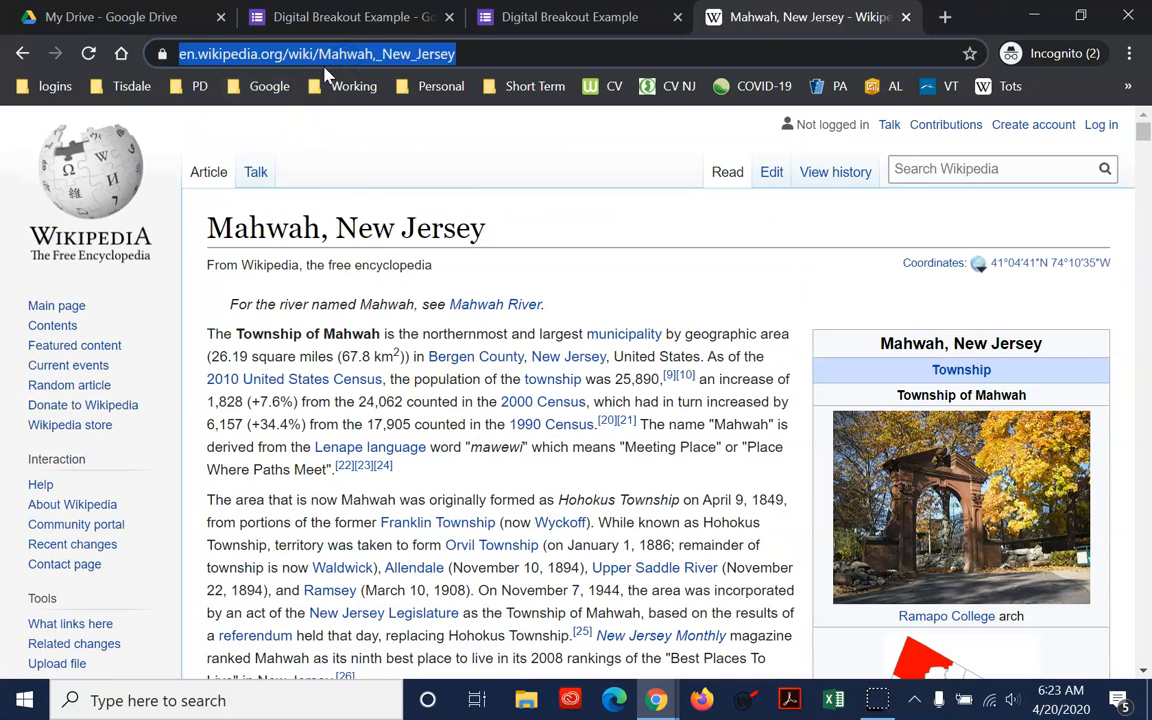
Step: Return to the form editor and paste the copied Wikipedia address as the custom error text of the Clue 4 validation
click(521, 24)
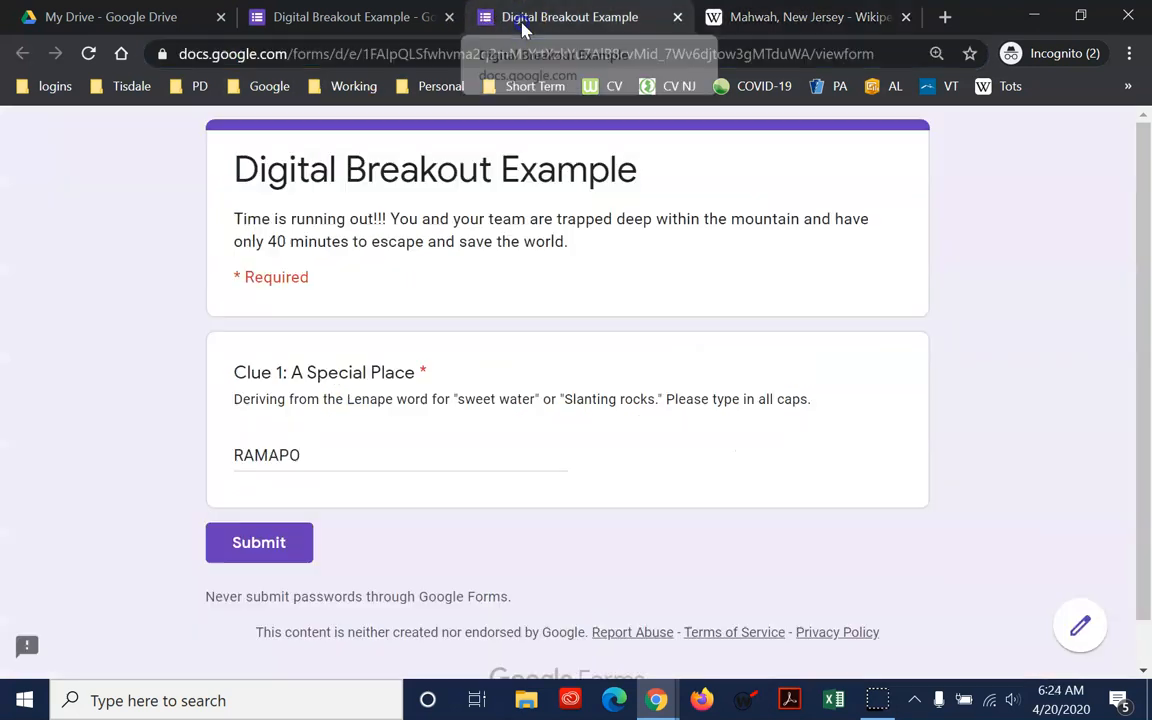
click(380, 25)
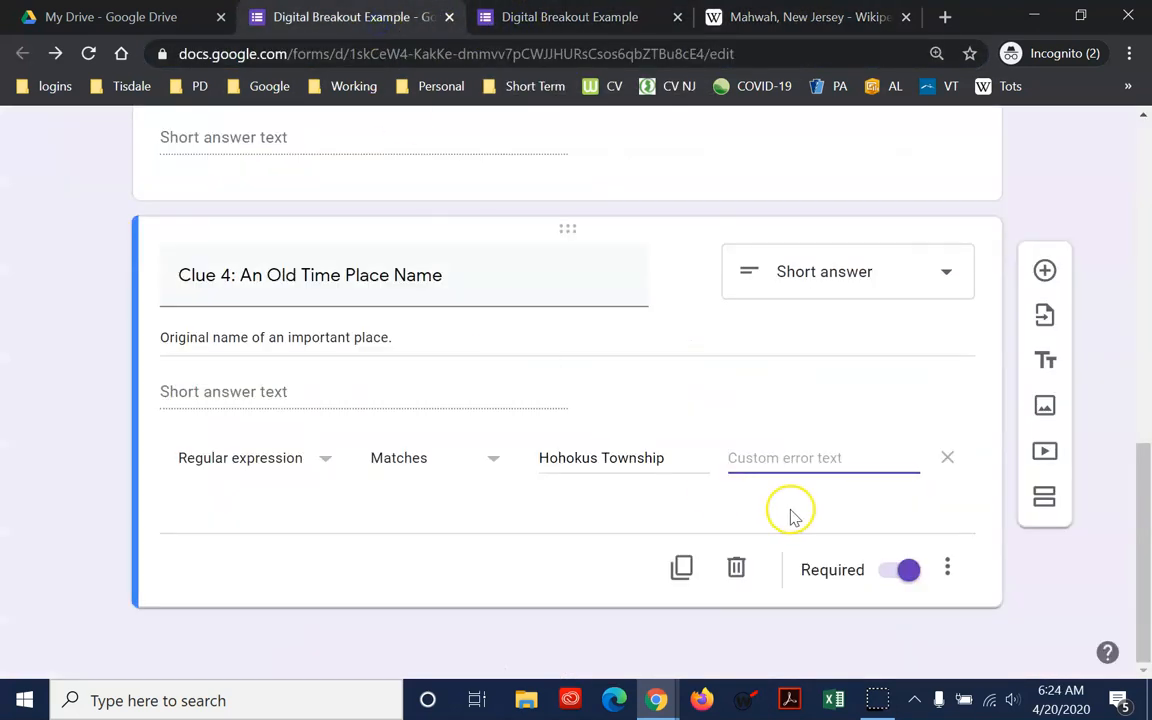
right_click(746, 456)
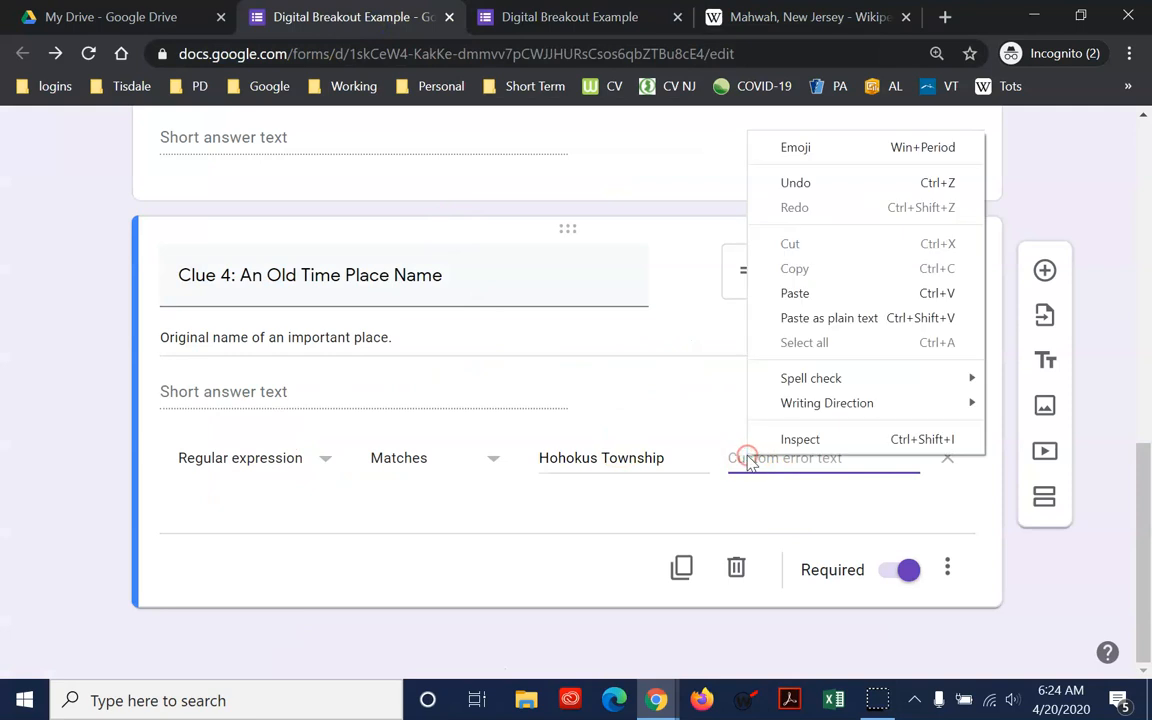
click(851, 318)
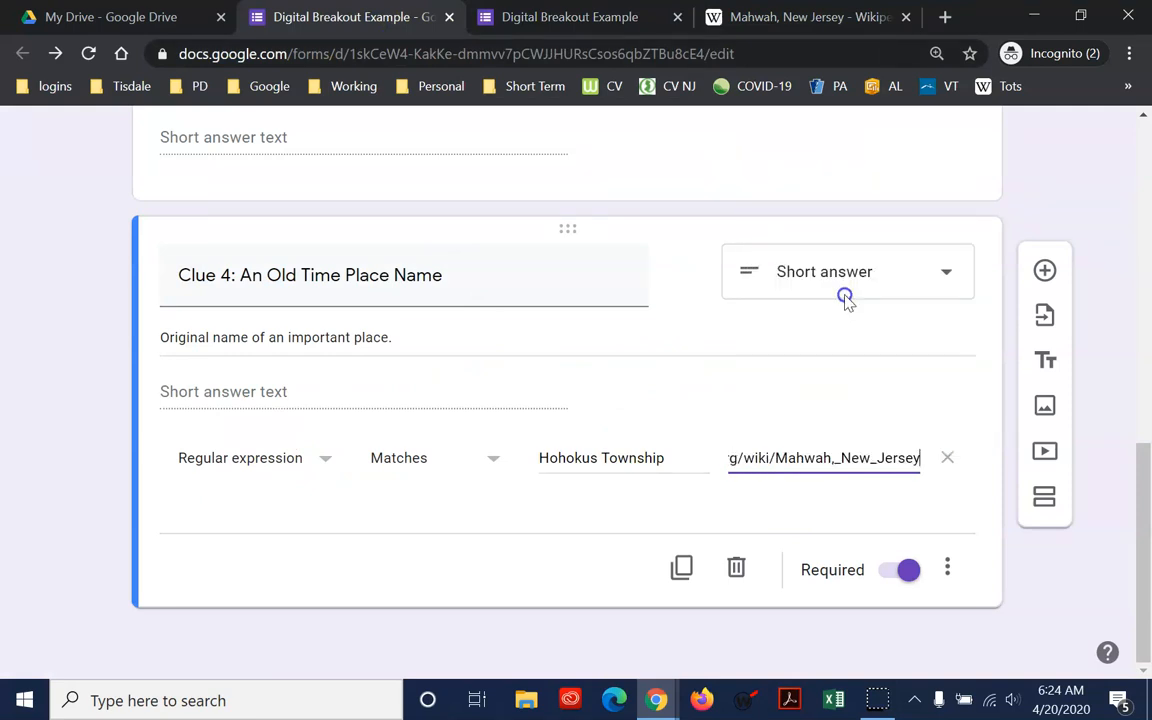
click(915, 456)
key(Left)
key(Left)
key(Left)
key(Left)
key(Left)
key(Left)
key(Left)
key(Left)
key(Left)
key(Left)
key(Left)
key(Left)
key(Left)
key(Left)
key(Left)
key(Left)
key(Left)
key(Left)
key(Left)
key(Left)
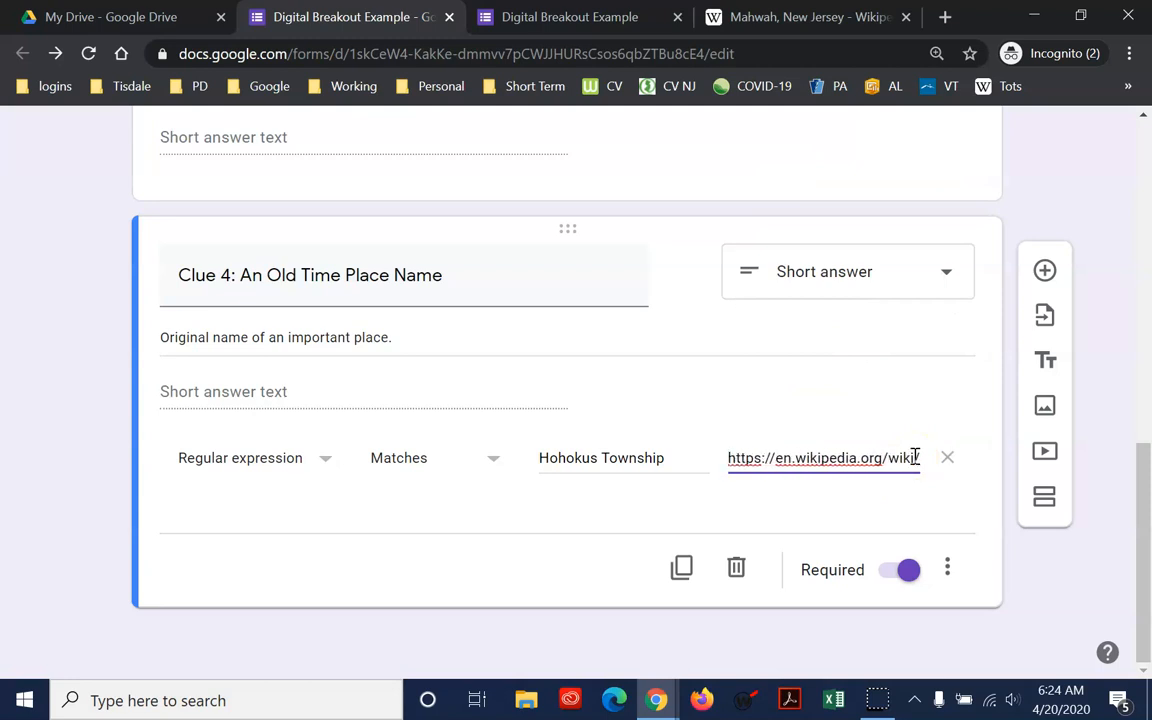
click(753, 643)
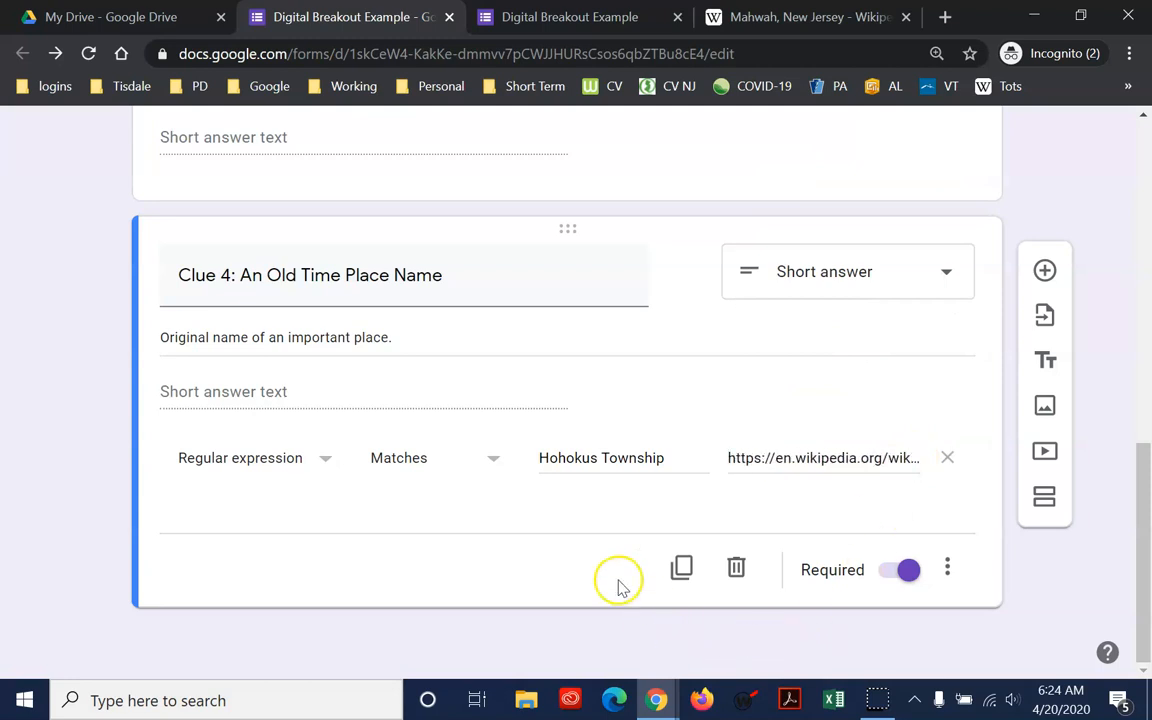
Step: Switch to the form's preview and reload it to load all four clue questions
scroll(620, 570, up, 15)
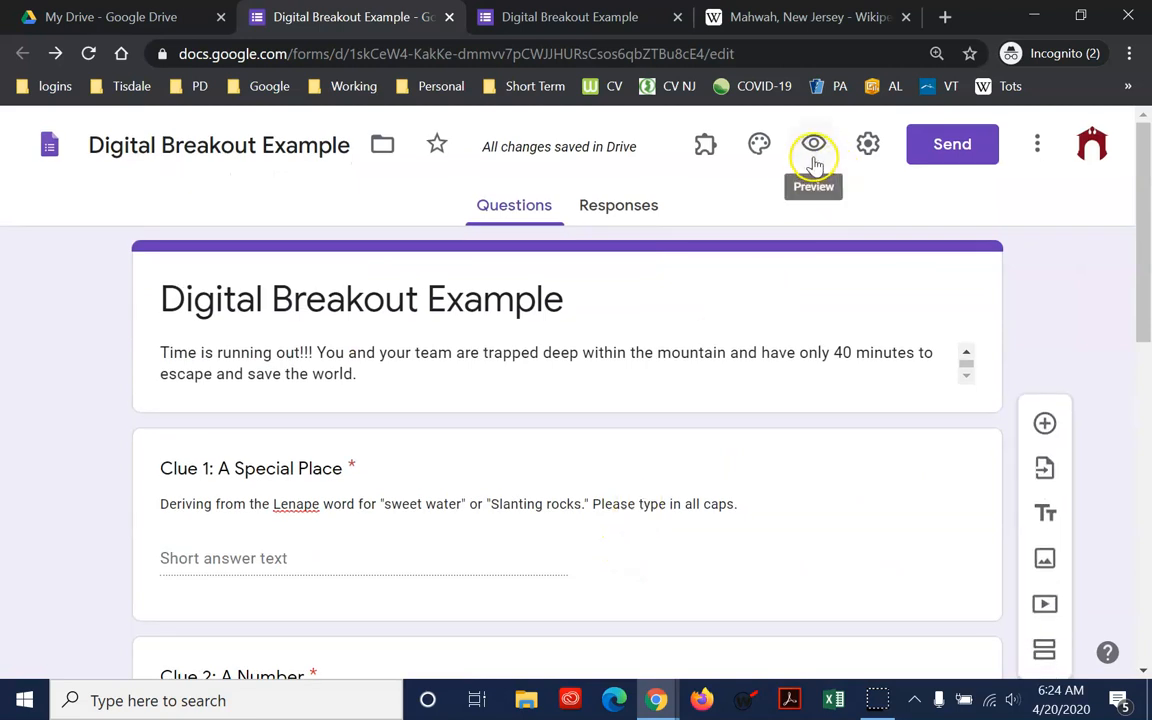
click(600, 16)
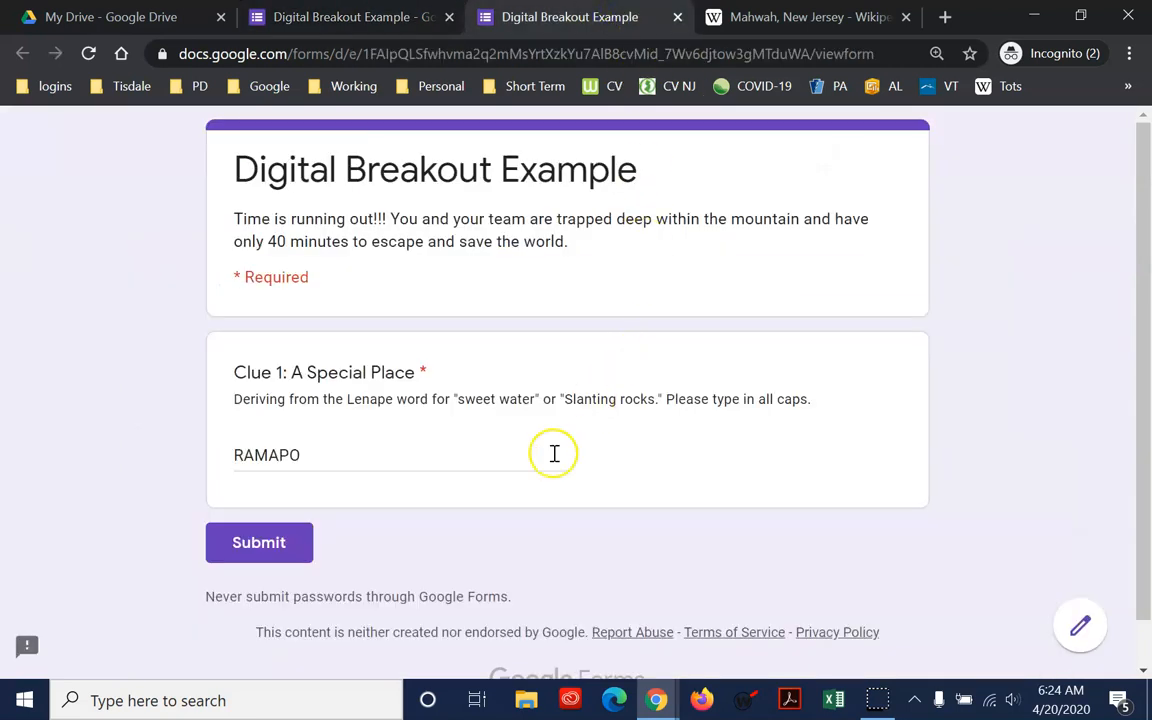
click(88, 53)
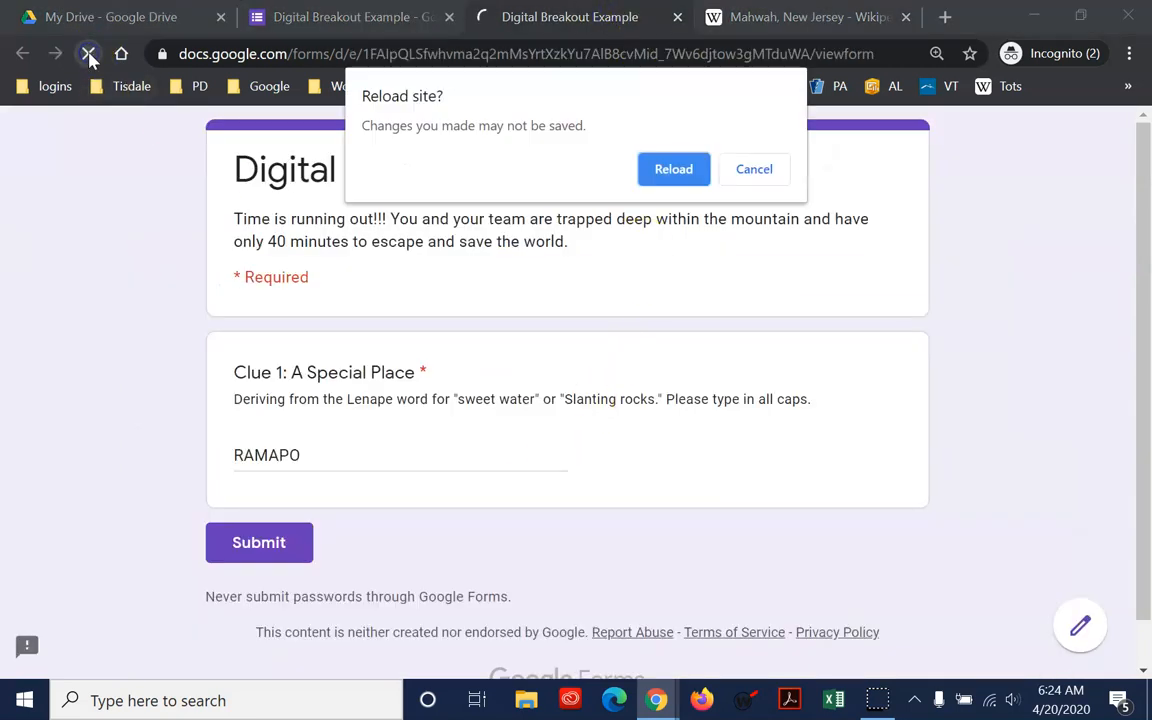
click(652, 166)
scroll(705, 432, down, 6)
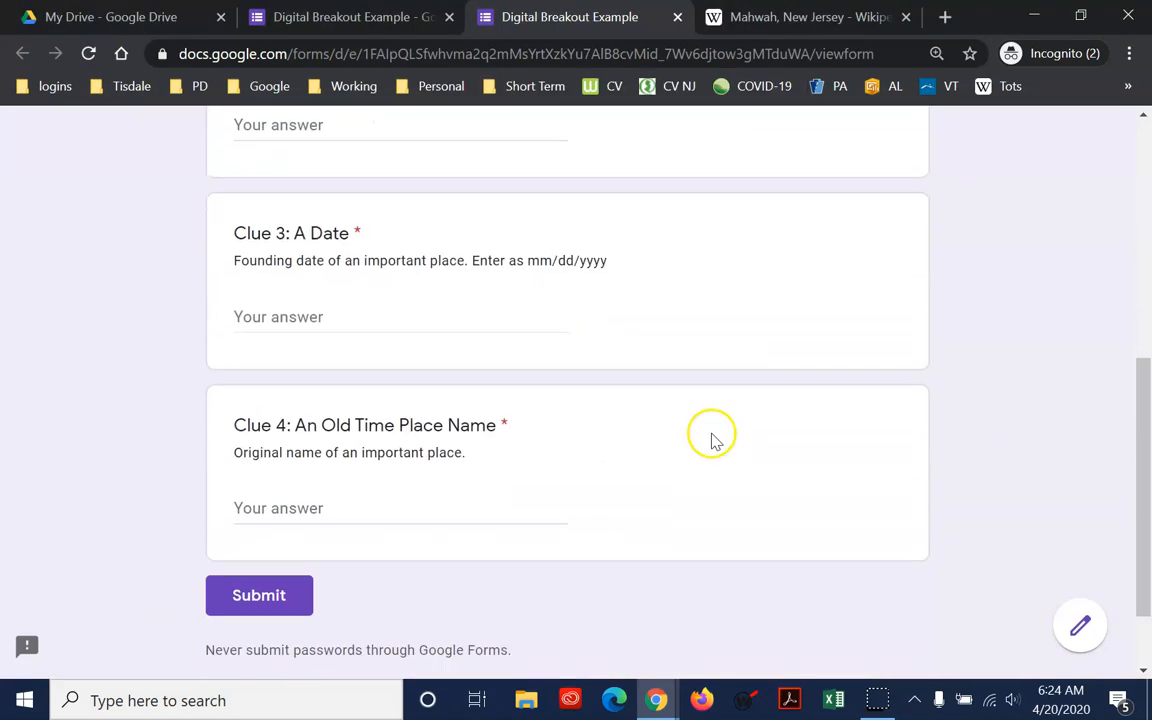
Step: Test Clue 4 in the preview with the wrong answer "fxsfg" and copy the web address from its error message
click(420, 410)
text(fxsfg)
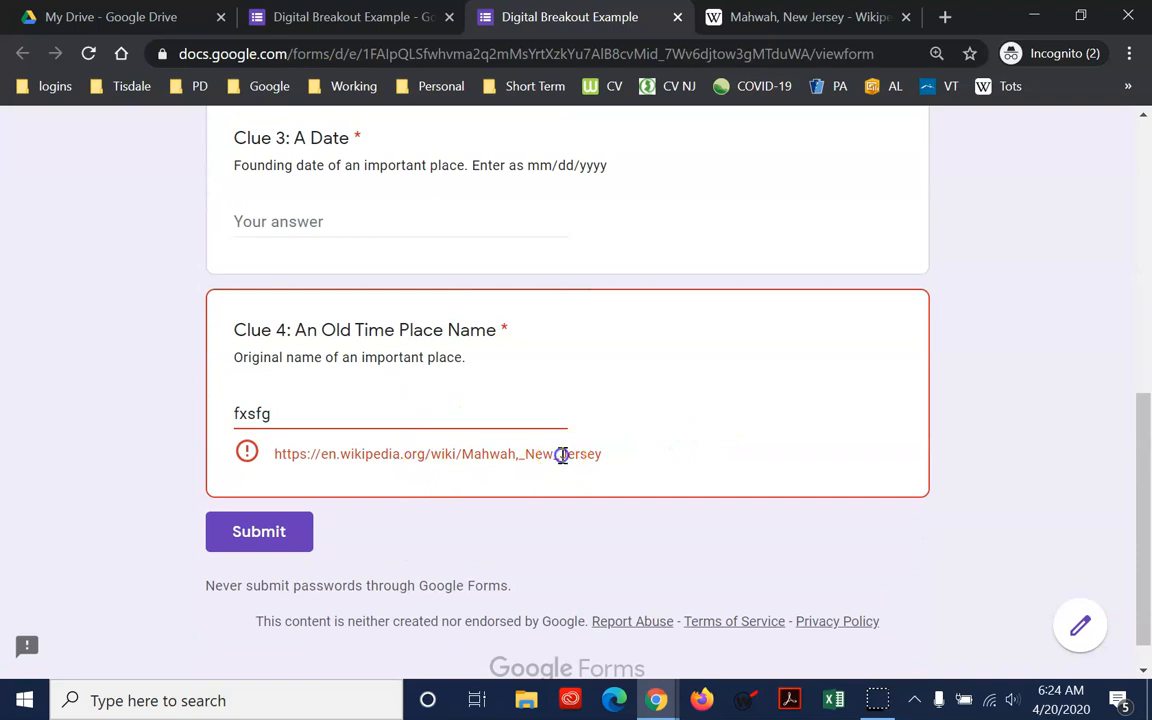
double_click(562, 455)
click(566, 453)
drag(612, 453, 270, 466)
key(ctrl+c)
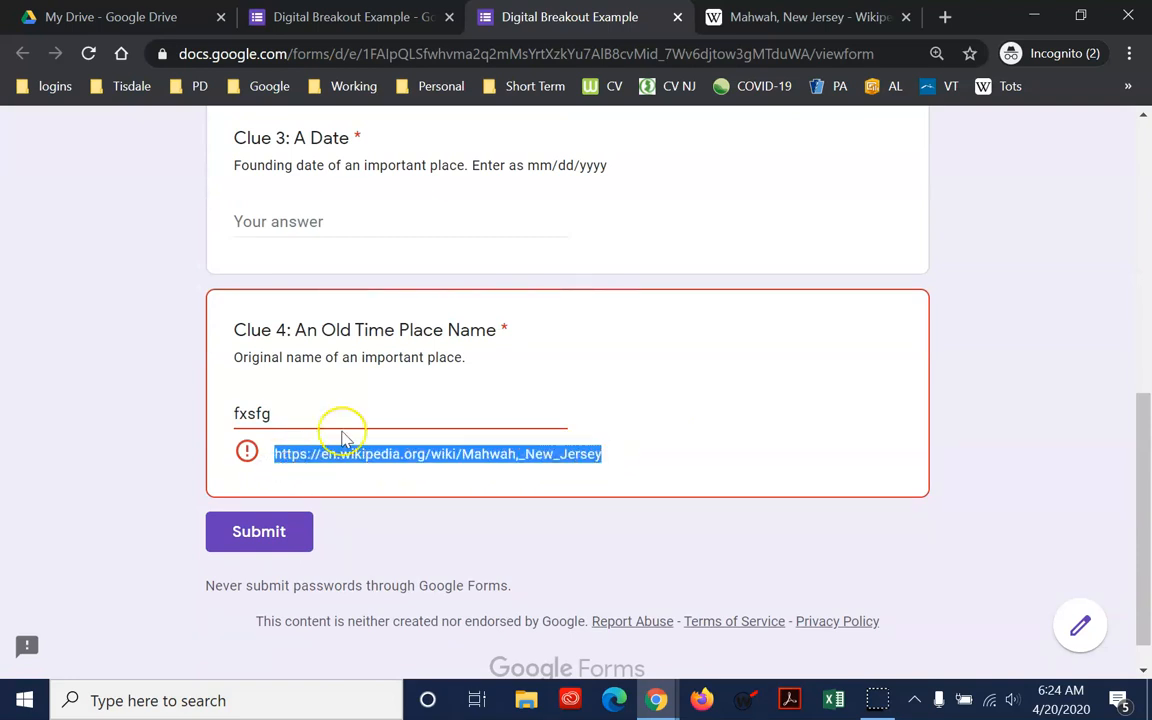
Step: Close the Mahwah article, load the copied hint address in a new tab to check the link, and close that tab
click(905, 18)
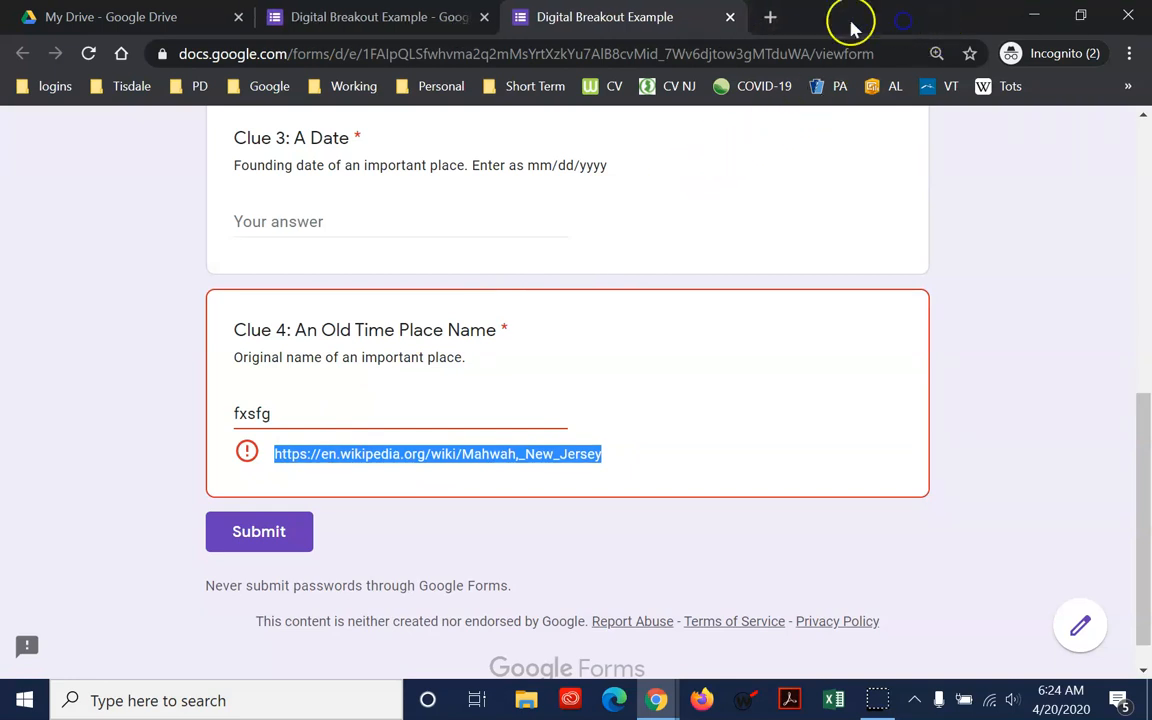
click(766, 18)
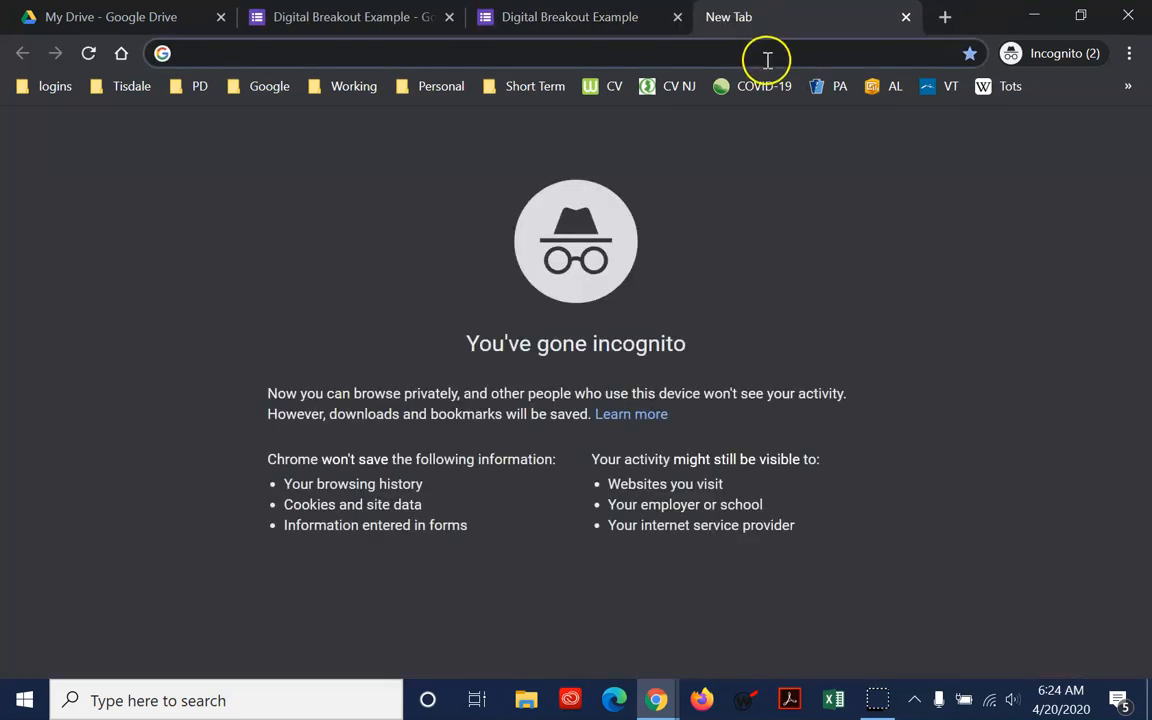
key(ctrl+v)
key(Return)
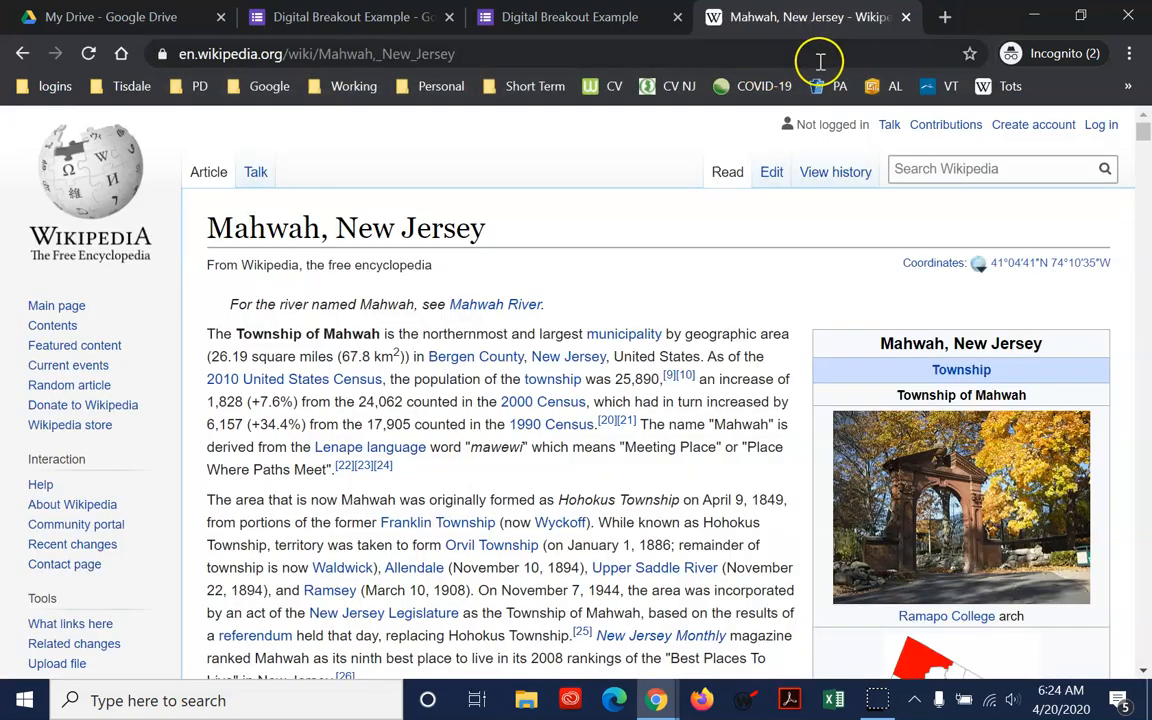
click(905, 18)
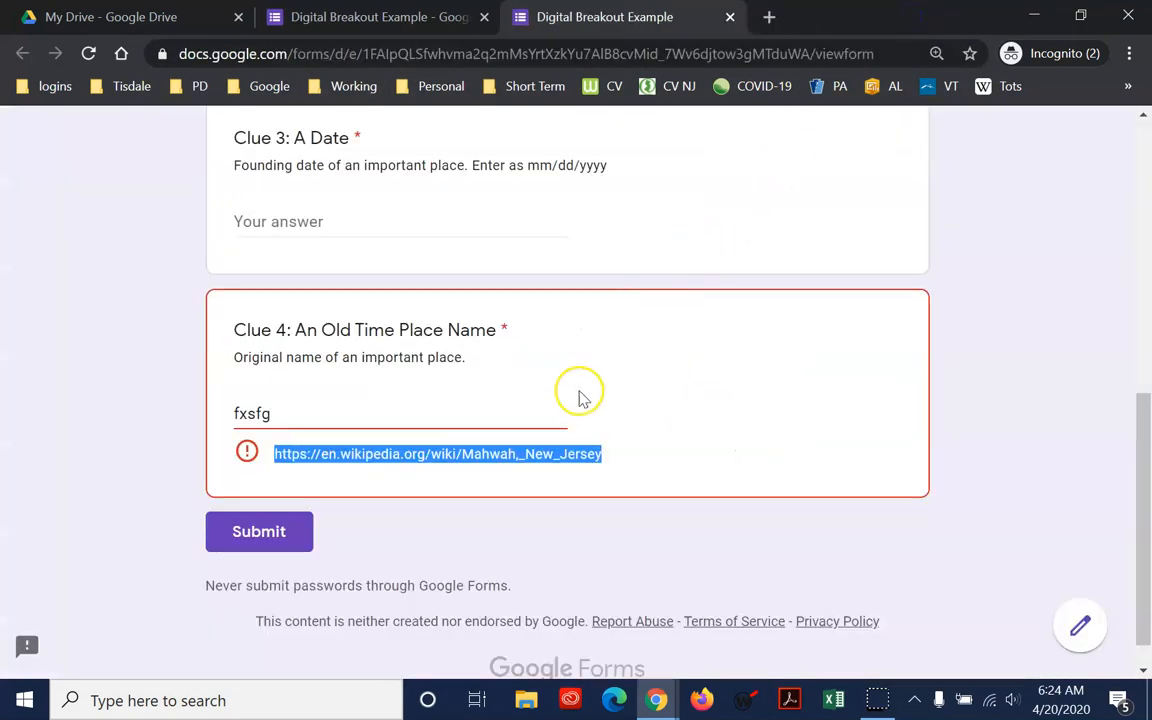
Step: Clear the wrong test answer from Clue 4 and close the form preview, discarding the entries
click(319, 410)
drag(319, 410, 203, 420)
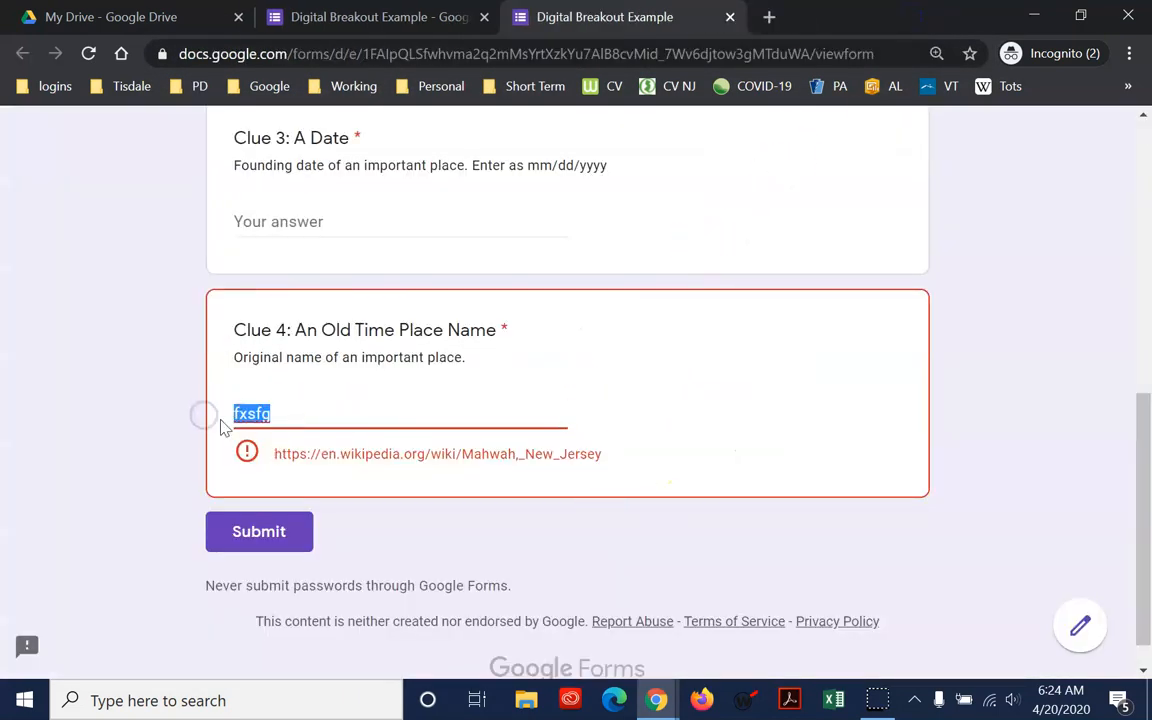
key(BackSpace)
click(734, 18)
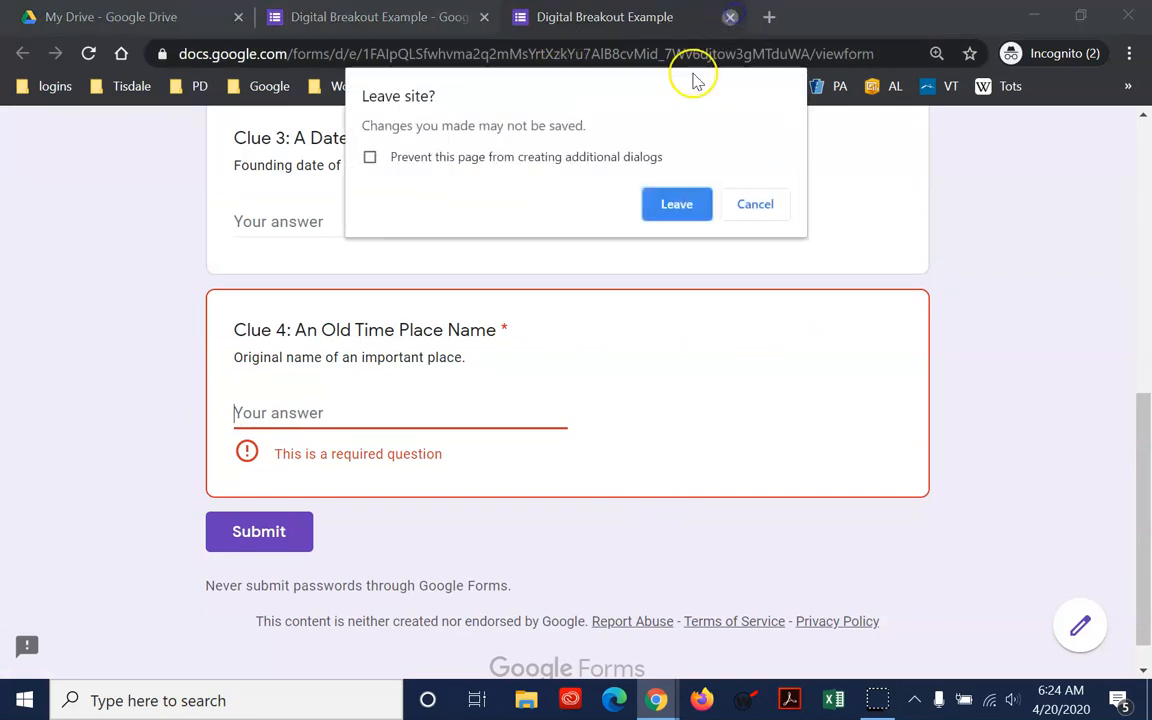
click(670, 206)
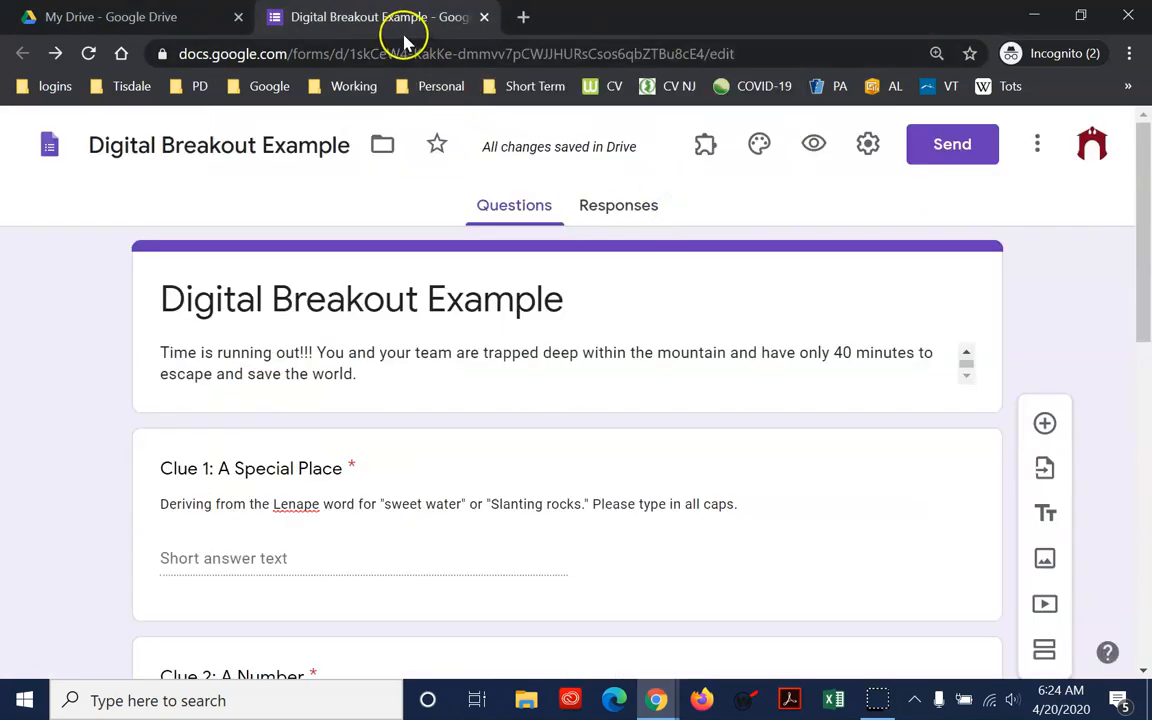
Step: Review the whole form in the editor, from the story header through Clues 1 to 4 and the Clue 4 validation
scroll(663, 411, down, 6)
scroll(651, 420, up, 5)
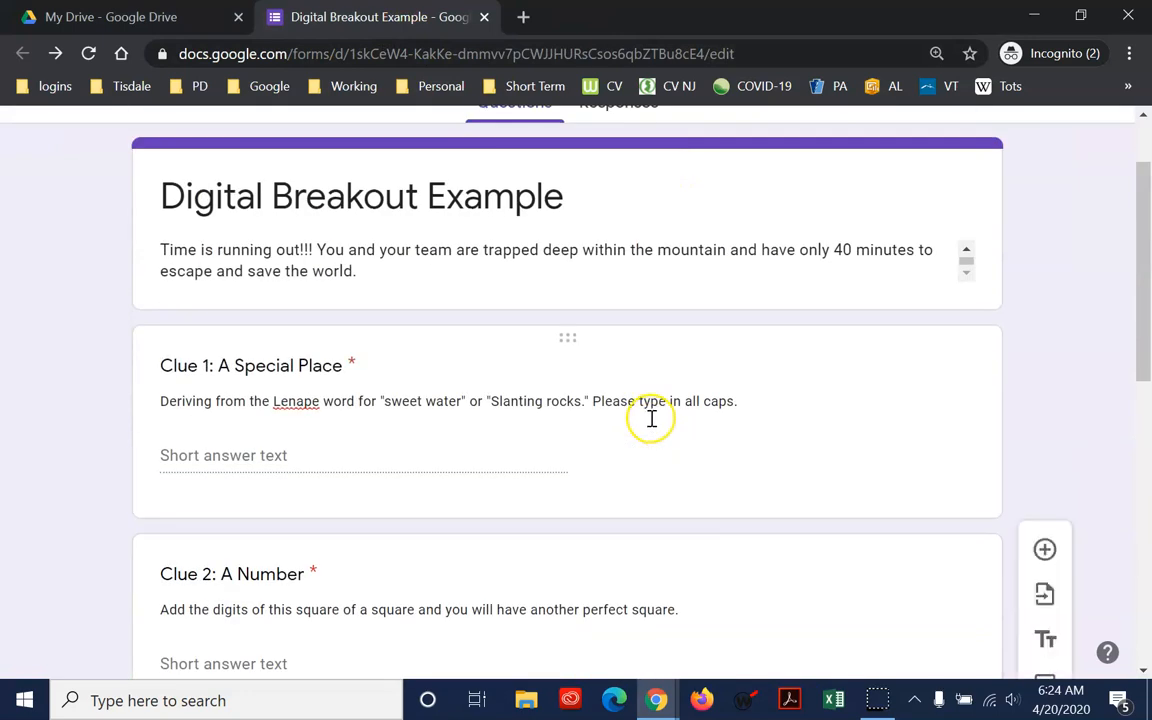
scroll(651, 418, down, 6)
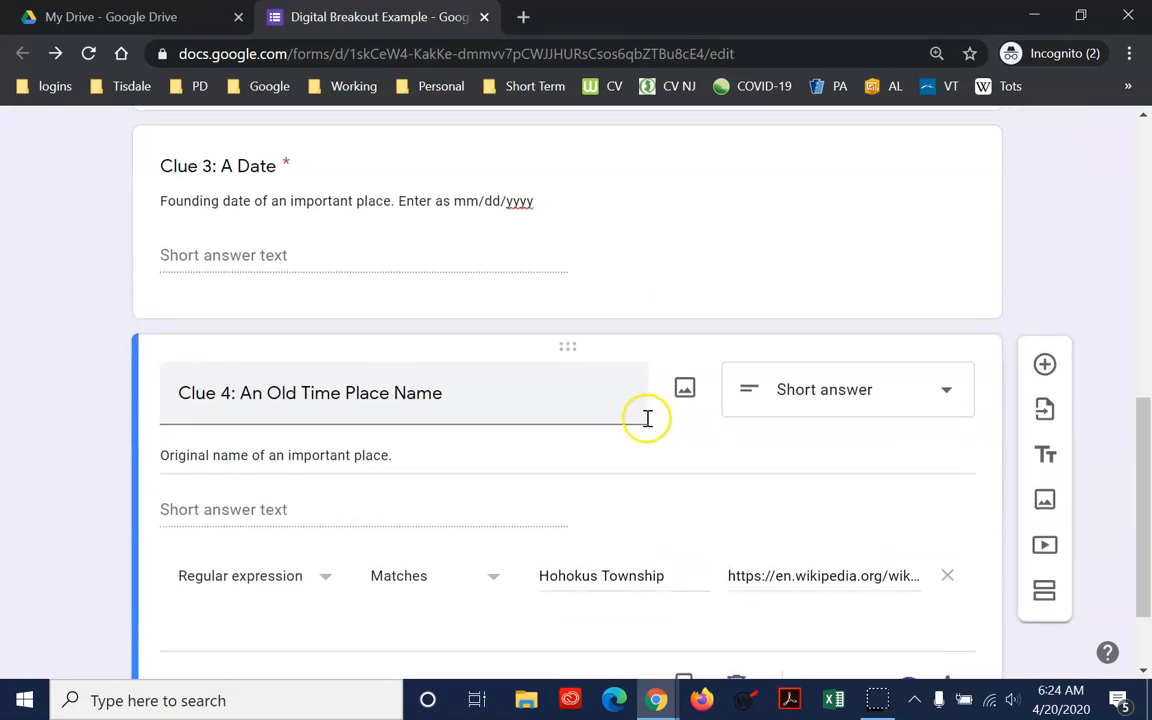
scroll(647, 418, down, 1)
scroll(630, 410, up, 8)
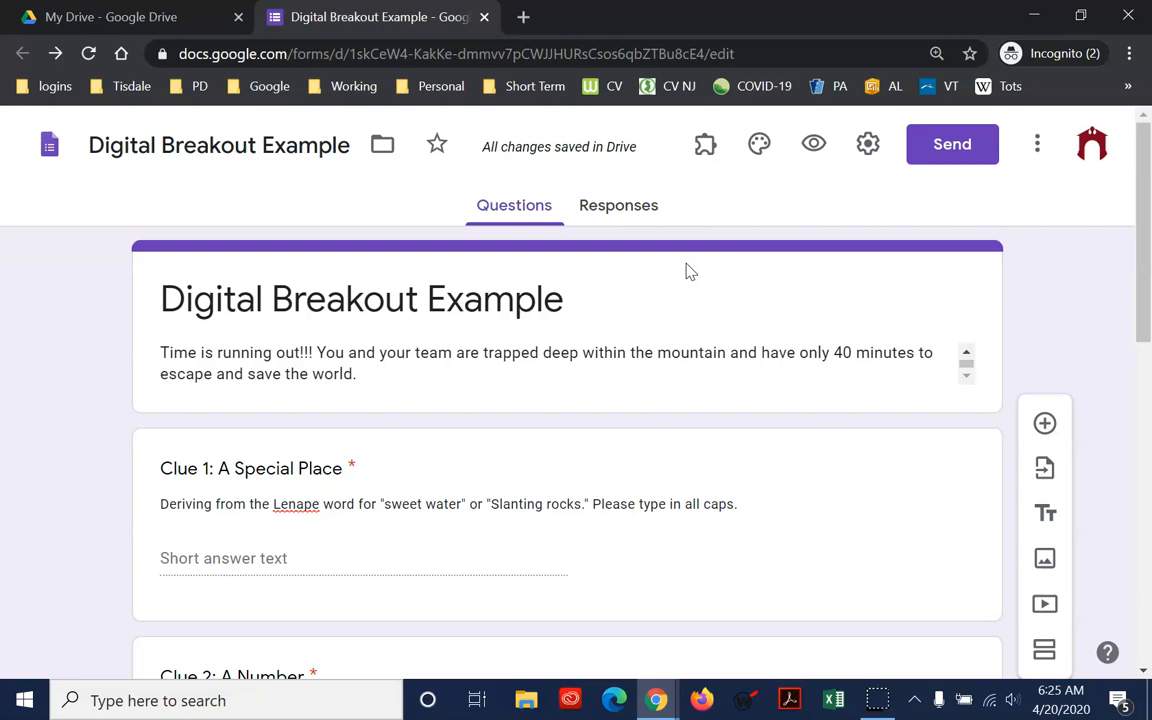
scroll(722, 399, down, 6)
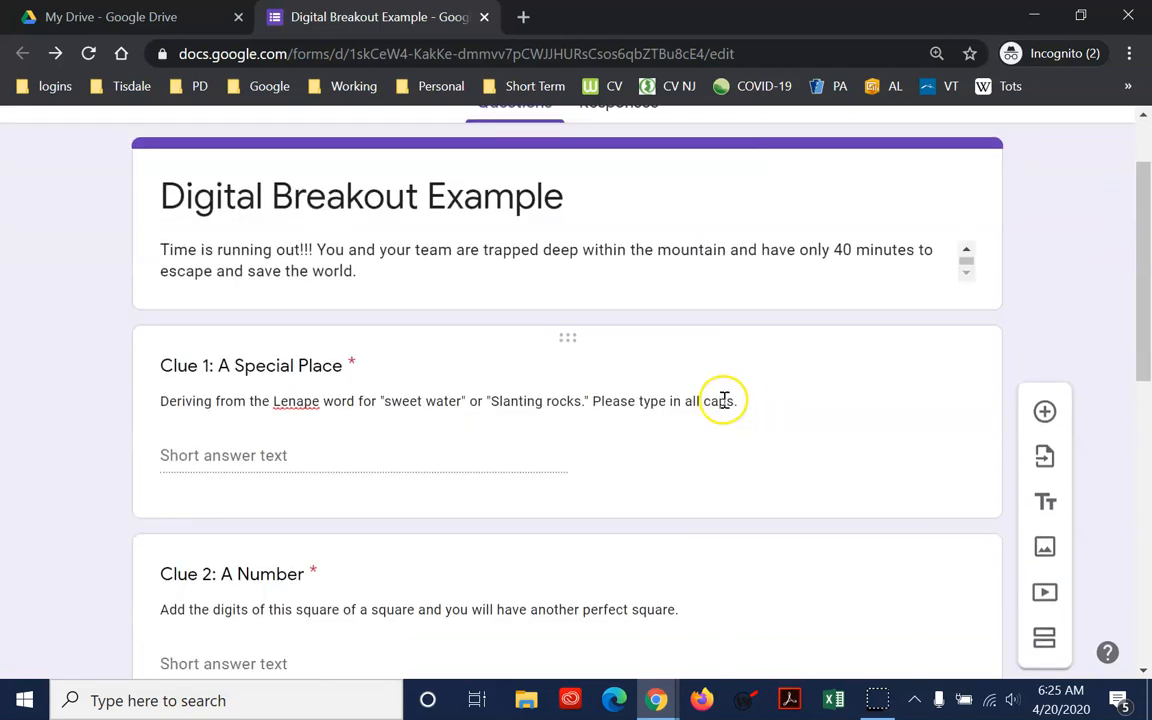
scroll(724, 406, down, 2)
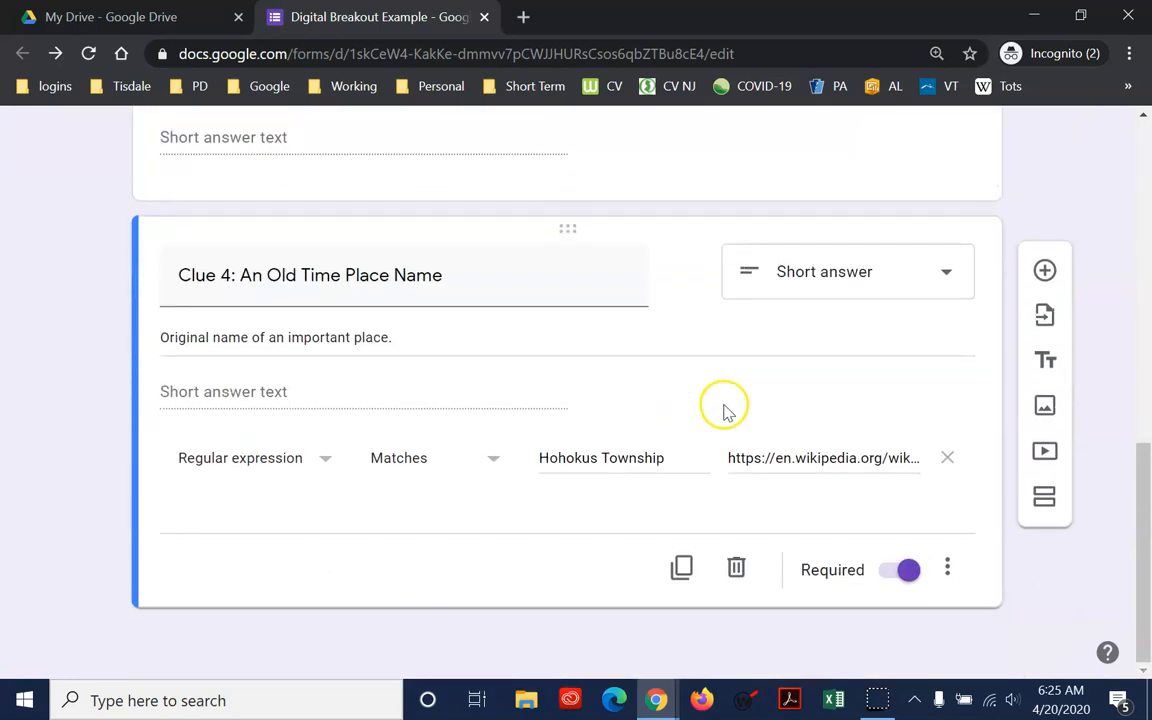
scroll(416, 581, up, 9)
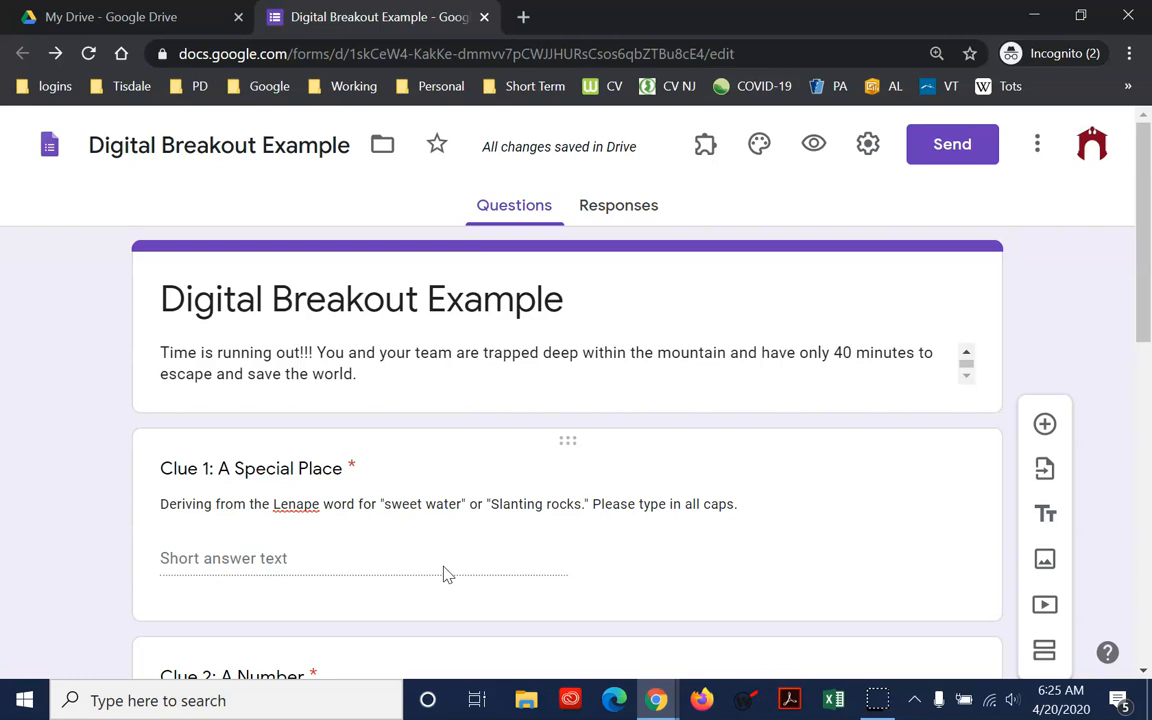
scroll(447, 574, down, 2)
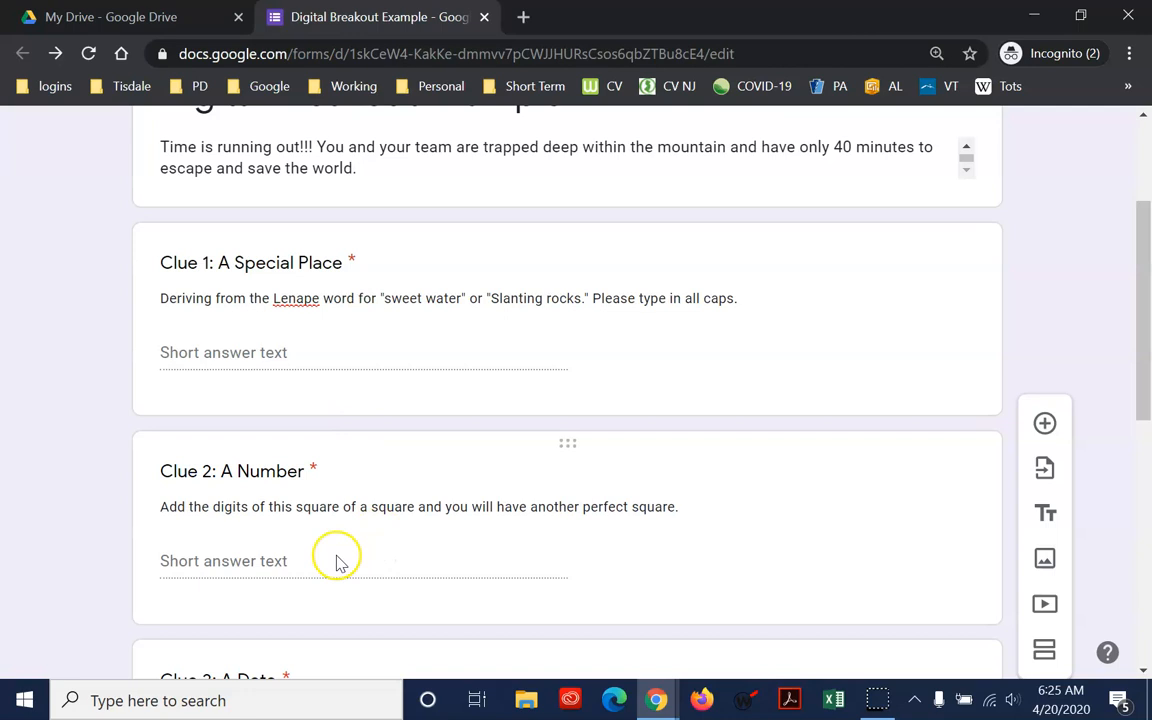
scroll(490, 345, down, 2)
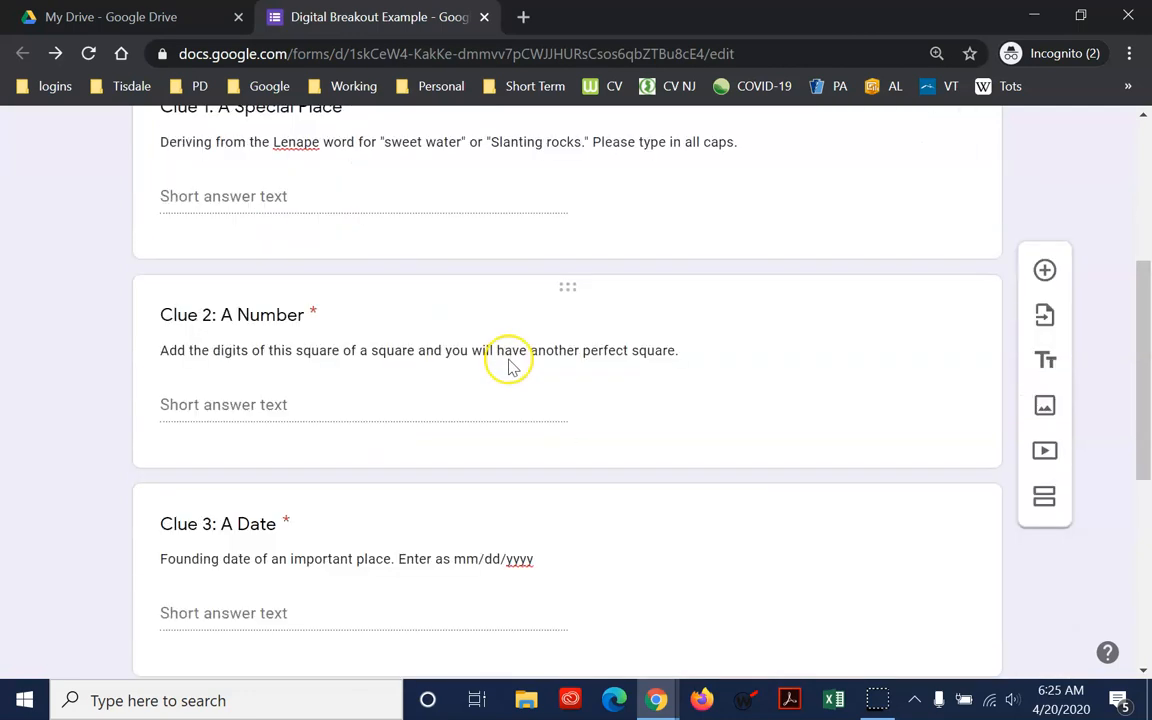
scroll(430, 290, up, 3)
scroll(380, 377, down, 3)
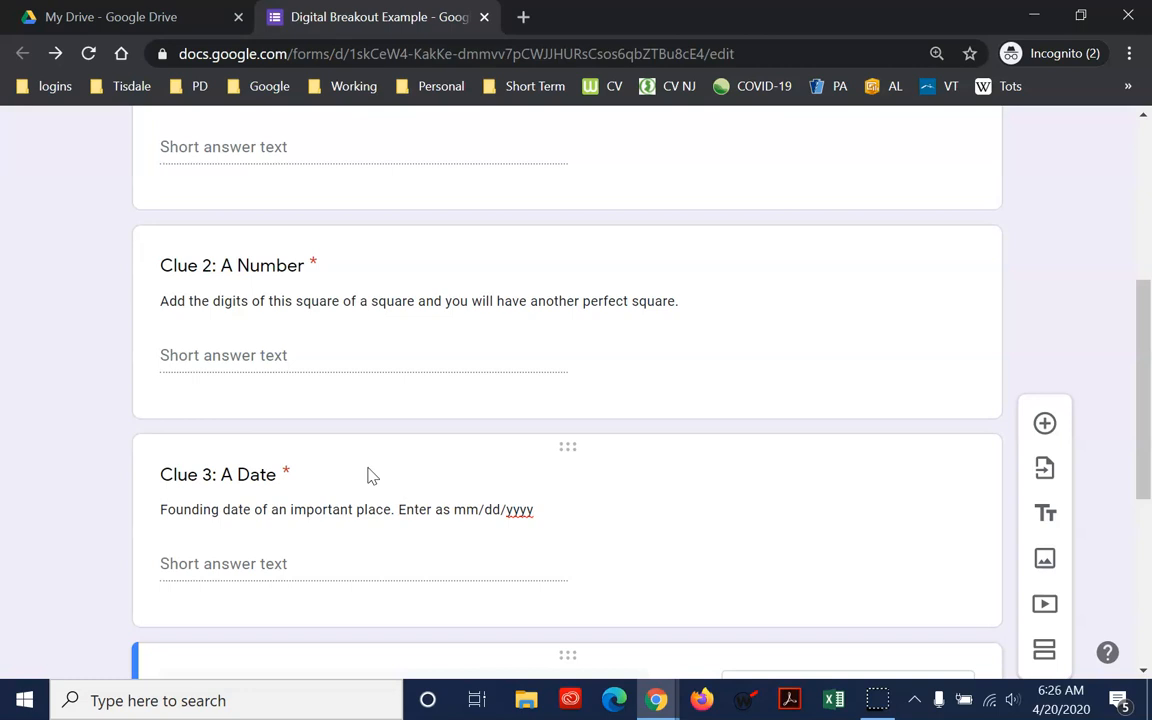
scroll(504, 553, down, 4)
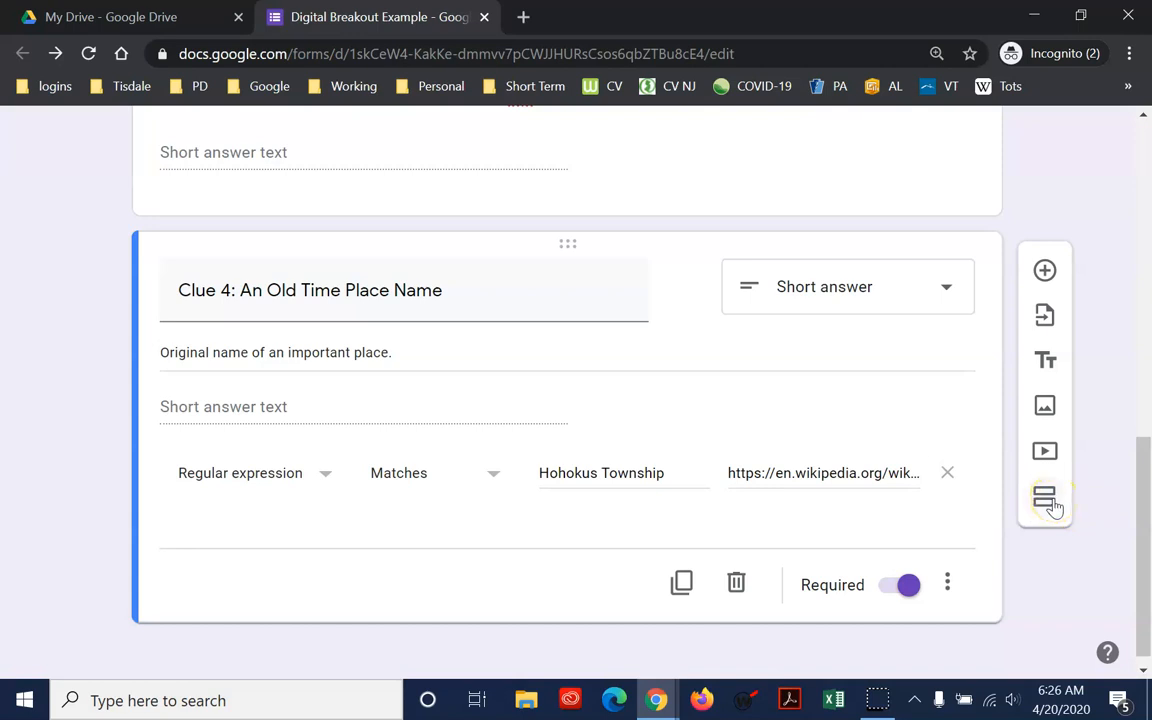
scroll(1020, 488, up, 15)
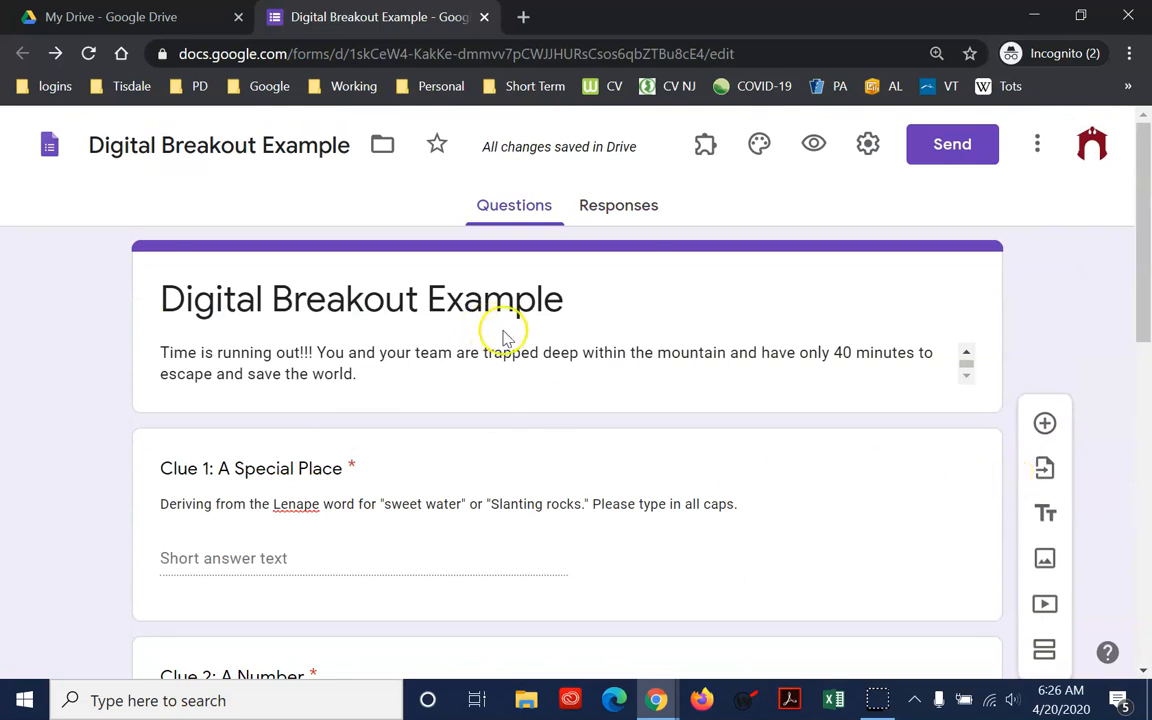
scroll(1108, 642, down, 1)
scroll(1108, 642, up, 1)
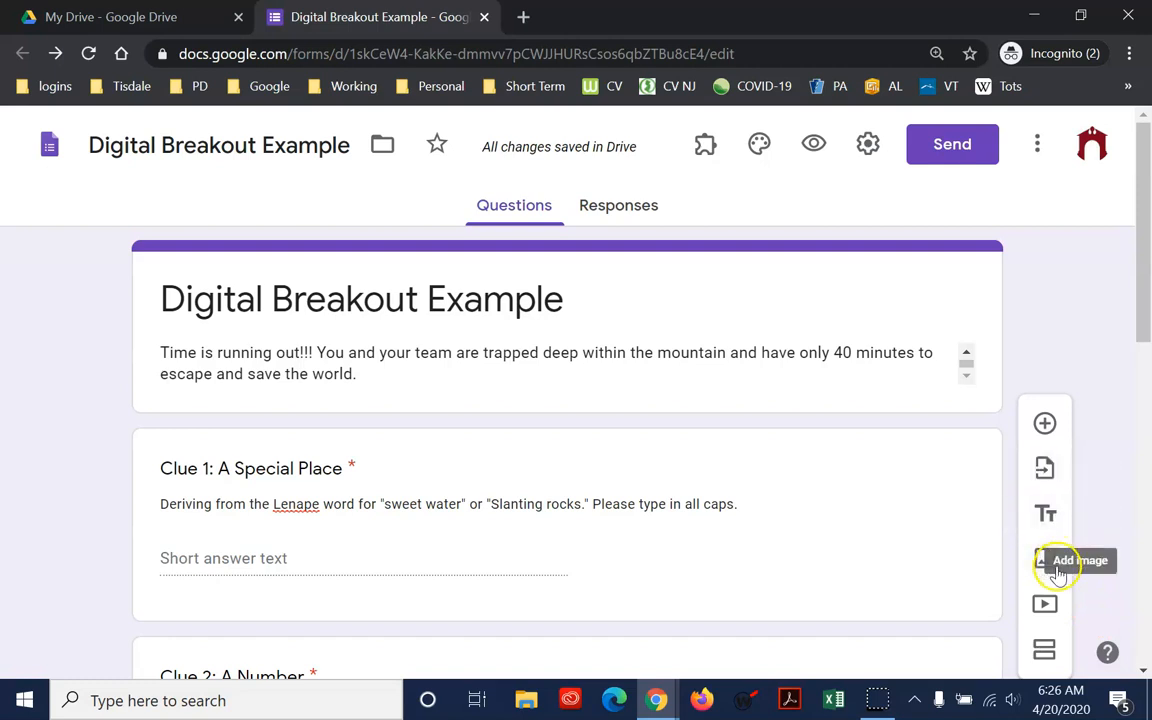
Step: Add a title and description block between the form header and Clue 1, and title it "Part I"
click(1045, 514)
scroll(815, 563, down, 5)
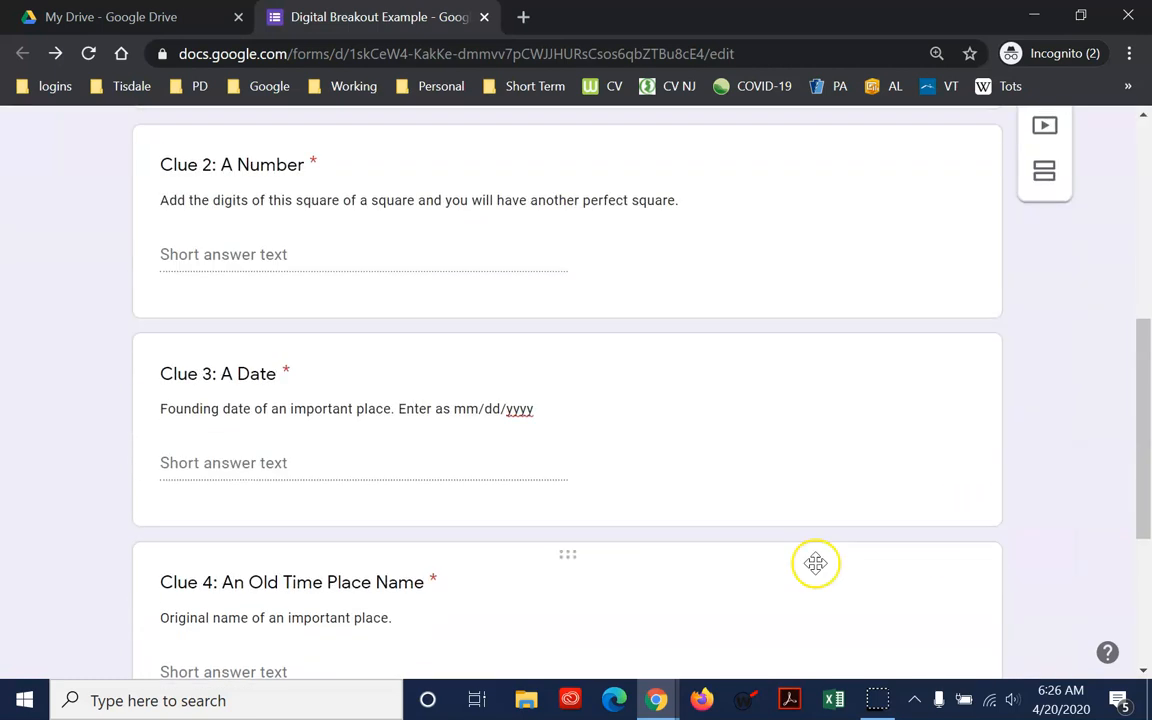
drag(561, 449, 355, 401)
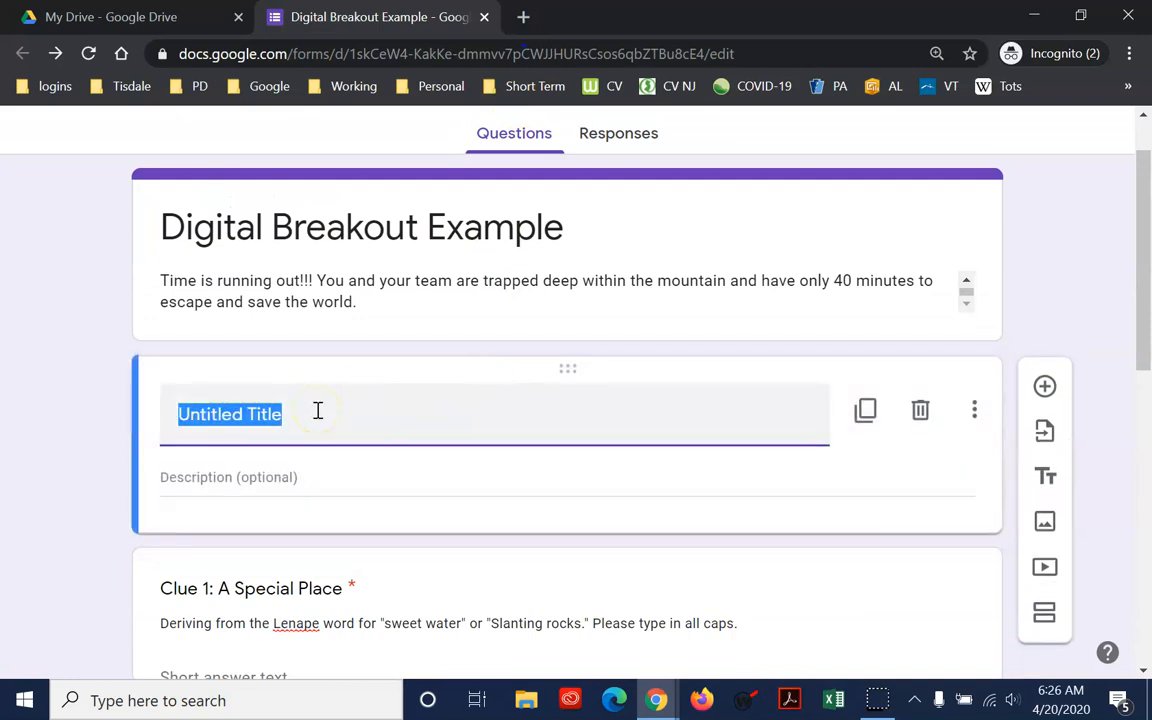
text(Part I)
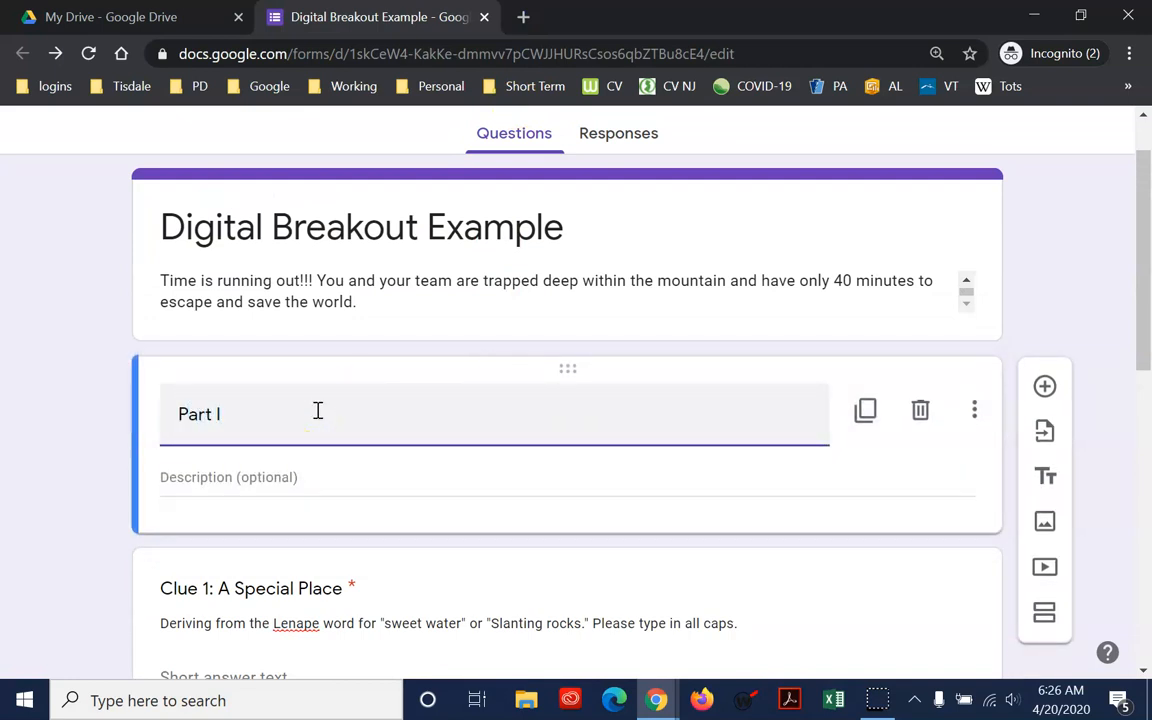
Step: Give the Part I block the description "Solve this clue in order to move on with the game."
click(346, 475)
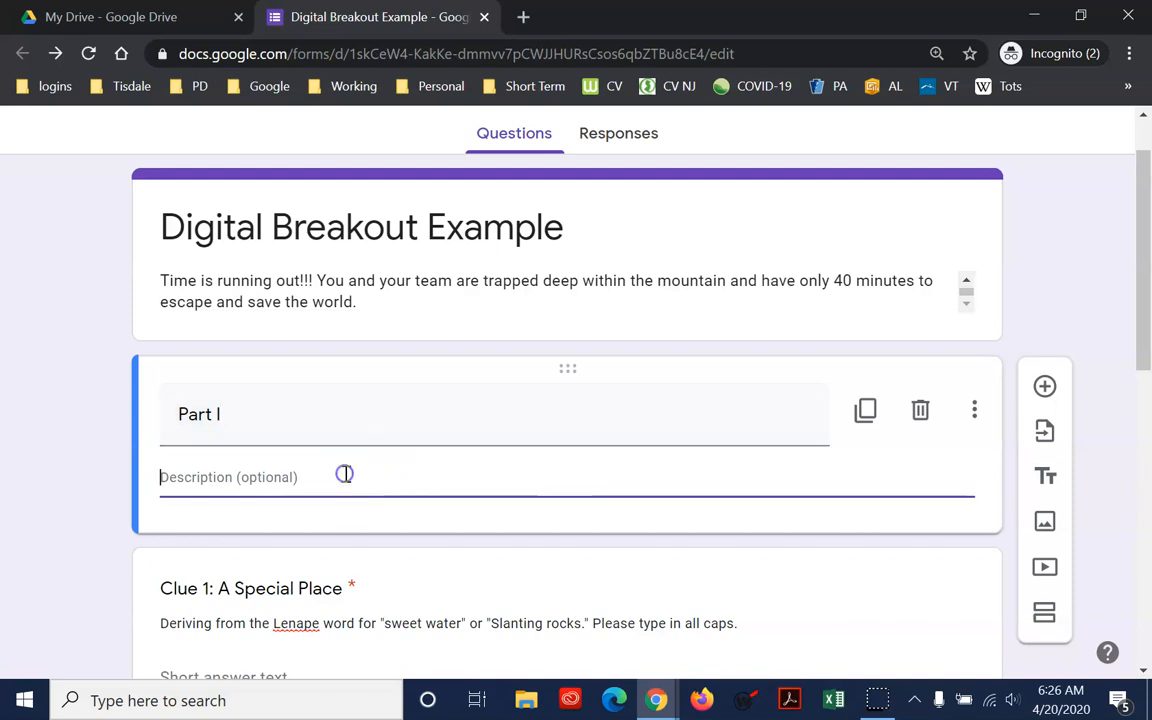
text(S)
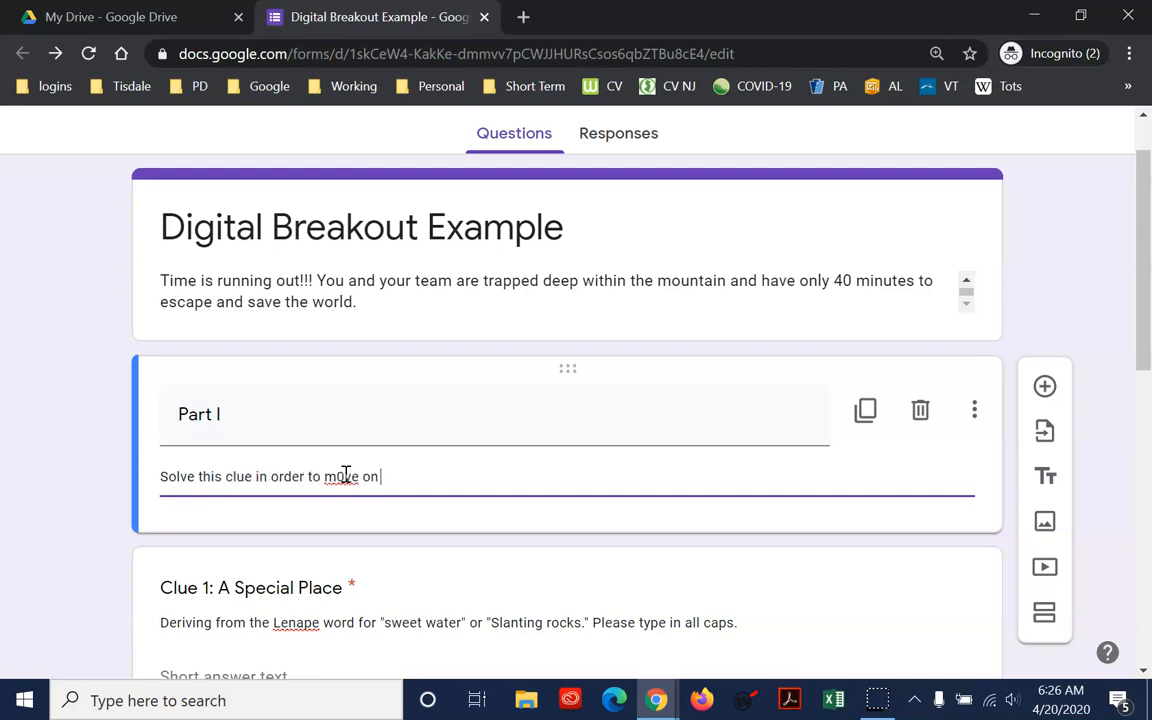
key(BackSpace)
key(BackSpace)
key(BackSpace)
key(BackSpace)
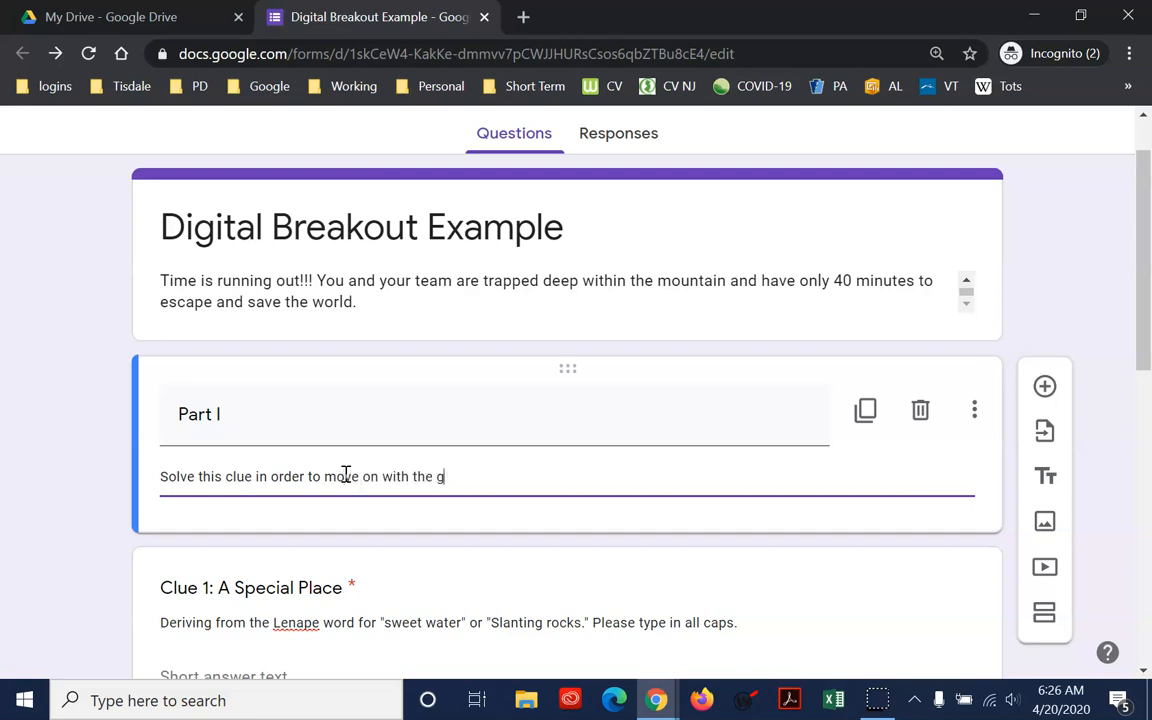
Step: Insert a new section after Clue 1 so that Clues 2 to 4 fall into section 2
scroll(427, 471, down, 2)
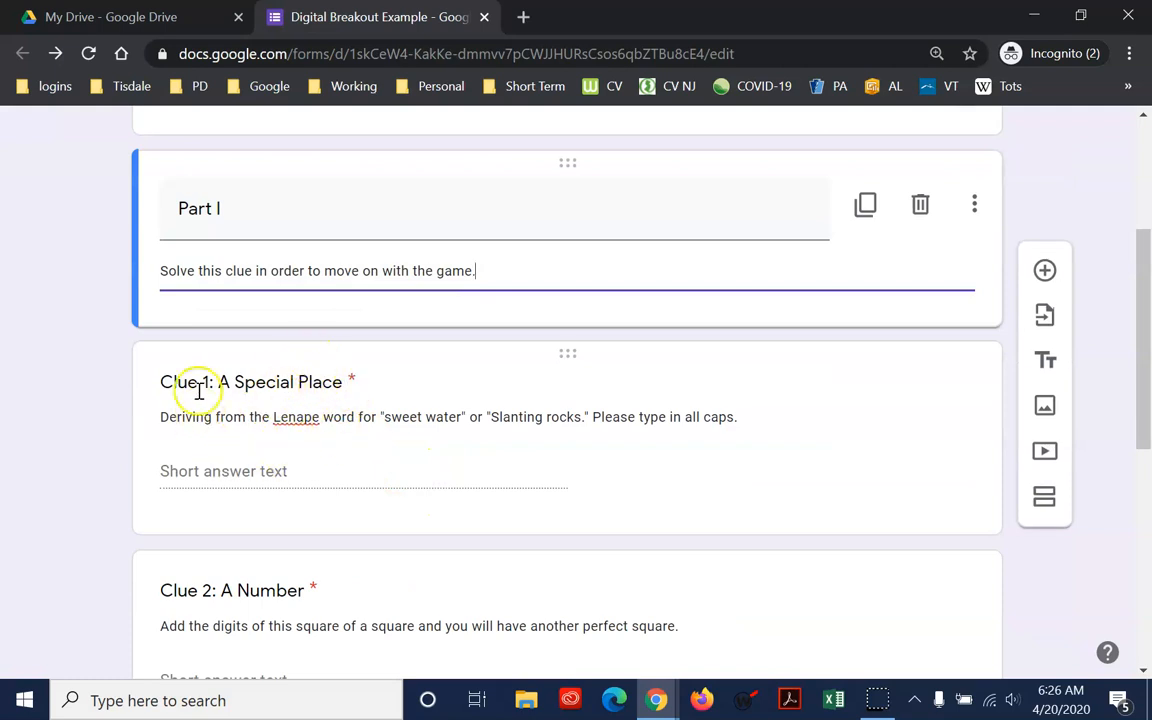
click(948, 510)
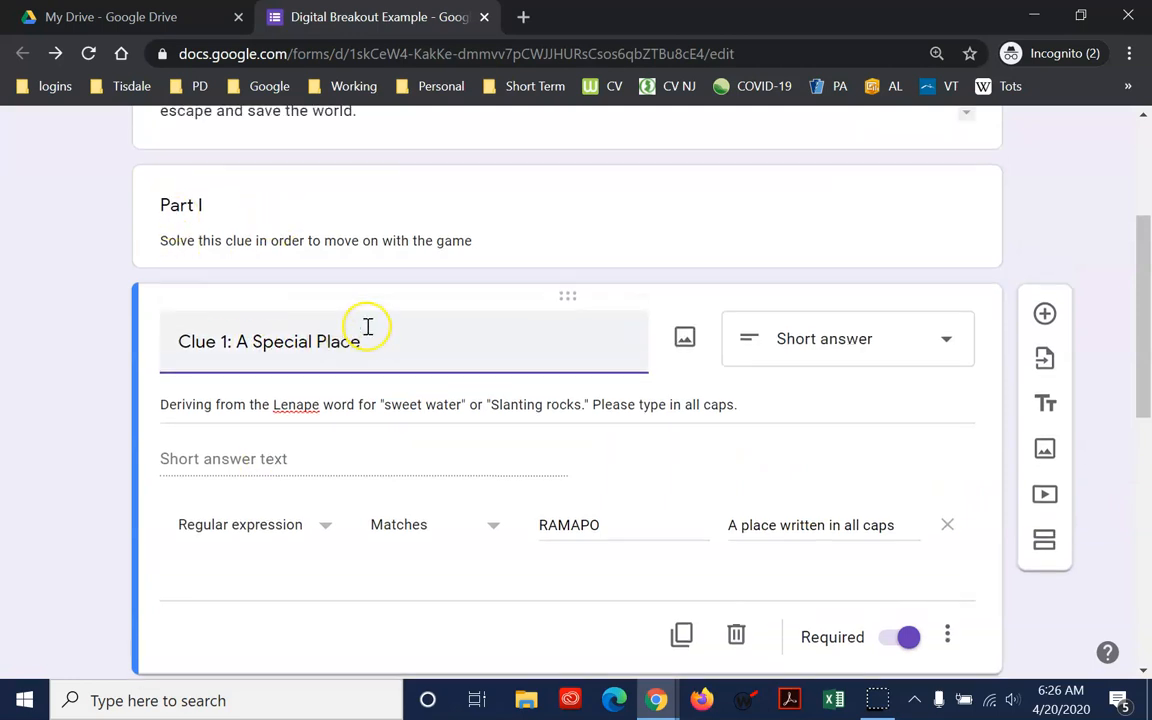
scroll(771, 409, down, 1)
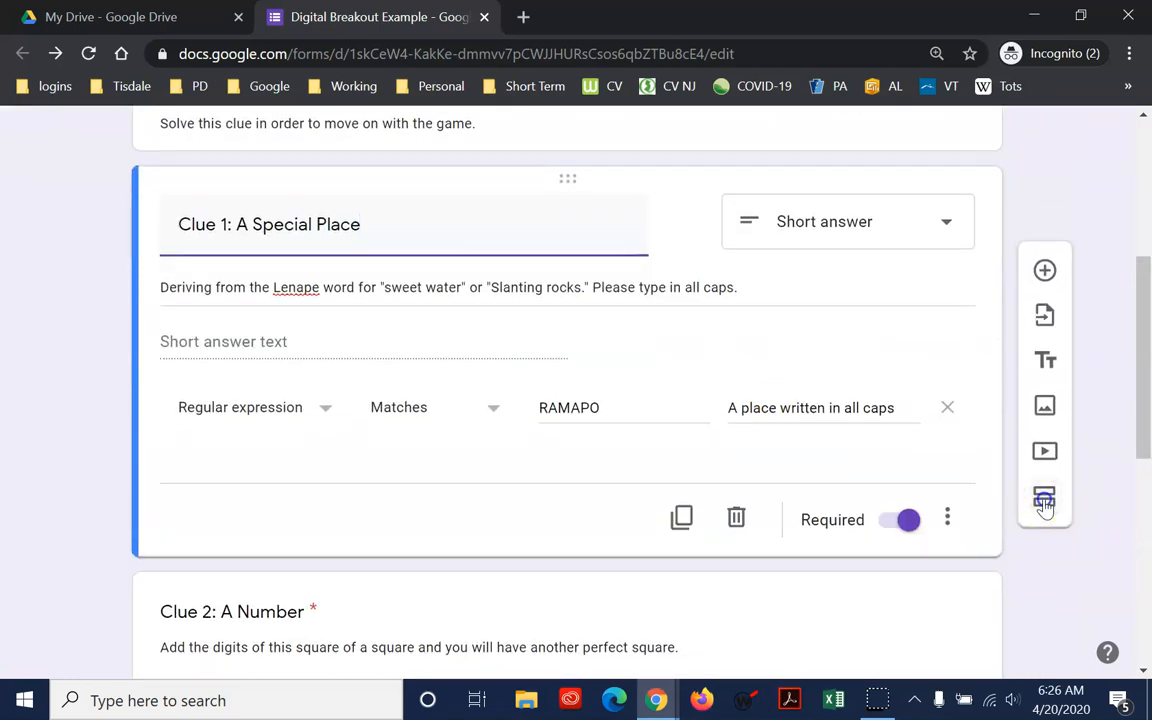
click(1044, 500)
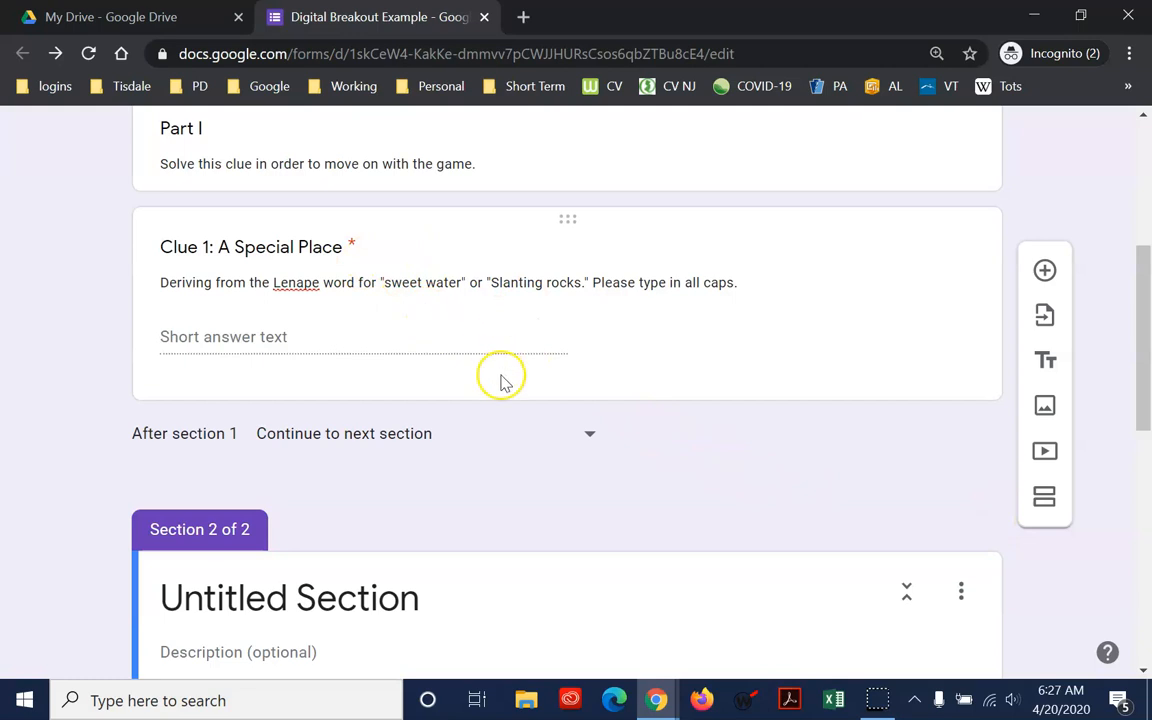
Step: Check the new section break and set the form to go to section 2 (Untitled Section) after section 1
scroll(501, 378, down, 3)
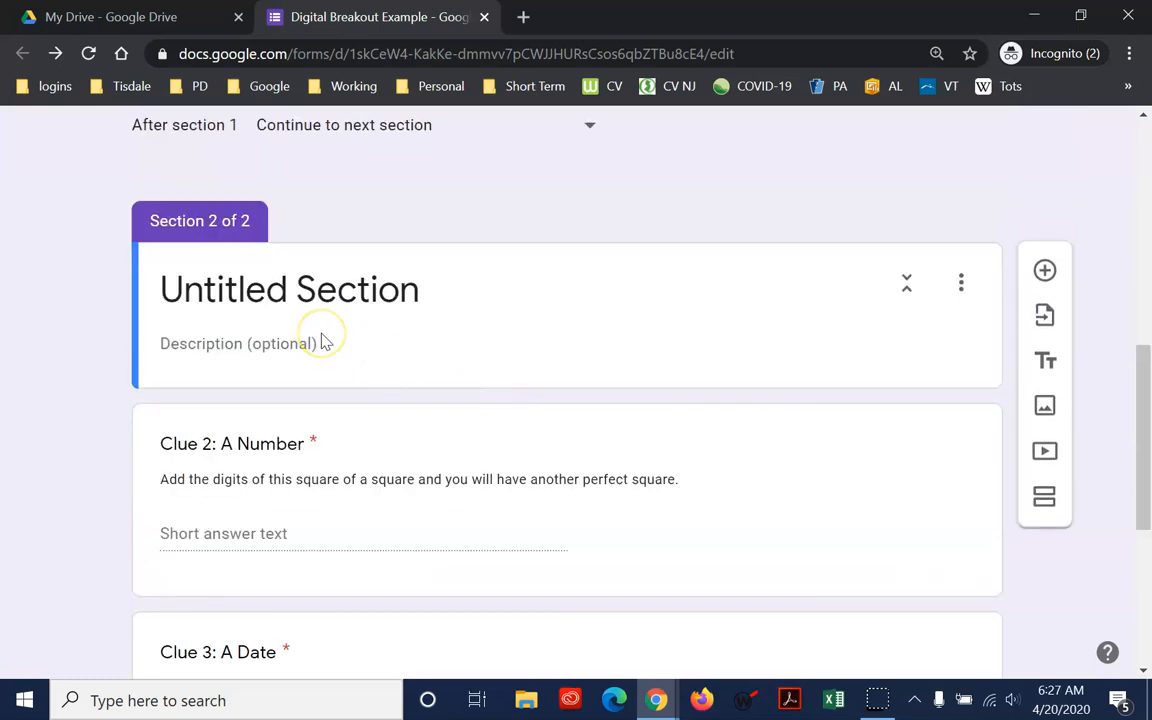
scroll(352, 296, up, 2)
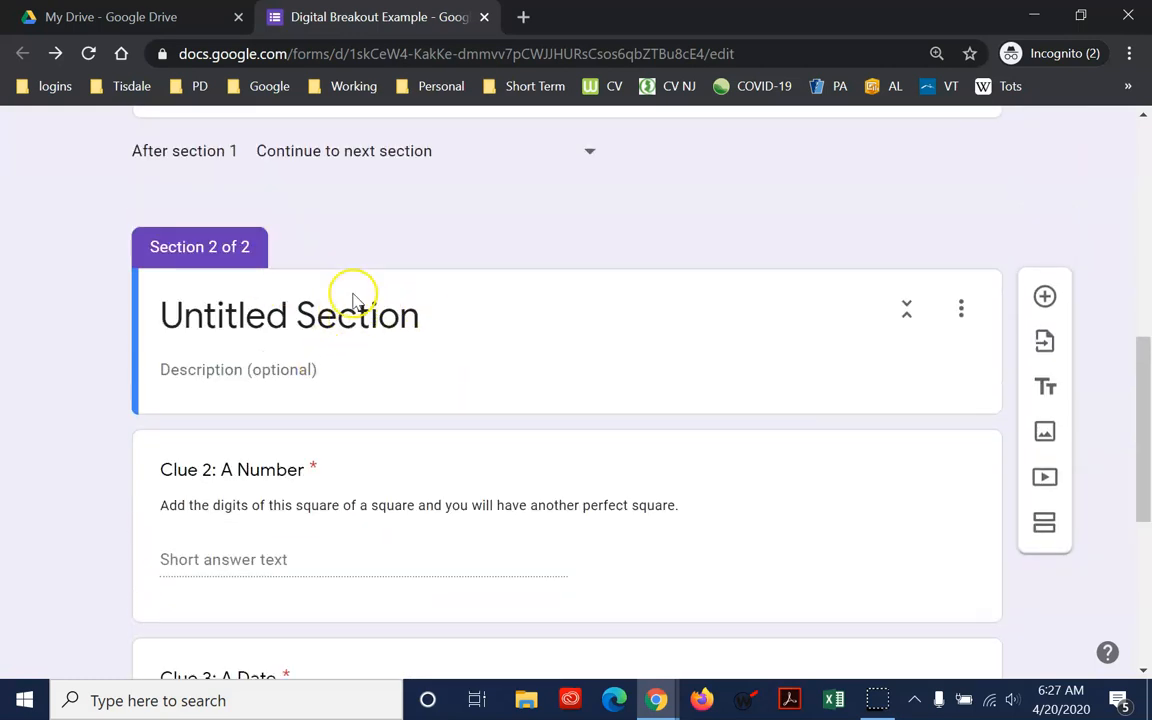
scroll(257, 193, up, 3)
scroll(329, 260, down, 1)
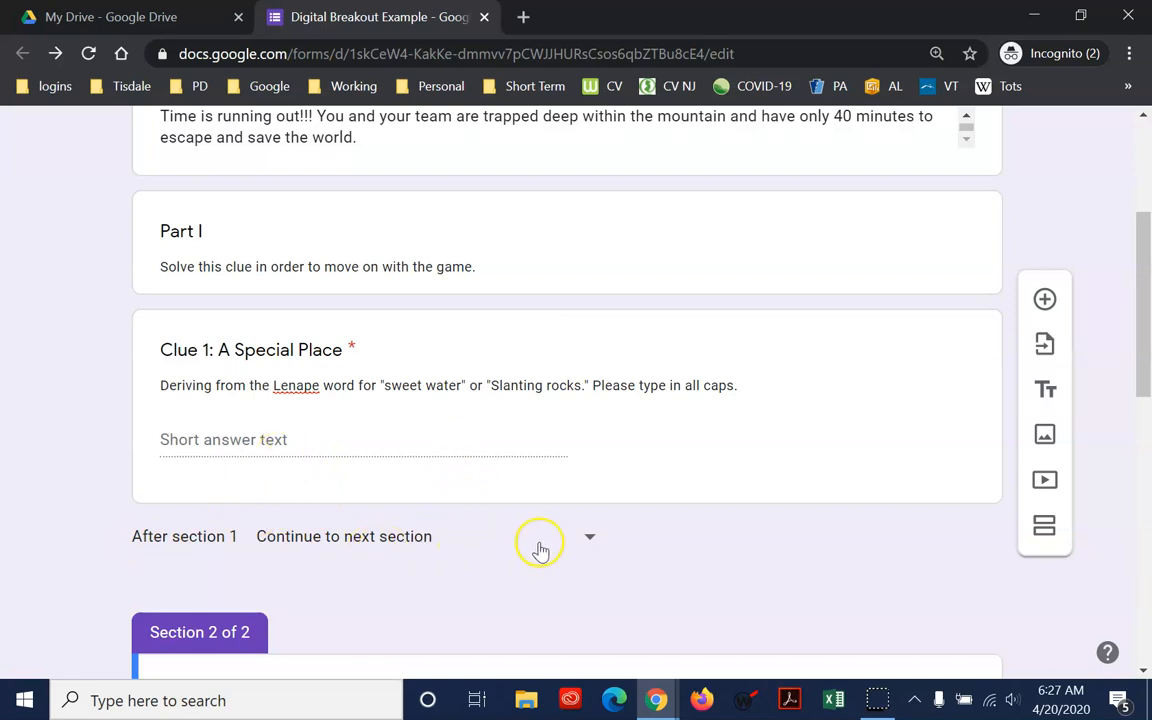
click(592, 540)
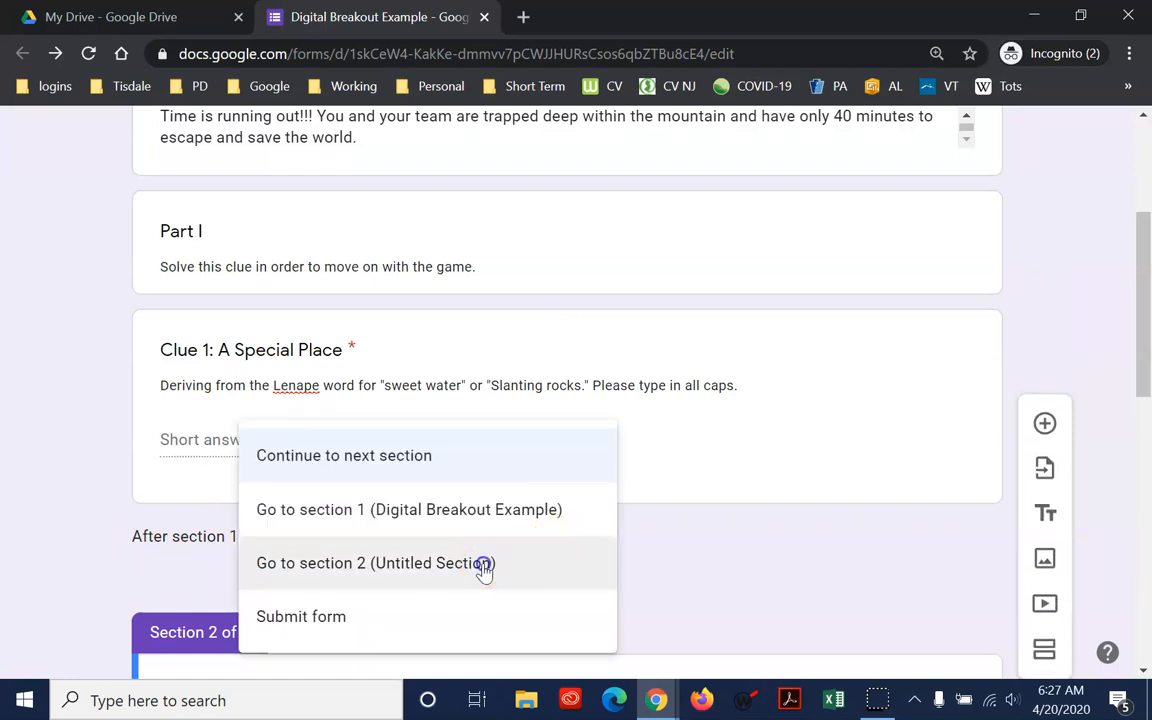
click(483, 566)
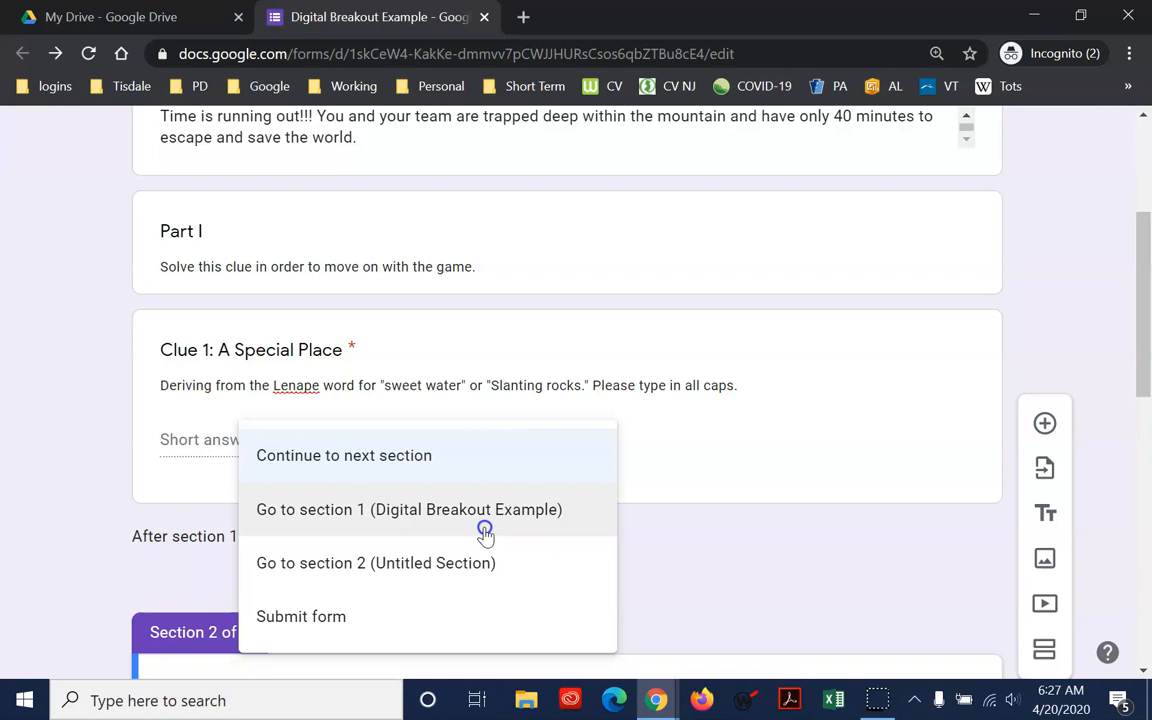
click(486, 562)
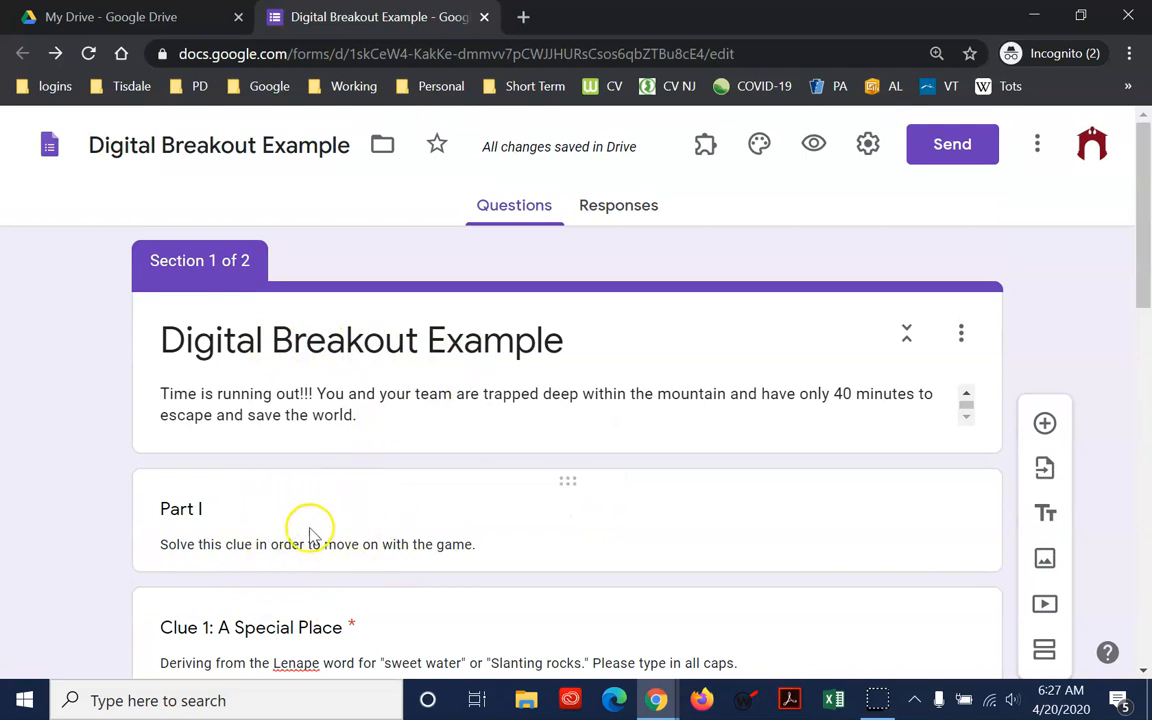
Step: Title section 2 "Part II" and describe it as "You are clever. Let's see if you can handle the next clue."
scroll(446, 541, down, 5)
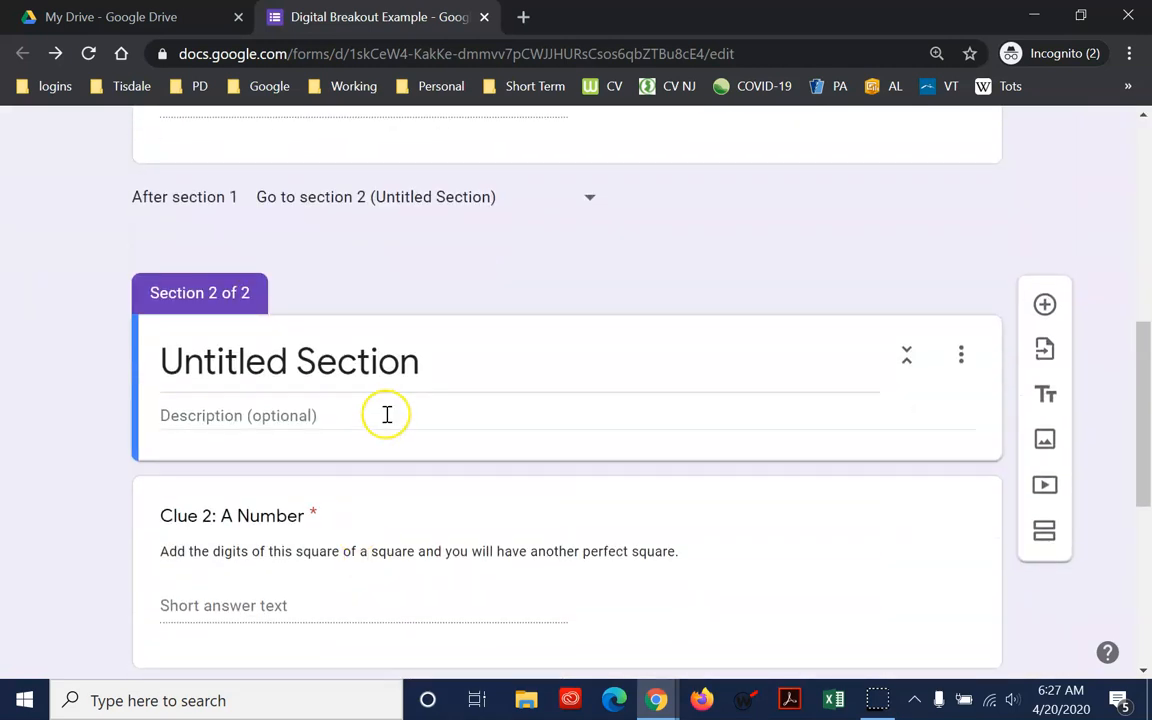
click(420, 377)
text(Part II)
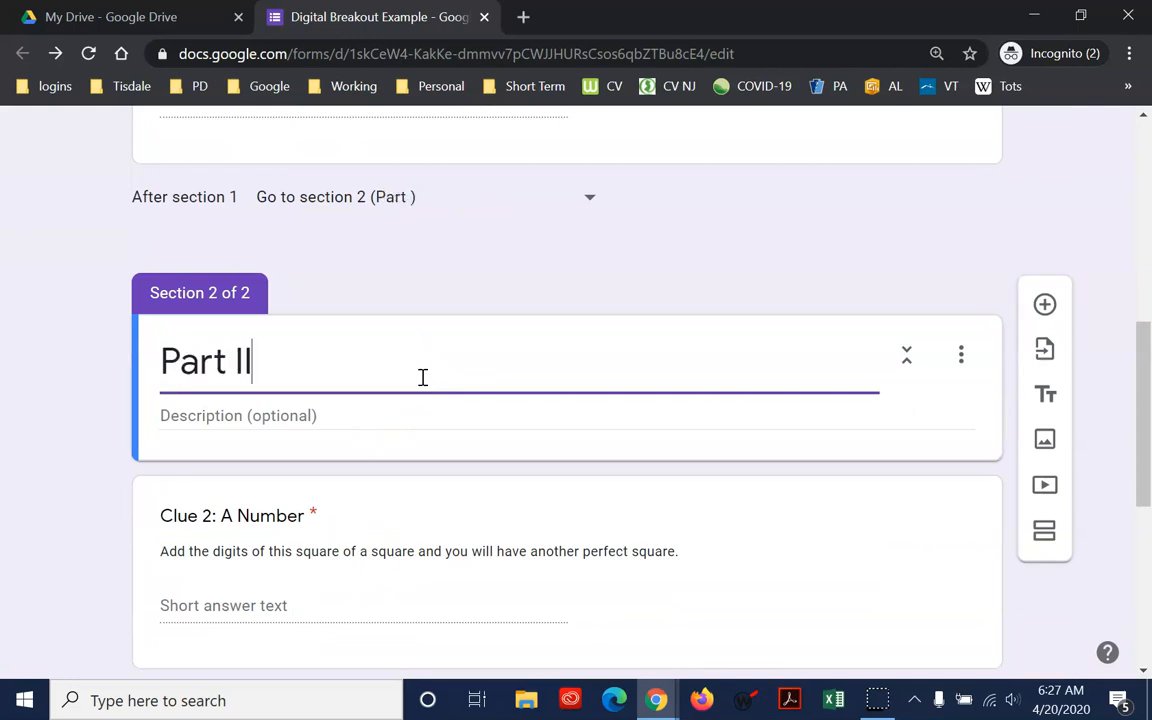
click(328, 427)
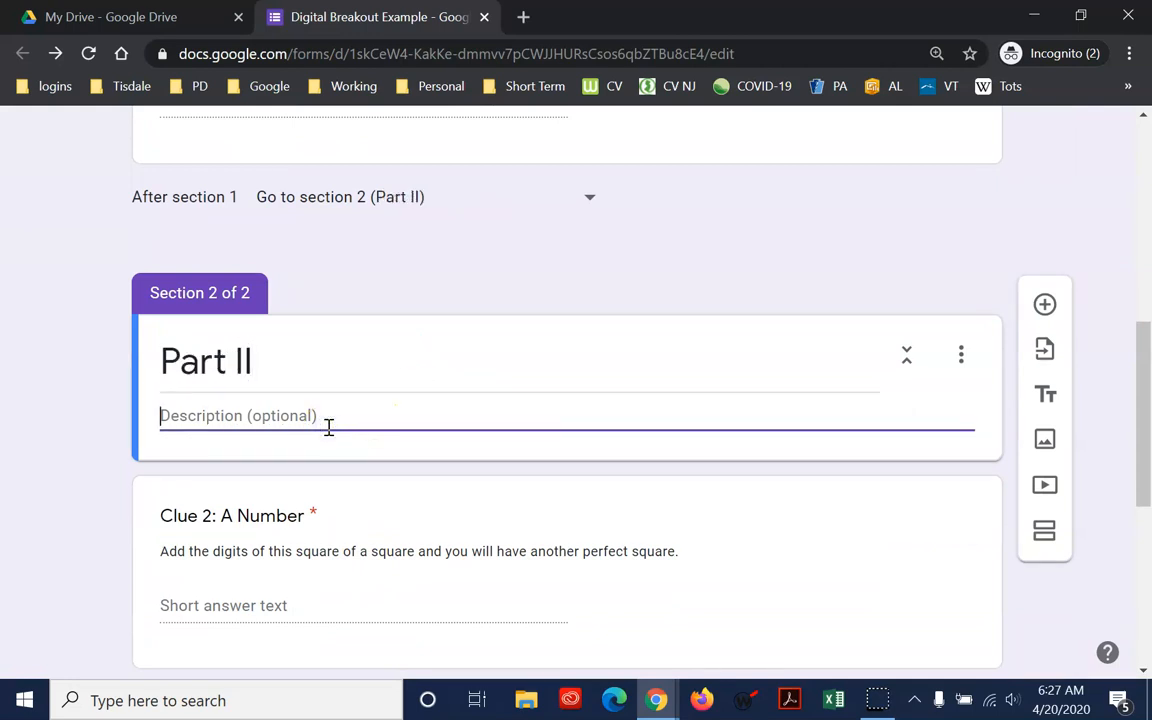
text(YOu)
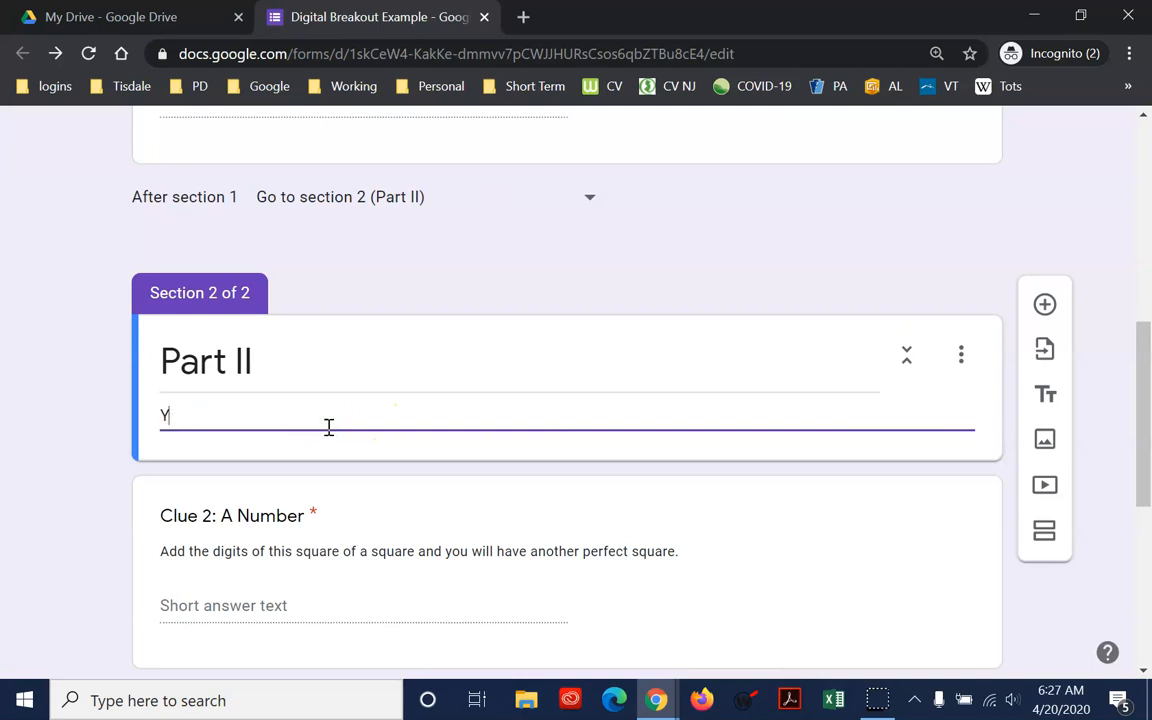
key(BackSpace)
key(BackSpace)
text(You)
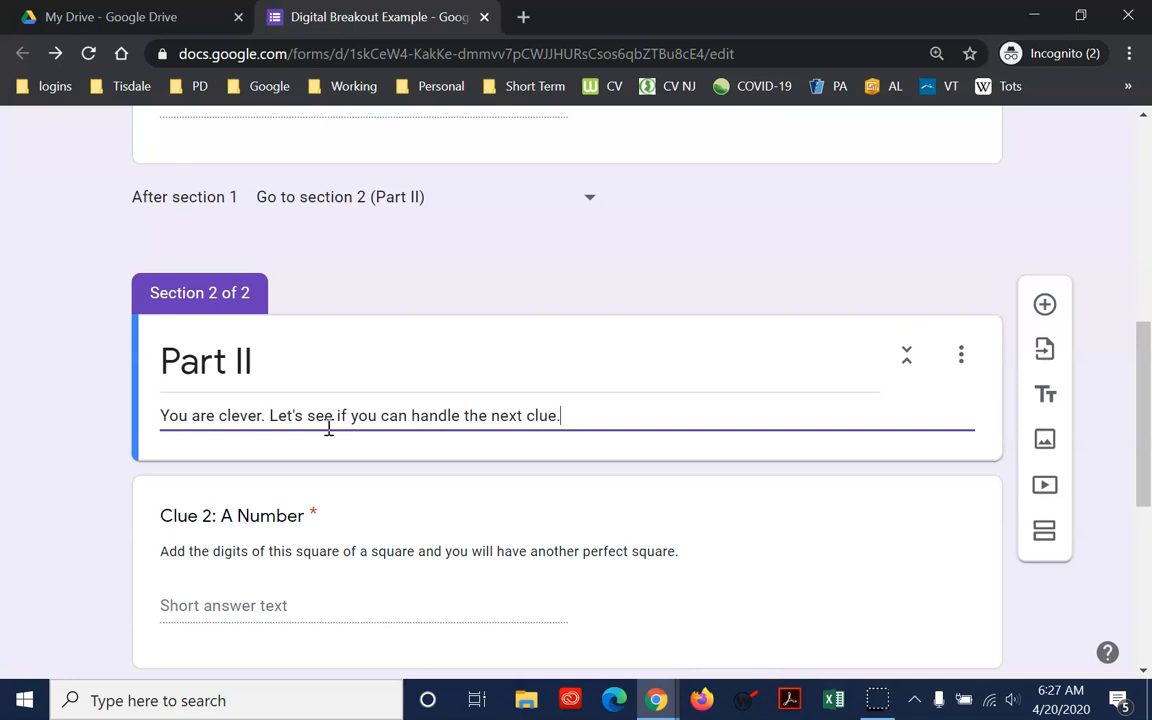
Step: Insert a new section 3 after Clue 4 at the end of the form
scroll(452, 478, down, 3)
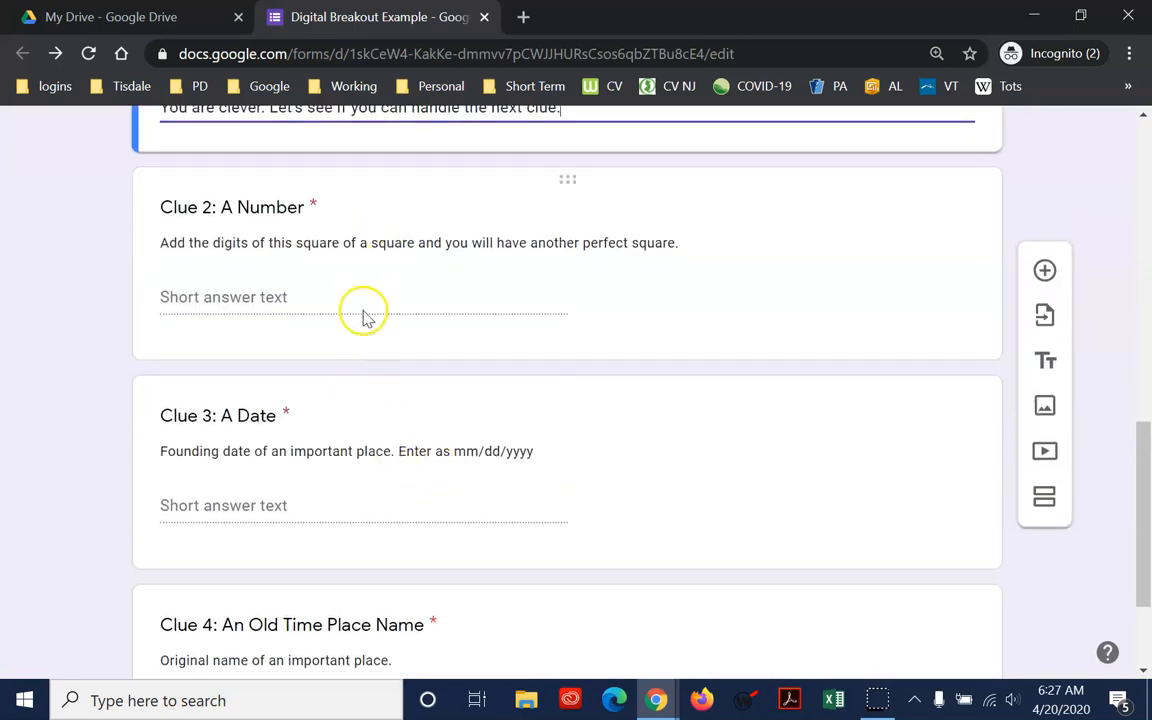
click(906, 237)
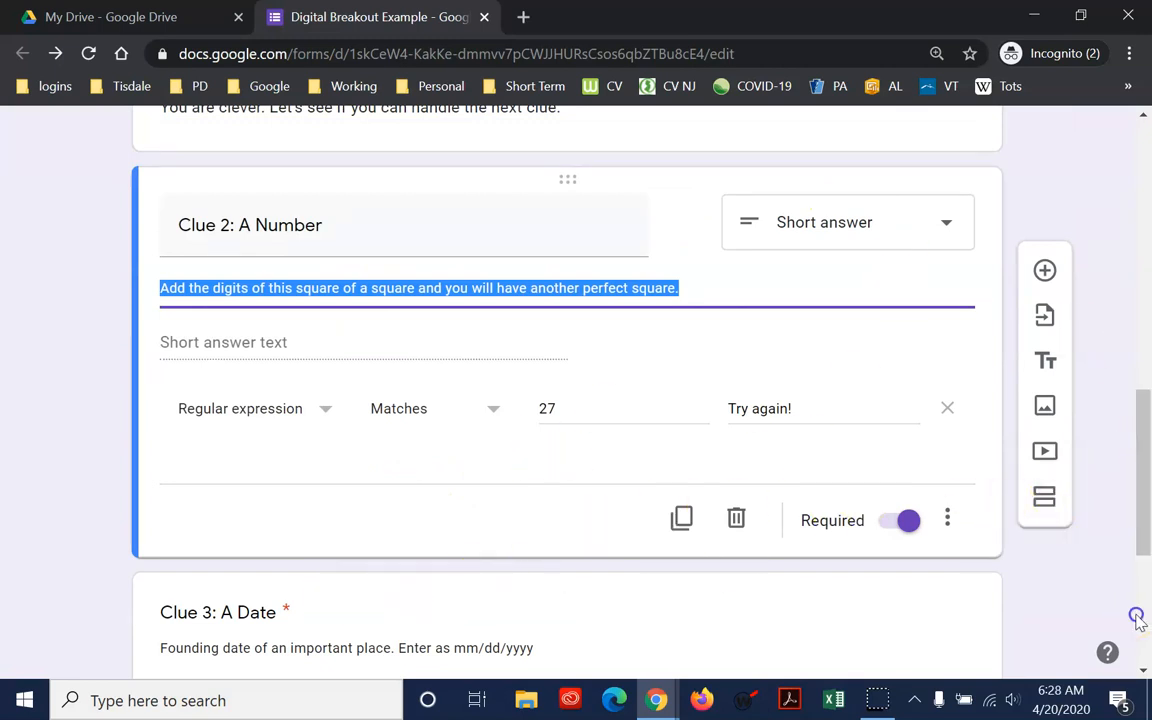
scroll(1137, 620, down, 3)
click(728, 576)
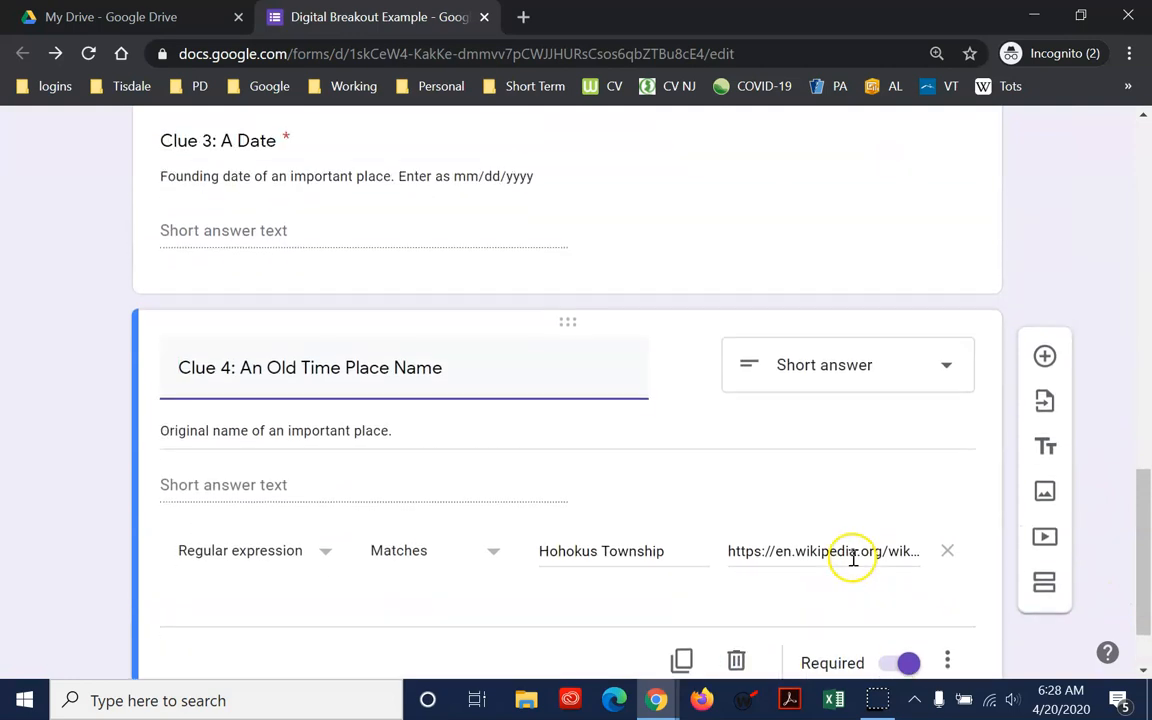
scroll(850, 550, up, 5)
scroll(900, 548, down, 2)
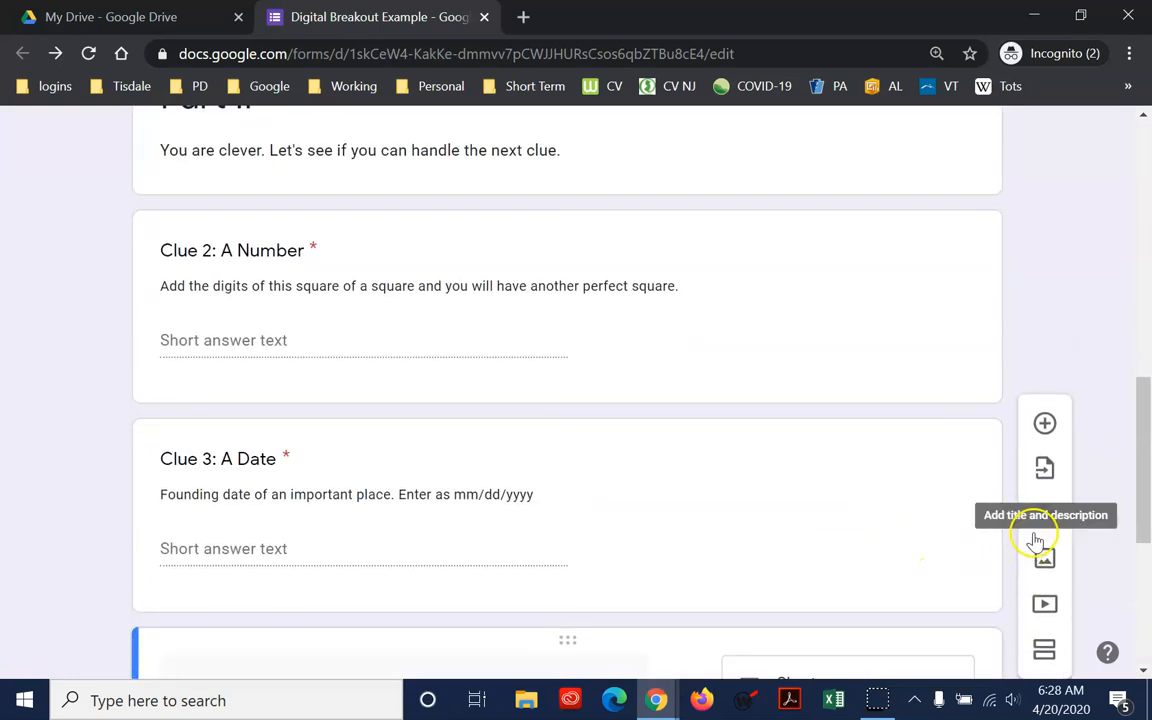
click(1044, 648)
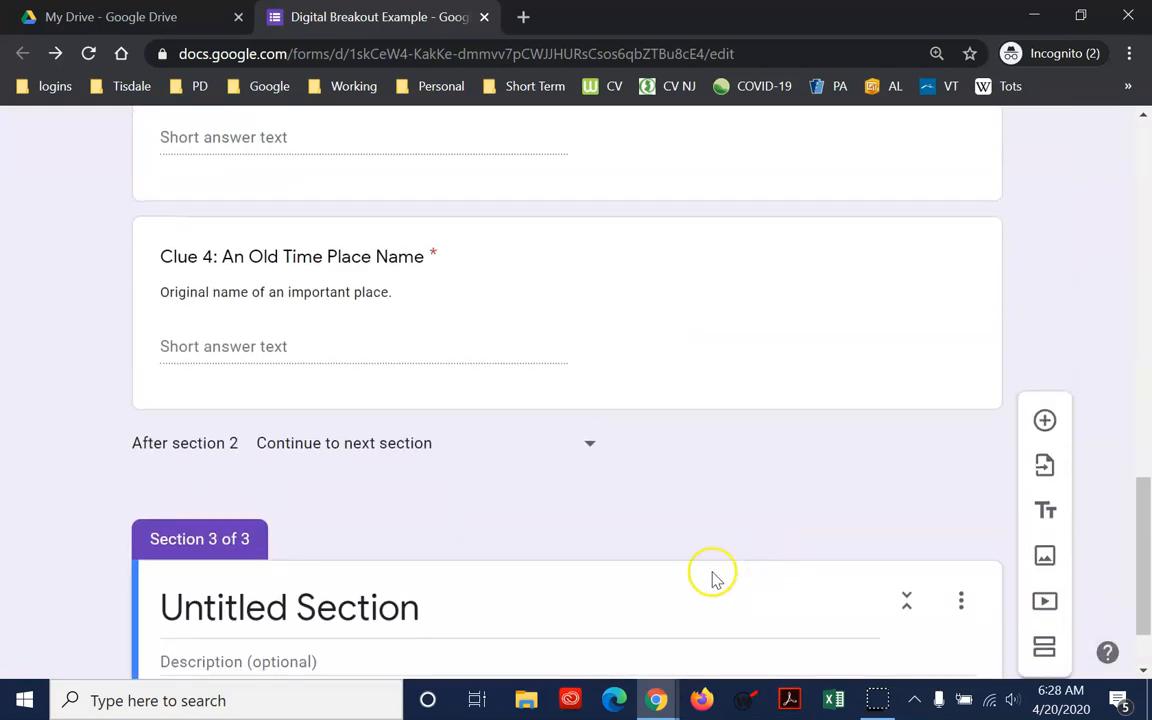
scroll(600, 590, down, 1)
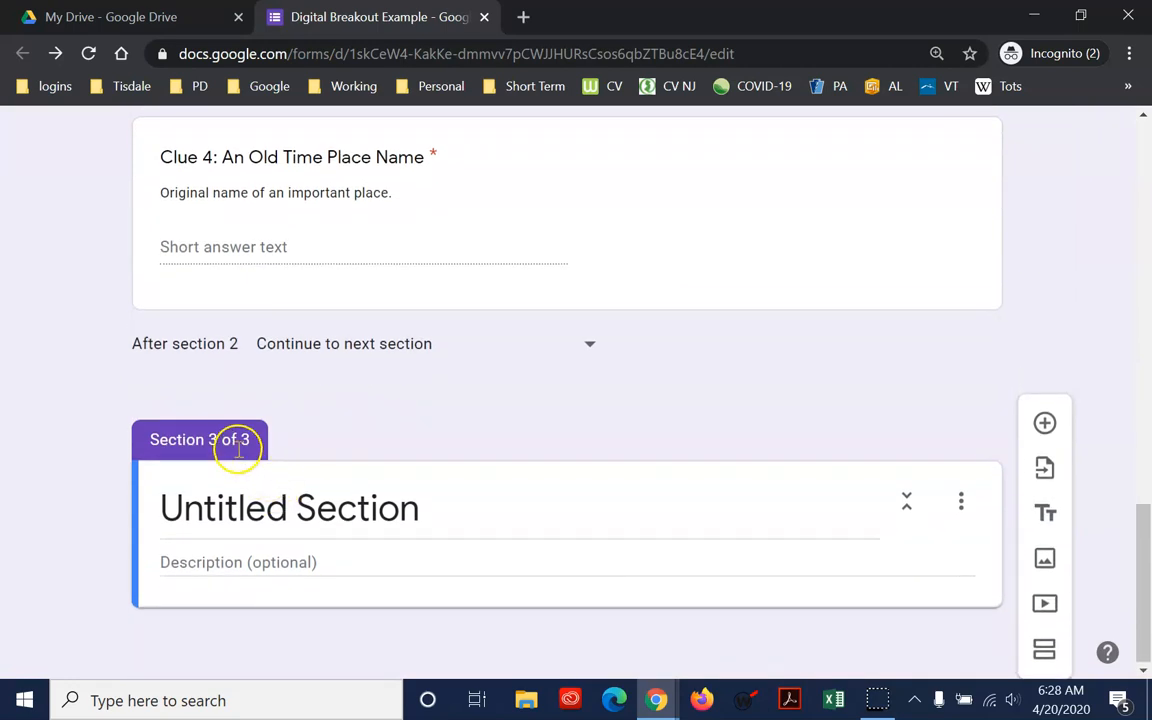
Step: Move the Clue 3: A Date question out of section 2 into the new untitled section 3
click(561, 485)
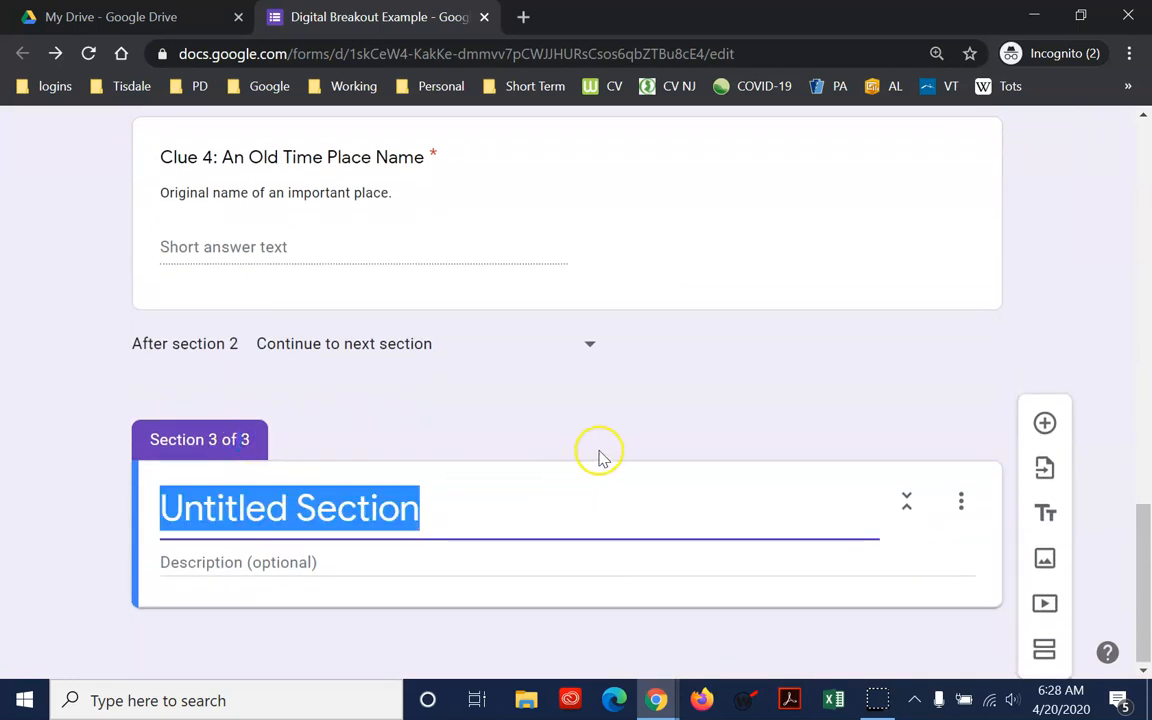
click(600, 452)
scroll(425, 440, up, 5)
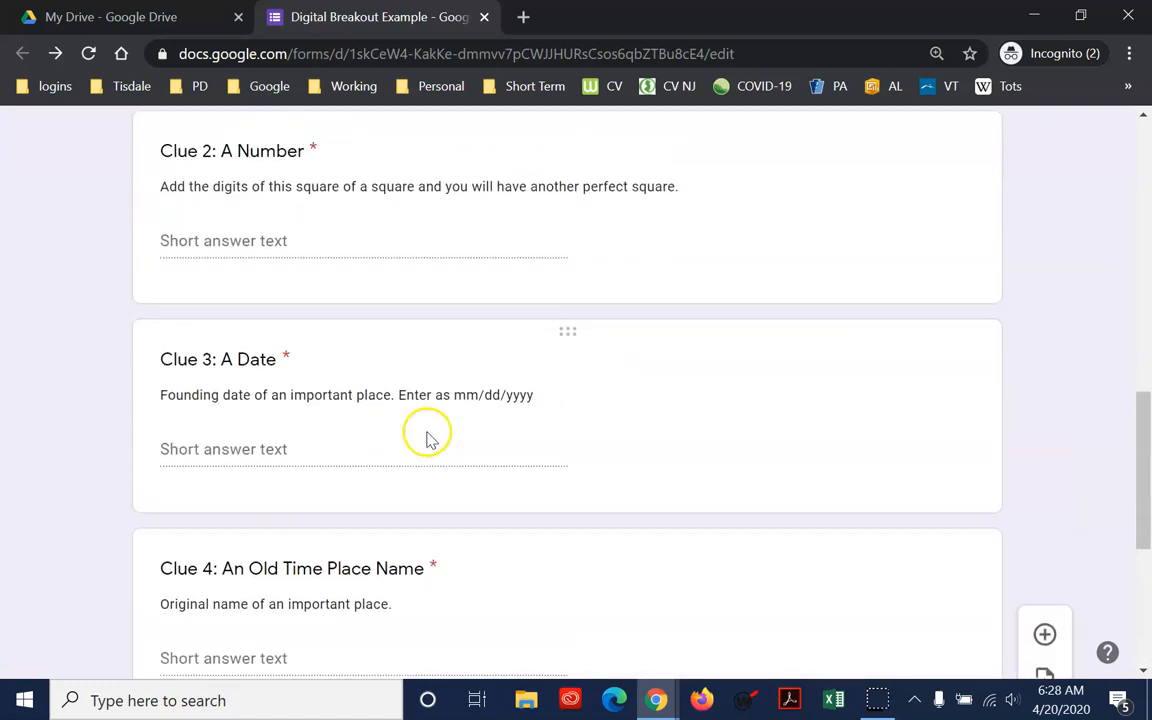
drag(568, 436, 591, 432)
Step: Title section 3 "Part III" and describe it as "You are getting closer. Keep going."
click(420, 231)
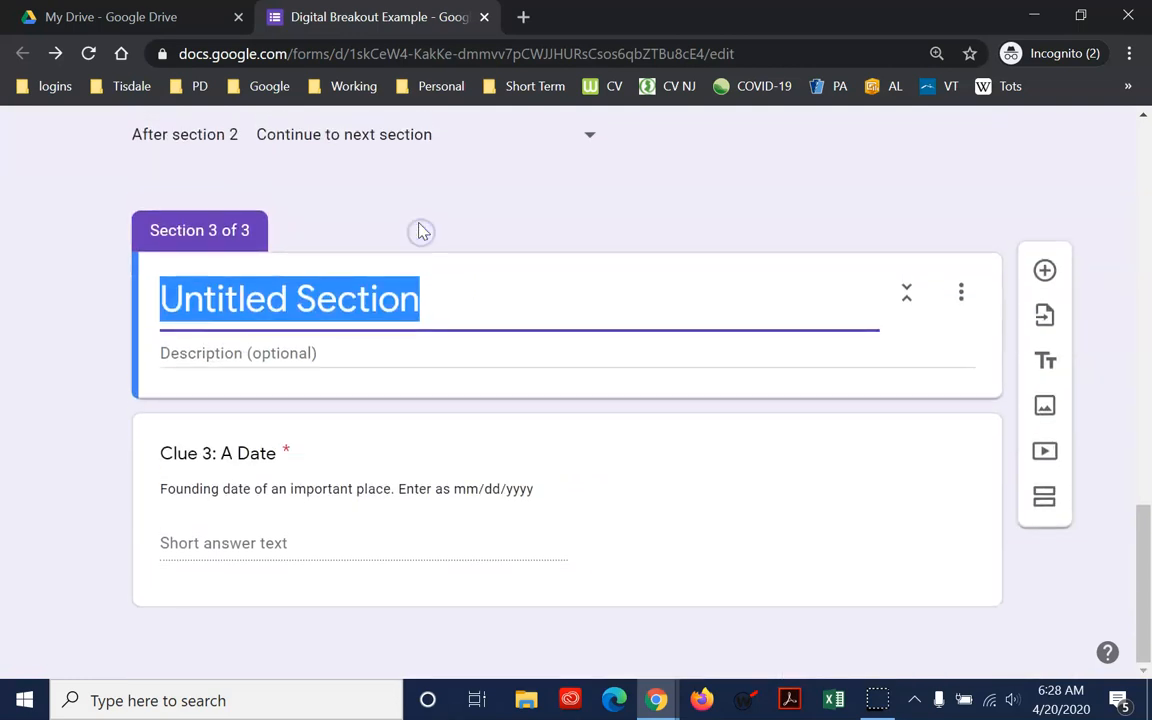
text(Part III)
click(397, 352)
text(You)
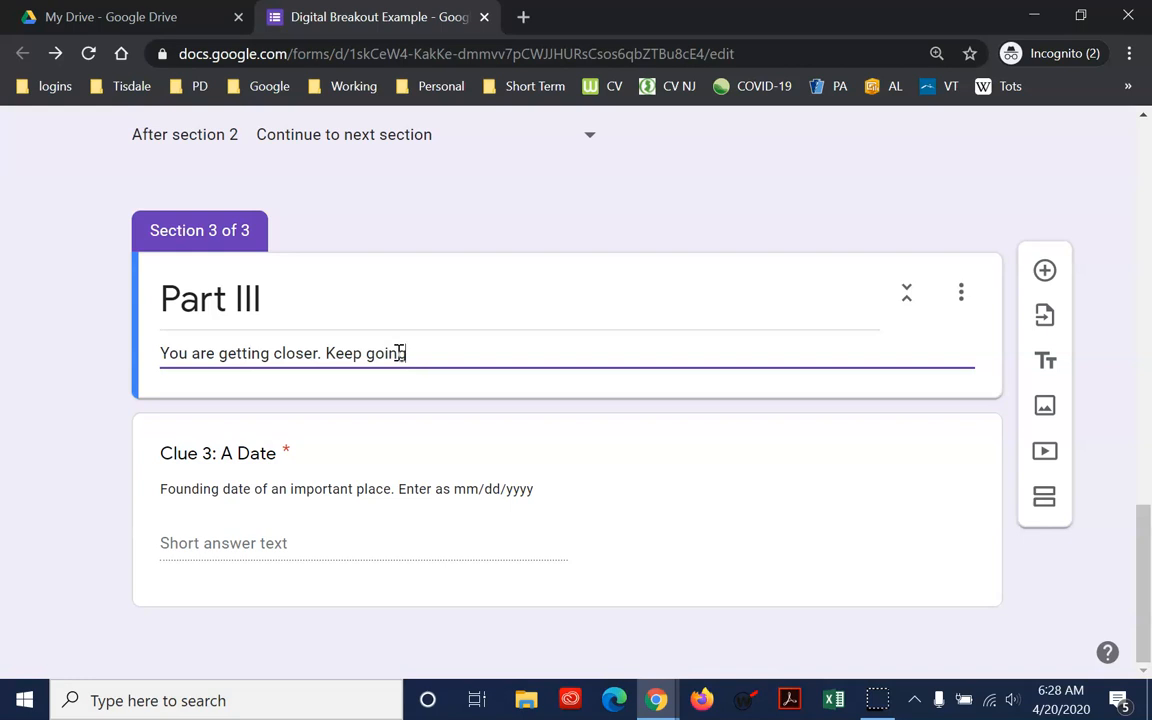
Step: Insert a fourth section below the Part III header and move Clue 3 back up into section 3
scroll(412, 356, up, 3)
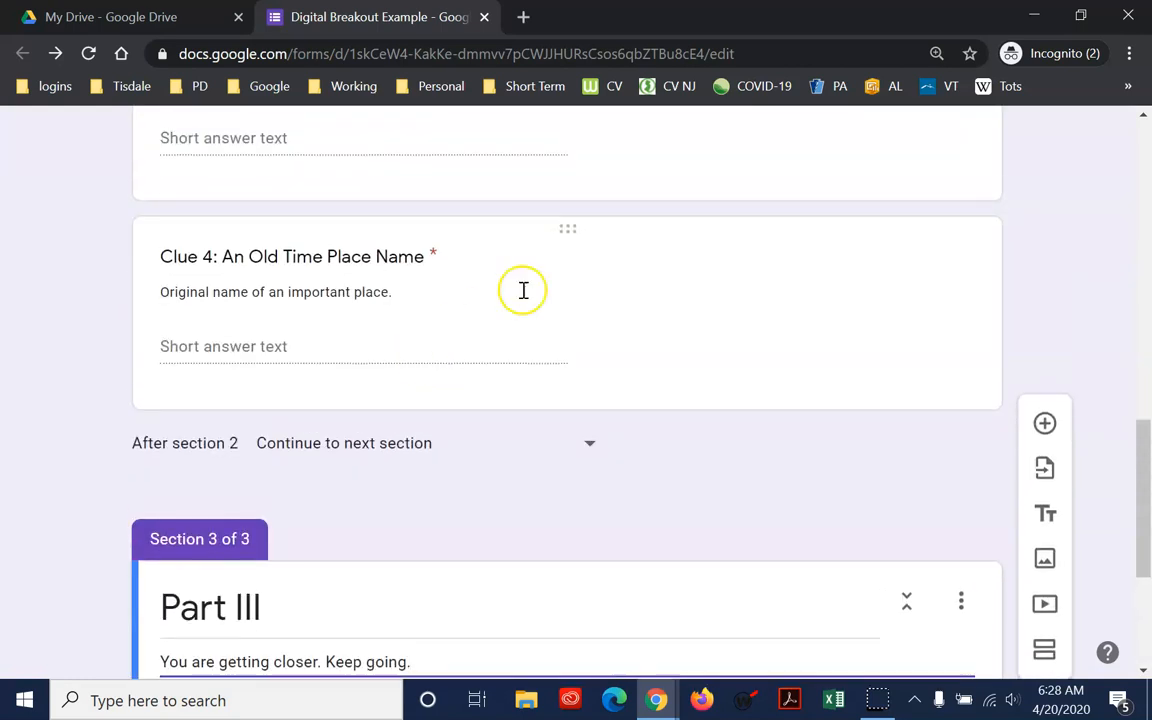
scroll(900, 373, down, 3)
click(1042, 500)
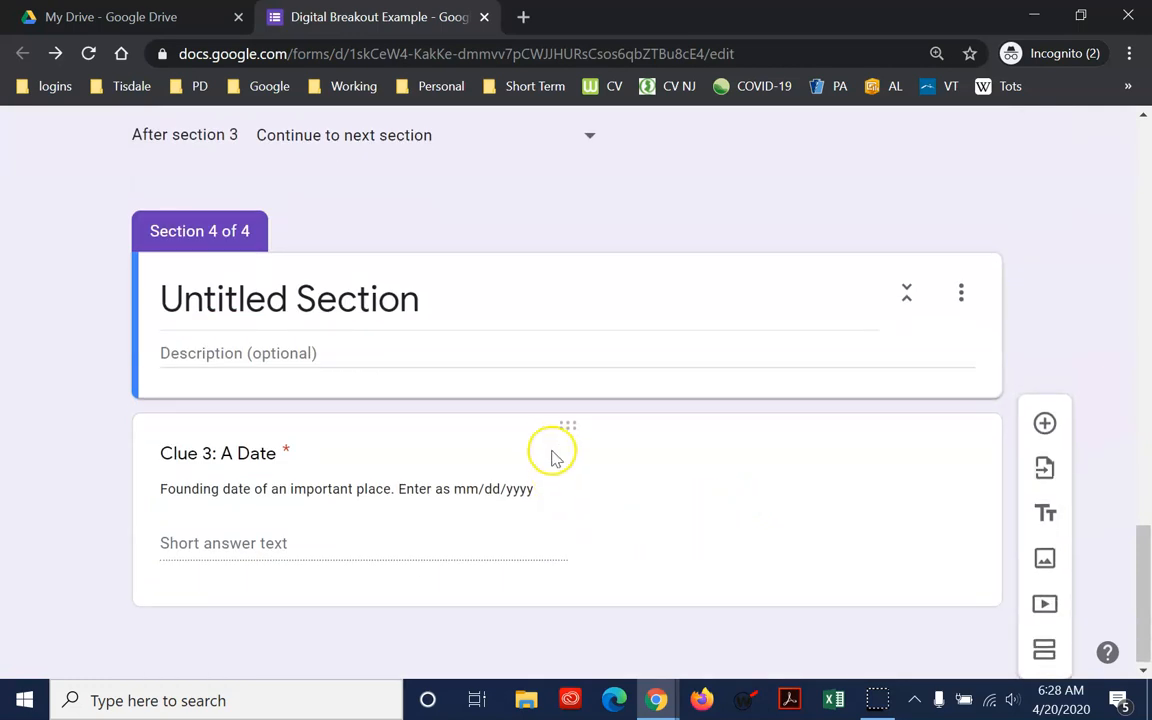
drag(573, 429, 604, 504)
Step: Move the Clue 4: An Old Time Place Name question from section 2 into section 4
scroll(615, 462, up, 5)
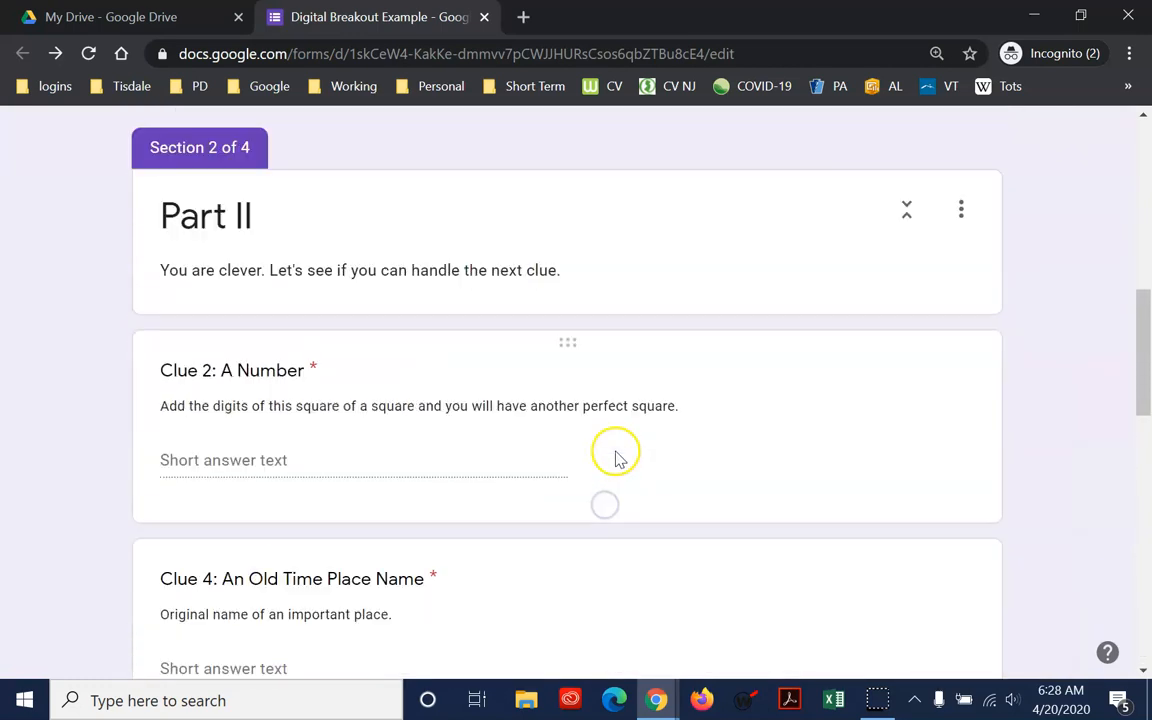
scroll(610, 475, down, 1)
drag(583, 452, 609, 609)
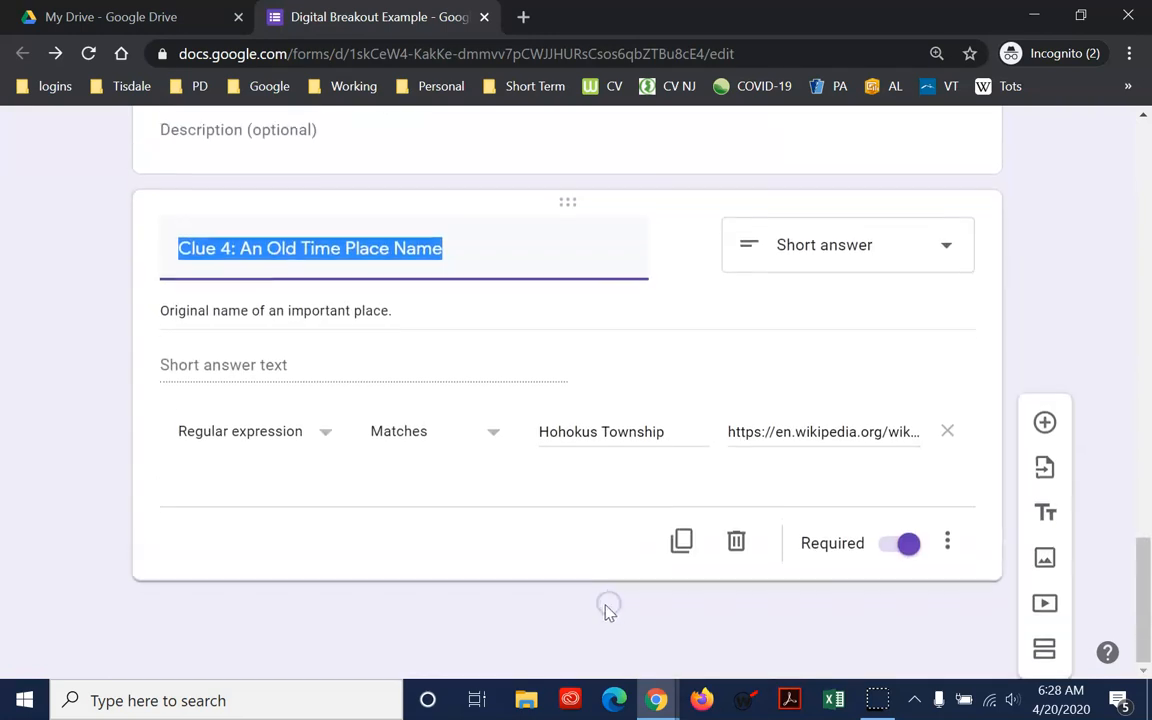
Step: Title section 4 "Part IV" and describe it as "One more to go. Are you up to the challenge?"
scroll(604, 607, up, 3)
click(429, 399)
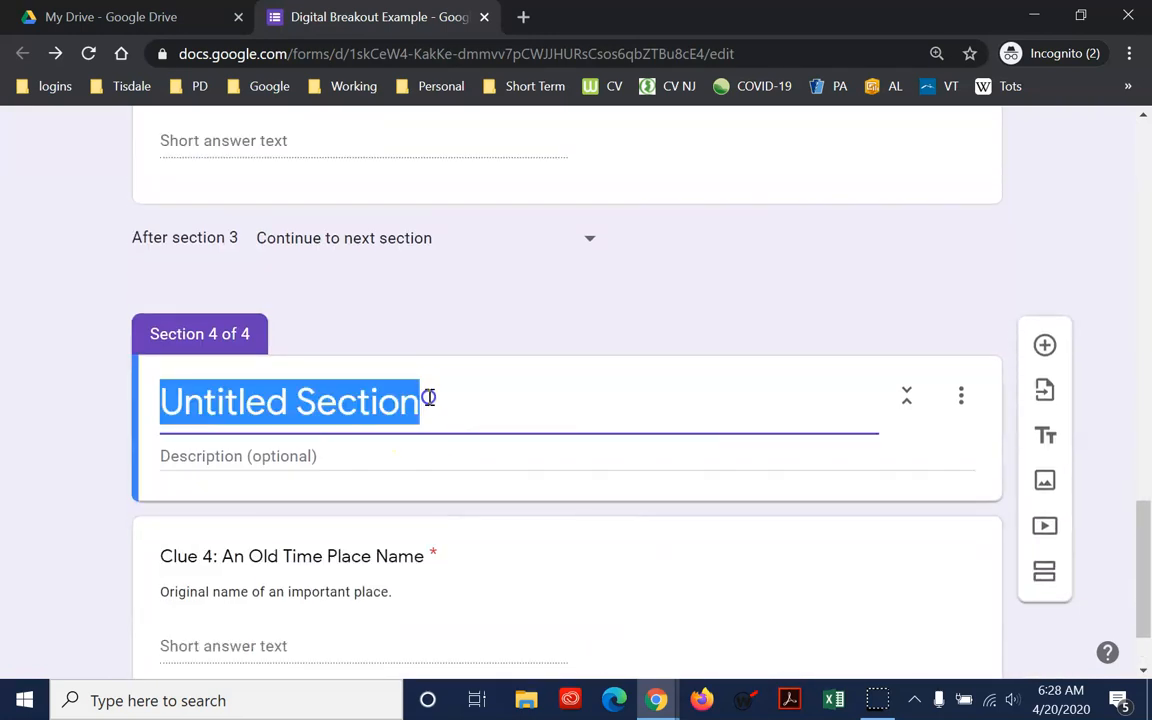
text(Part IV)
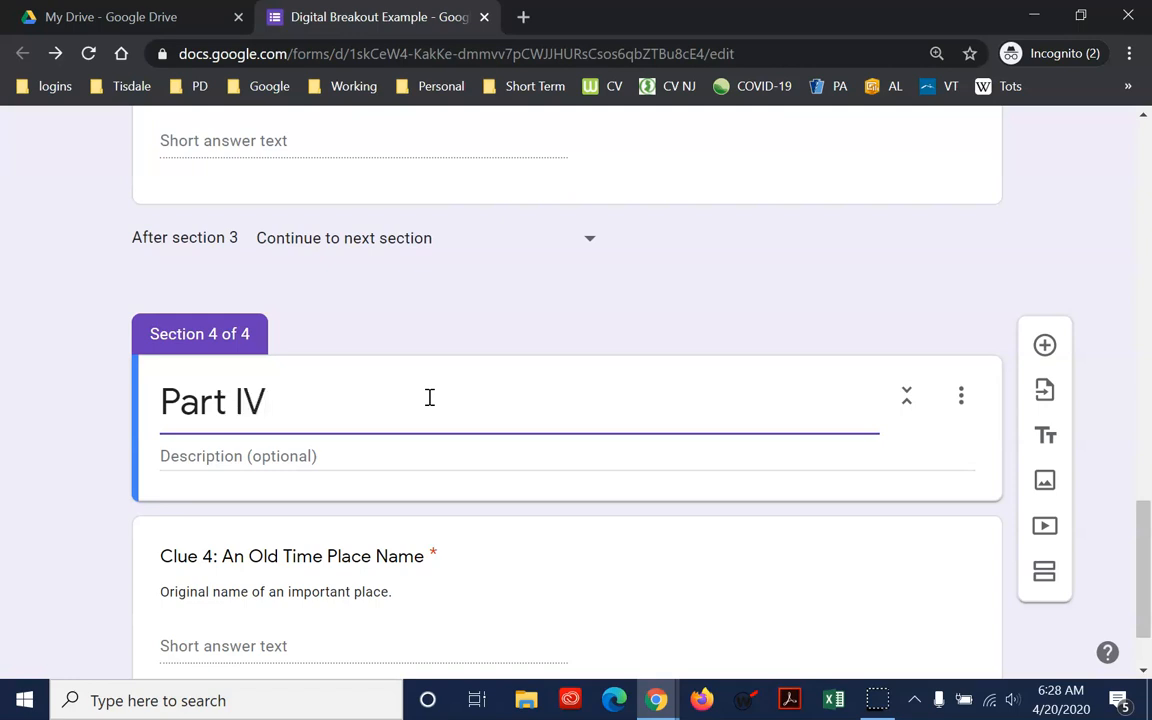
click(367, 461)
text(On)
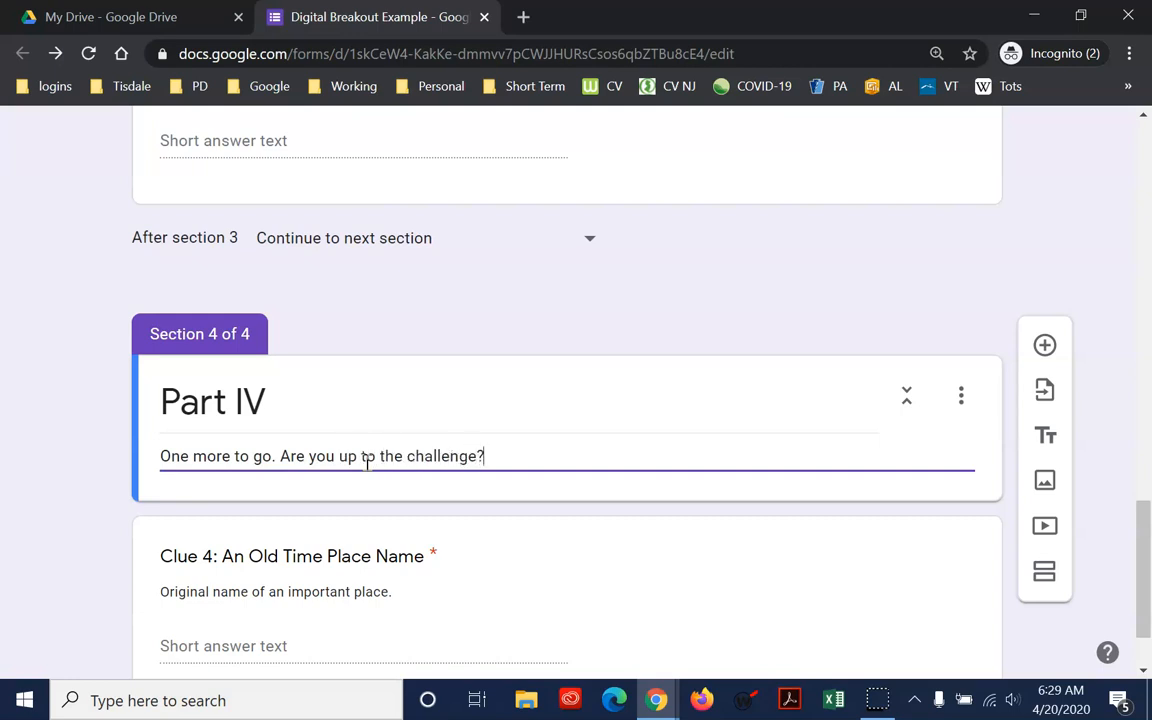
Step: Check the routing after section 1 and set the form to go to section 3 (Part III) after section 2
scroll(396, 460, up, 12)
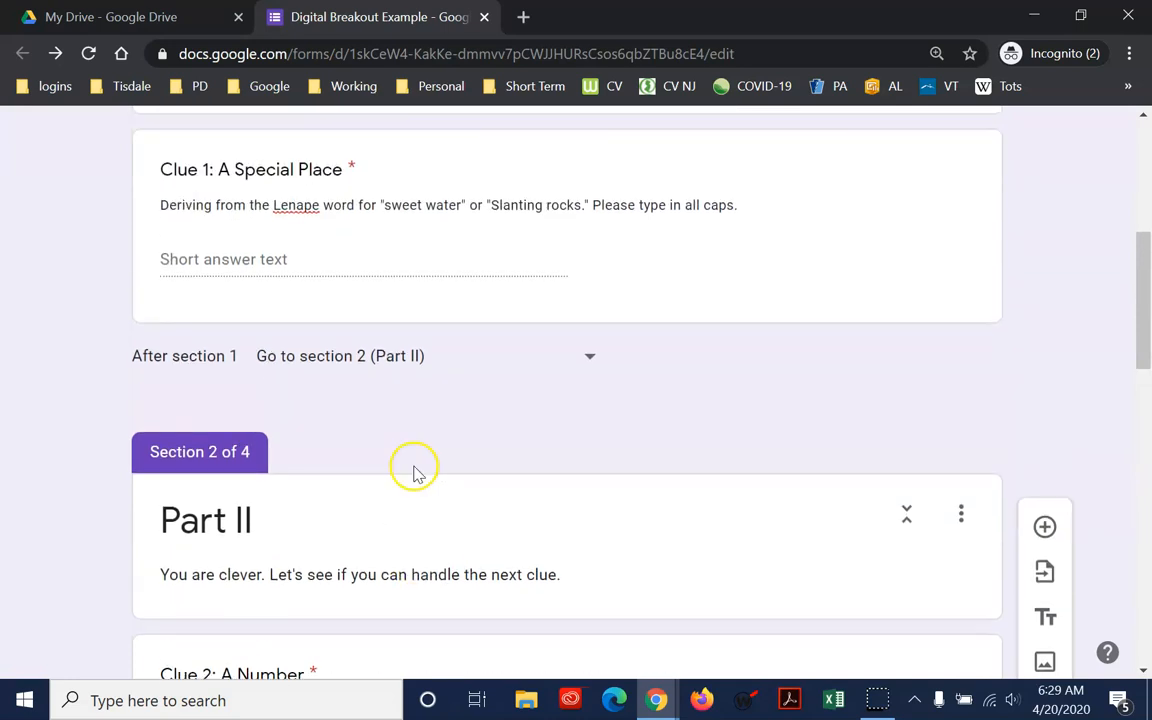
scroll(398, 372, up, 4)
scroll(392, 388, down, 2)
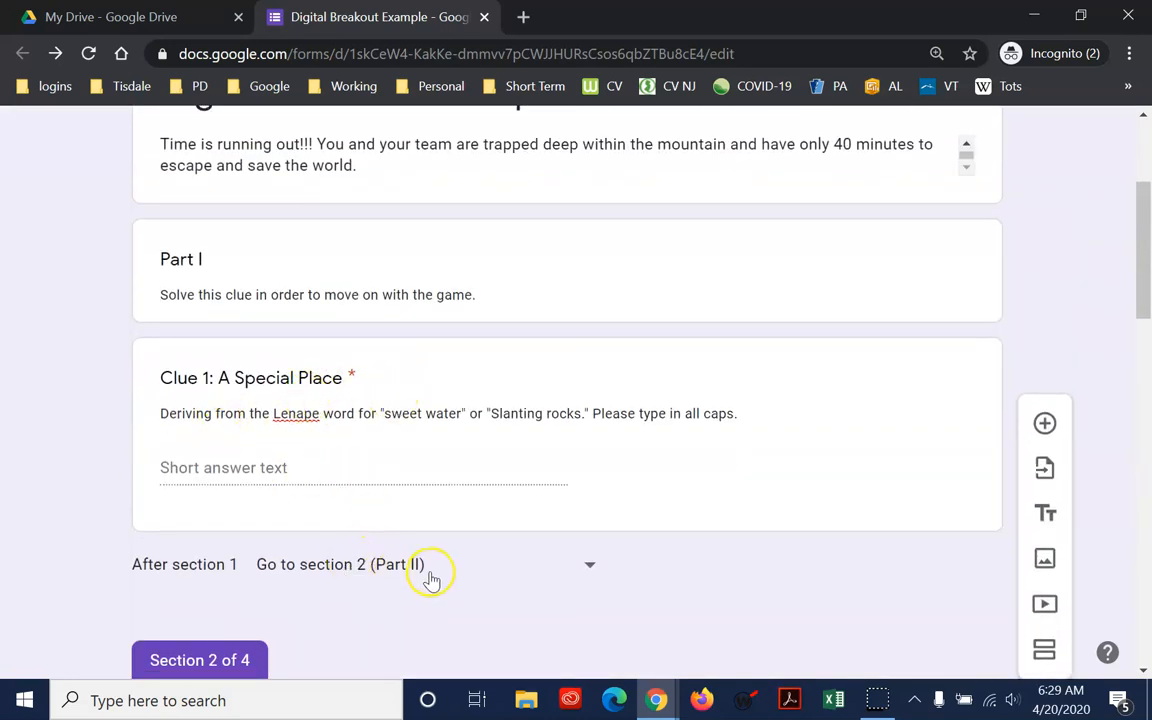
scroll(432, 578, down, 3)
scroll(350, 385, down, 4)
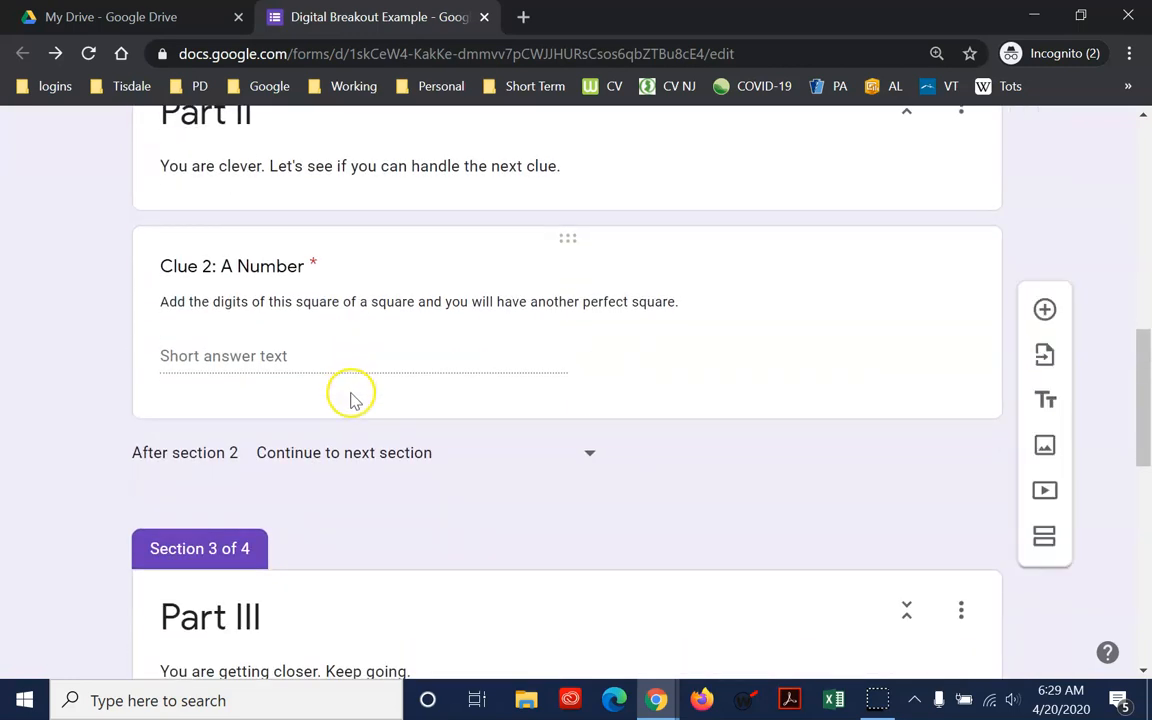
scroll(386, 458, down, 2)
scroll(386, 458, up, 2)
click(590, 456)
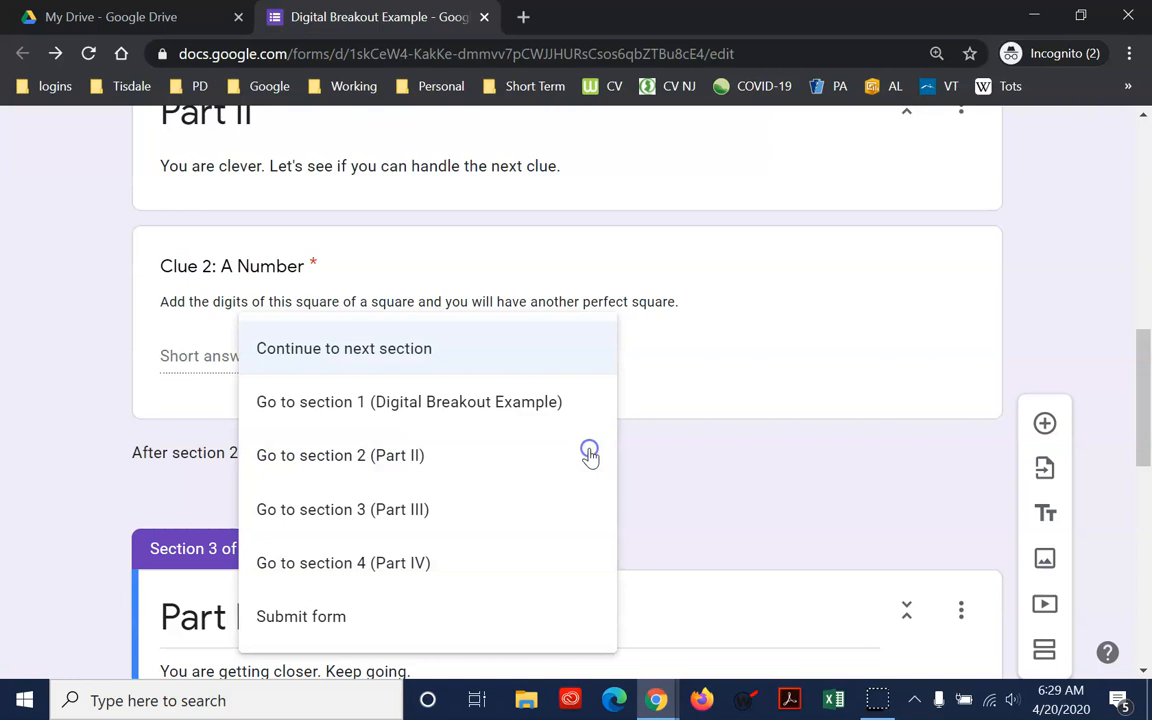
click(476, 499)
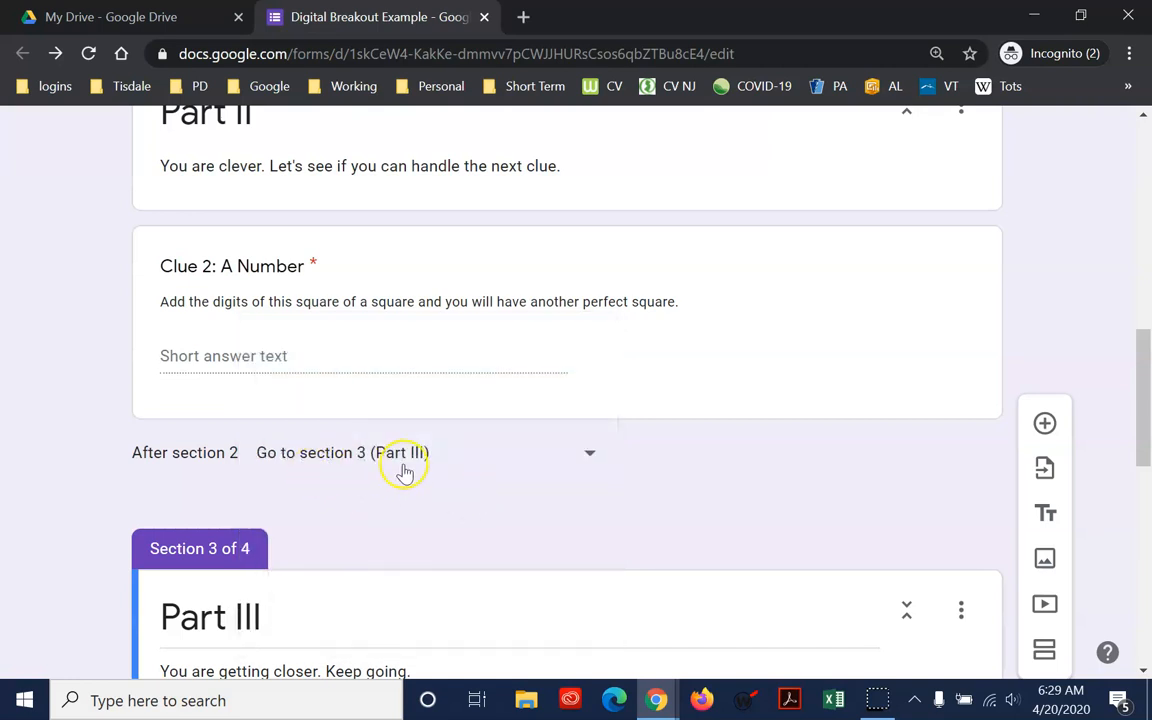
Step: Set the form to go to section 4 (Part IV) after section 3
scroll(401, 489, down, 5)
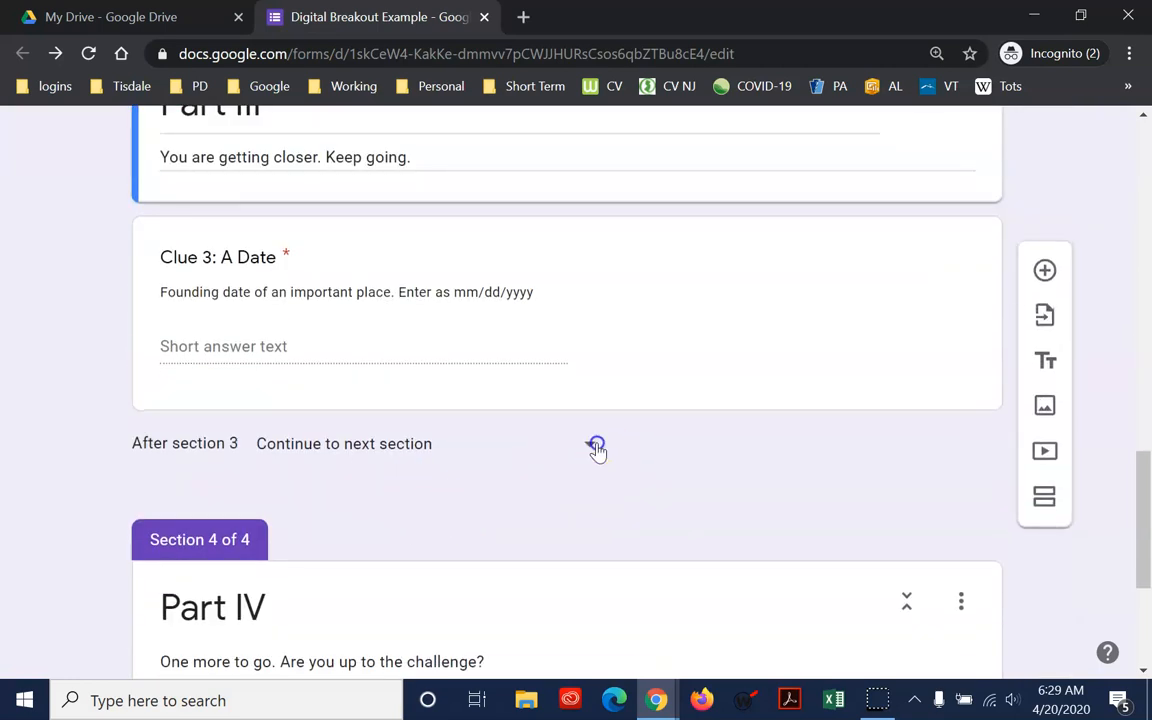
click(597, 448)
click(509, 567)
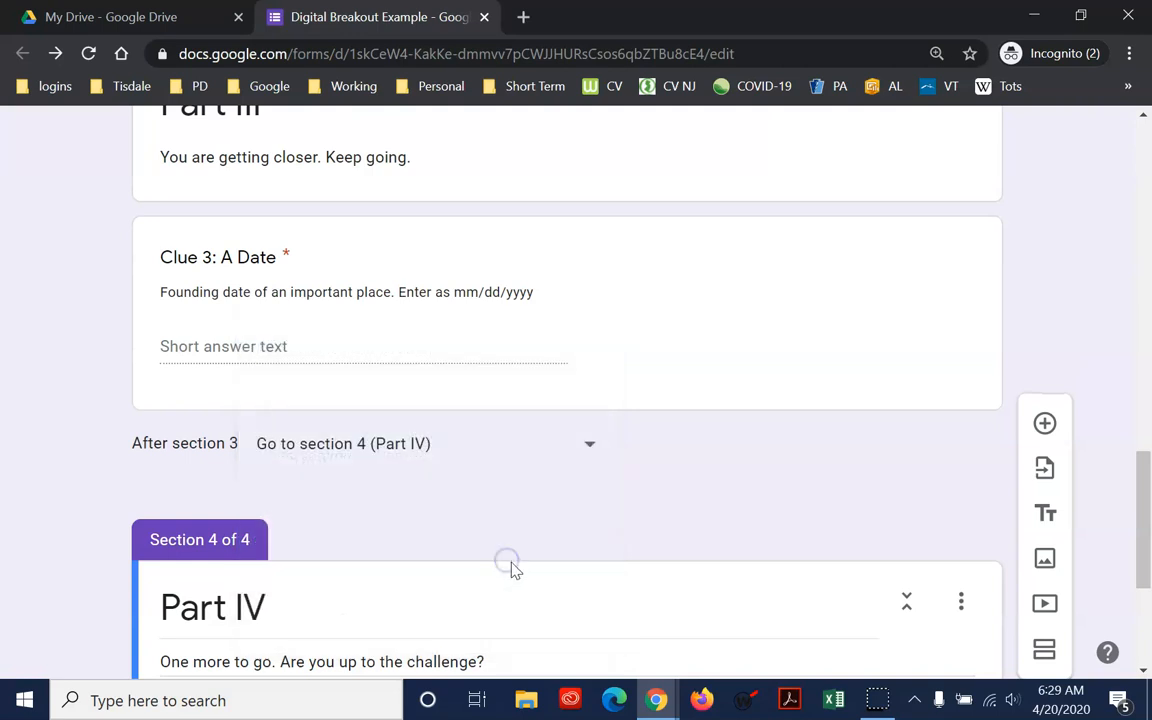
Step: Review the four sections of the form and open a preview of its first page
scroll(508, 569, down, 3)
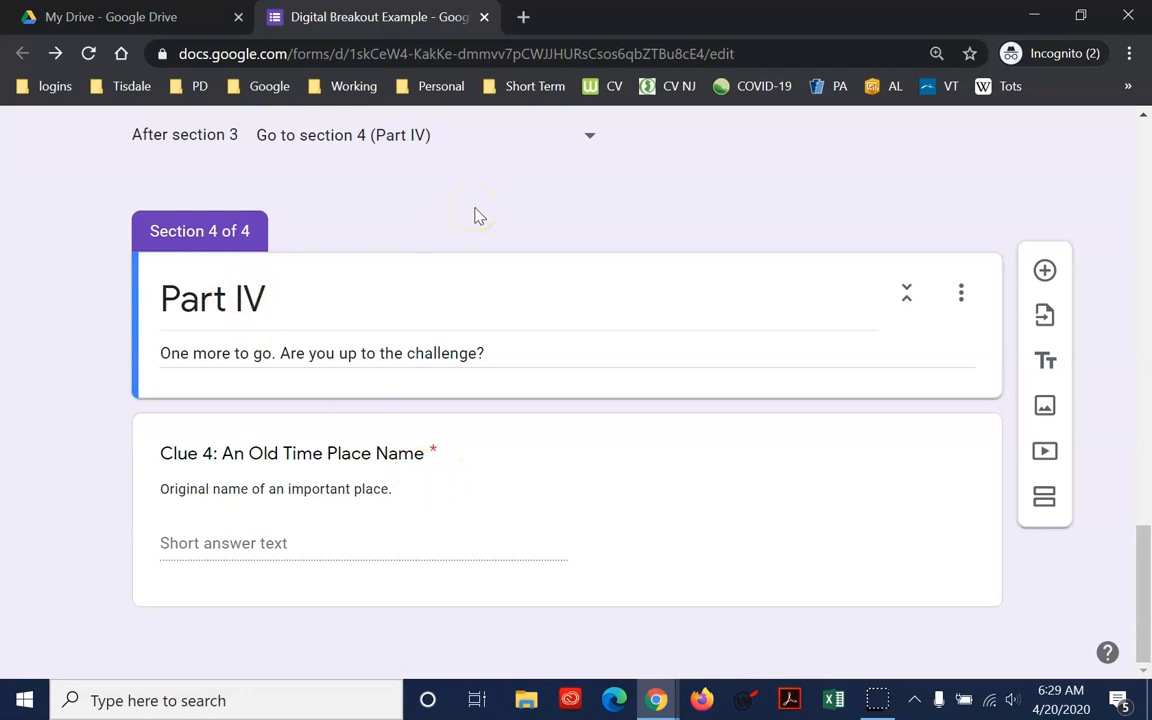
scroll(630, 390, up, 15)
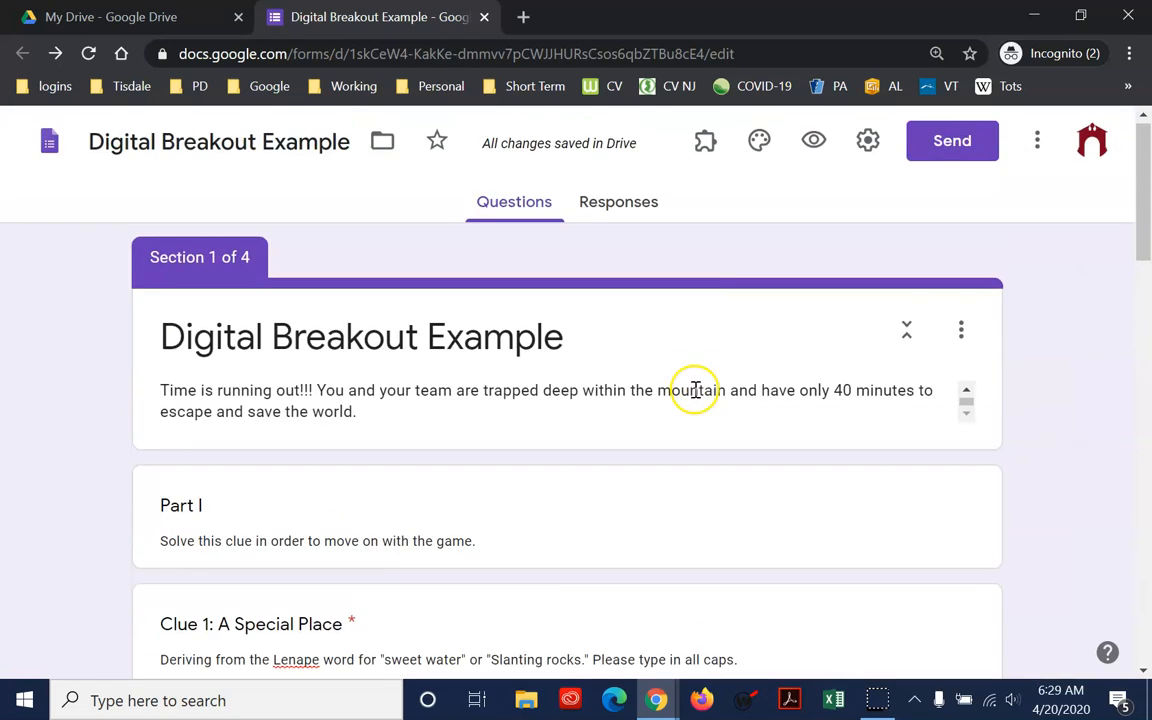
scroll(695, 390, down, 15)
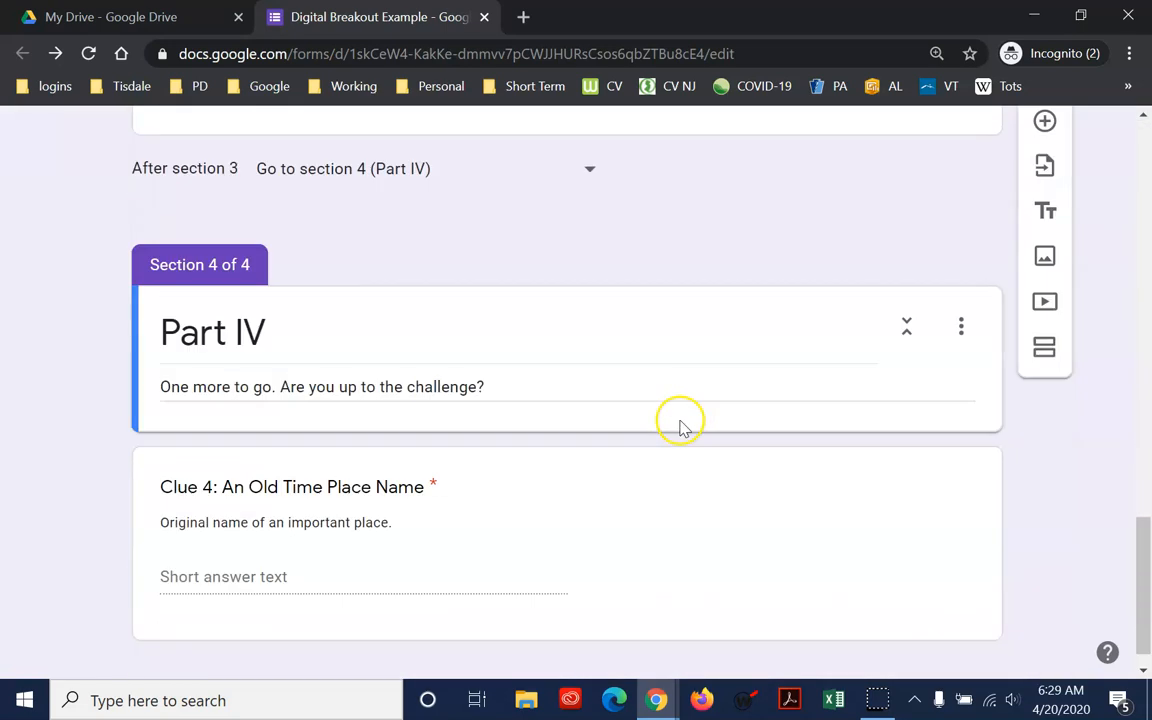
scroll(630, 465, up, 5)
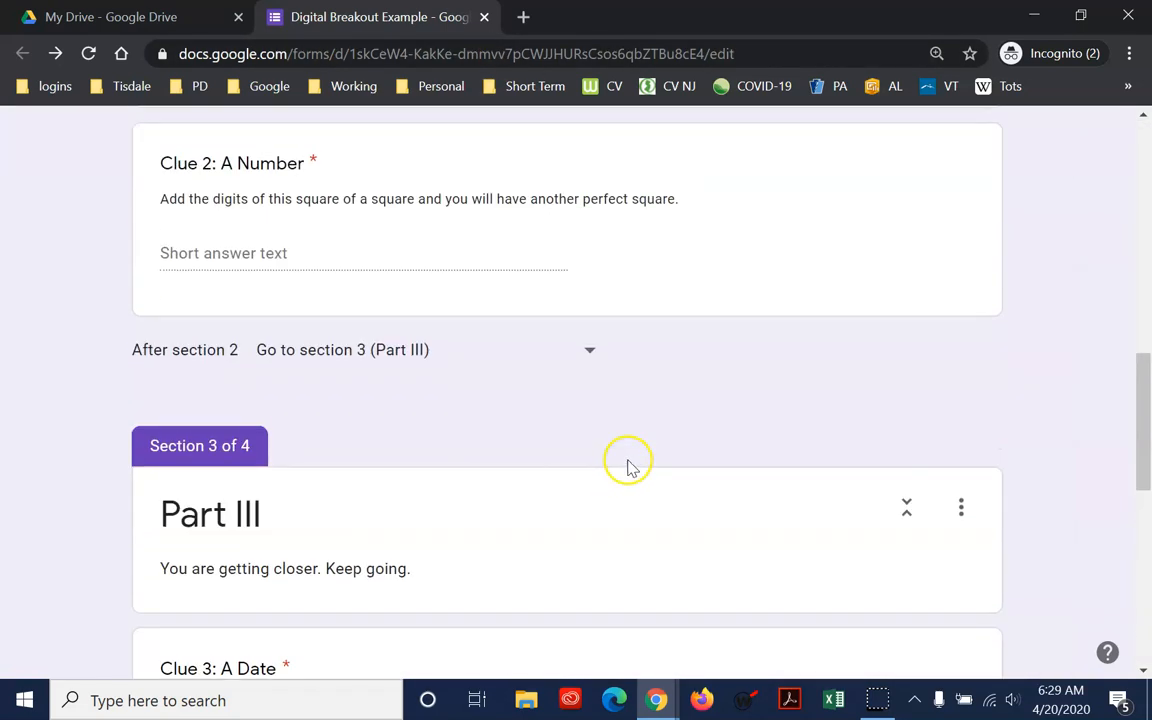
scroll(640, 467, up, 10)
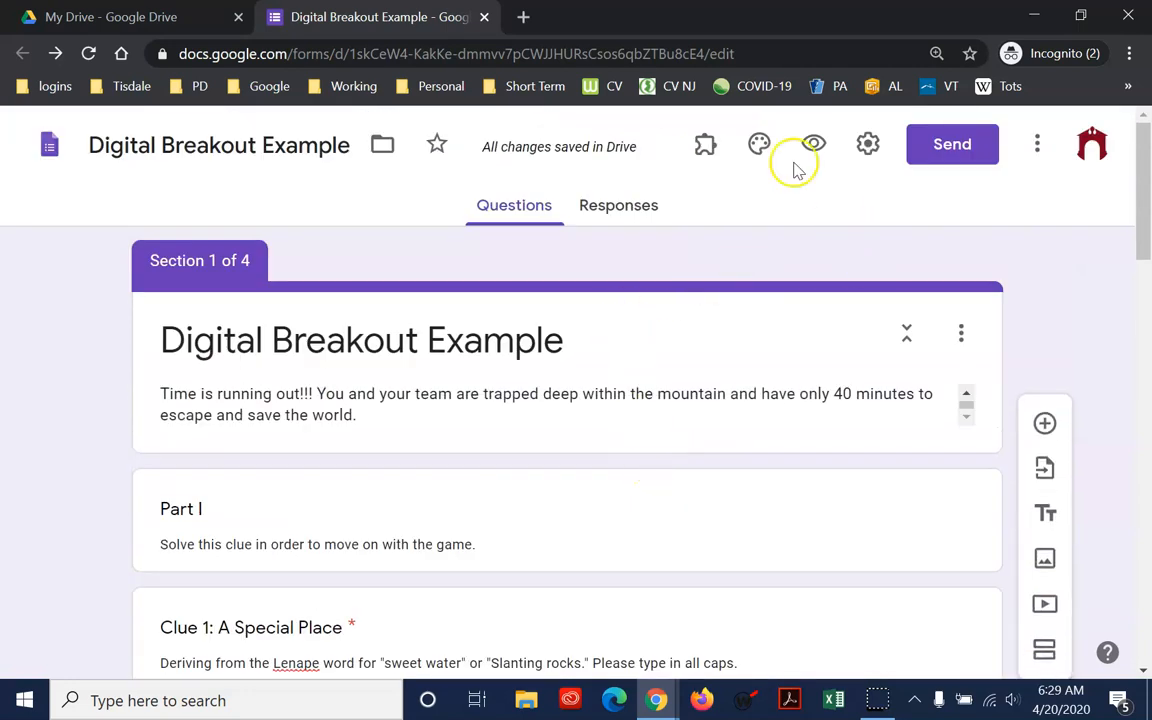
click(814, 150)
scroll(874, 452, down, 2)
scroll(874, 452, up, 2)
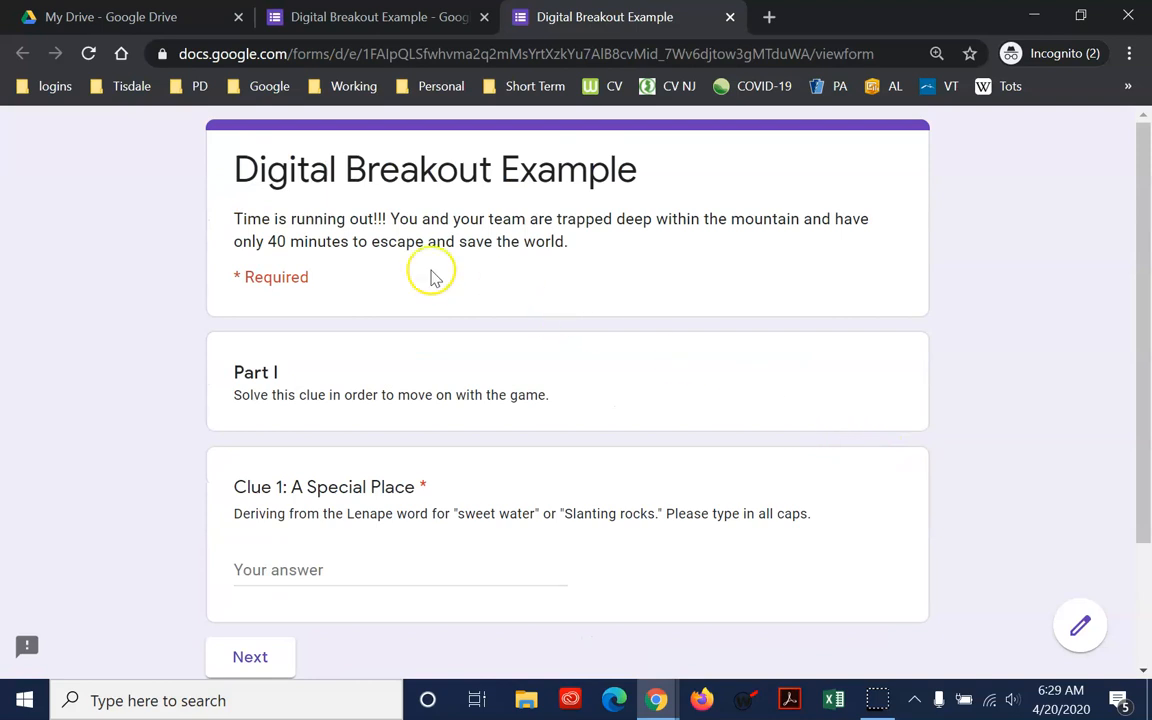
Step: Test the validation of Clue 1 in the form preview with the mixed-case answer "Ramapo"
scroll(496, 434, down, 2)
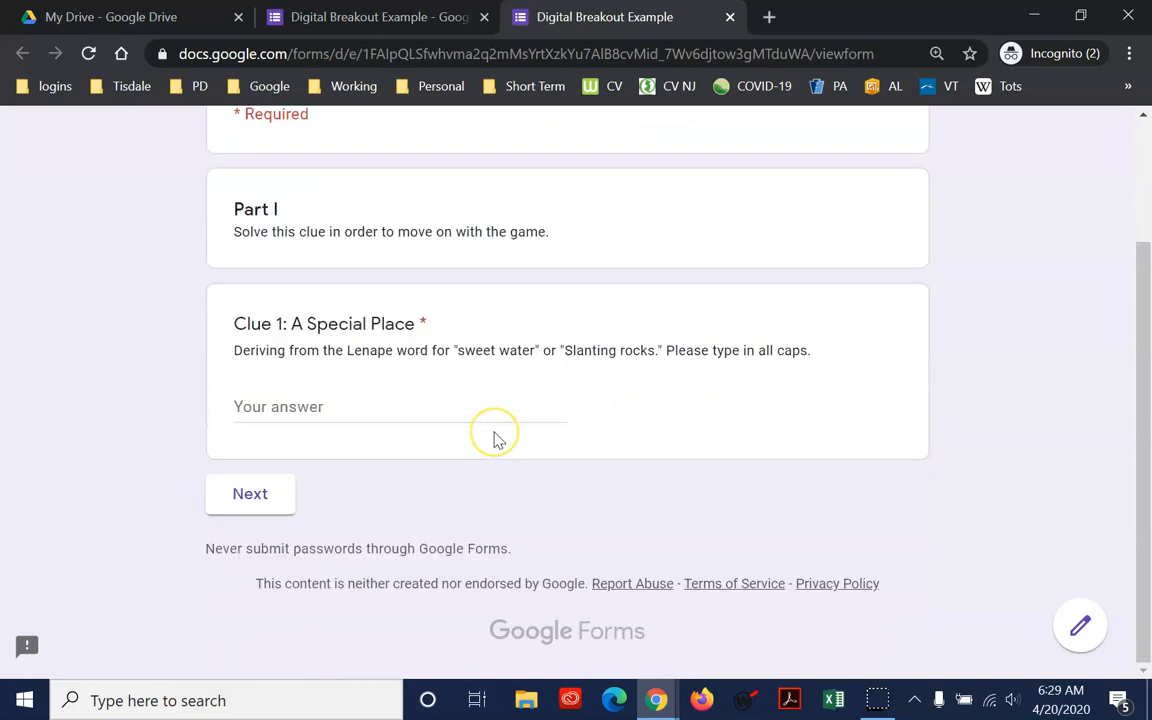
scroll(496, 437, up, 1)
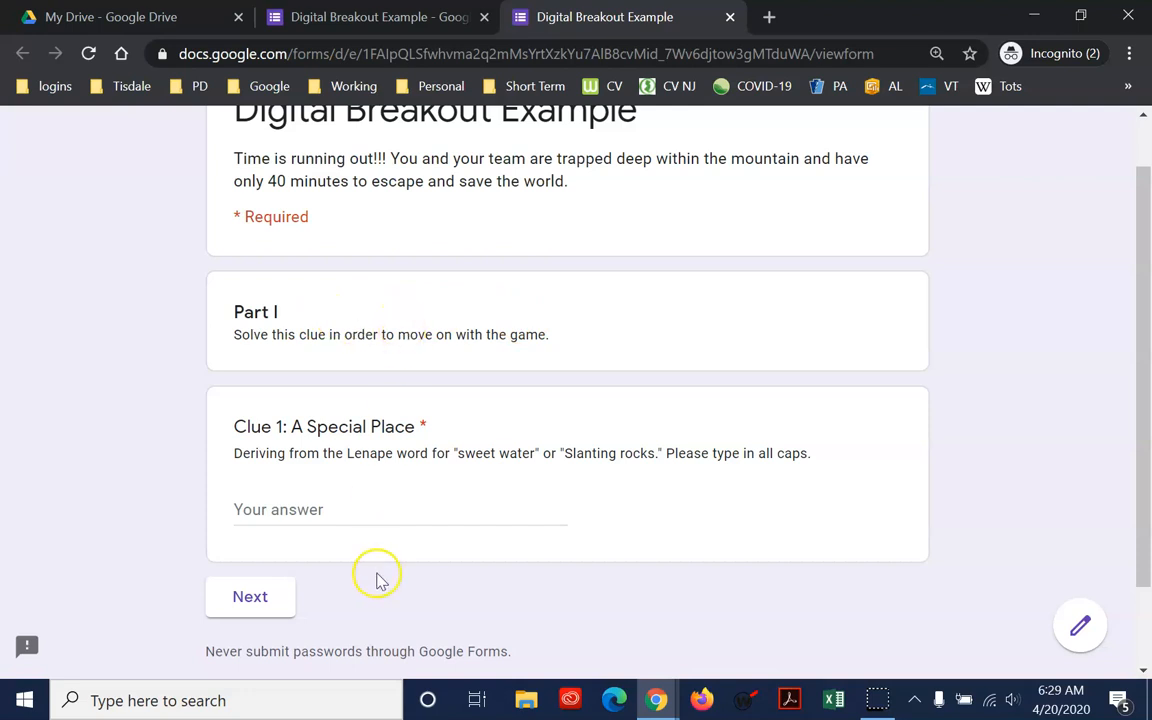
click(393, 511)
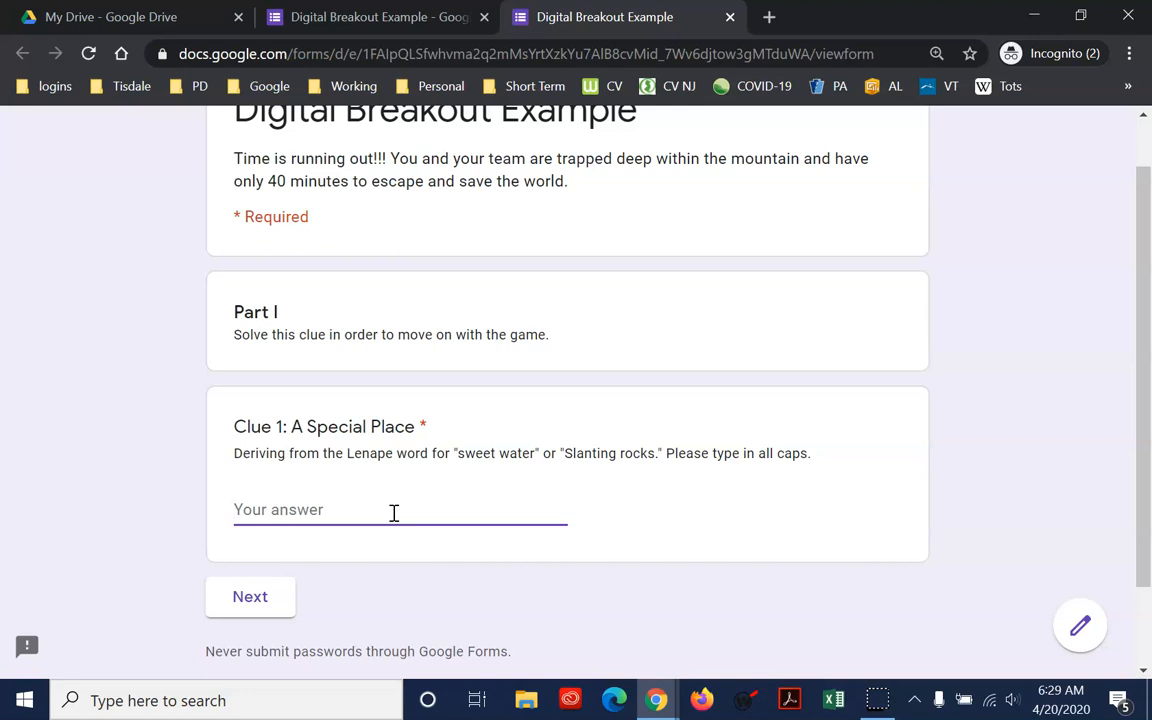
text(Ramapo)
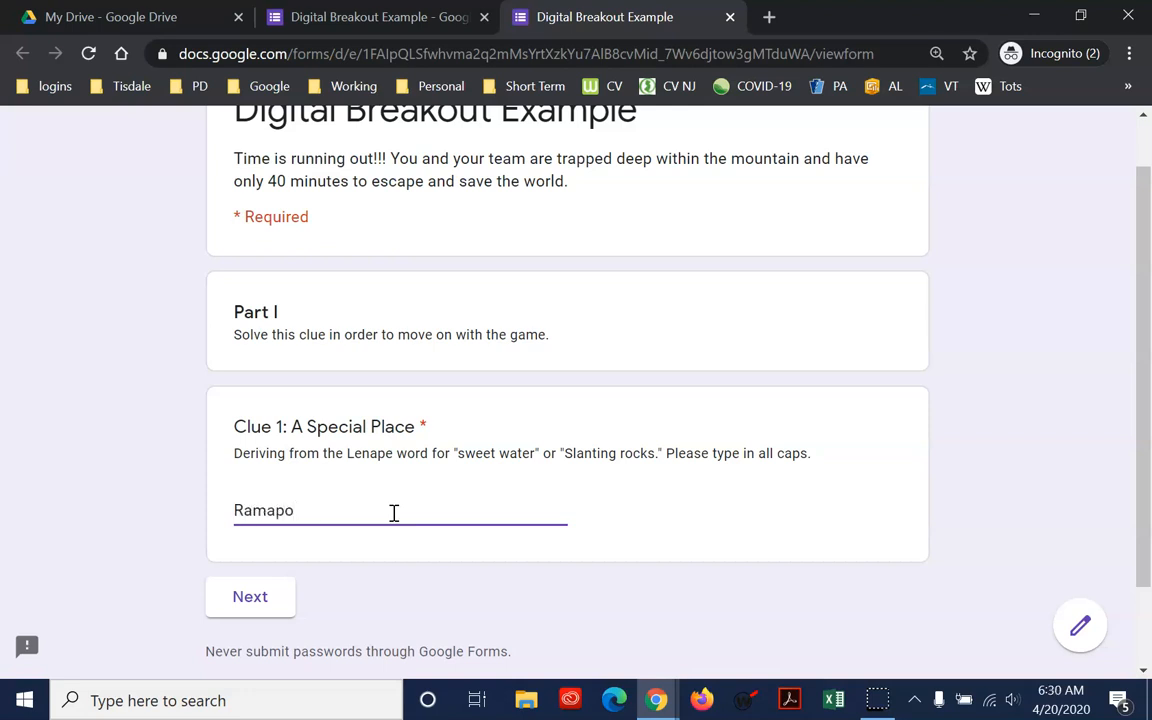
click(374, 570)
Step: Replace the Clue 1 answer with "RAMAPO" and continue to Part II
click(335, 515)
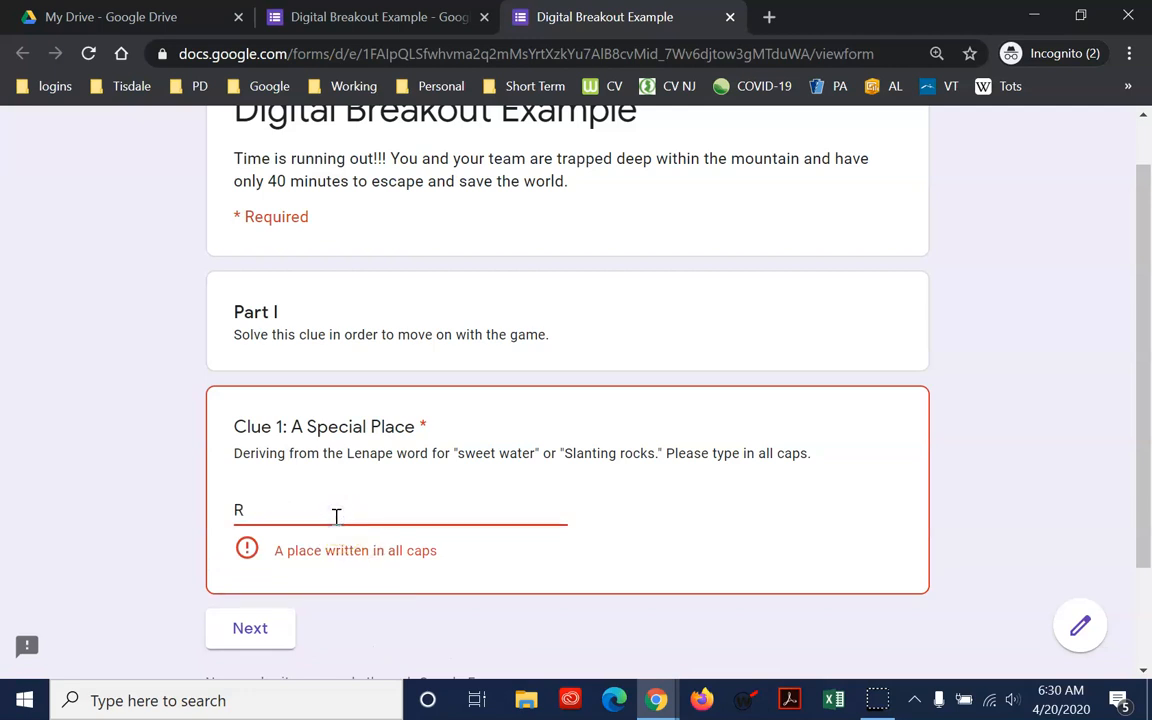
text(RAMAPO)
click(255, 606)
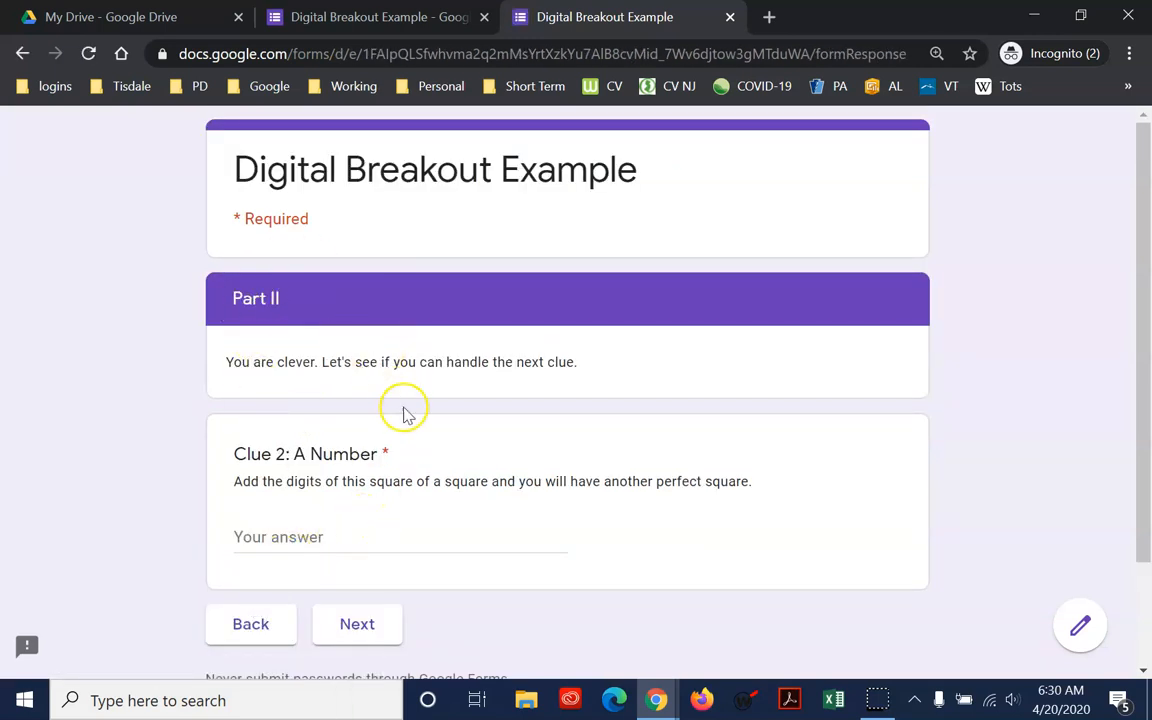
Step: Answer Clue 2 with 27 and continue to Part III
click(346, 537)
text(27)
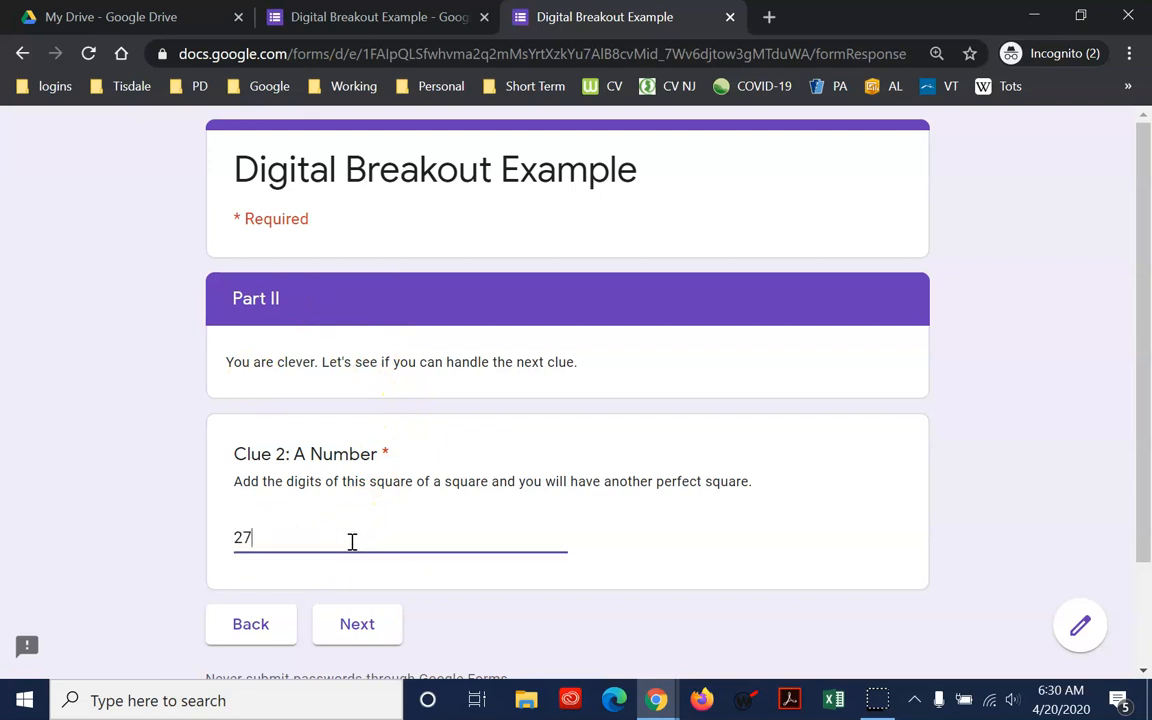
click(364, 620)
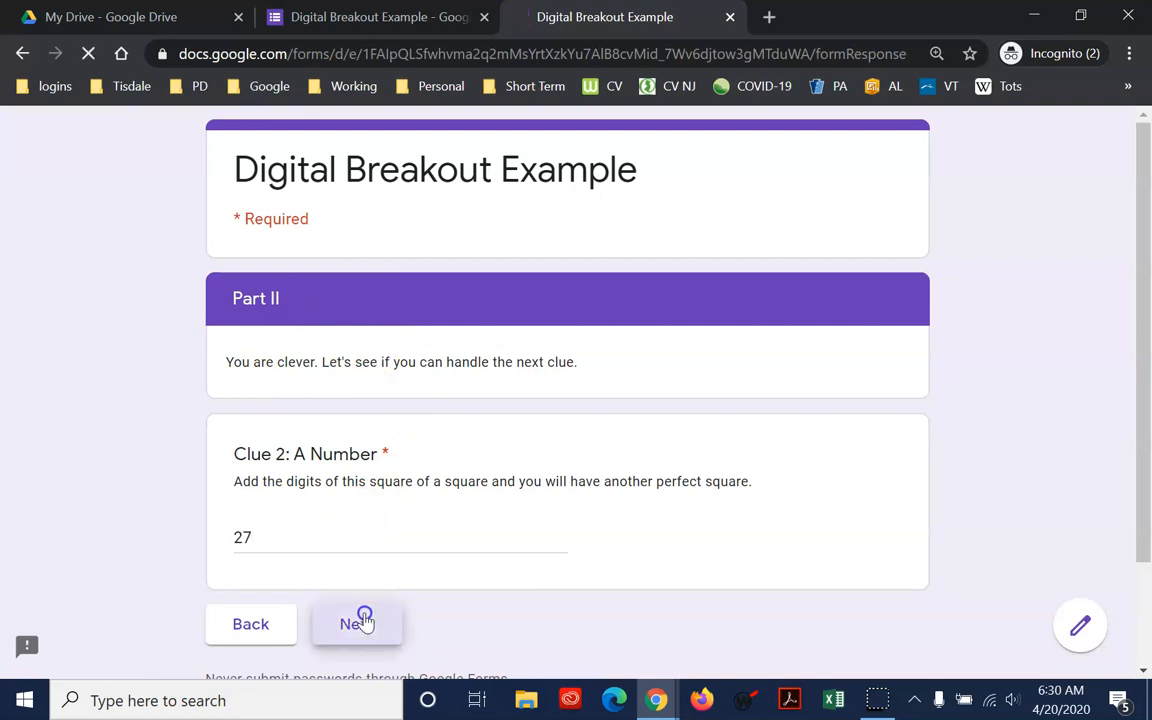
Step: Try 4/9/1849 as the Clue 3 date, correct it to 04/09/1849 and continue to Part IV
click(336, 548)
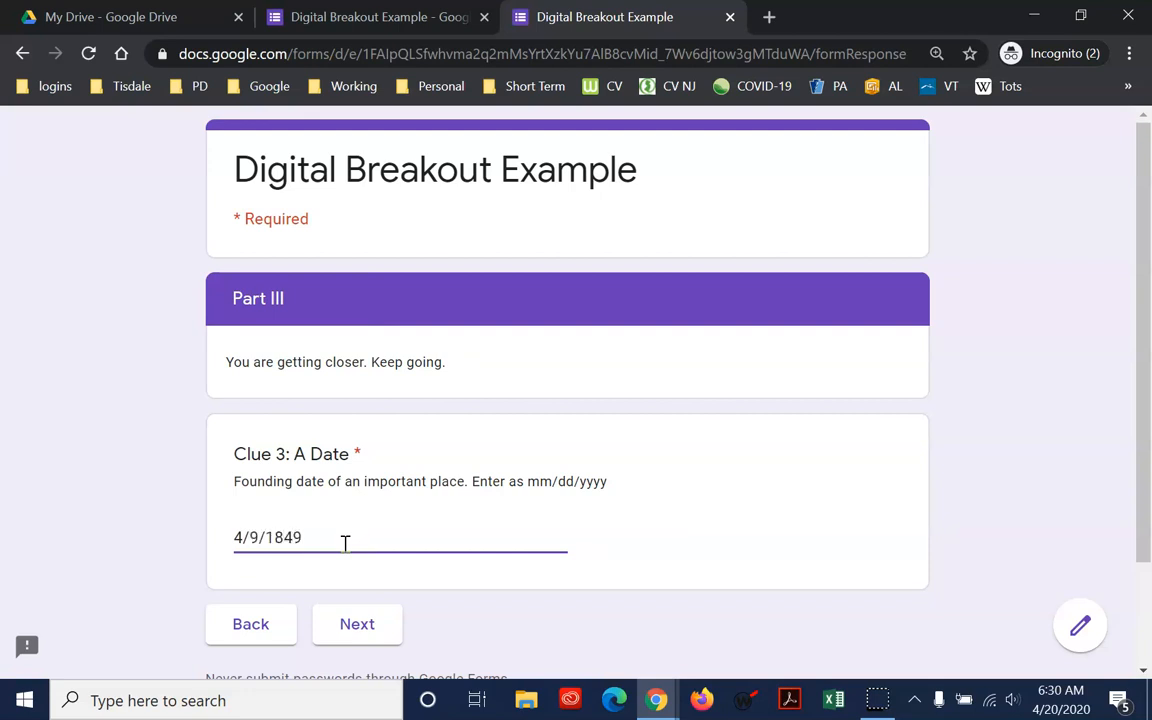
click(343, 573)
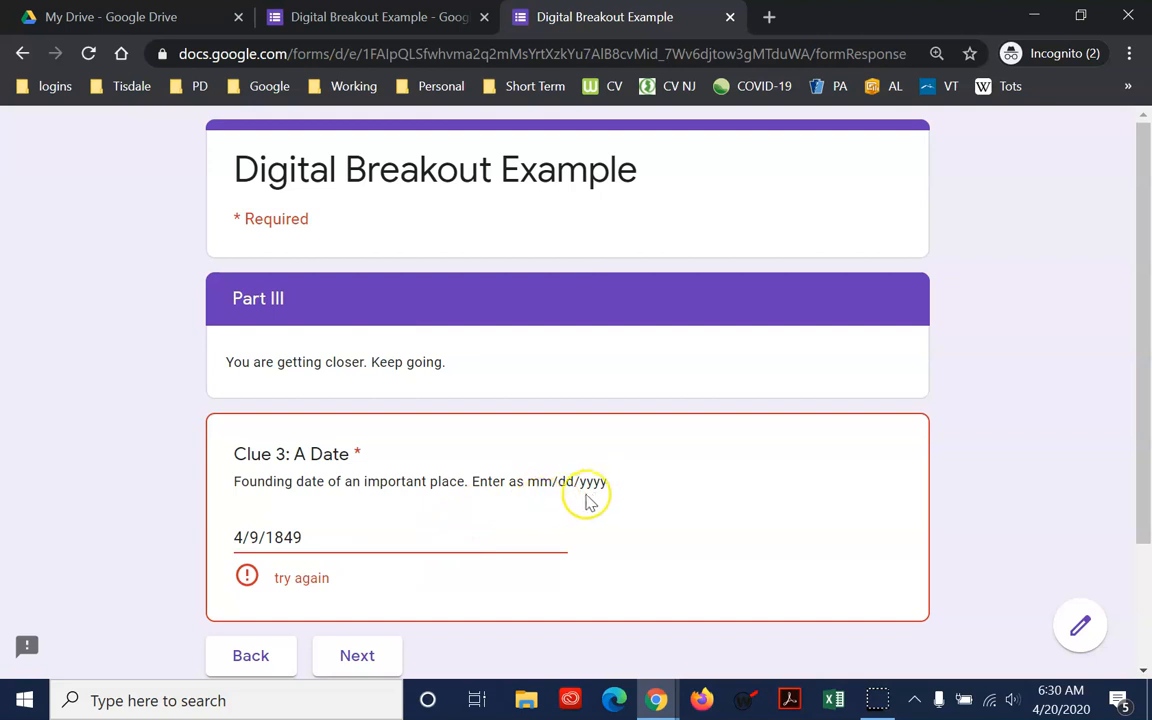
click(236, 540)
text(0)
click(264, 538)
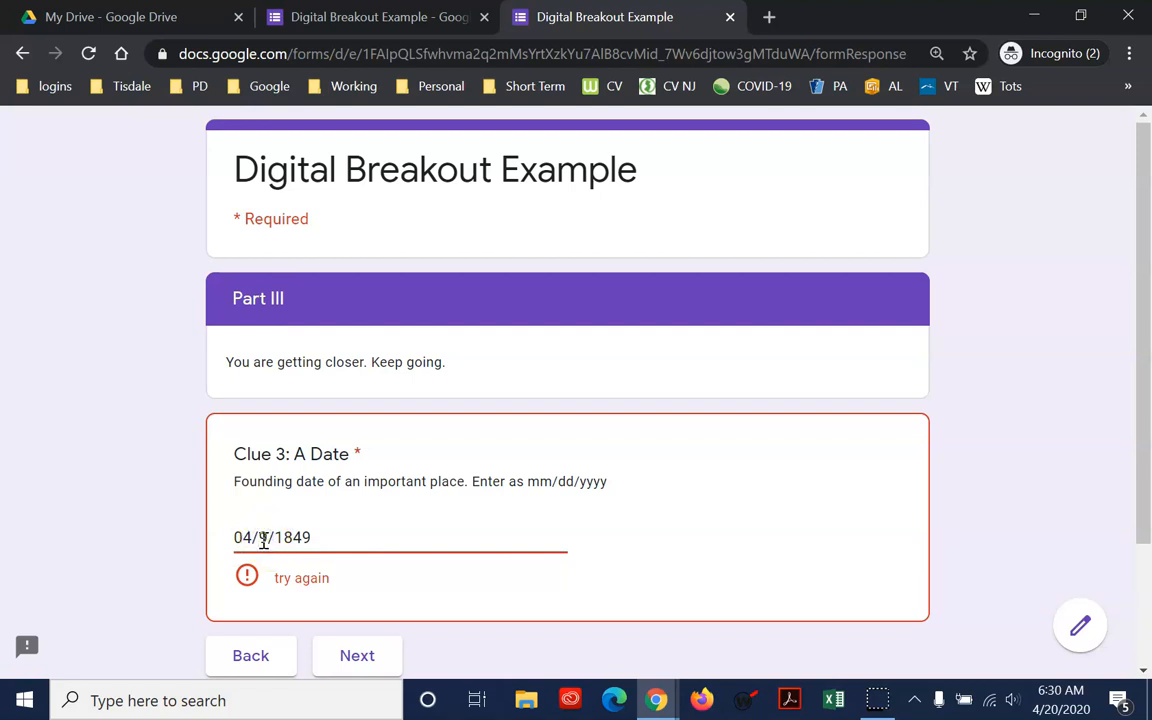
text(0)
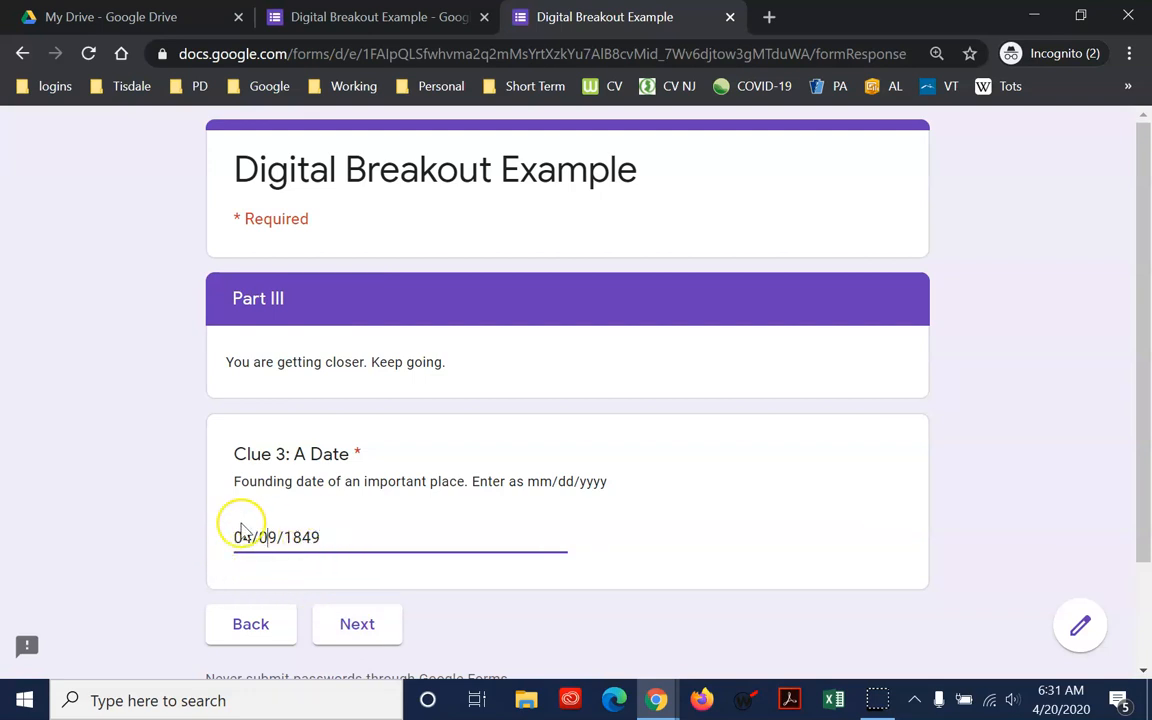
click(368, 636)
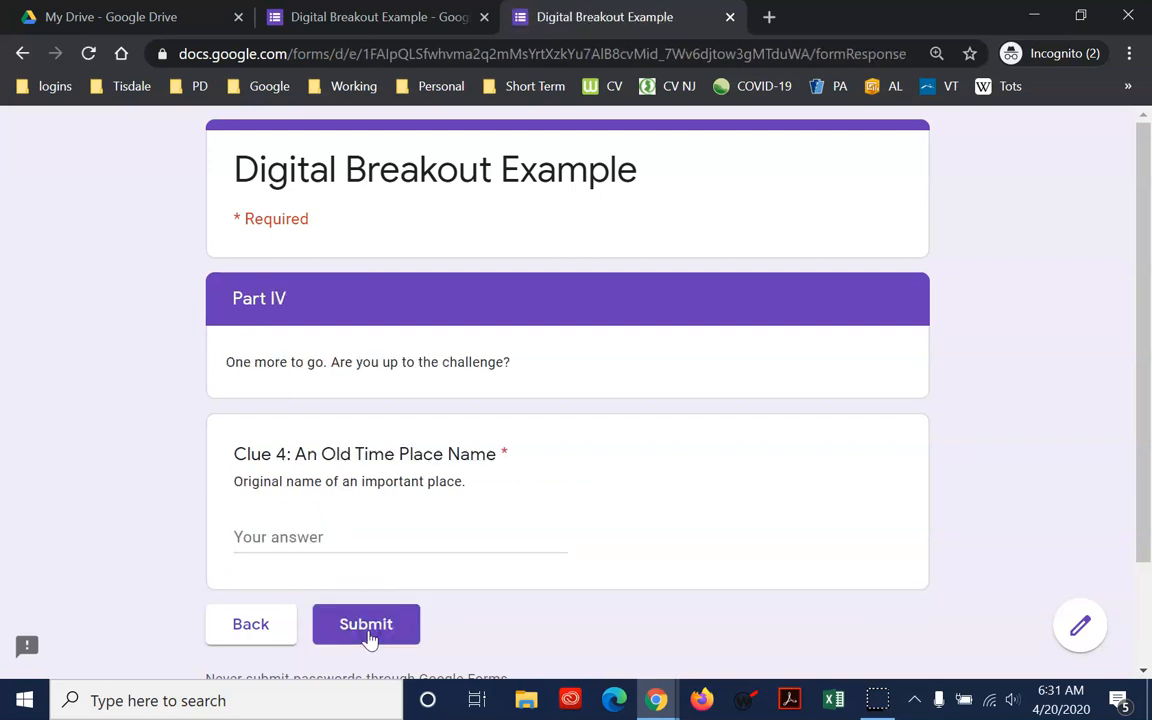
Step: Answer Clue 4 with "Hohokus Township", submit the response and close the form preview
click(318, 538)
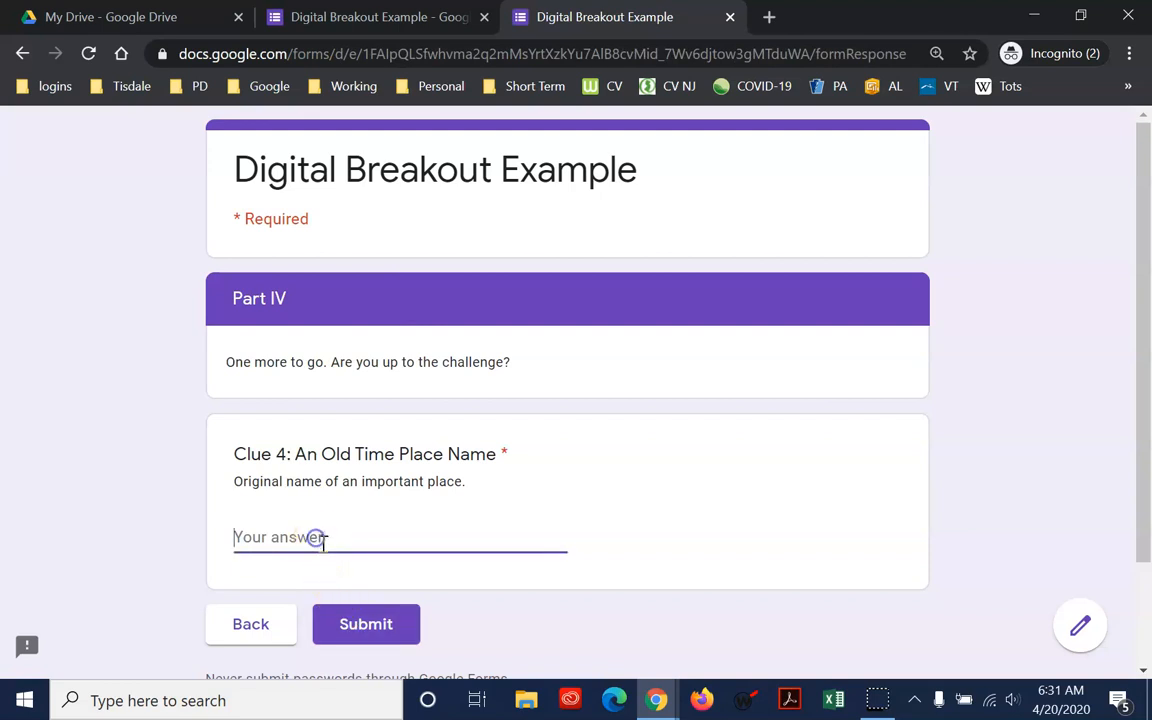
text(h)
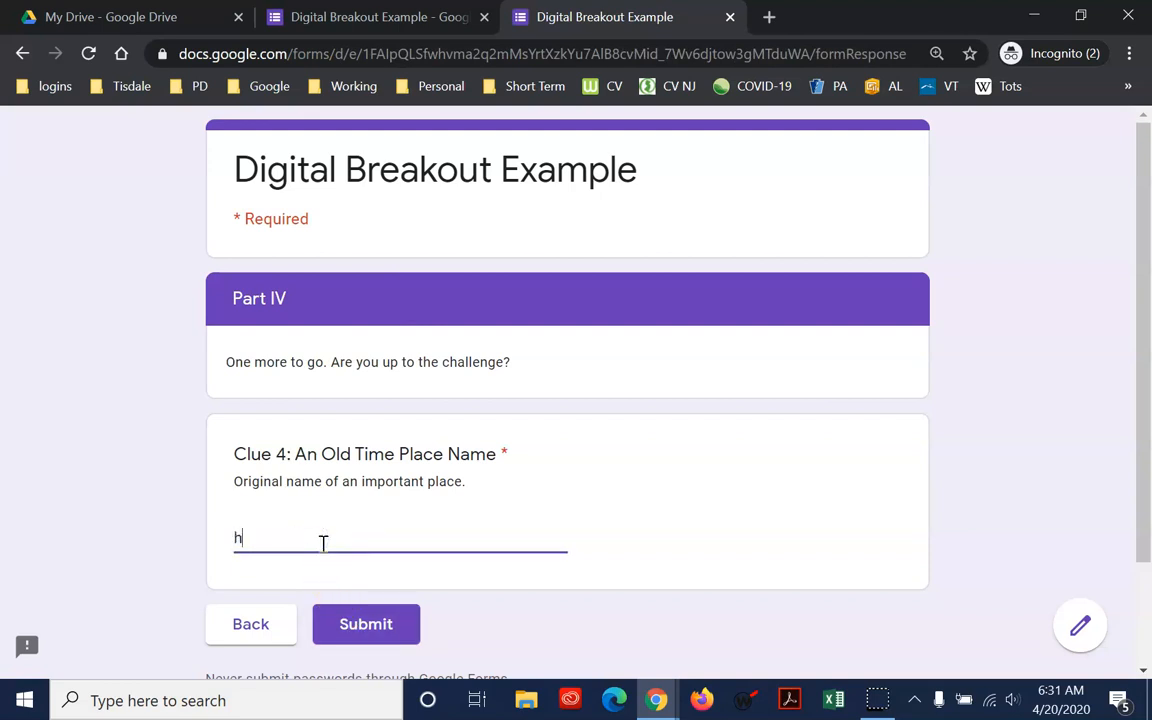
text(OHOKUS)
key(BackSpace)
key(BackSpace)
key(BackSpace)
key(BackSpace)
key(BackSpace)
key(BackSpace)
key(BackSpace)
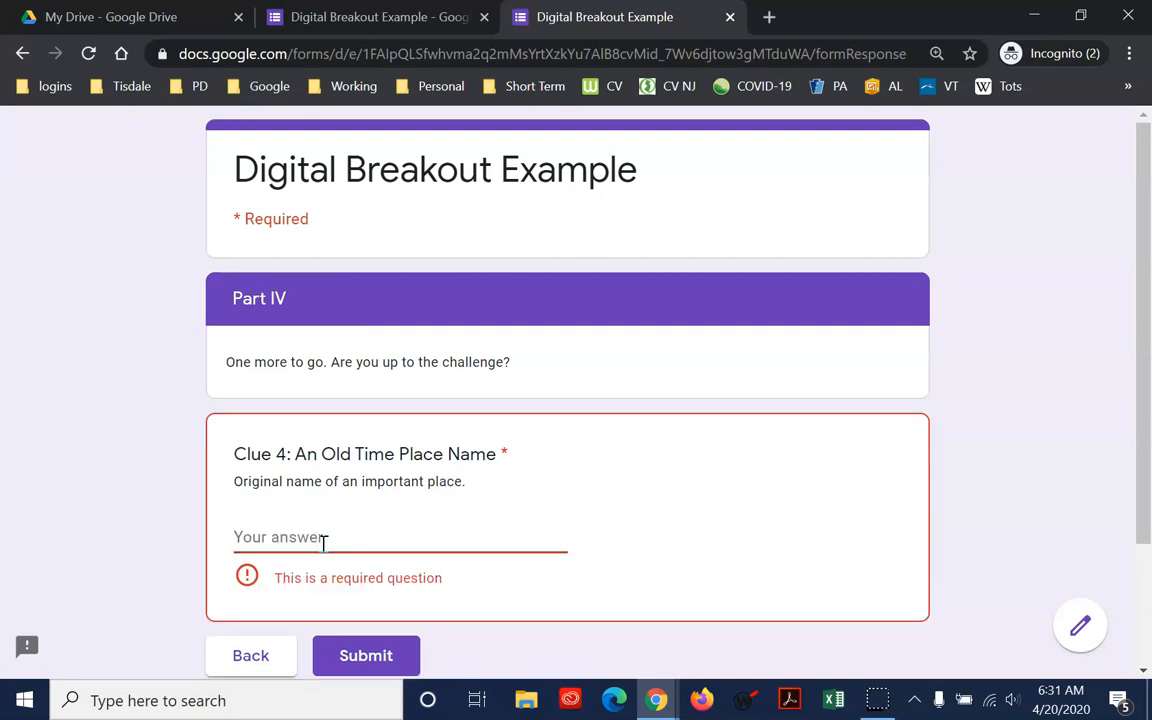
text(Hohokus Township)
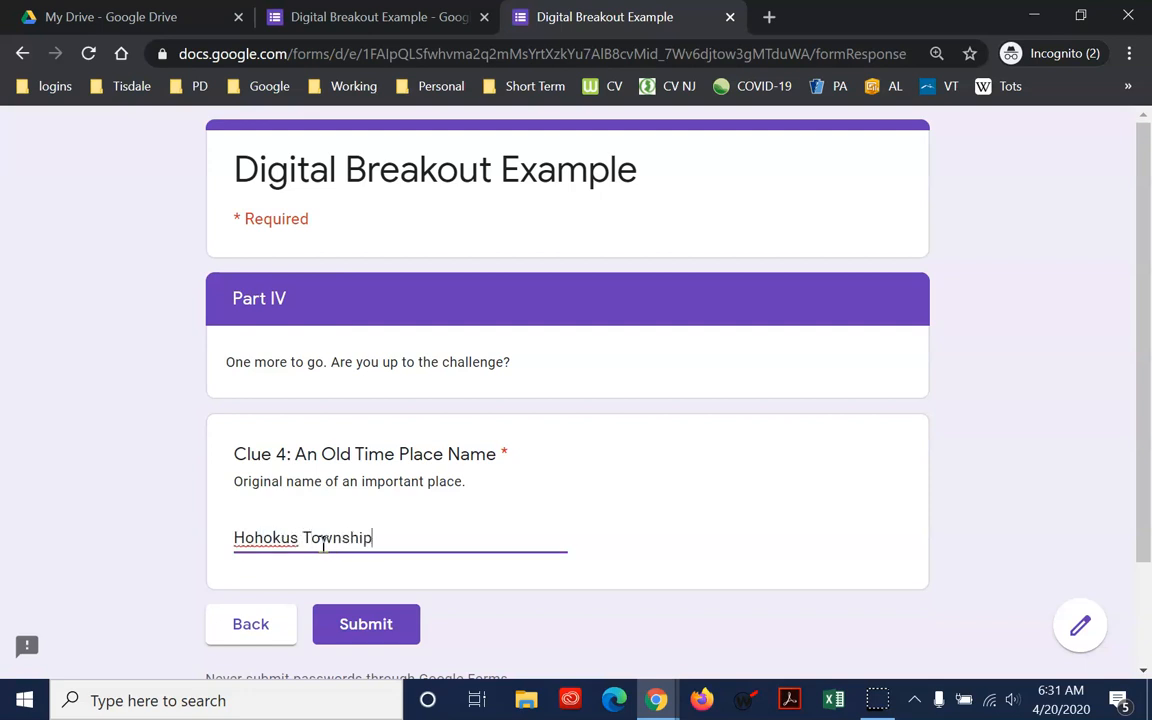
click(378, 570)
click(369, 622)
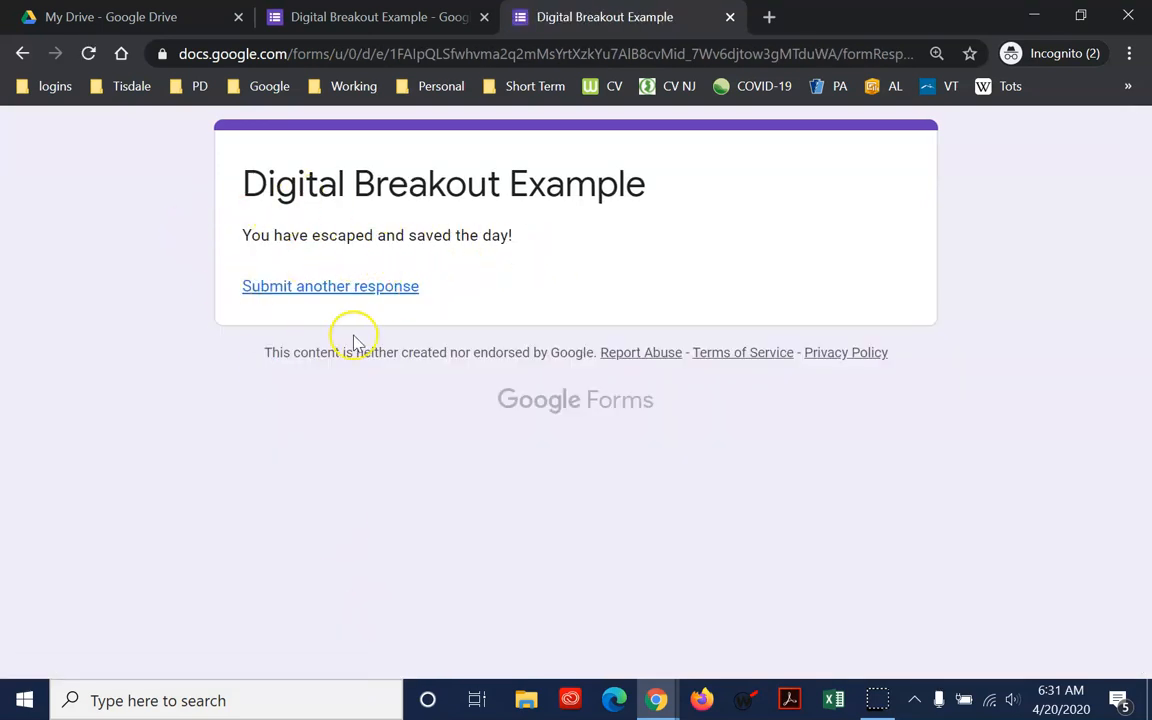
click(730, 18)
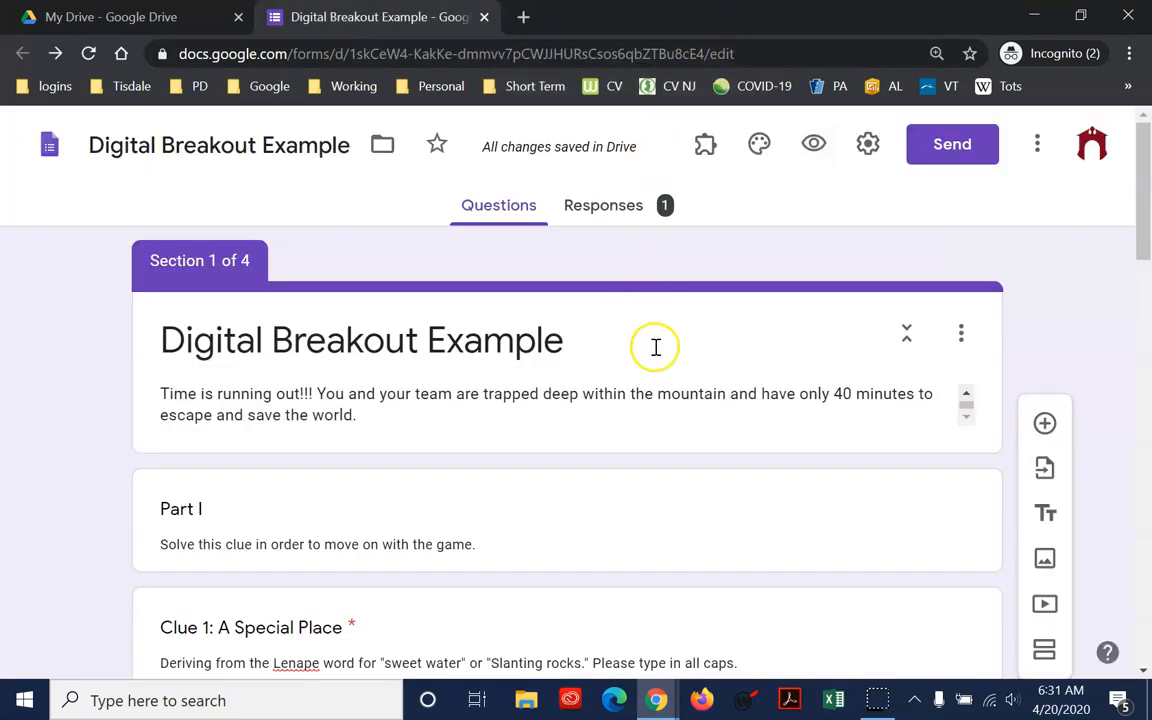